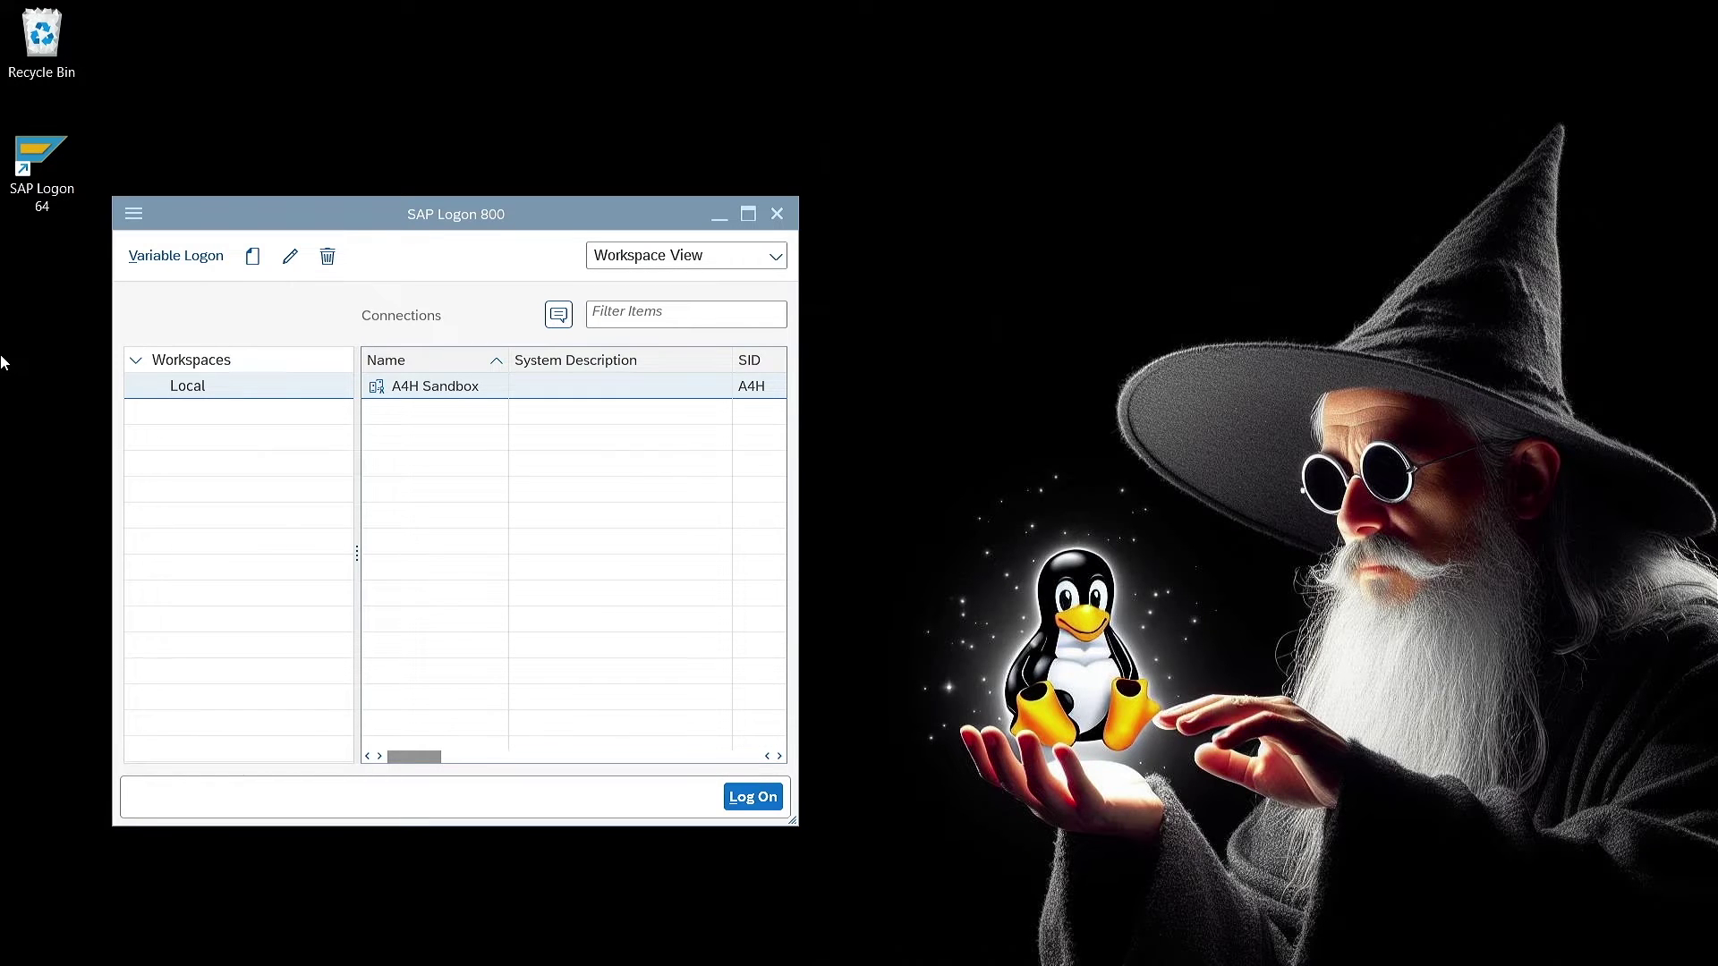
Log on to A4H Sandbox and create RFC destination TEST with connection type 3 in SM59
double_click(534, 386)
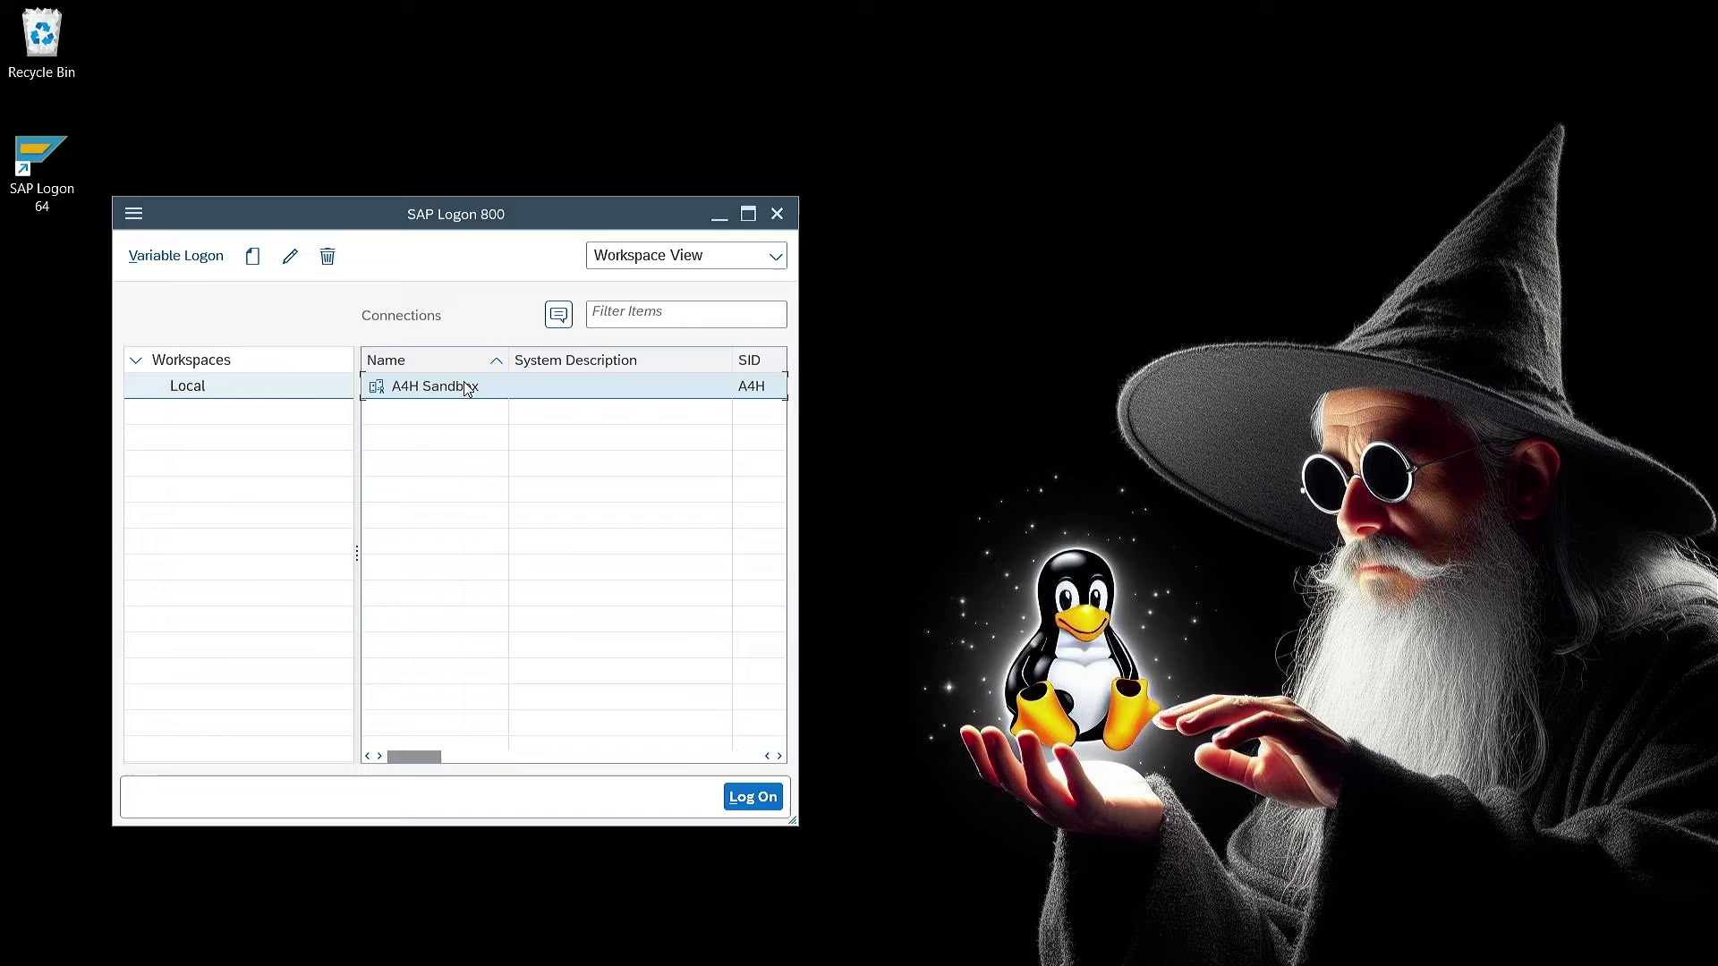
text(/nsm59)
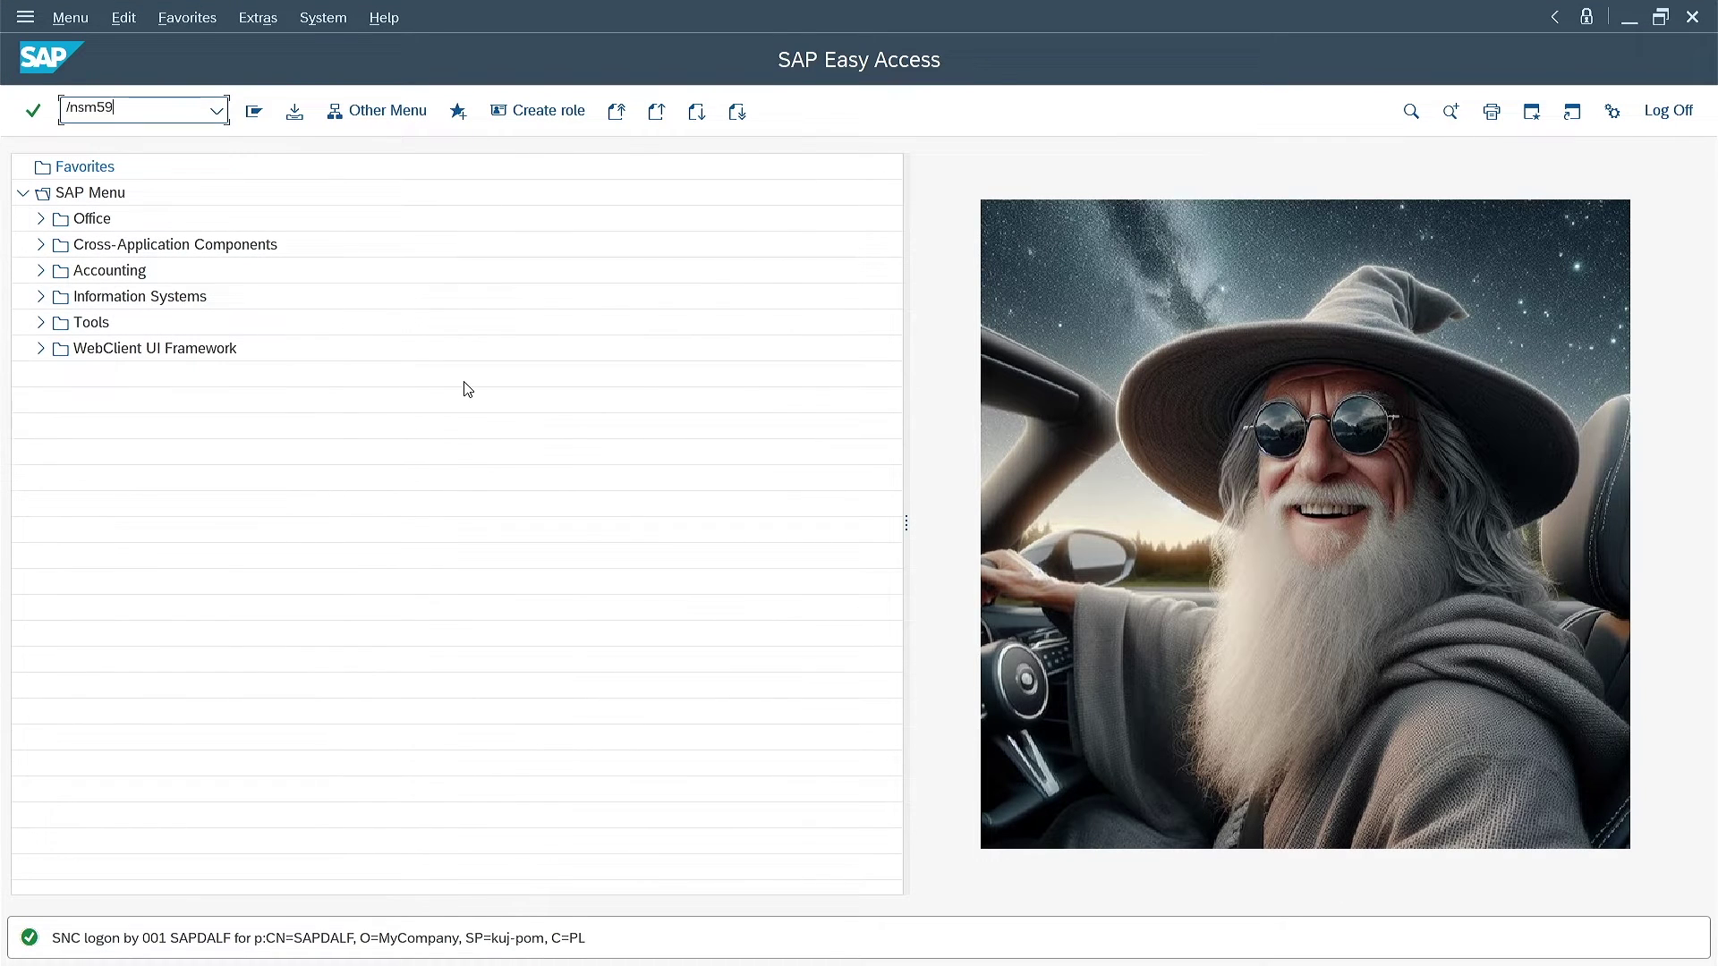
key(Return)
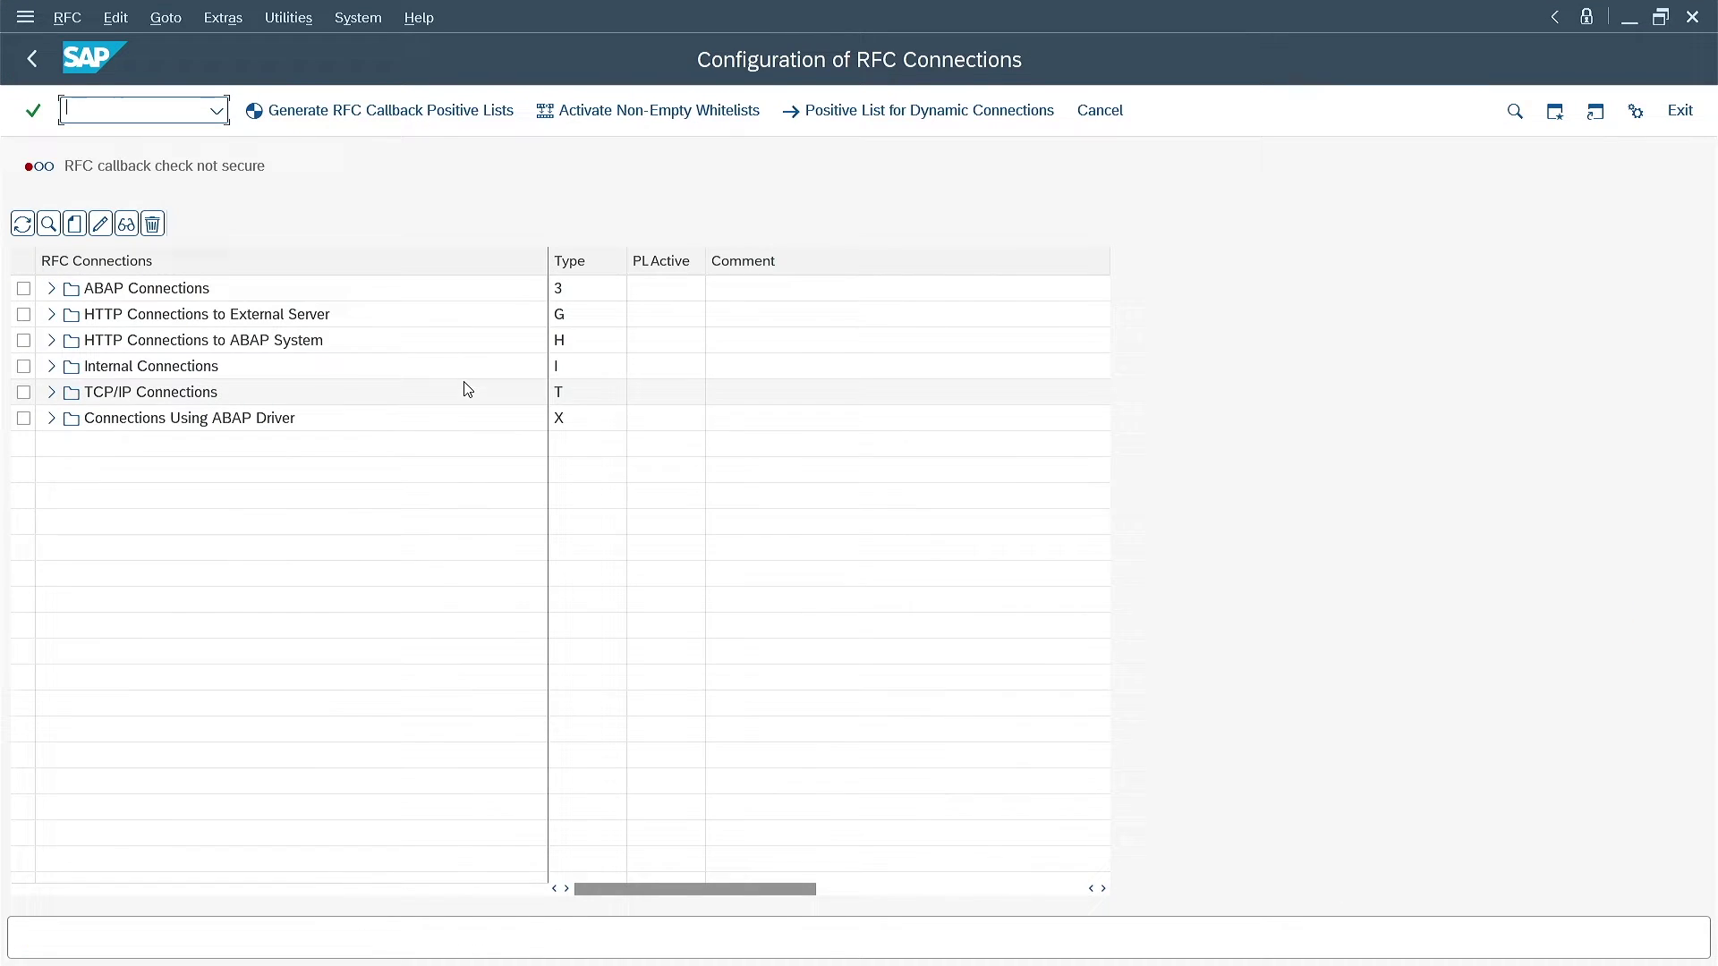
click(75, 223)
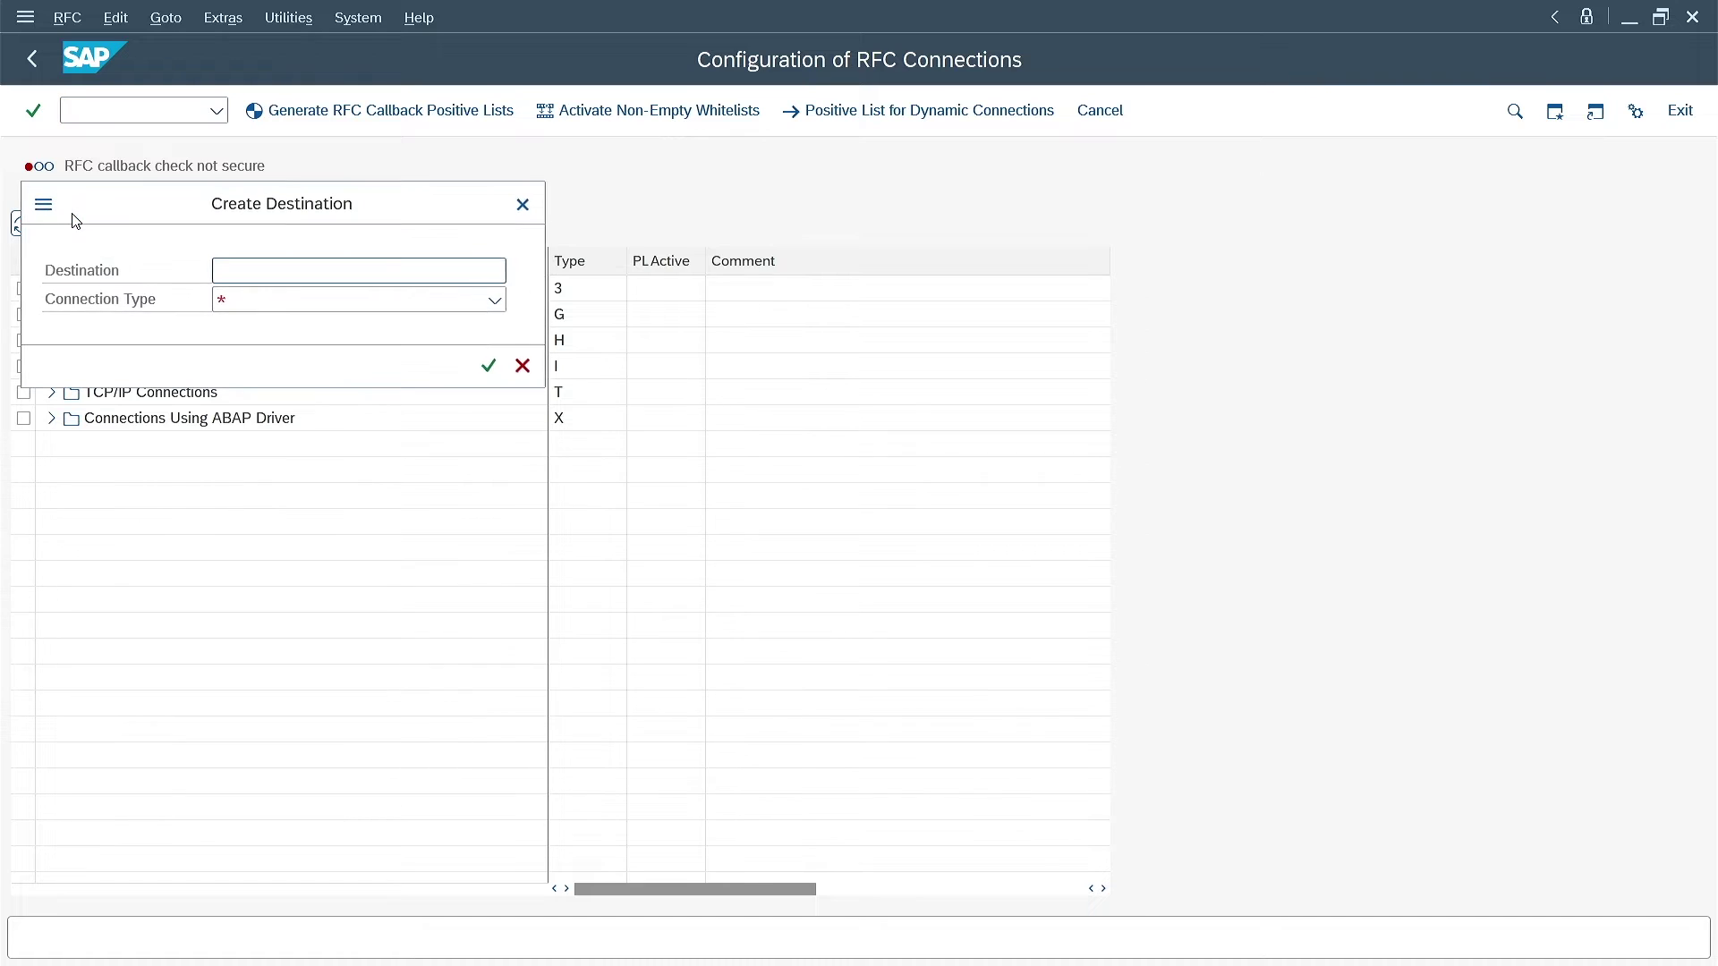
text(TEST)
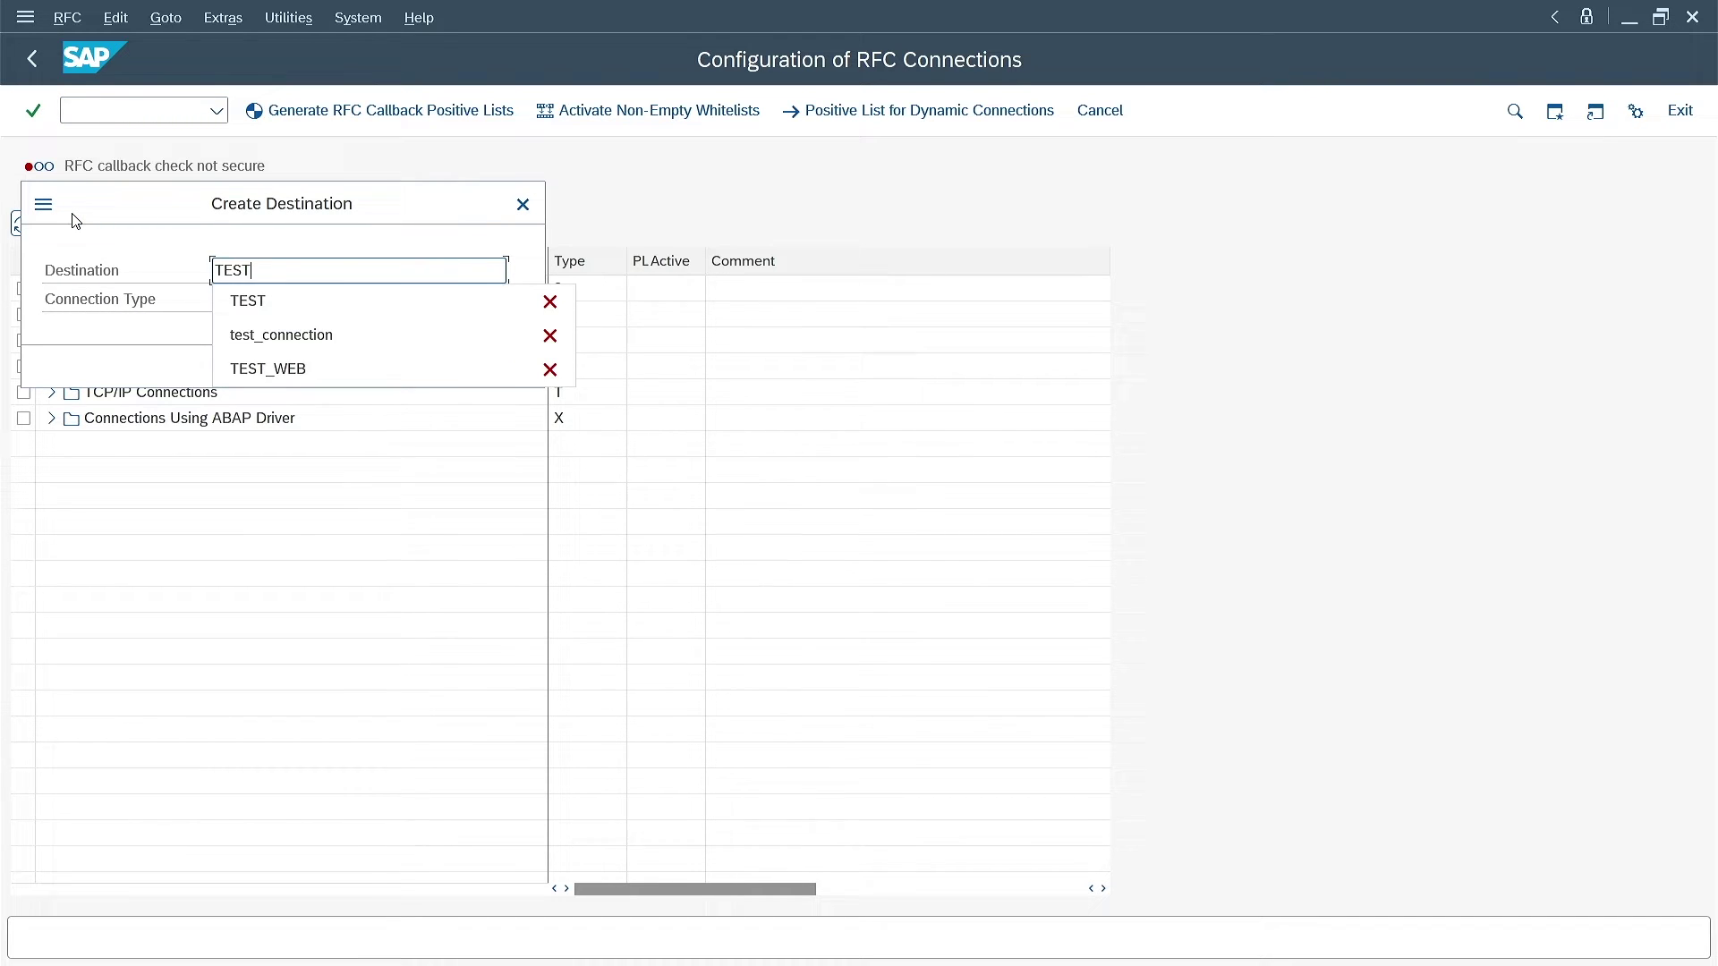
key(Tab)
text(3)
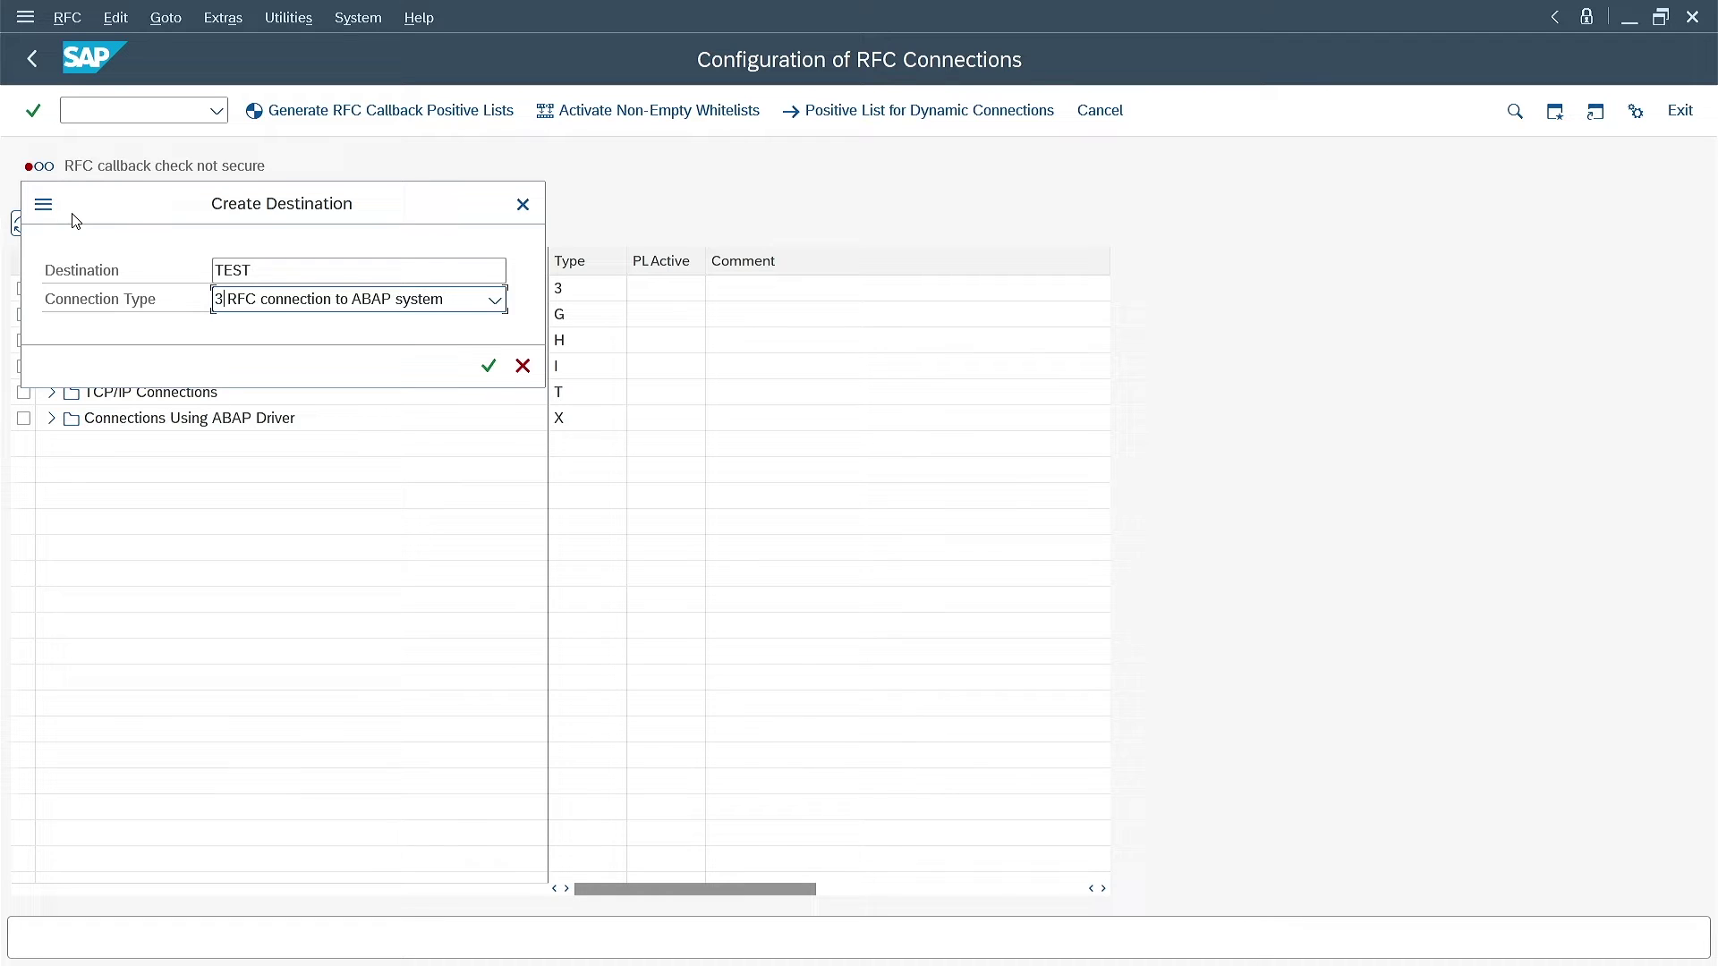
Confirm the new TEST destination and set its target host to server1.sapdalf
click(487, 365)
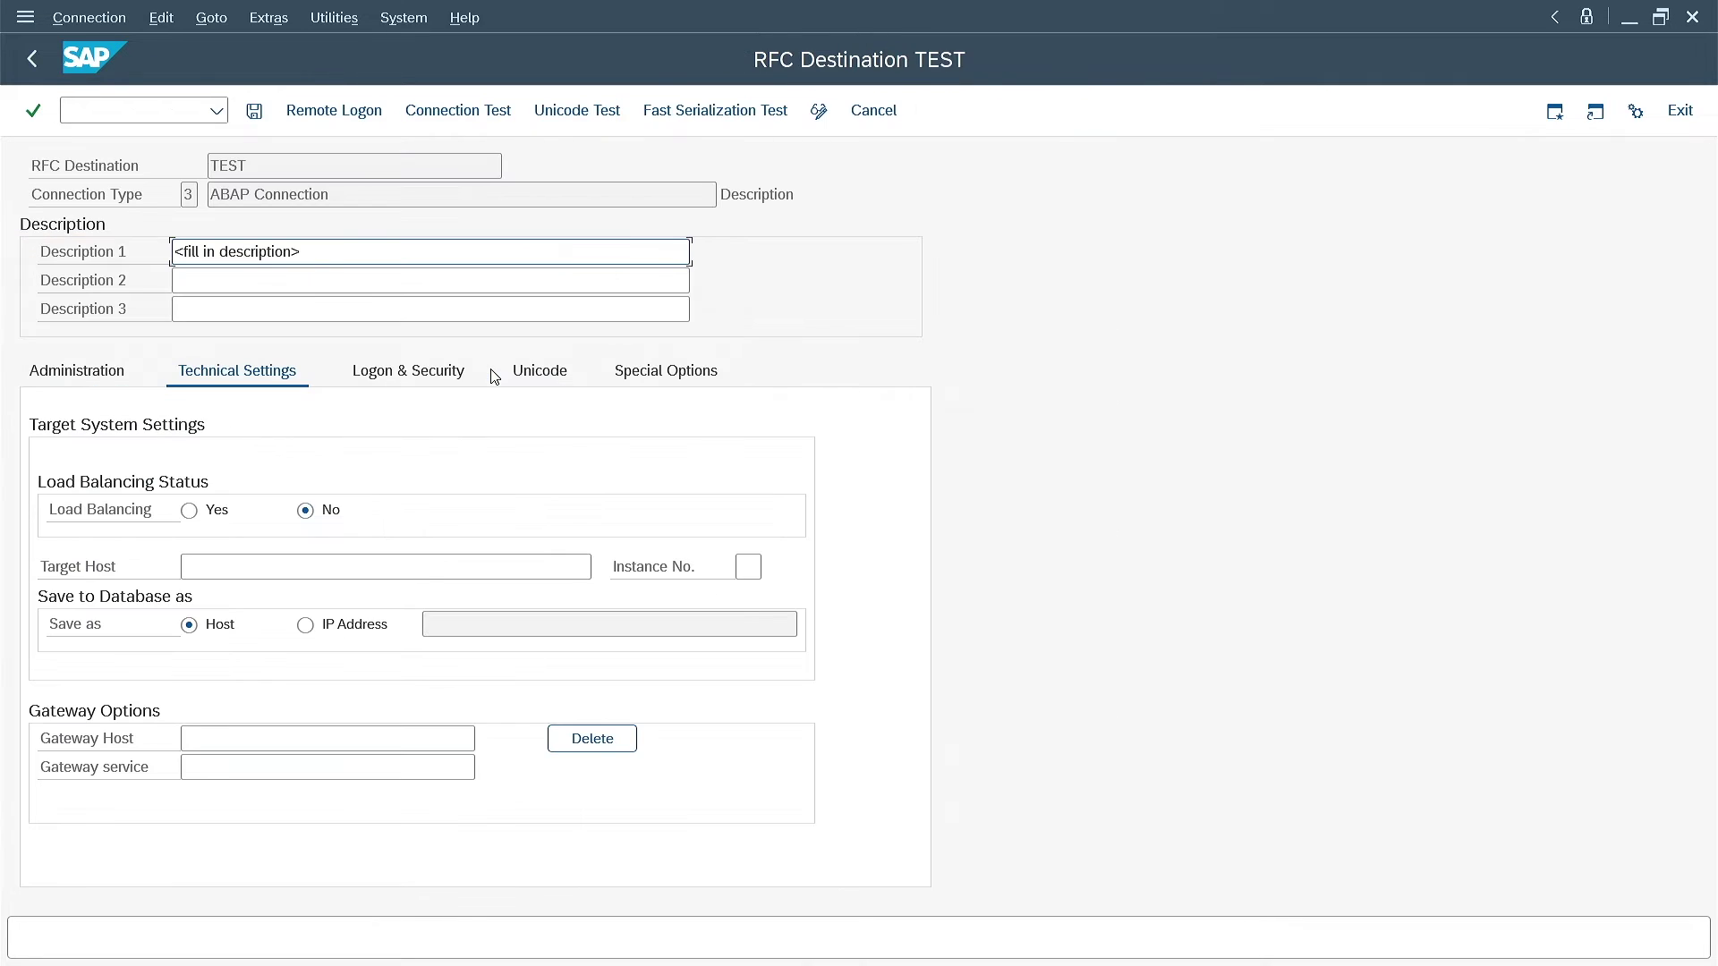
click(463, 565)
text(se)
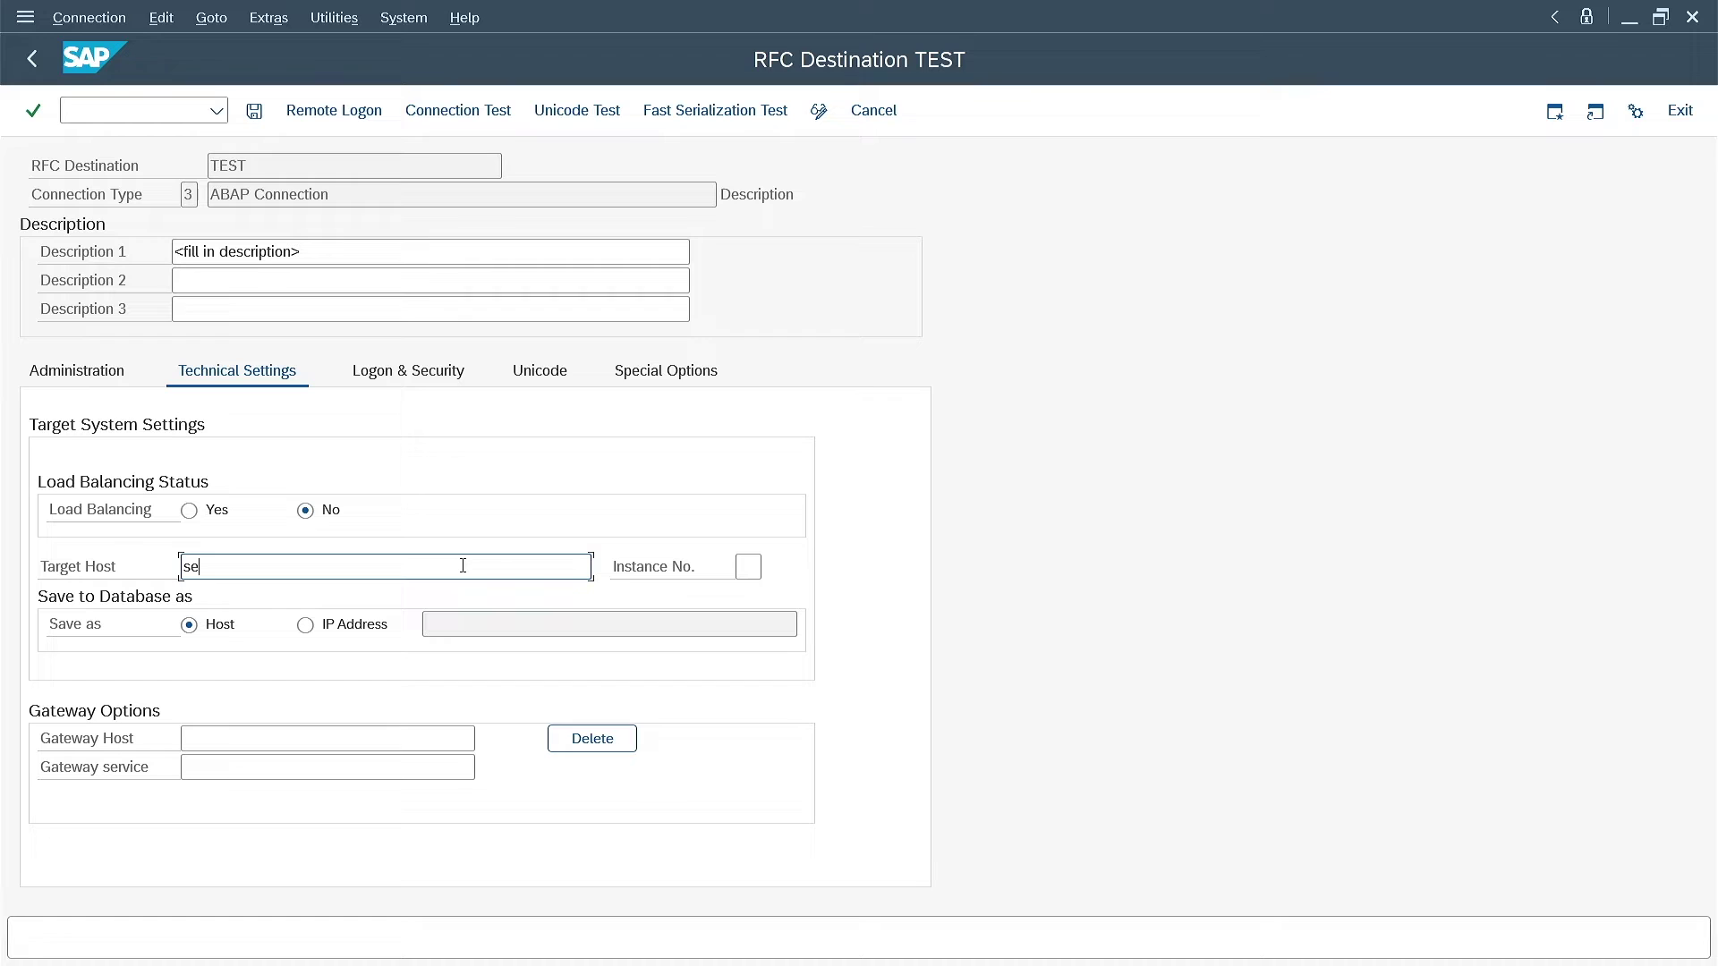
text(rver1.sapdalf)
key(Return)
Enter logon client 001 and the logon user, save TEST, and go to SECSTORE
click(422, 374)
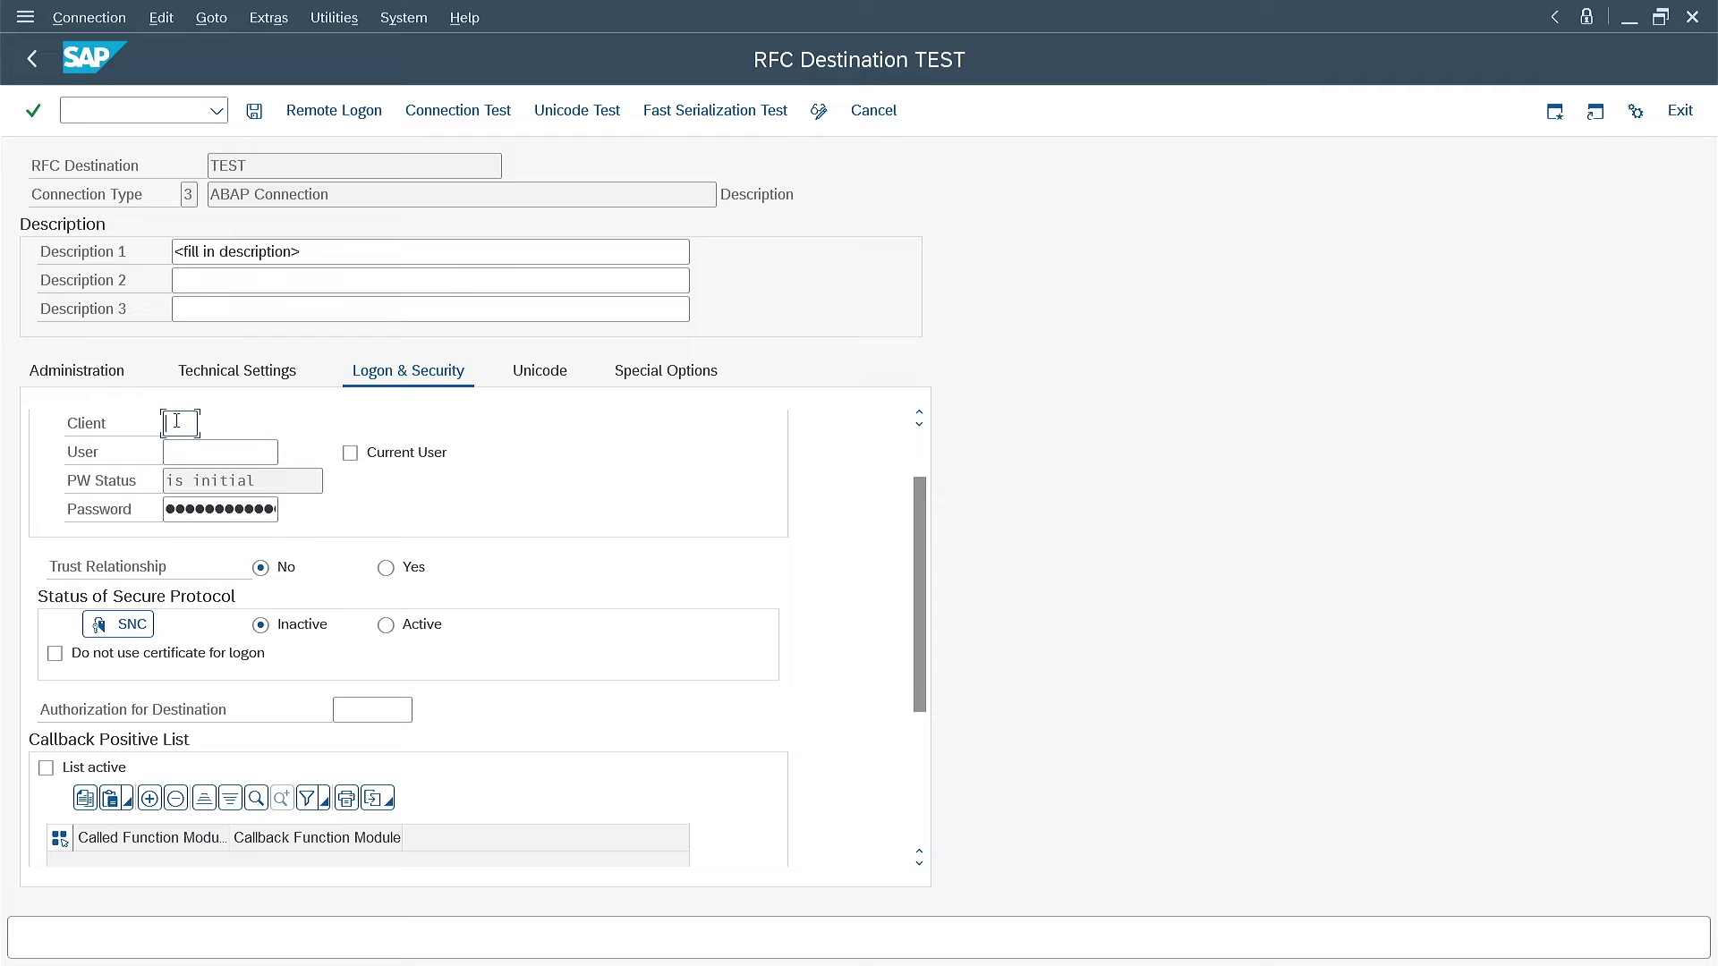
text(001)
key(Tab)
text(SAPDALF)
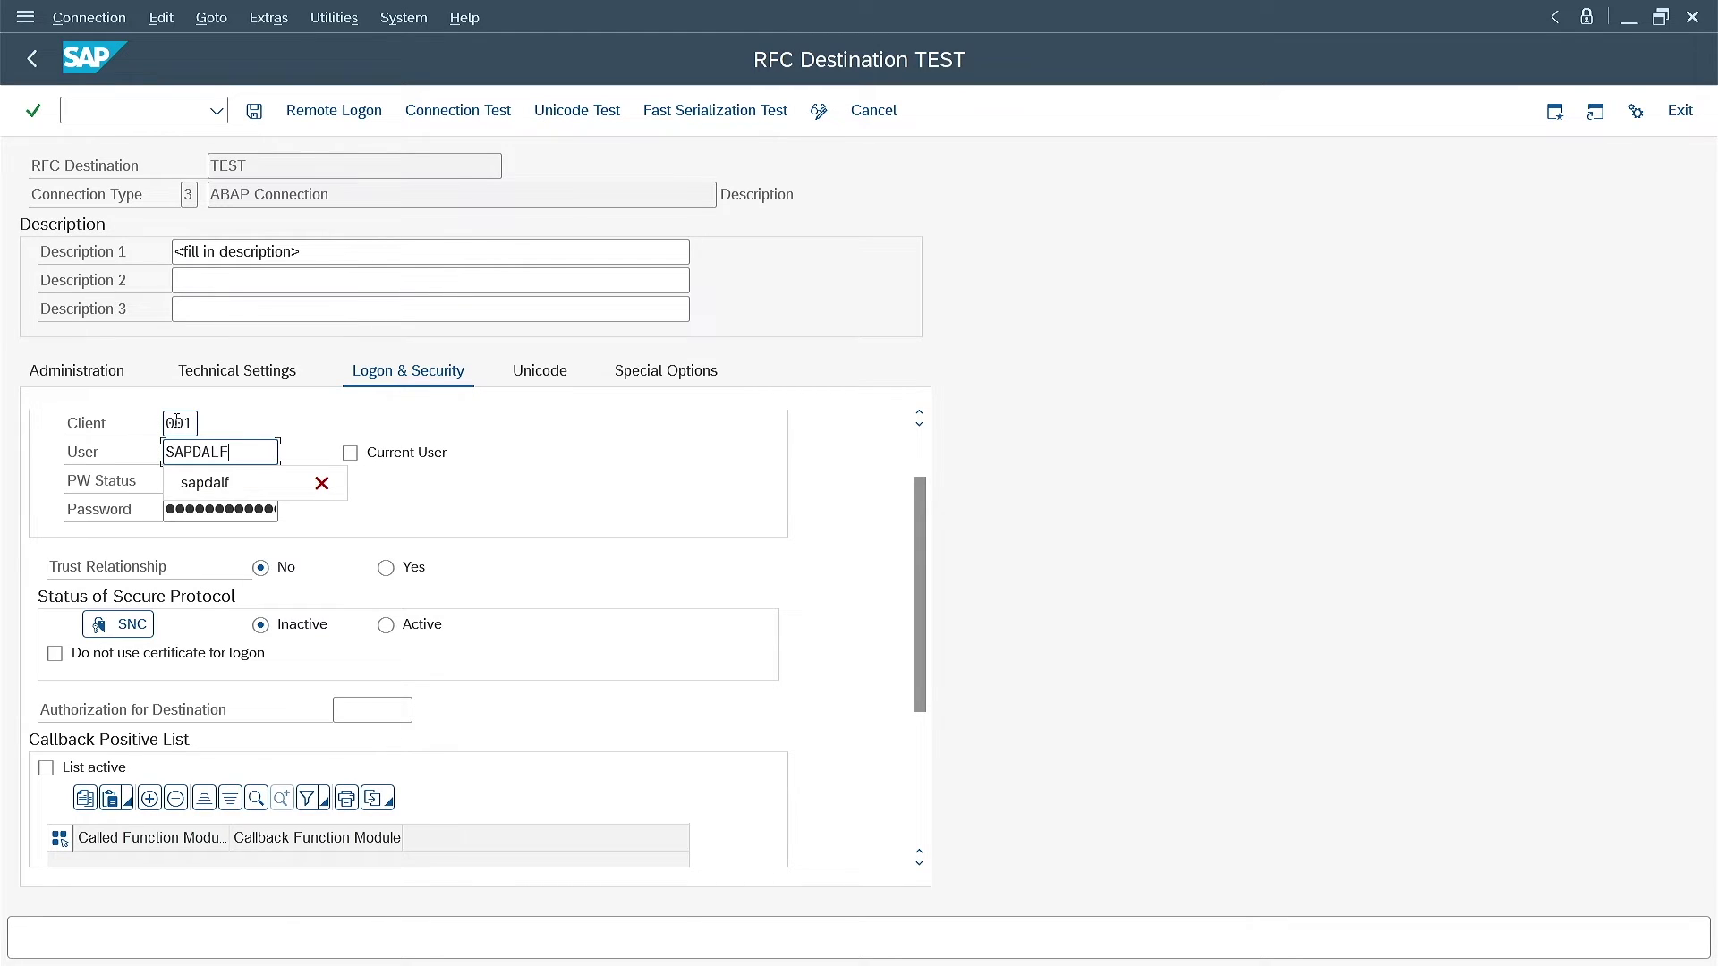
key(Tab)
key(Tab)
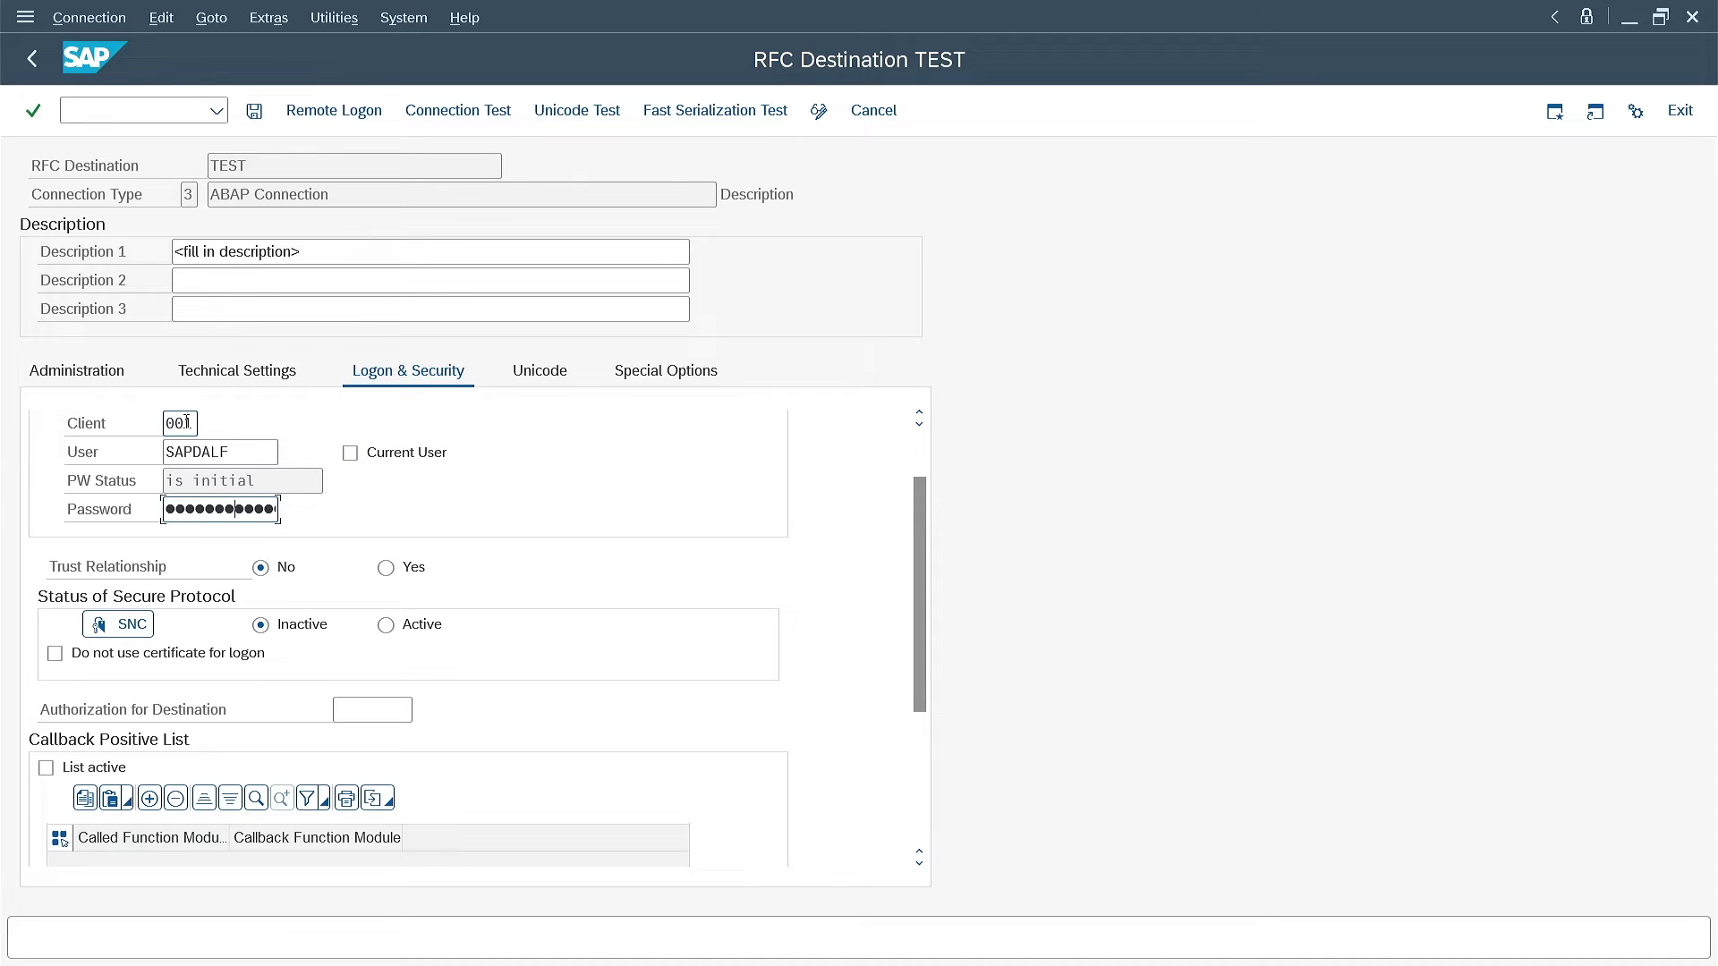
click(255, 111)
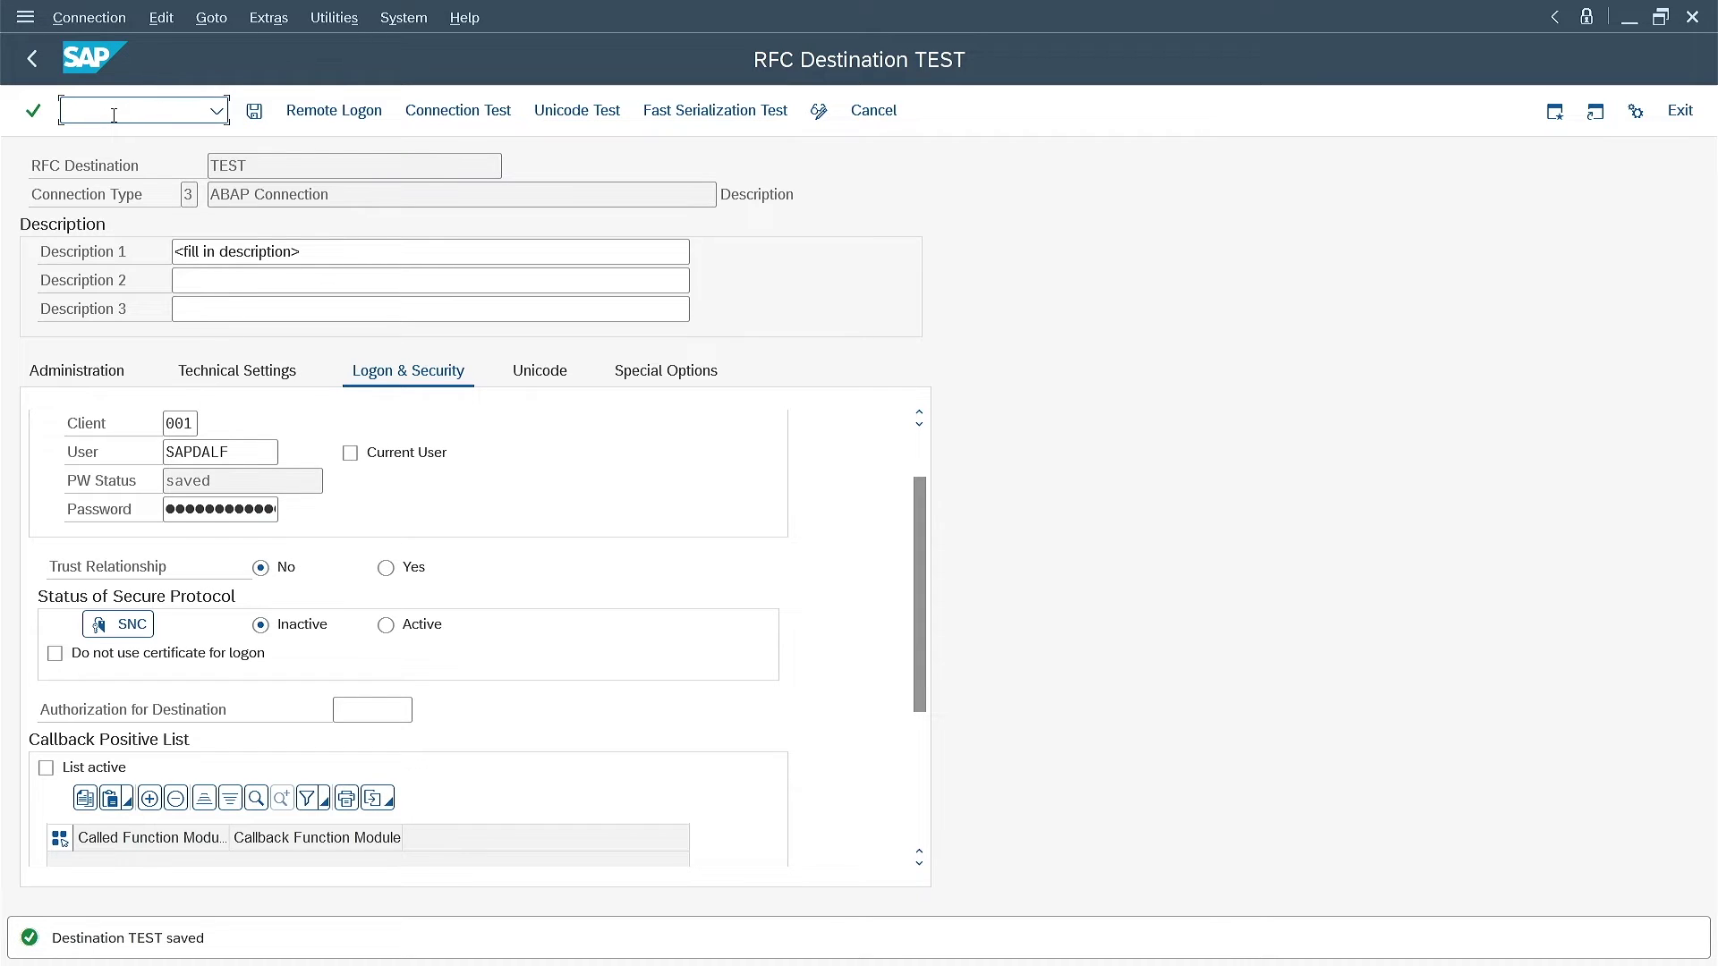
text(/nsecstore)
key(Return)
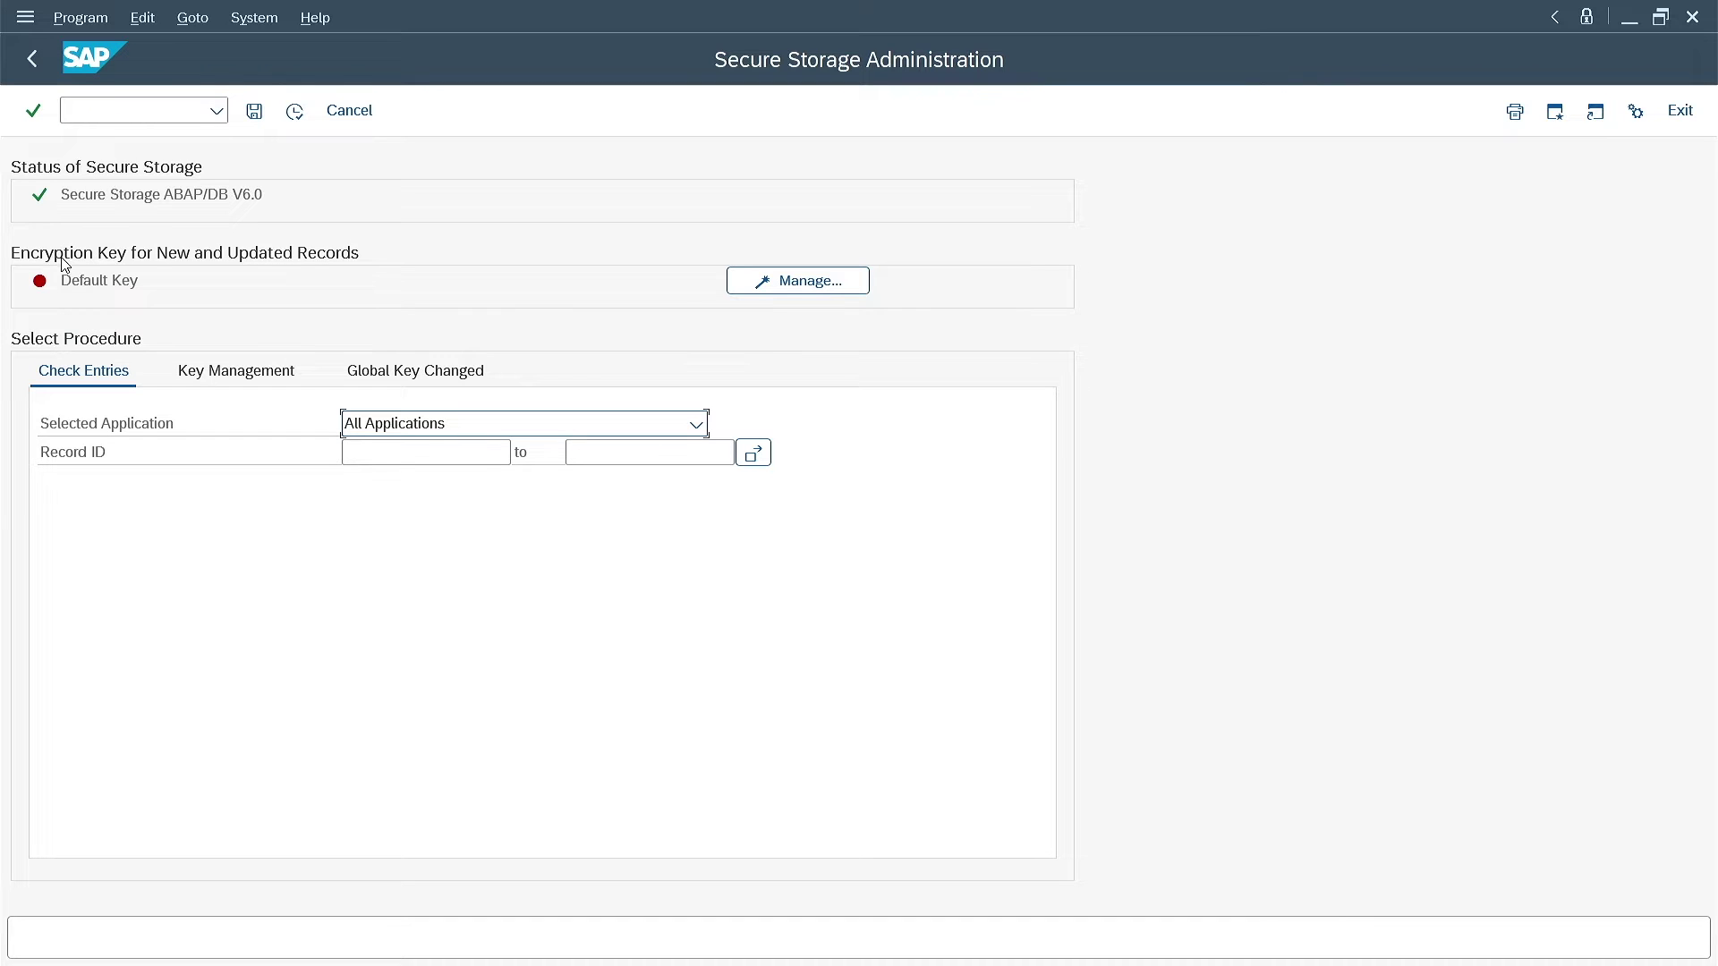
Run the check on all secure storage applications, listing 13 records that pass
mouse_move(61, 299)
click(295, 111)
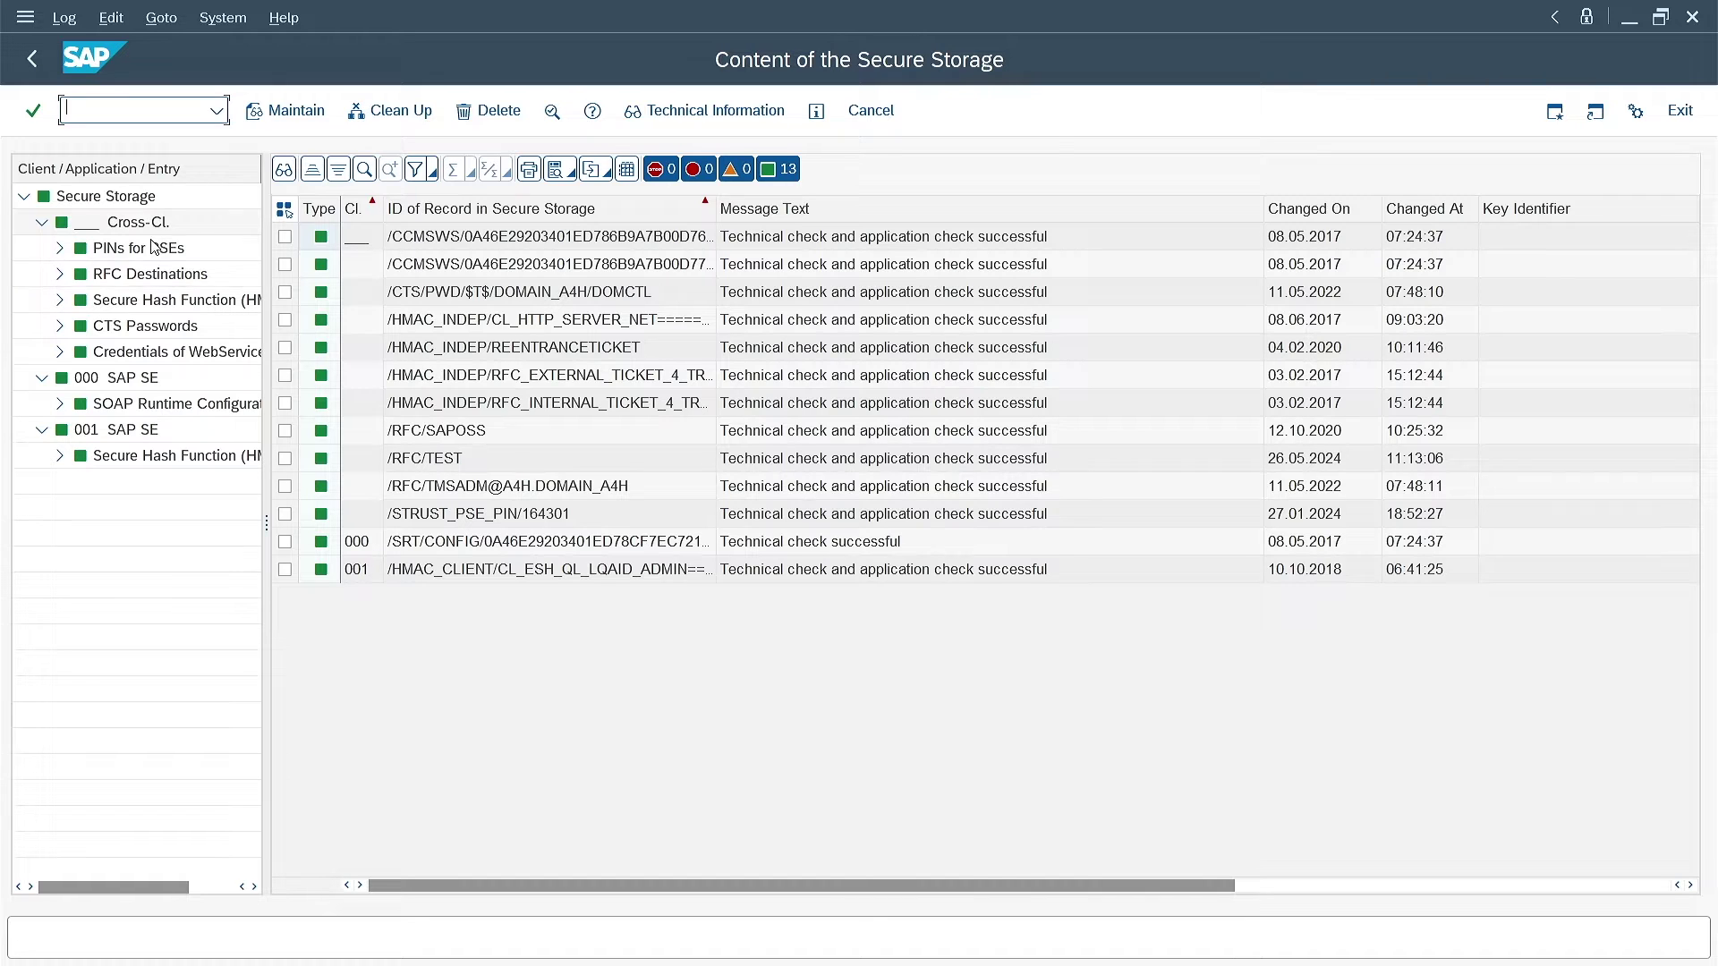
Expand RFC Destinations to find TEST's stored password, then go back to Secure Storage Administration
click(59, 275)
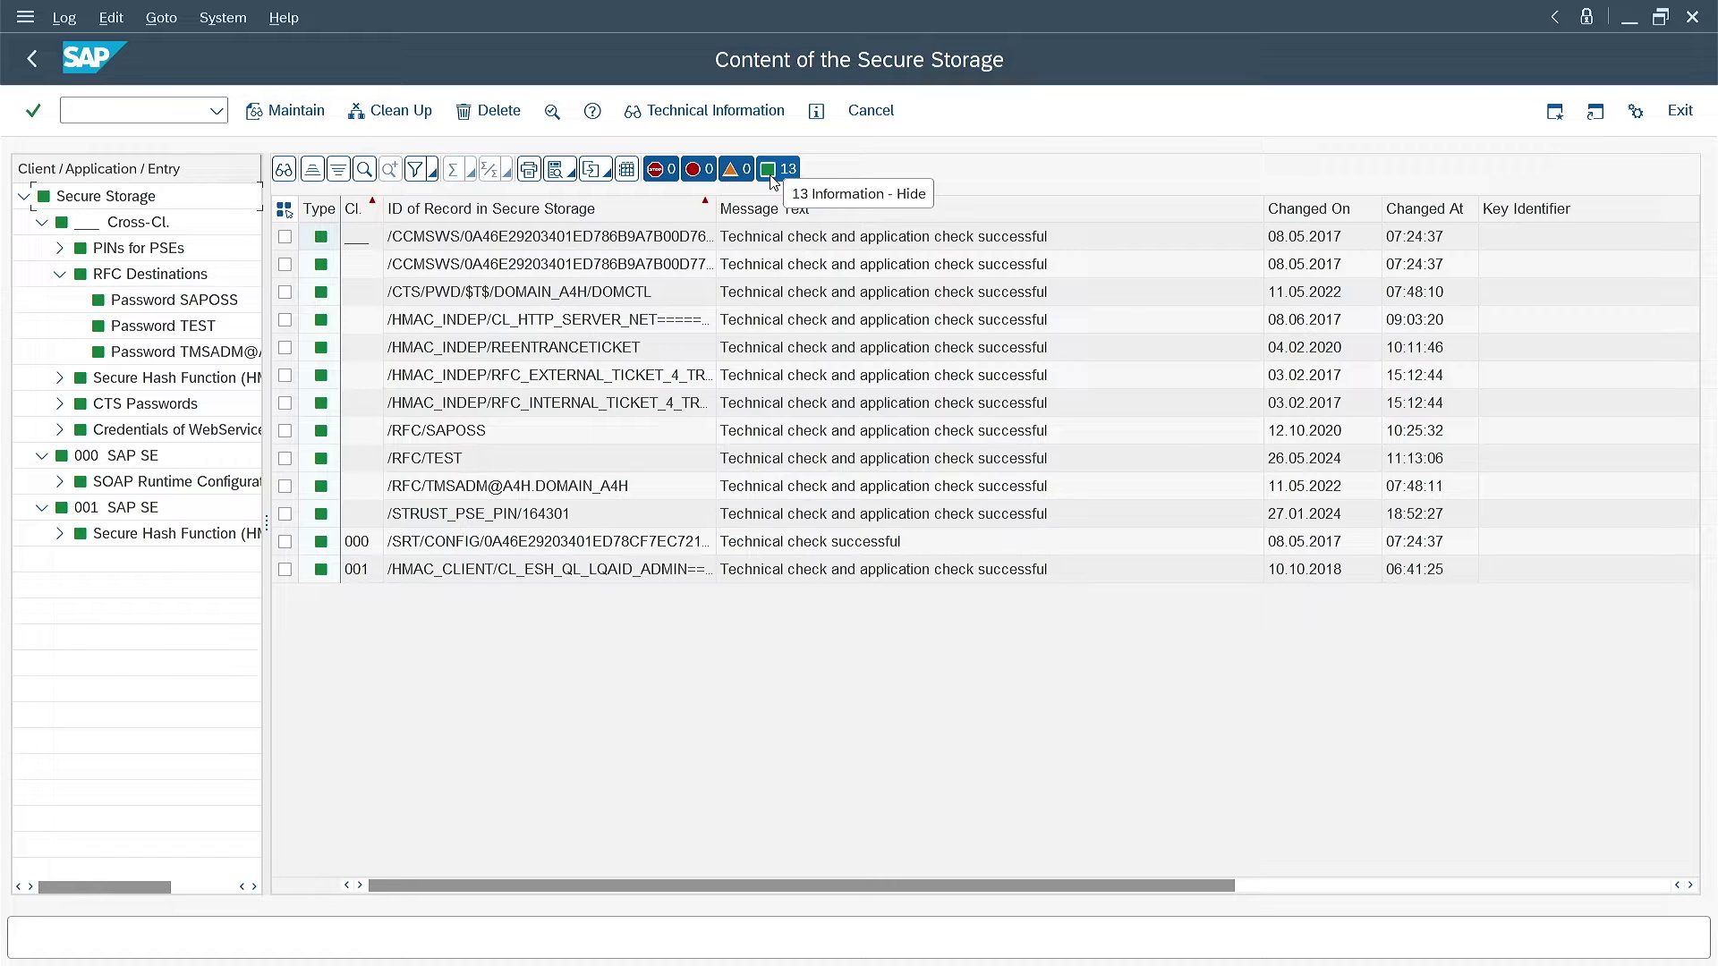
click(32, 58)
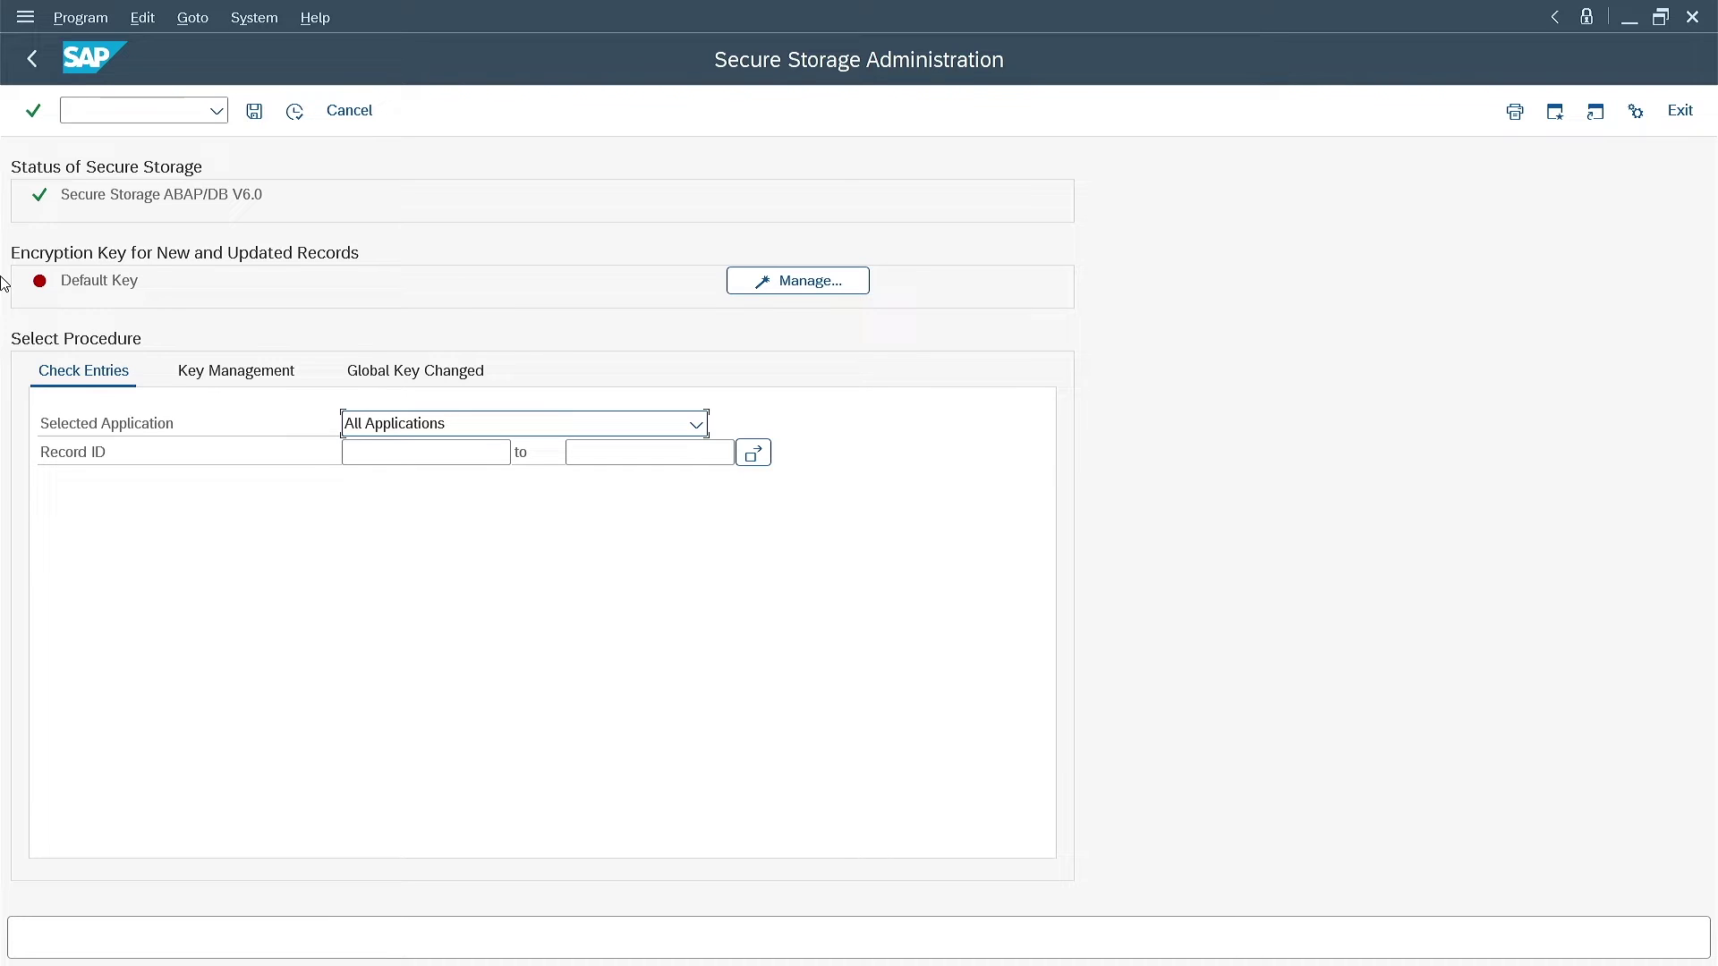
Show the Key Management tab with the SSFS_A4H data and key file paths
click(223, 385)
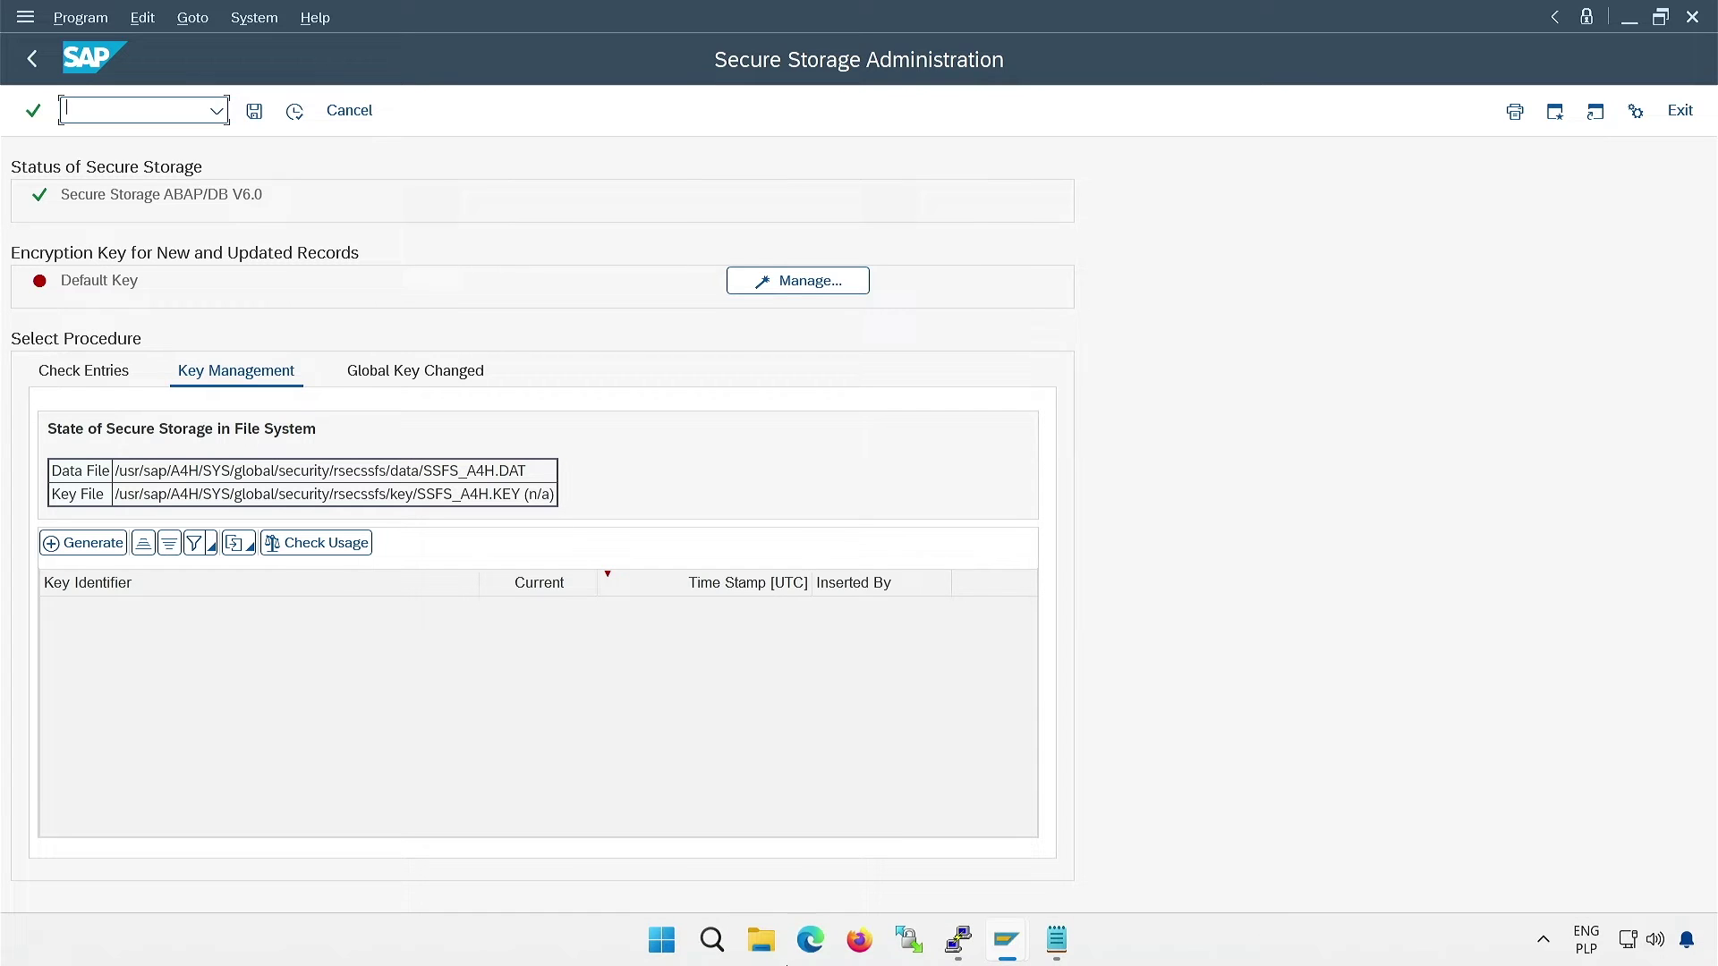
In the terminal, go to the global security directory and list its contents
click(958, 939)
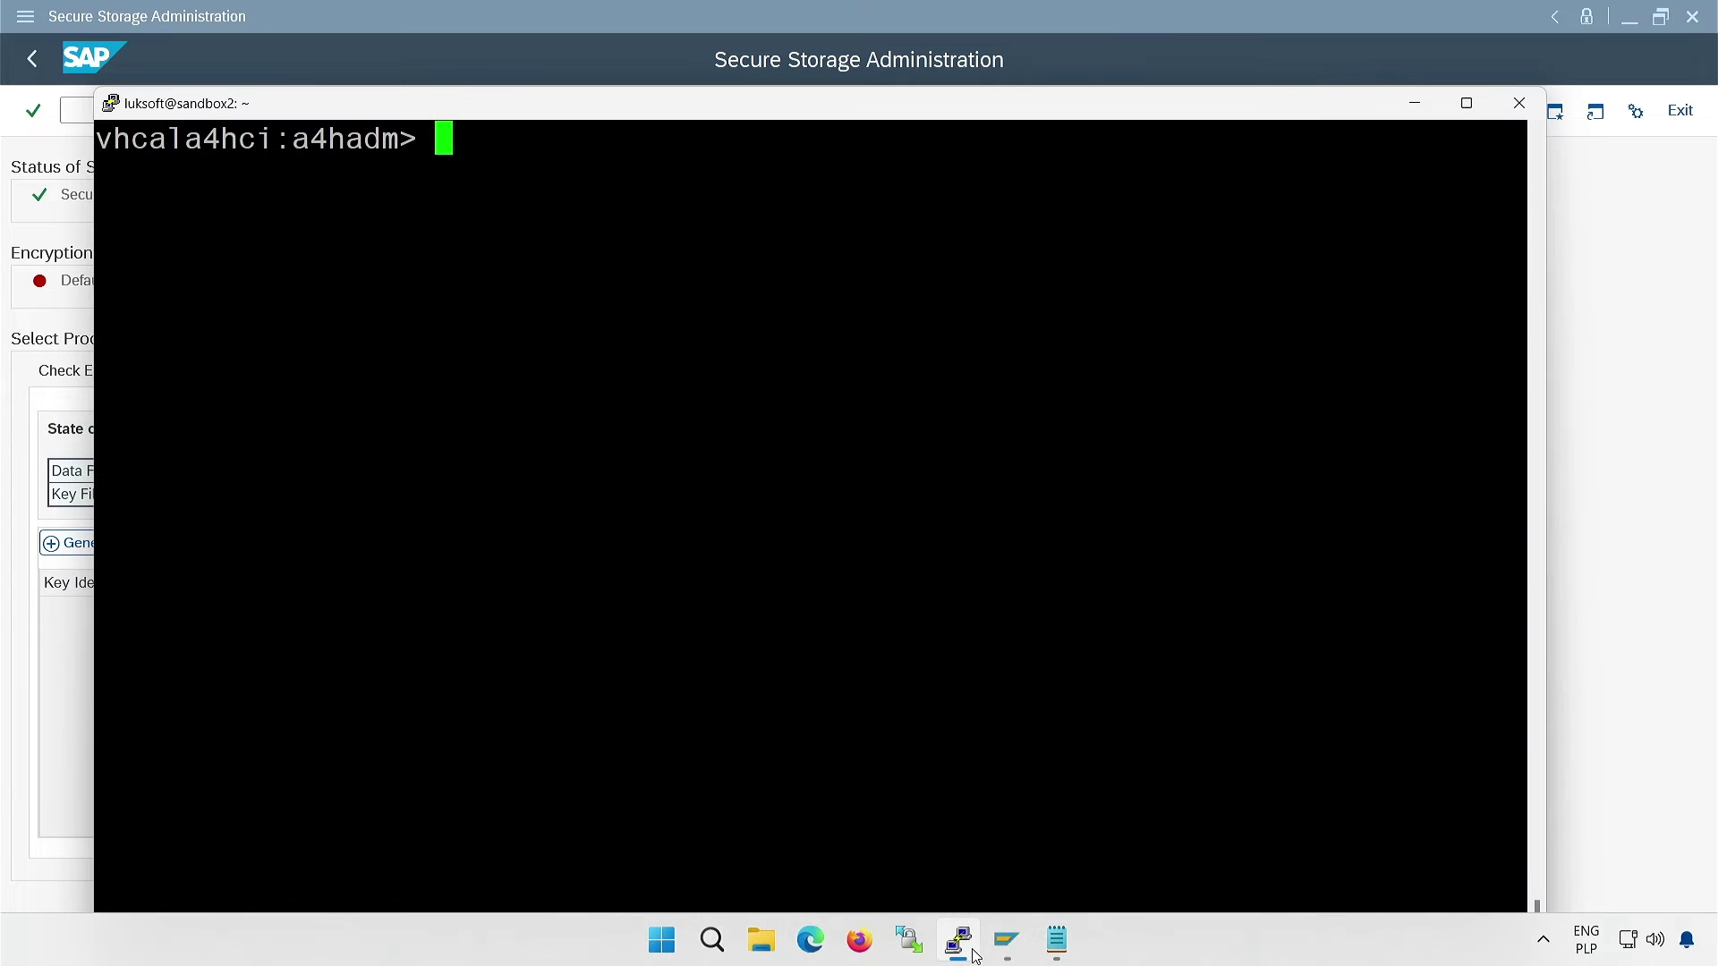
text(cdglo)
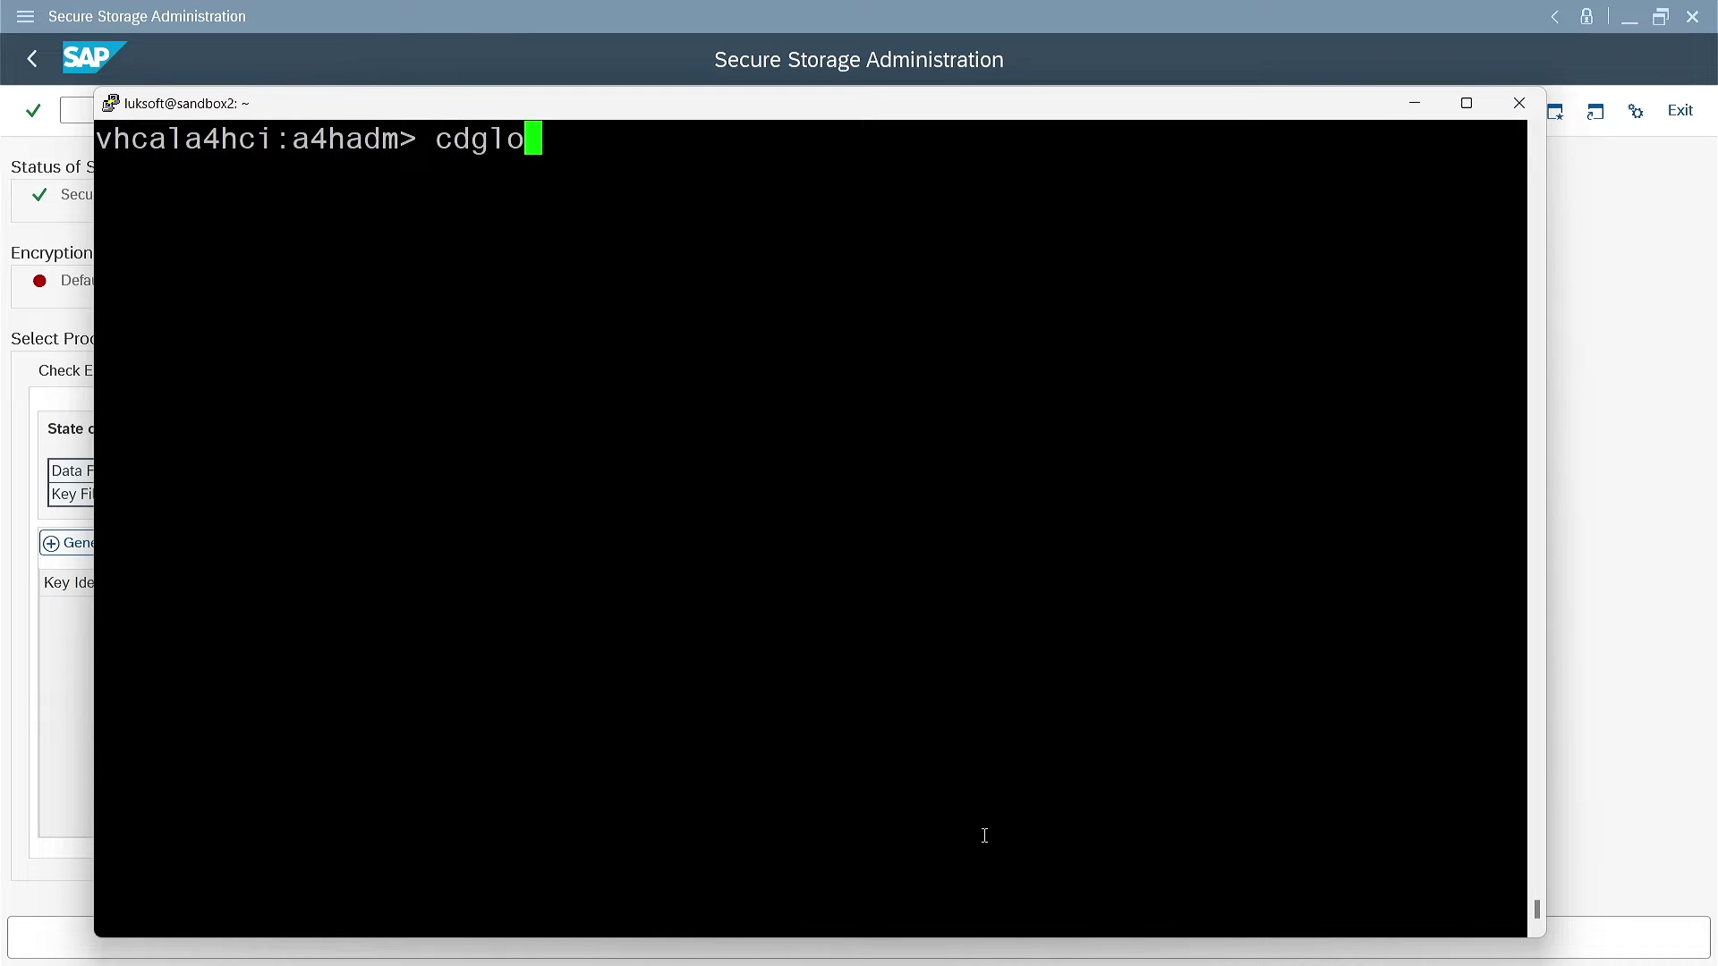
key(Return)
text(cd s)
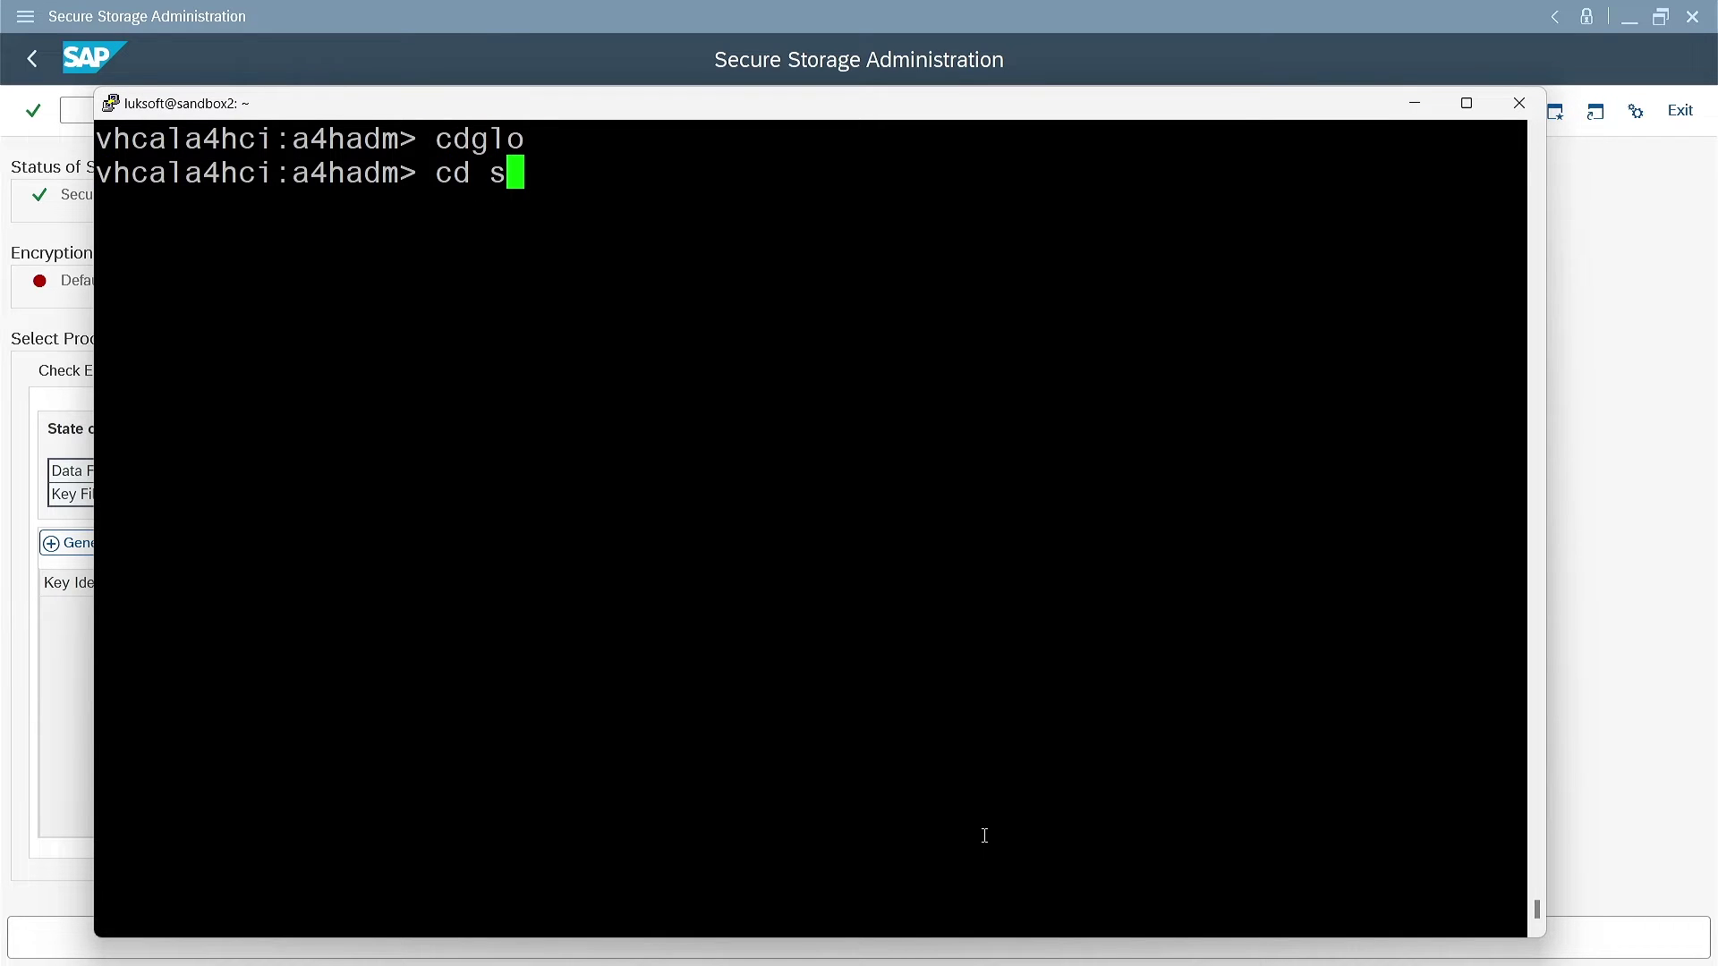
text(ec)
key(Tab)
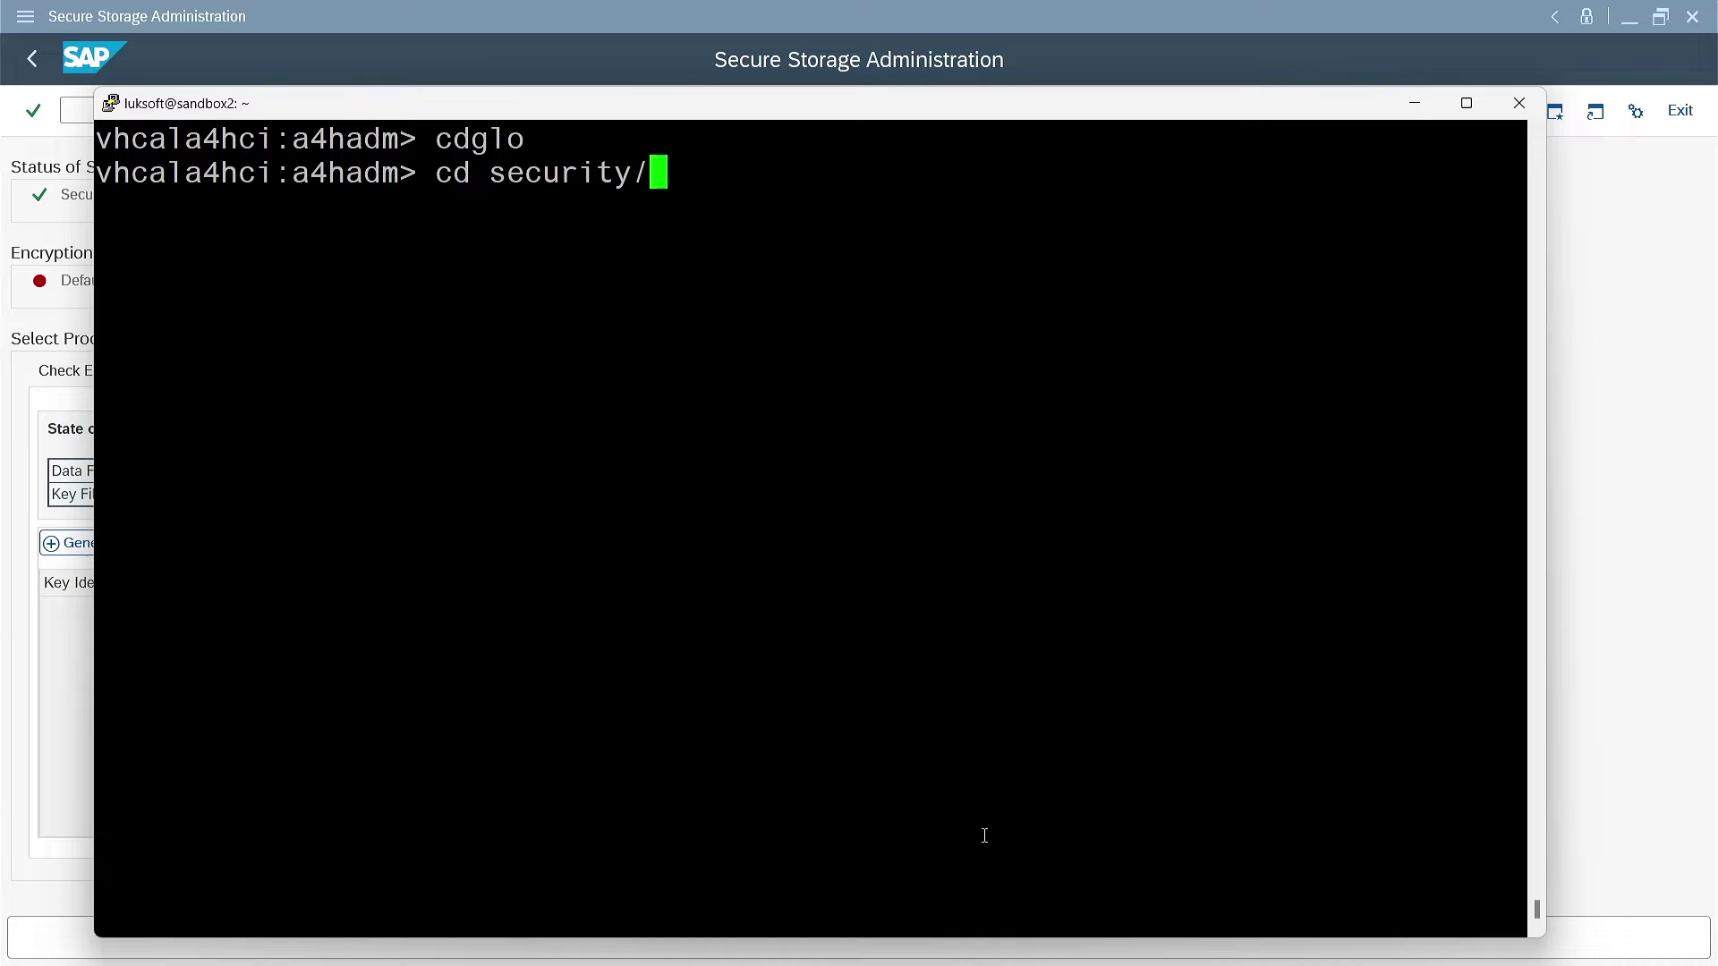
key(Return)
text(ls)
key(Return)
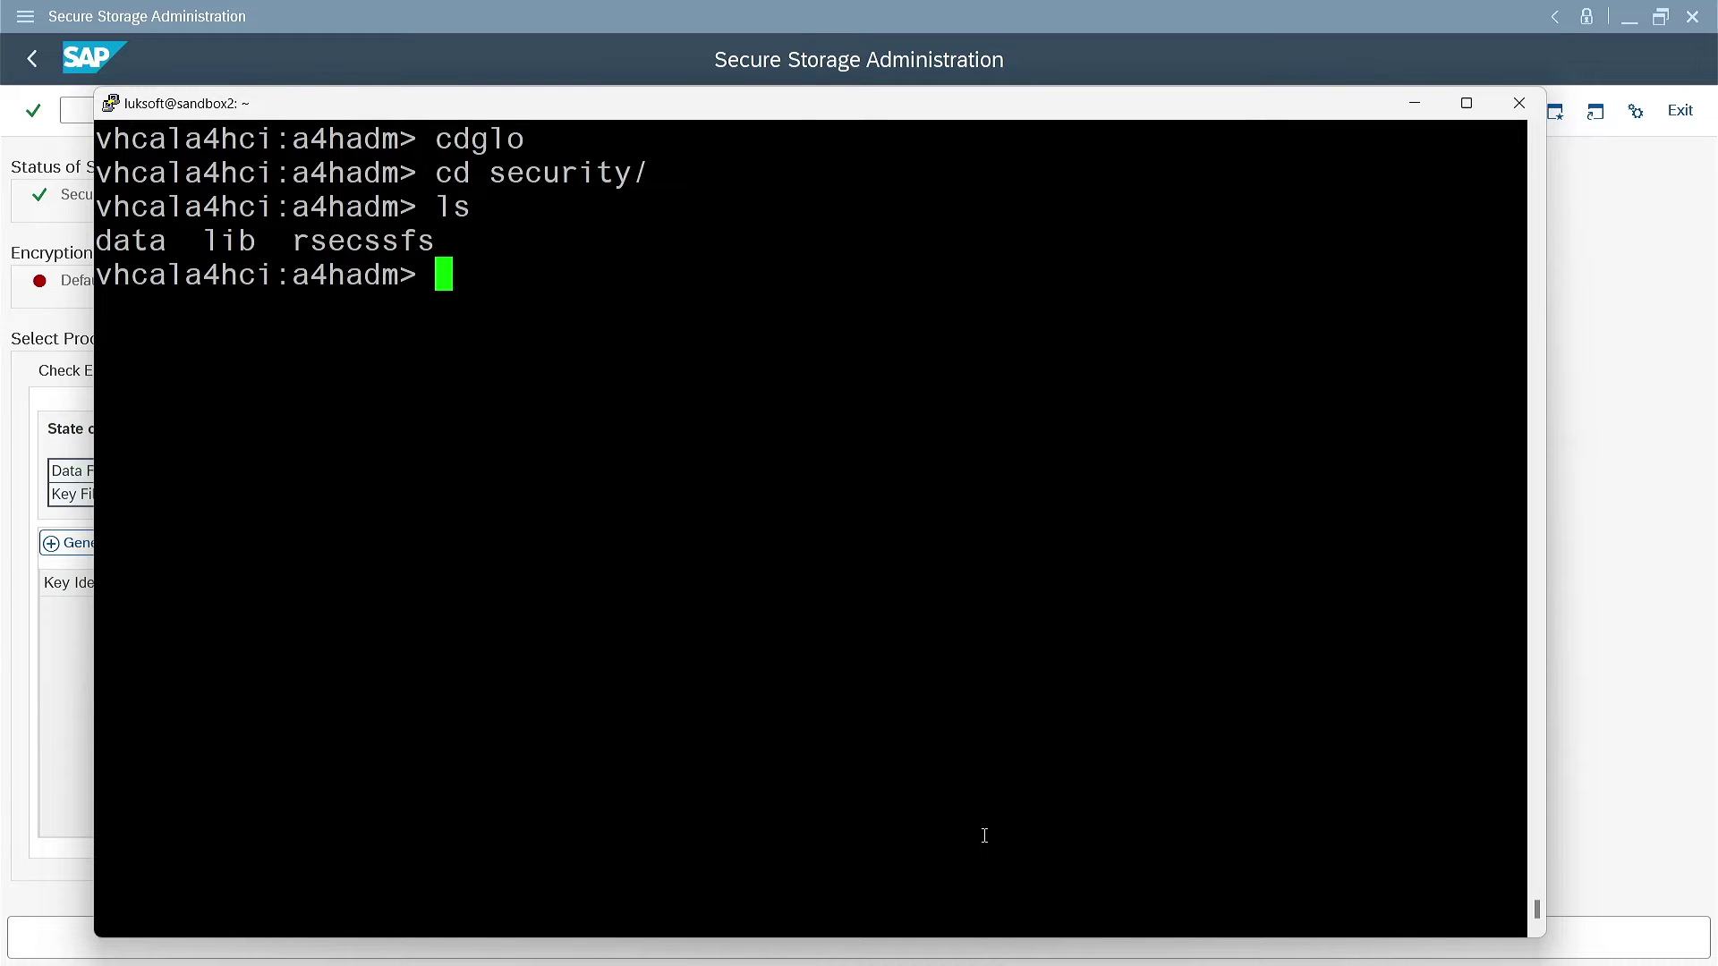
Enter the rsecssfs folder and list it with ls -l
text(cd rse)
key(Tab)
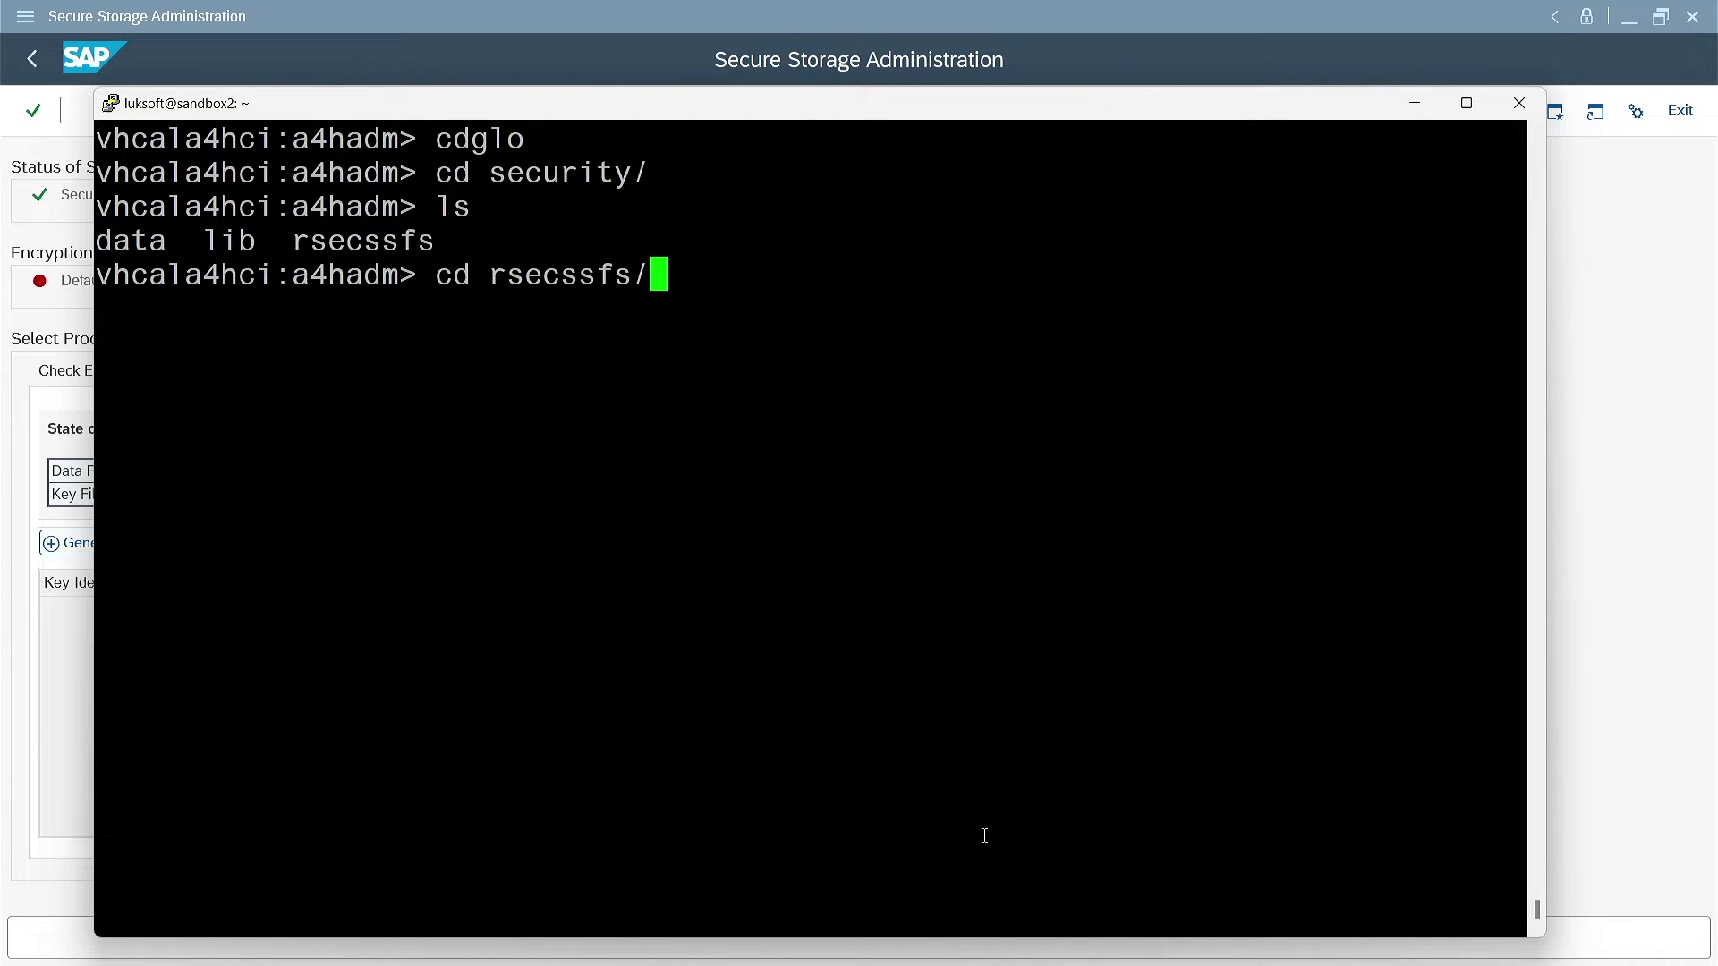
key(Return)
text(ls -la)
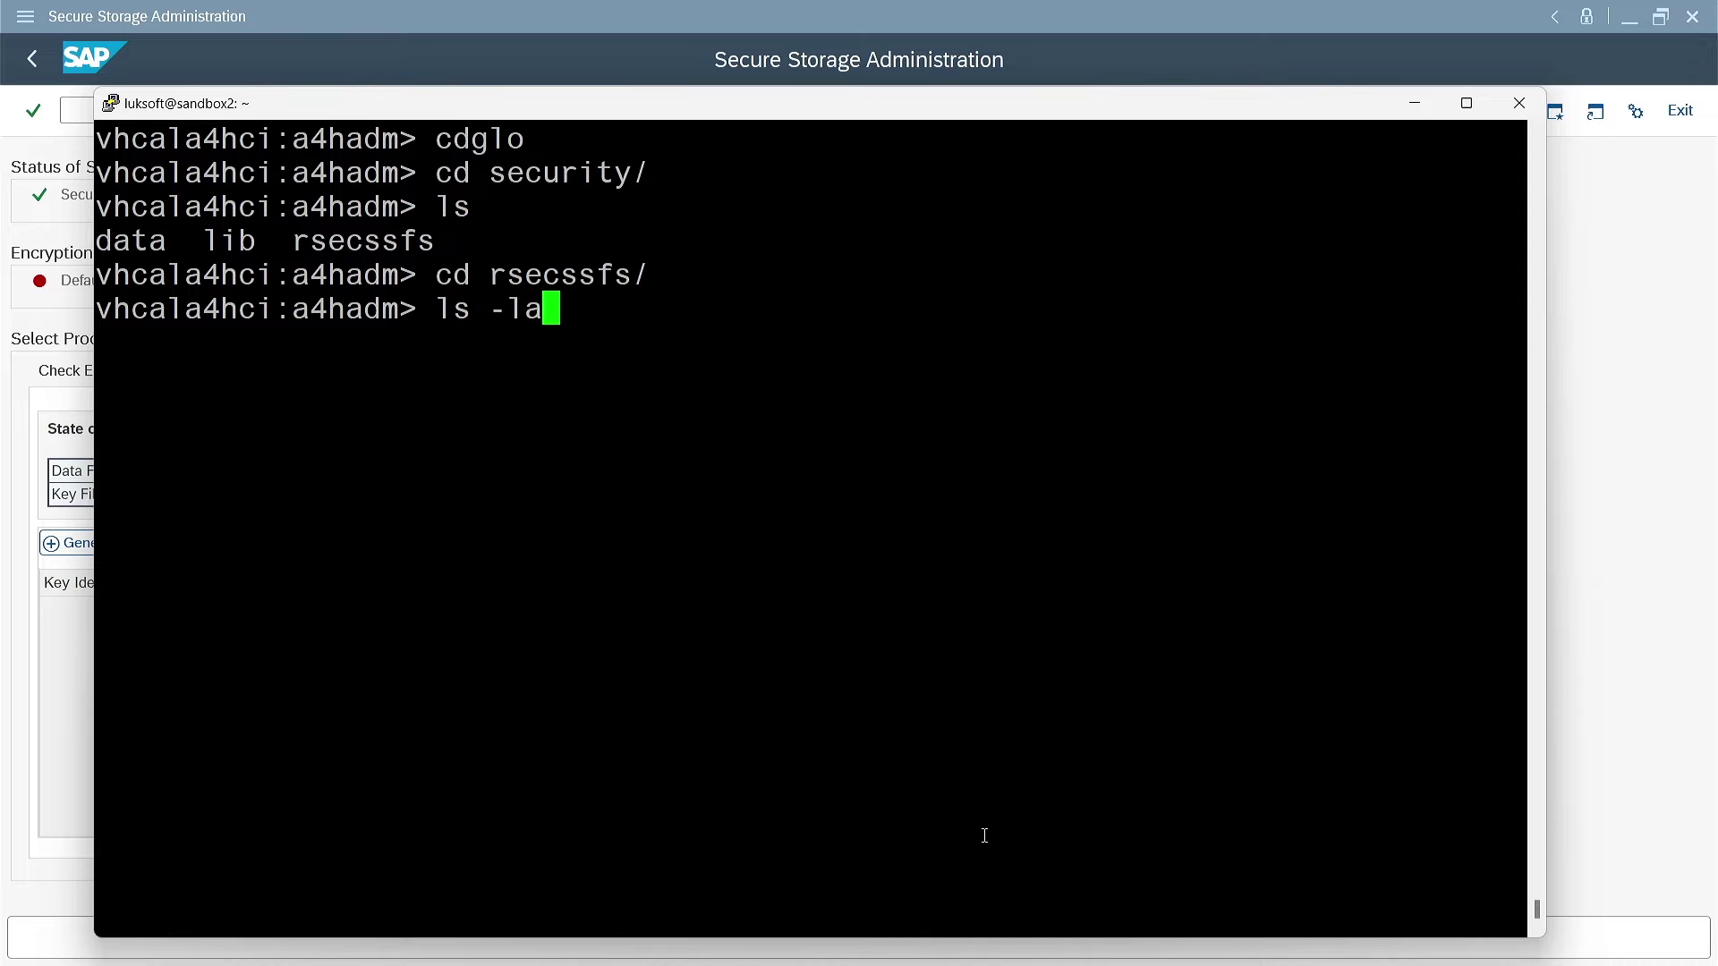
key(BackSpace)
key(Return)
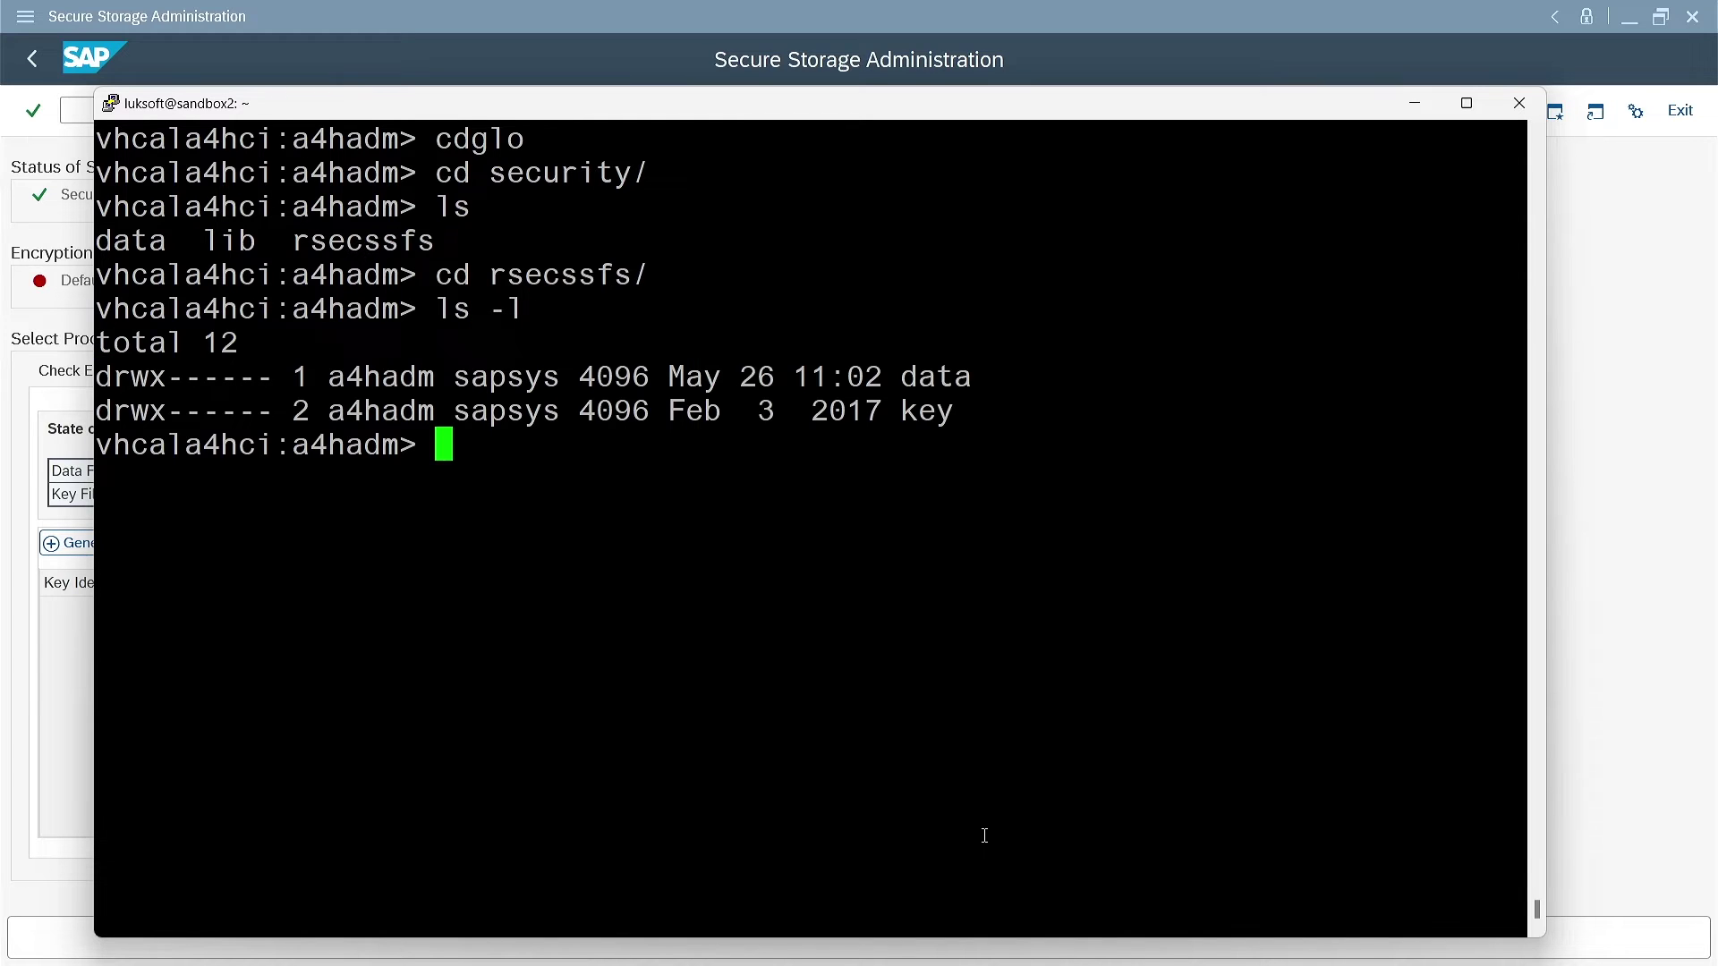
List the empty key folder and the data folder holding SSFS_A4H.DAT, then clear the screen
text(ls -l key/)
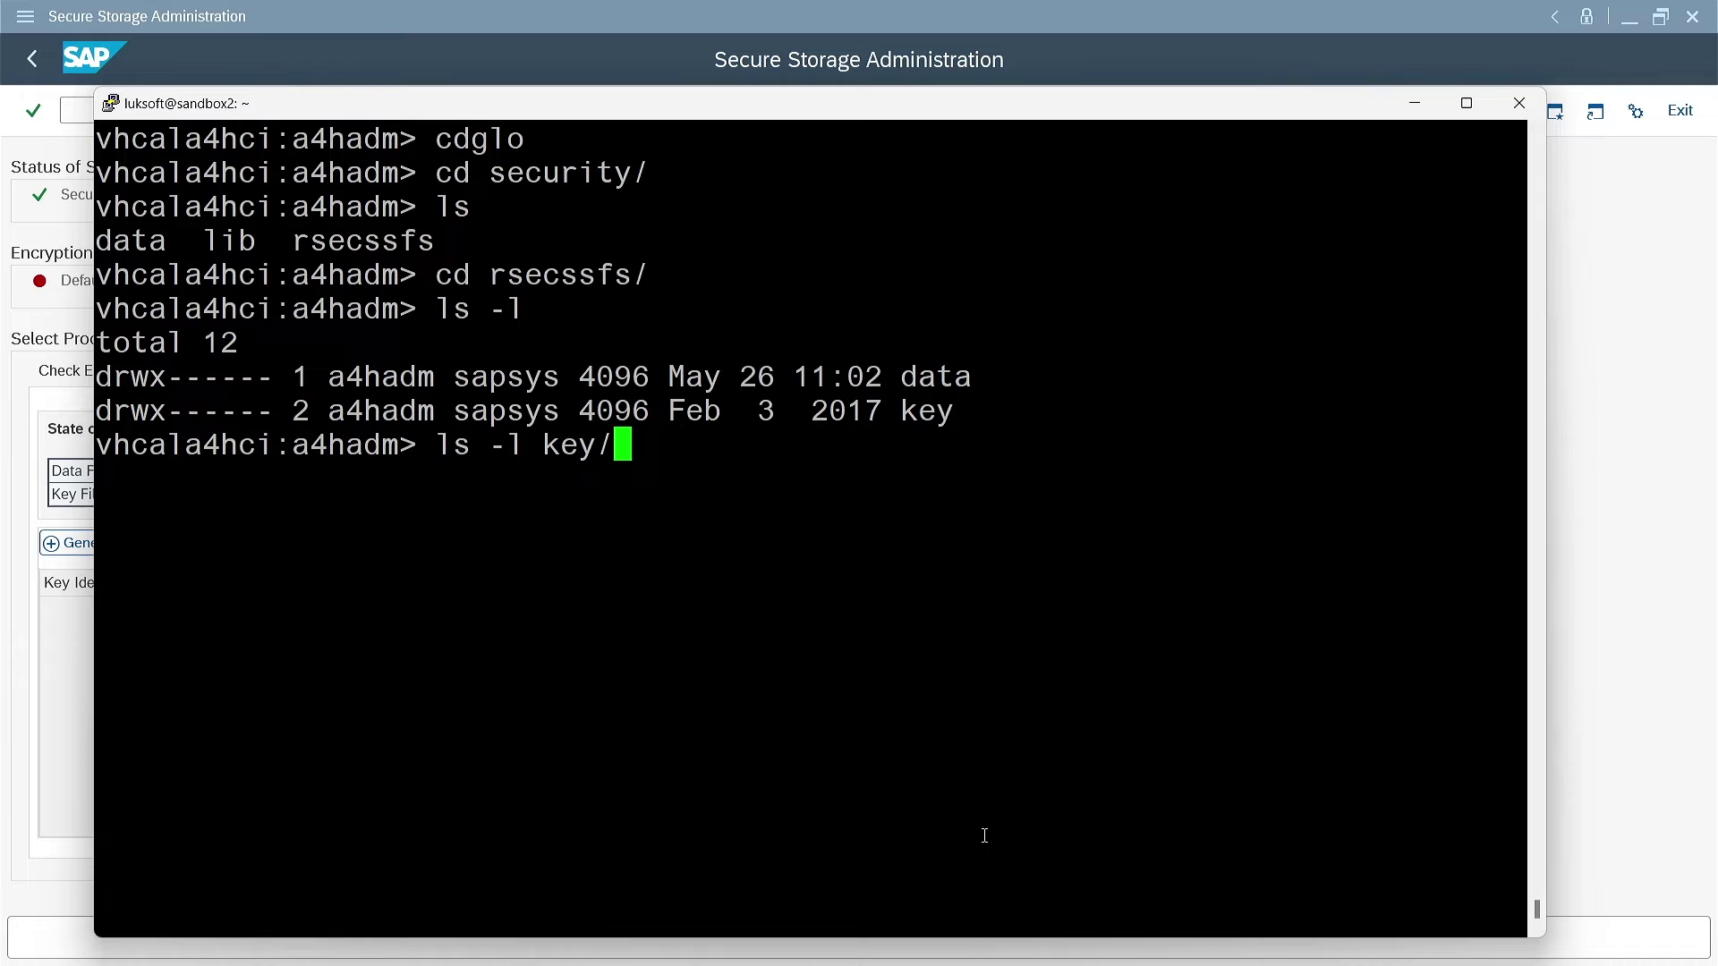
key(Return)
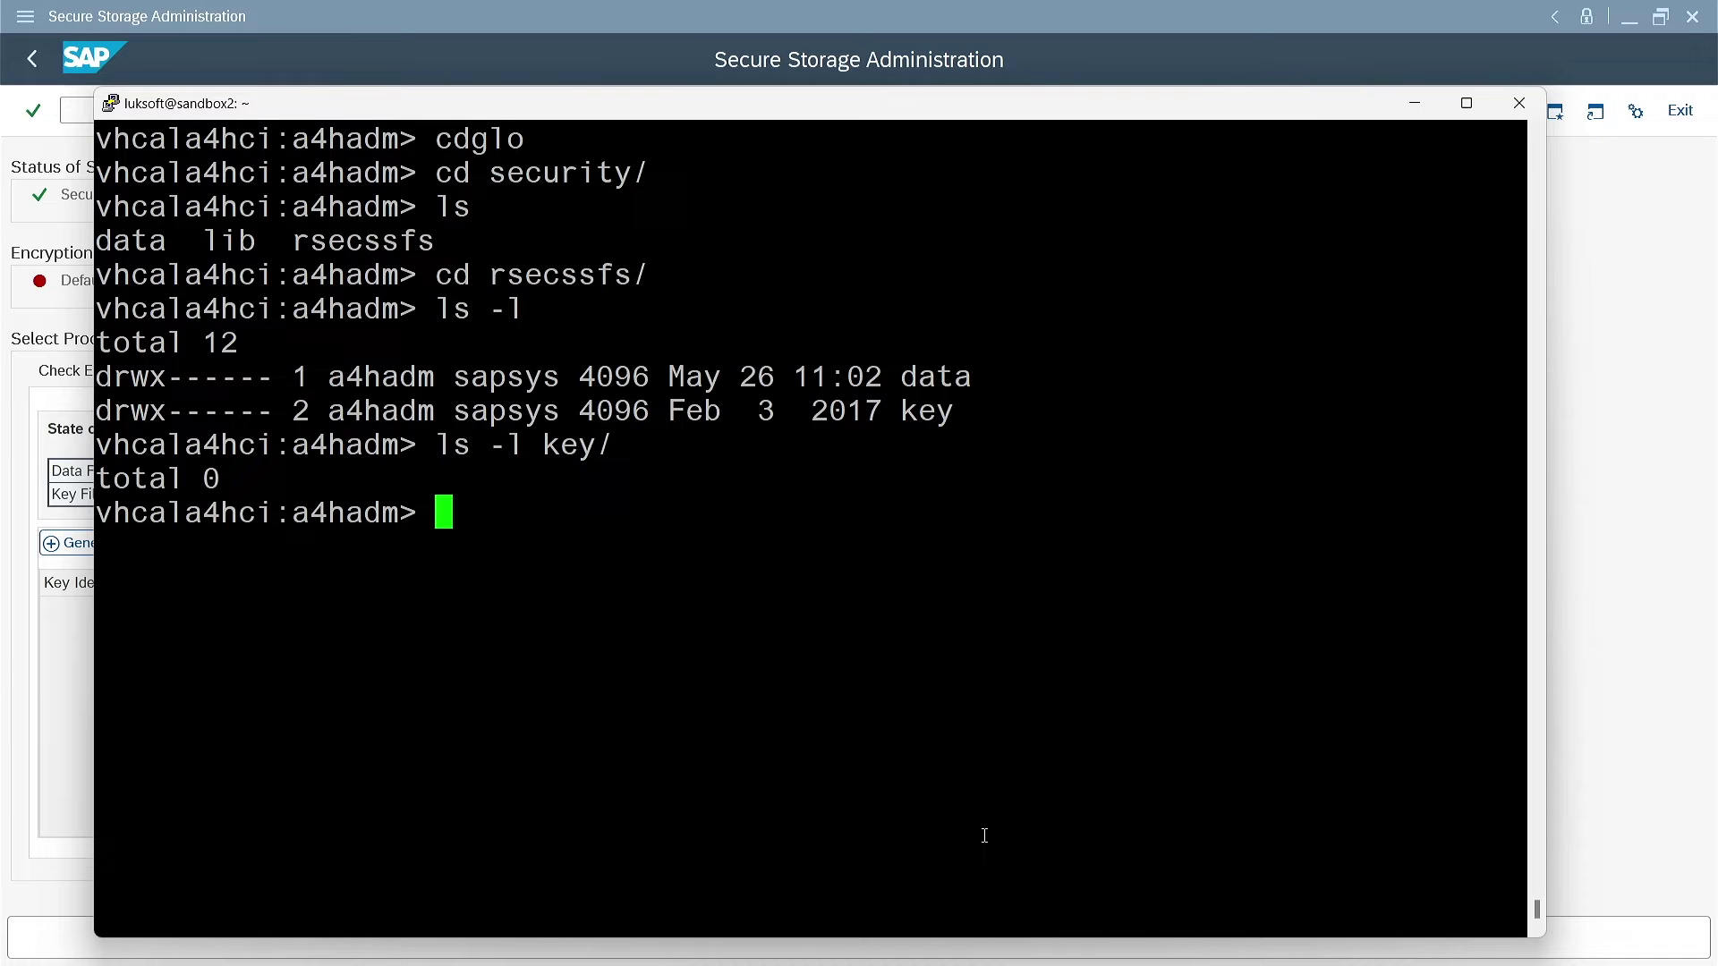
key(Up)
key(BackSpace)
key(BackSpace)
key(BackSpace)
key(BackSpace)
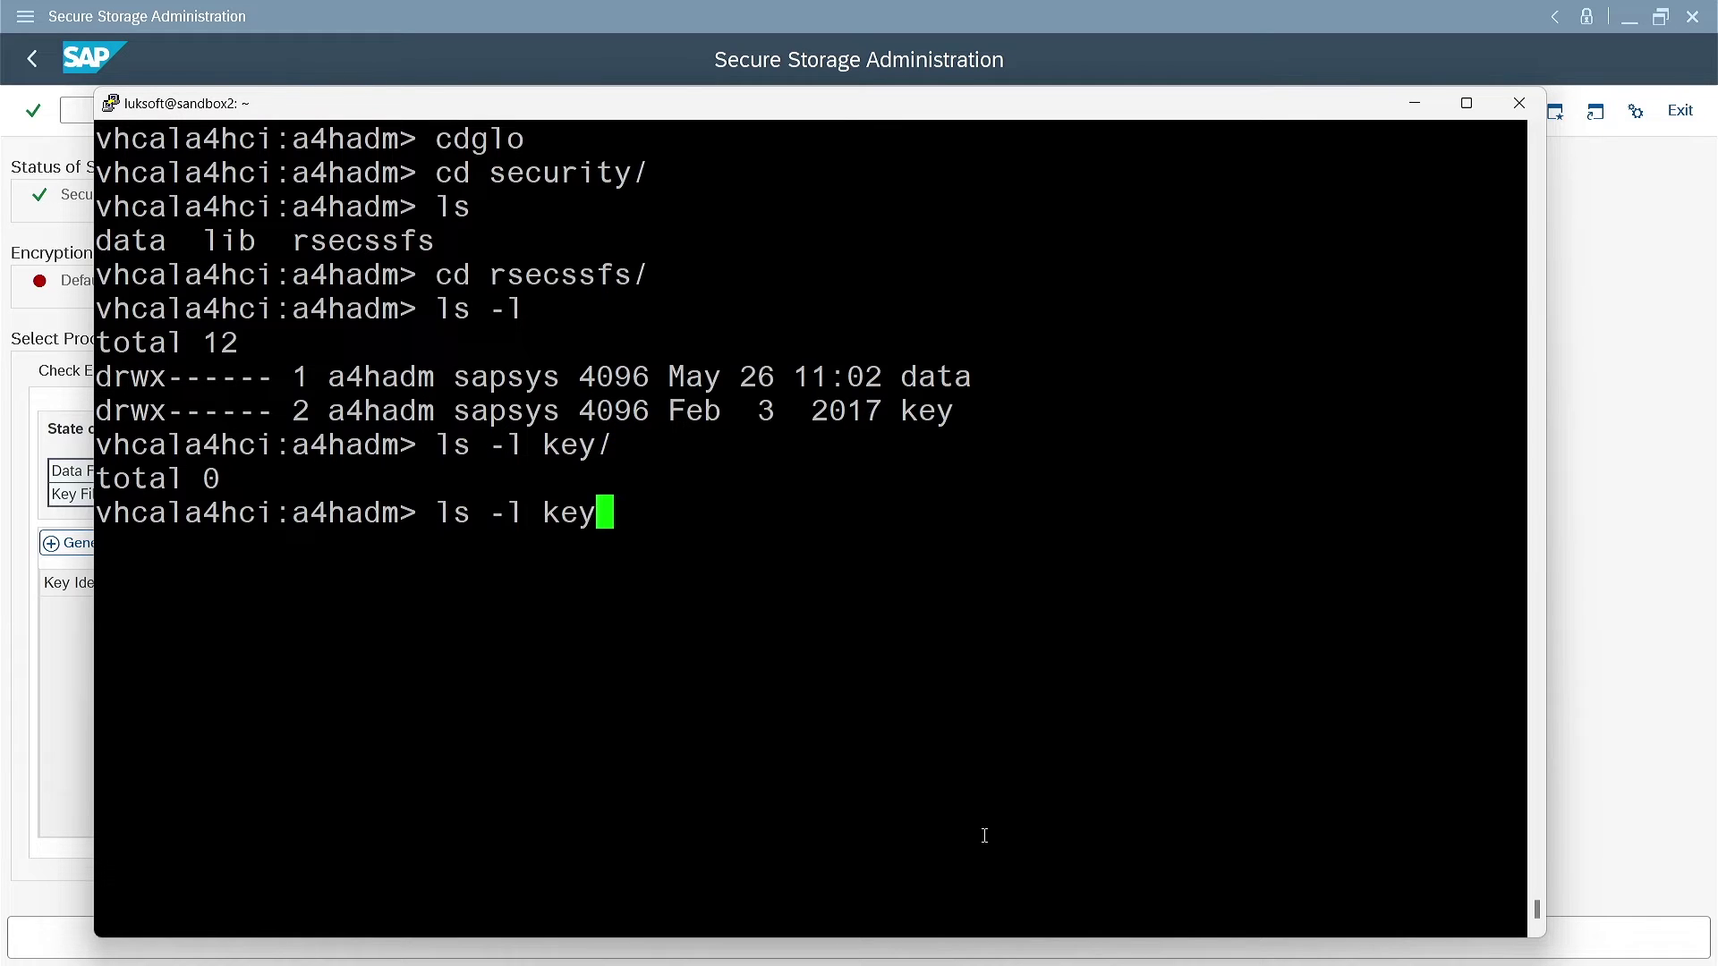
text(data)
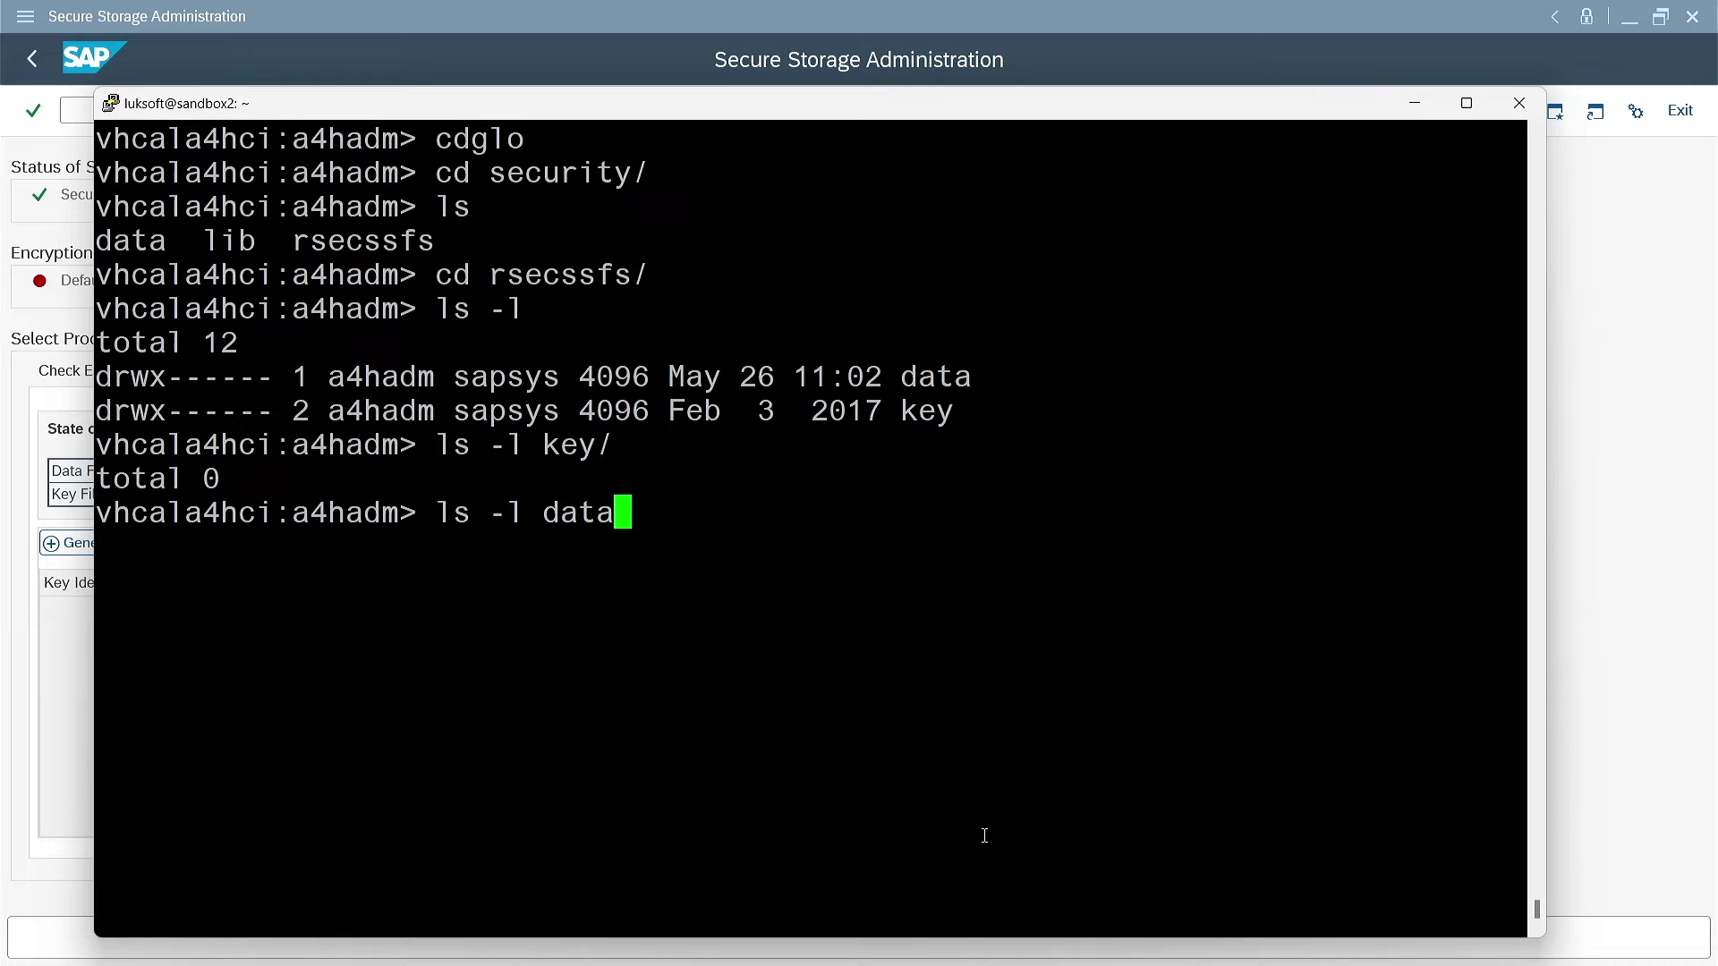
key(Return)
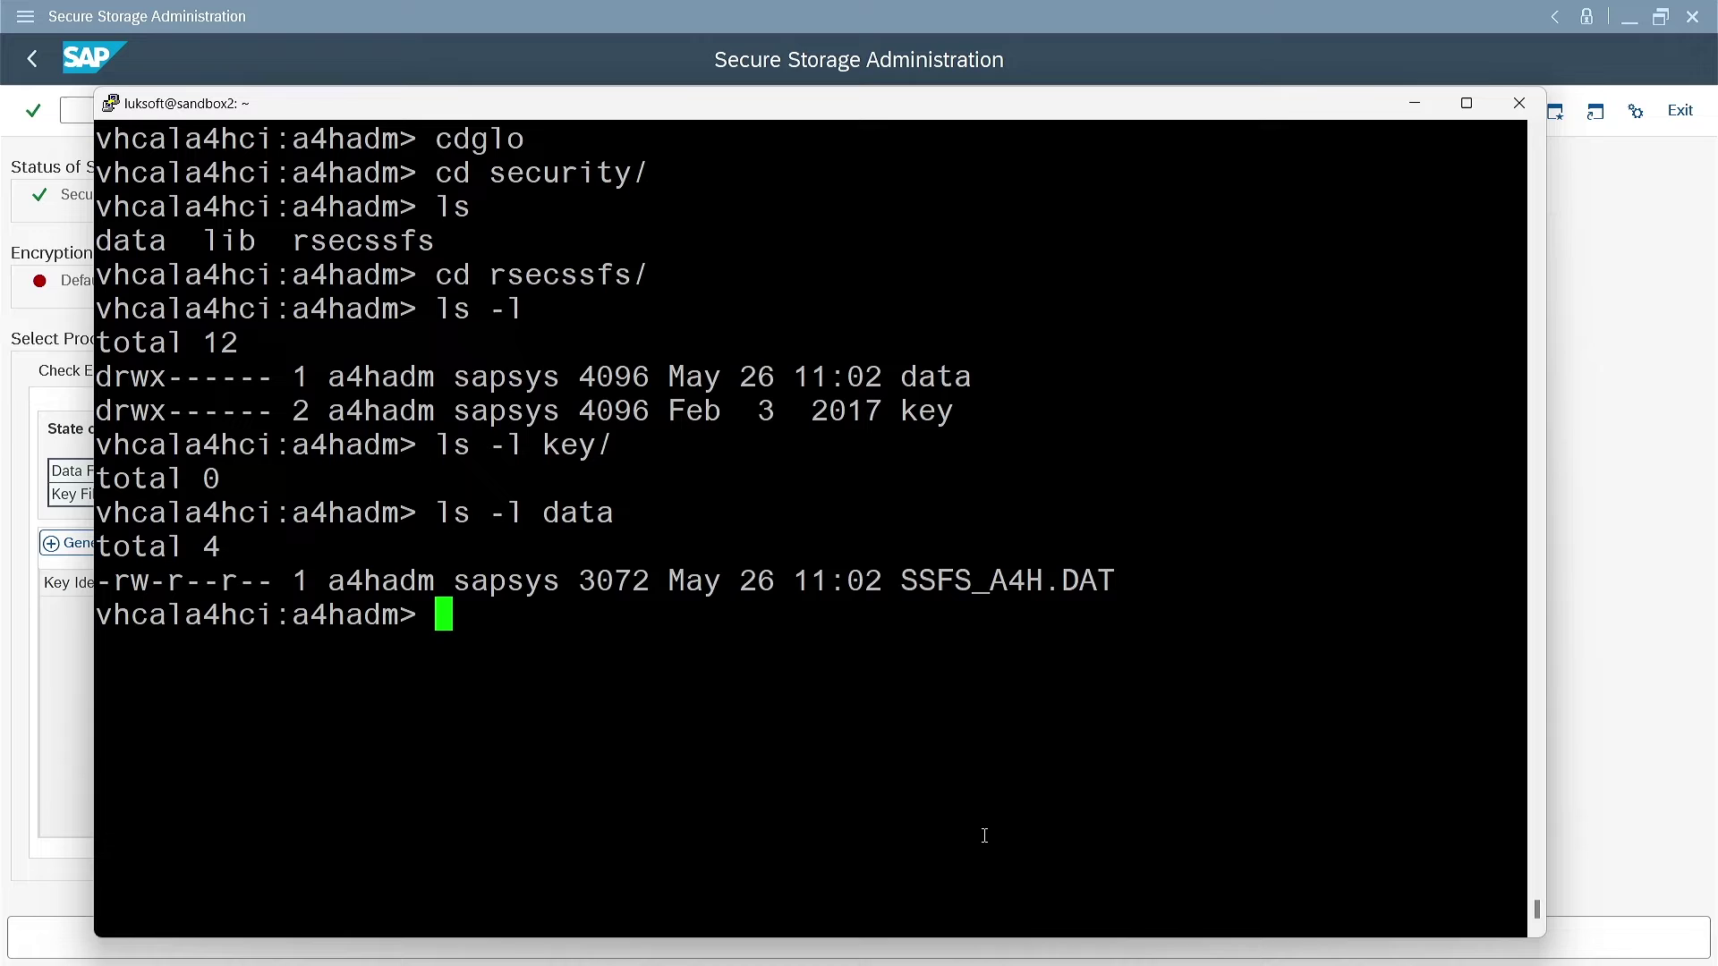
key(ctrl+l)
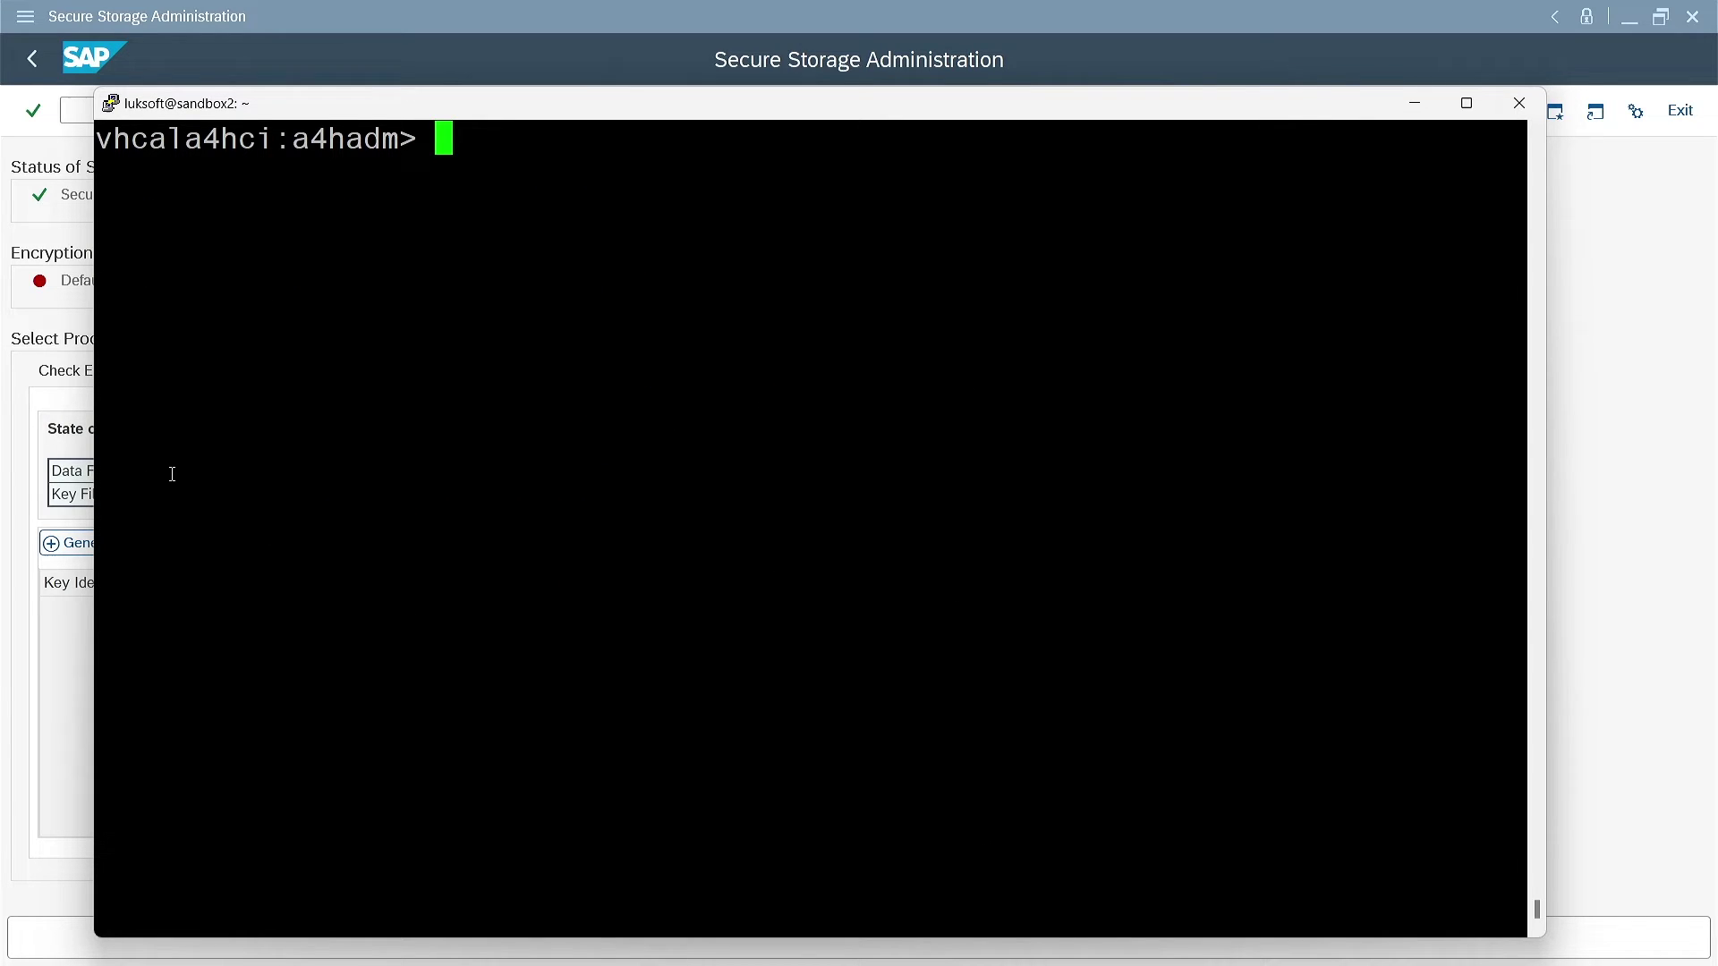
Generate a new secure storage key and select its Key ID for copying
click(11, 379)
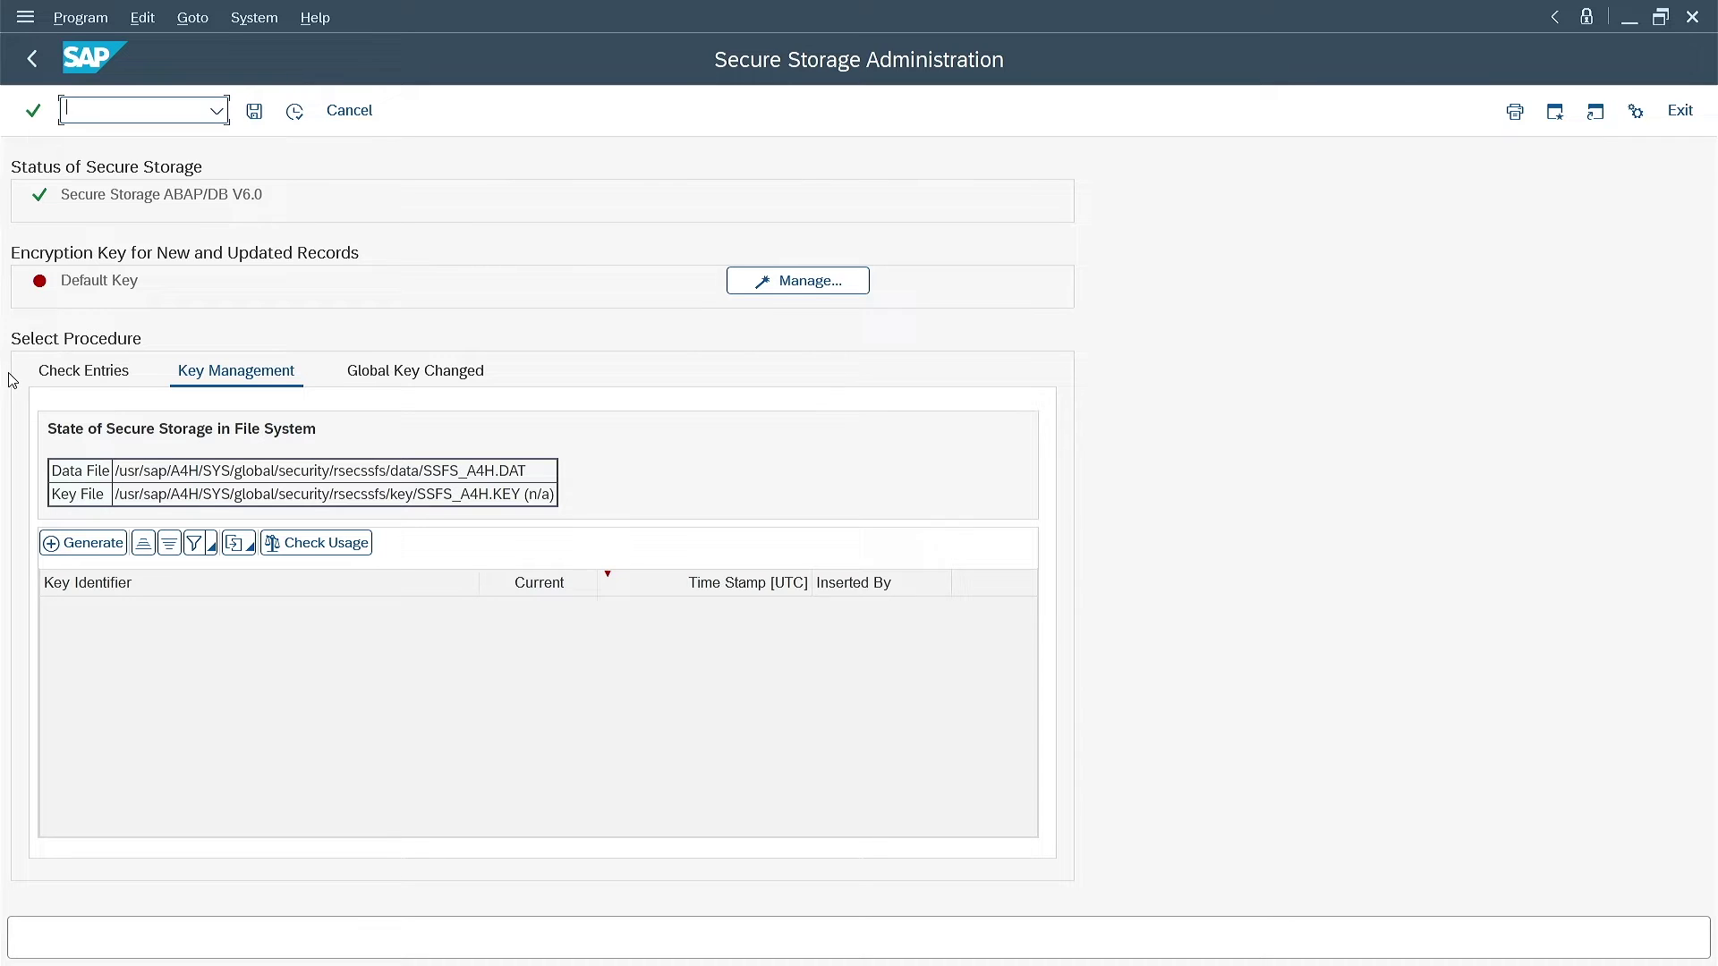
click(111, 552)
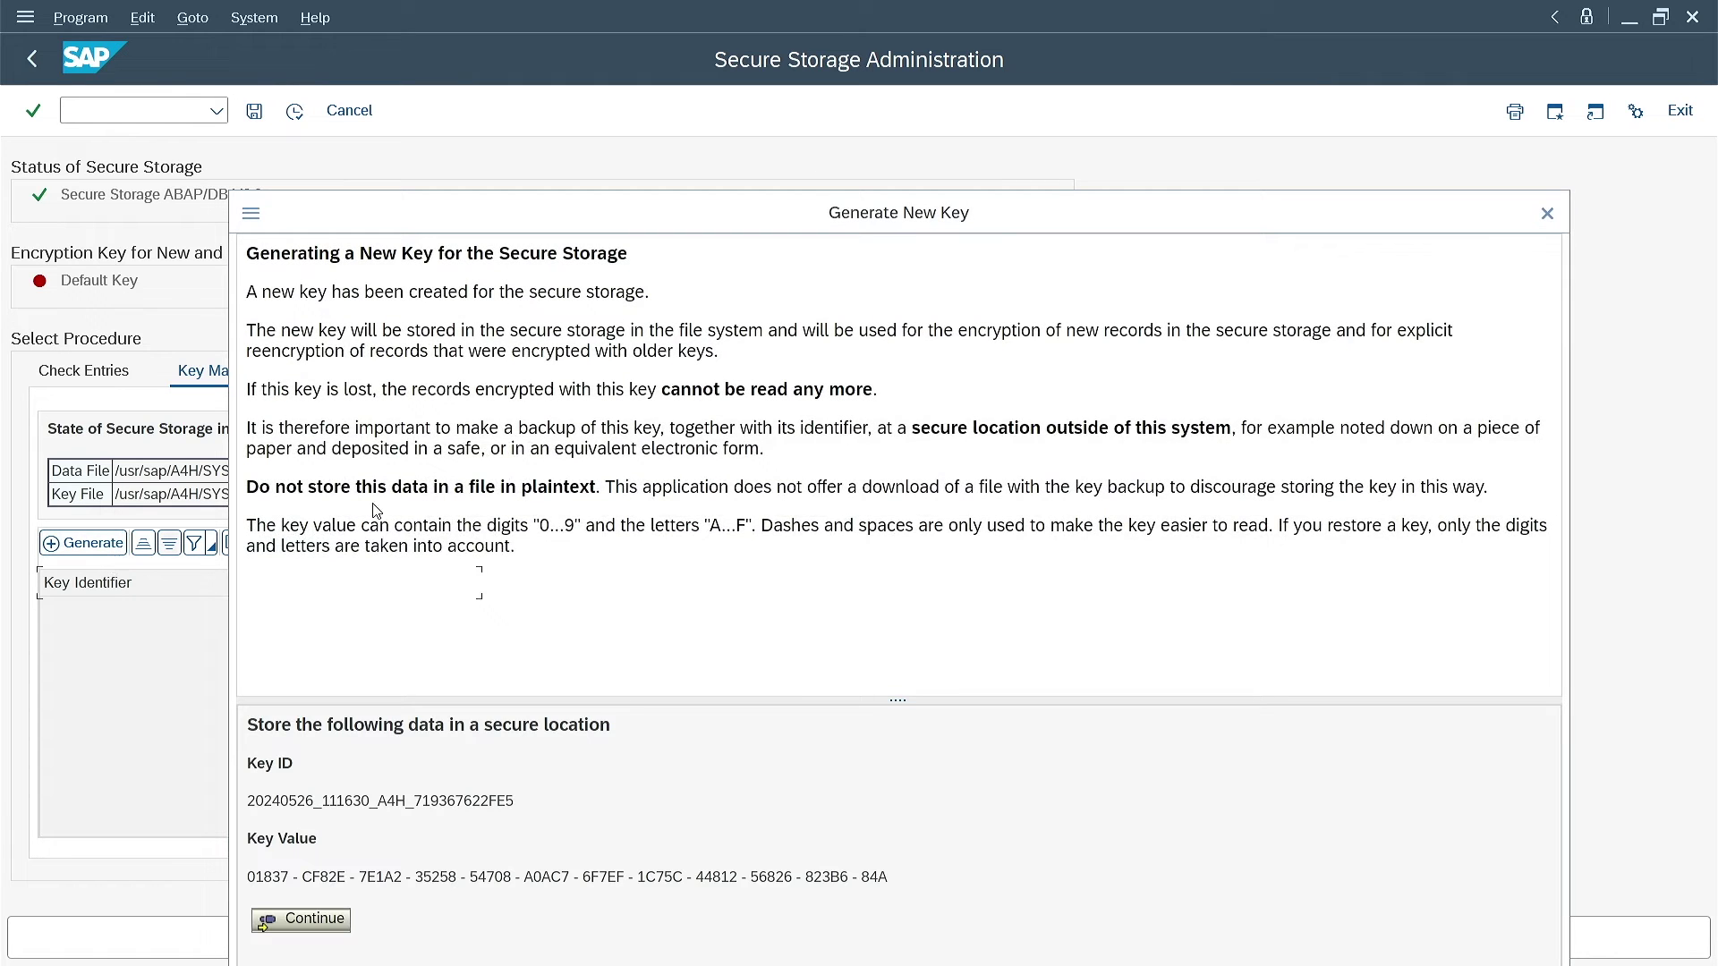
drag(997, 226, 921, 109)
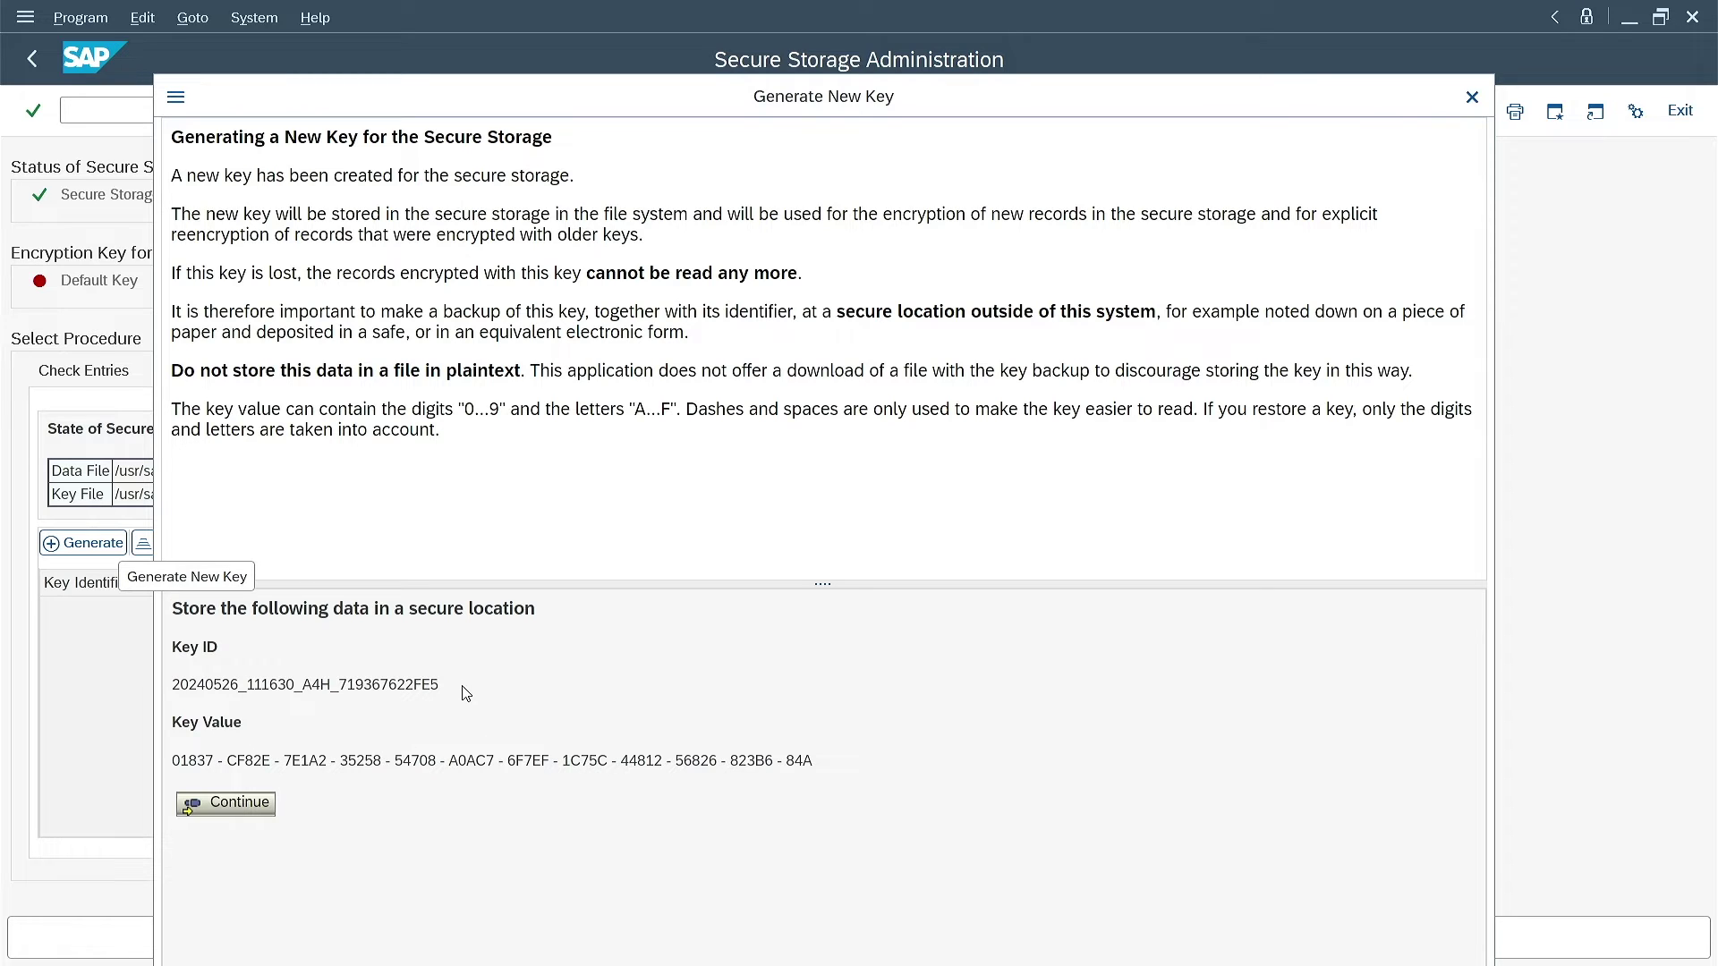
drag(440, 685, 166, 686)
key(ctrl+c)
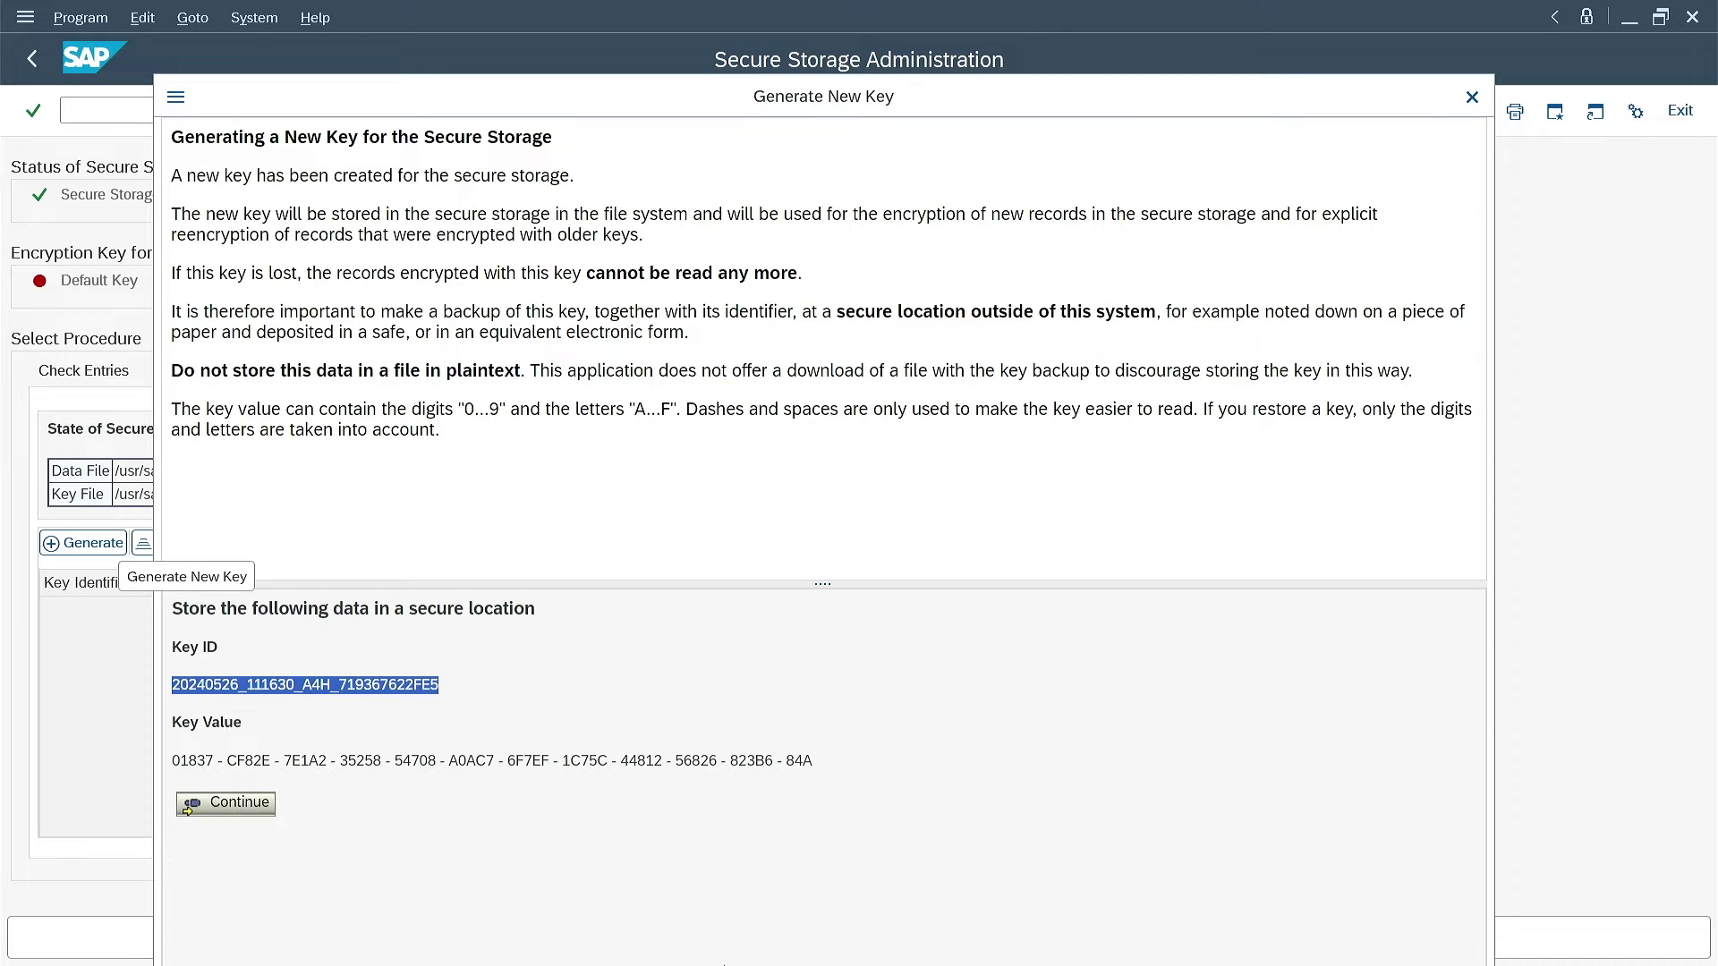
Paste the new Key ID and Key Value onto separate lines in a Notepad note
mouse_move(993, 953)
click(1047, 944)
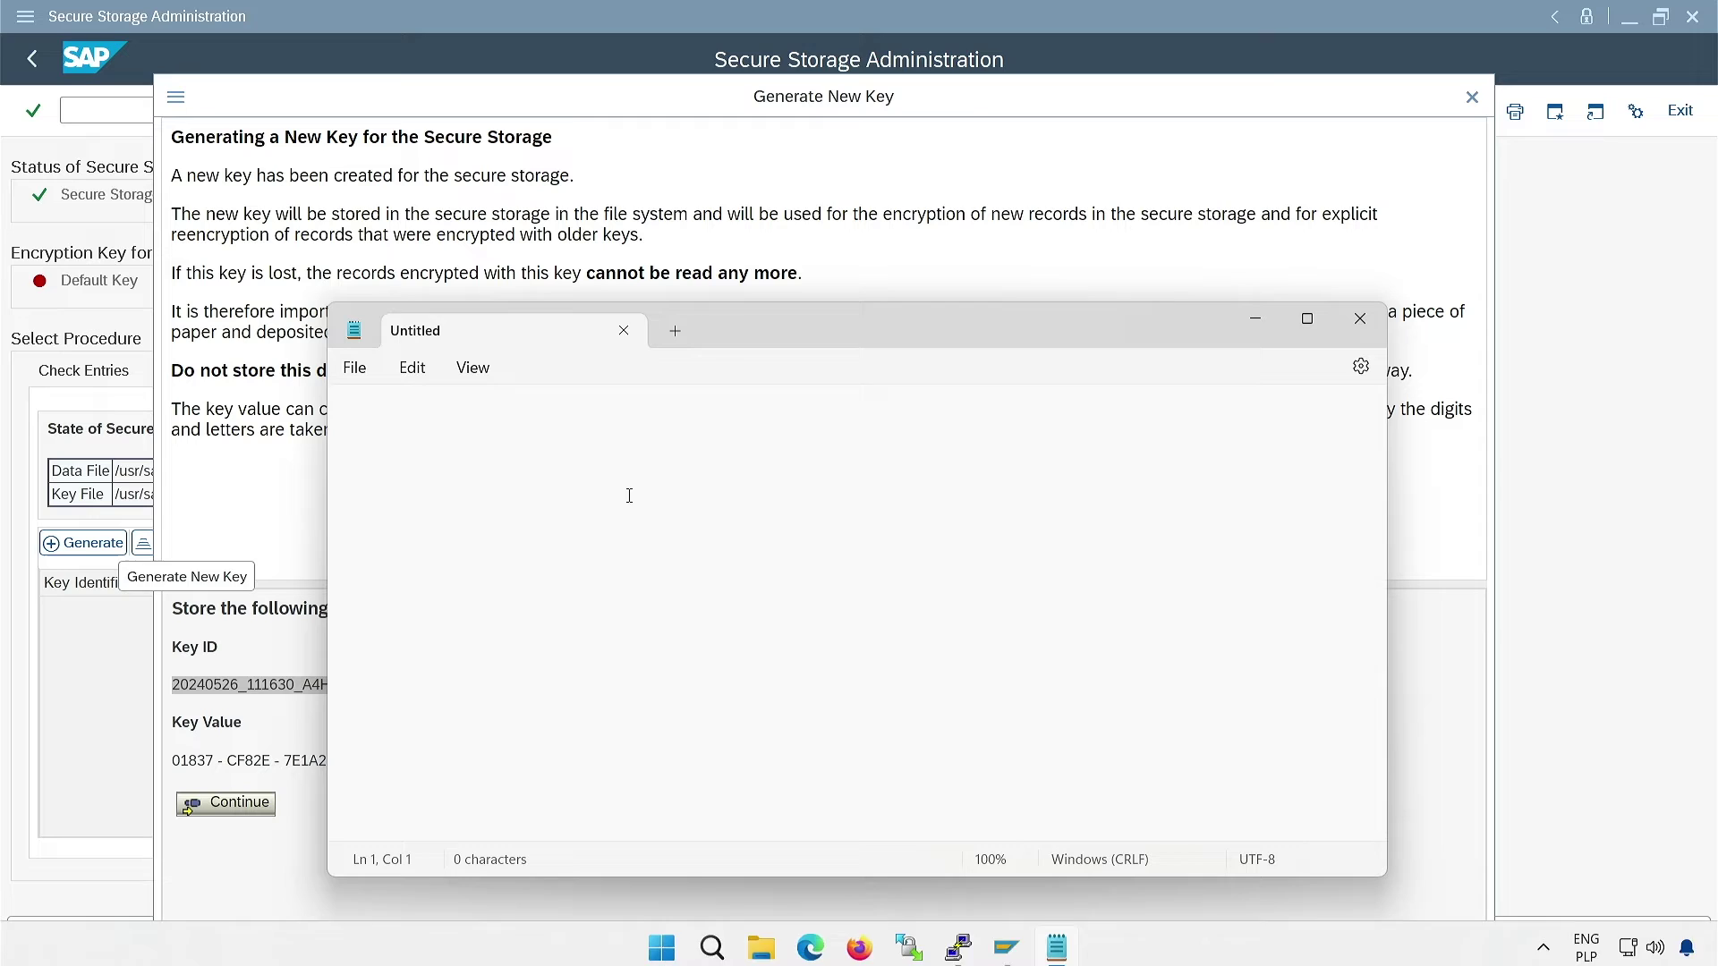
key(ctrl+v)
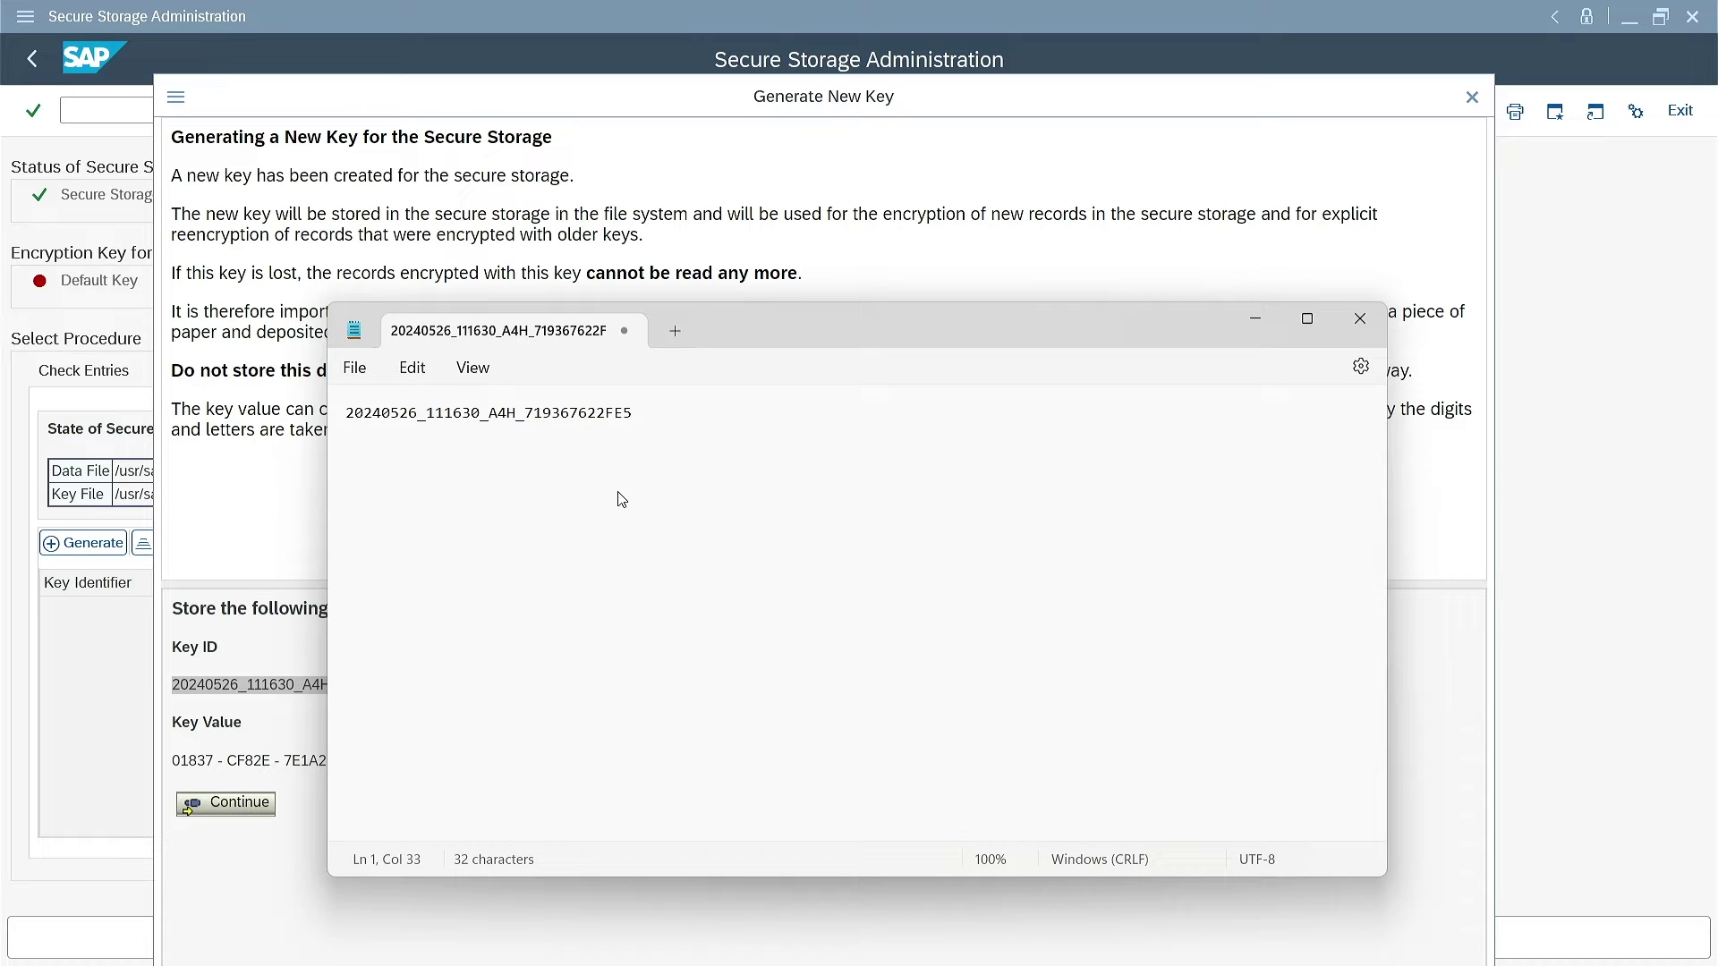
key(Return)
key(Return)
key(alt+Tab)
drag(172, 762, 368, 783)
key(ctrl+c)
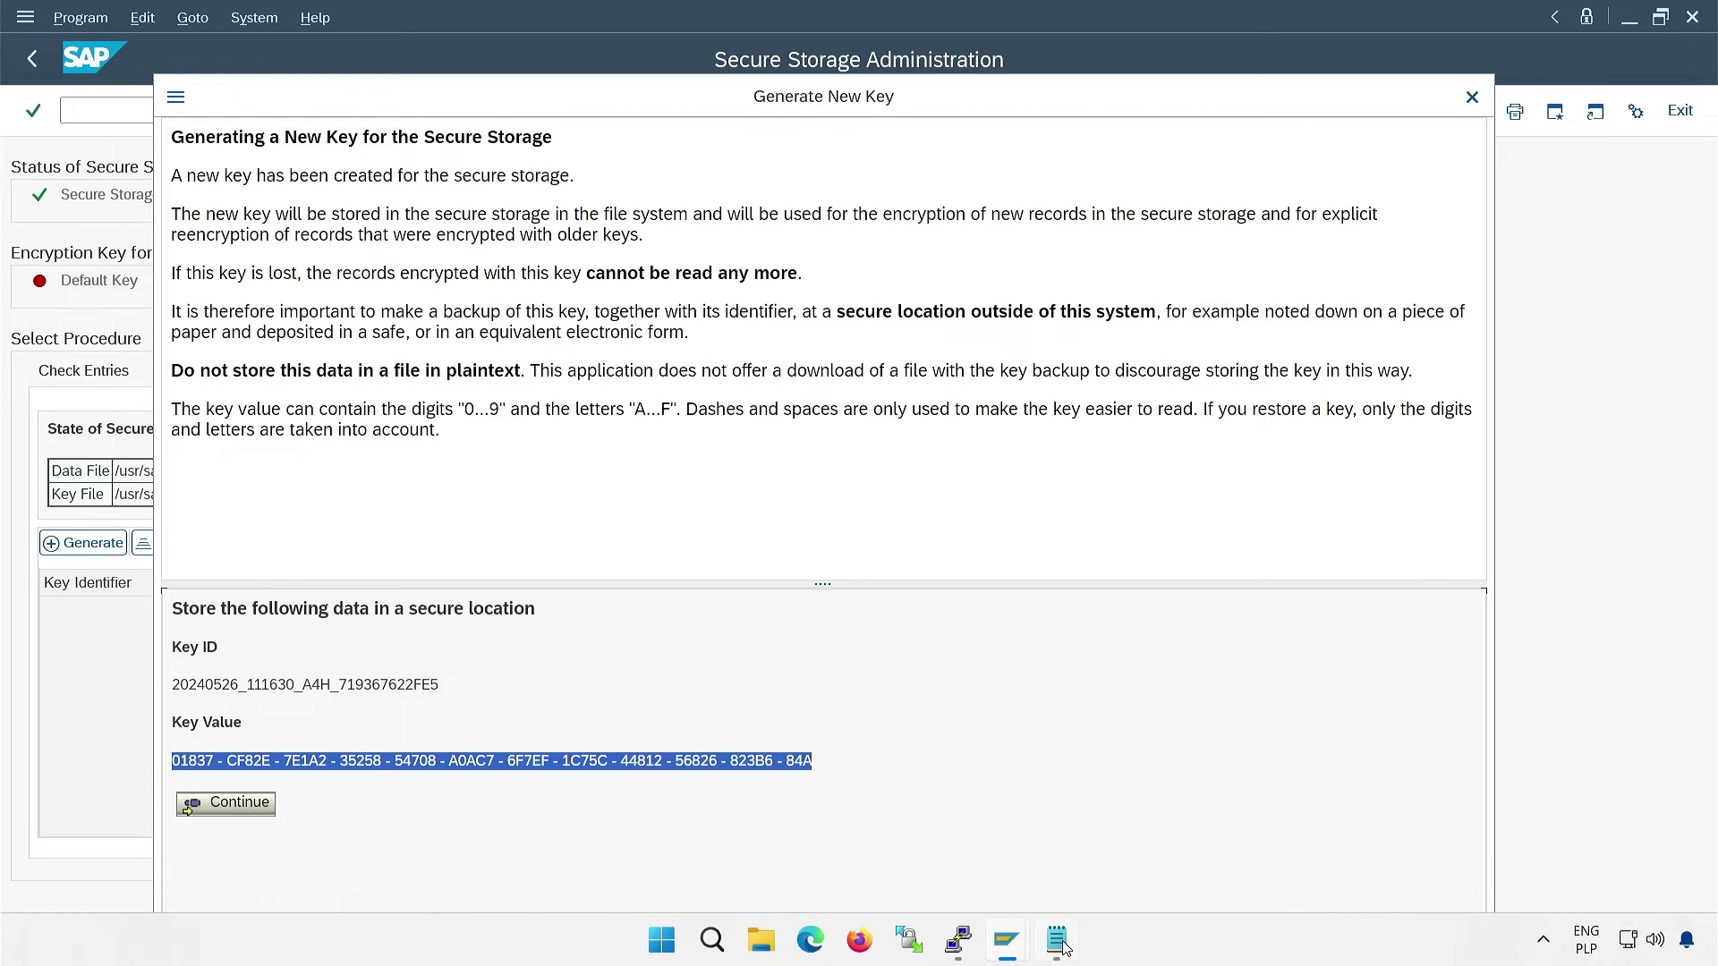
click(1056, 939)
key(ctrl+v)
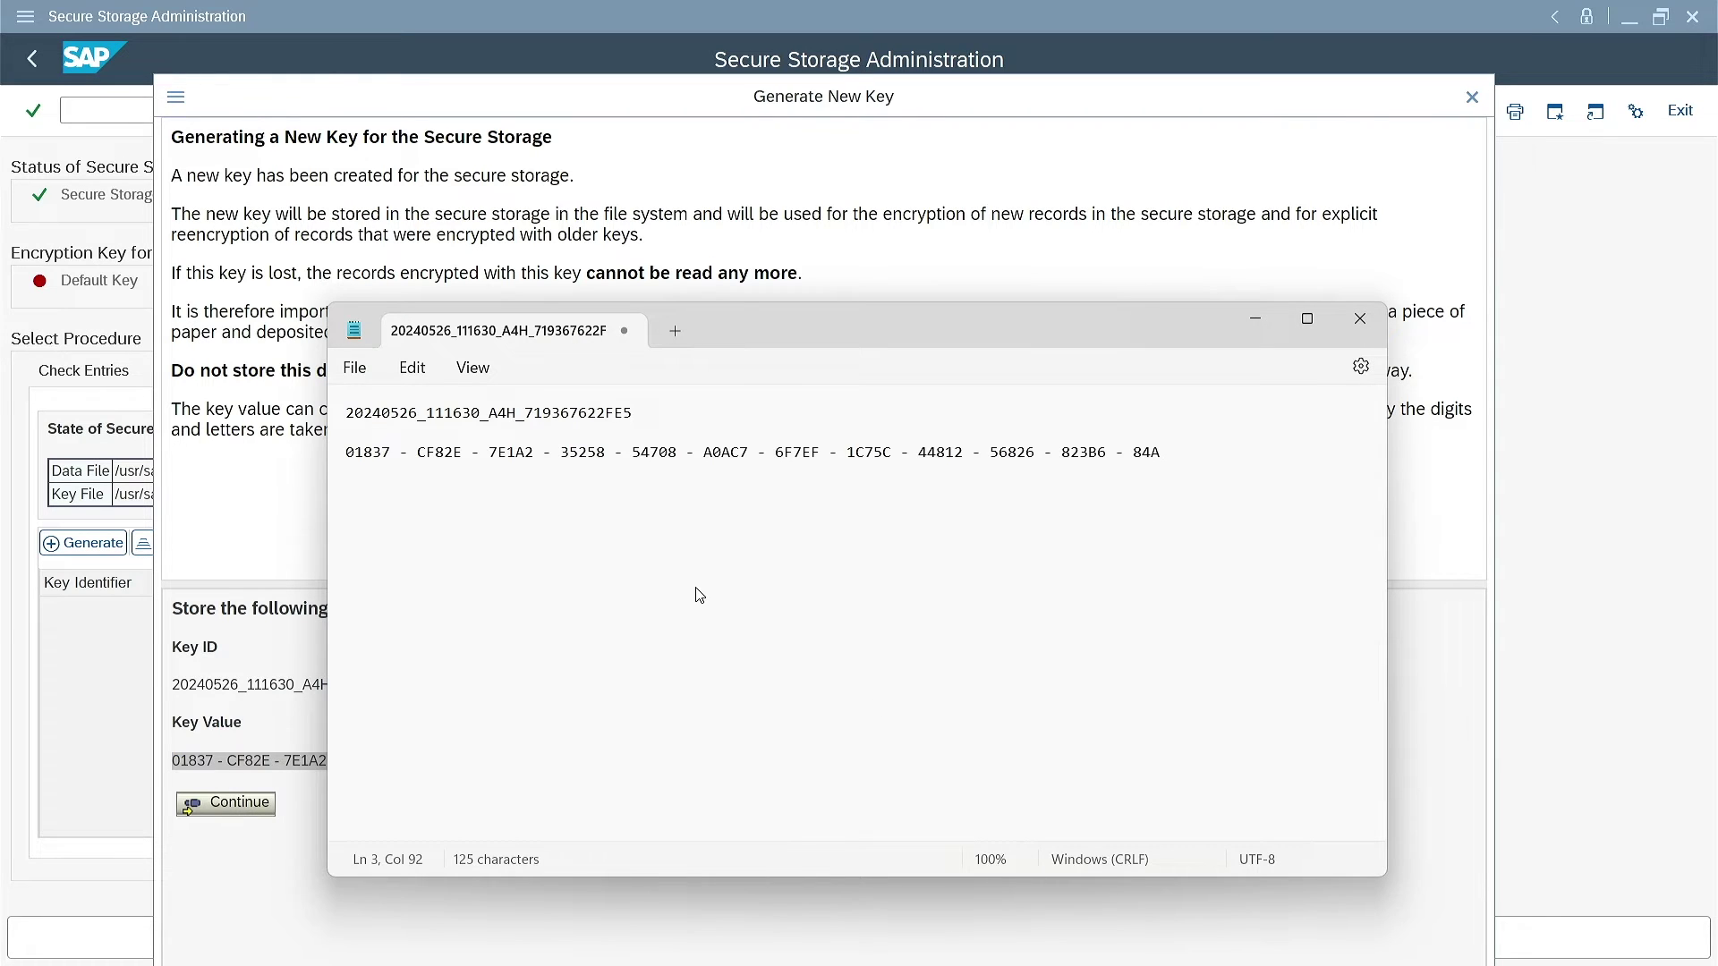
click(303, 802)
Continue to the key backup confirmation and place the saved-key note beside it
click(249, 806)
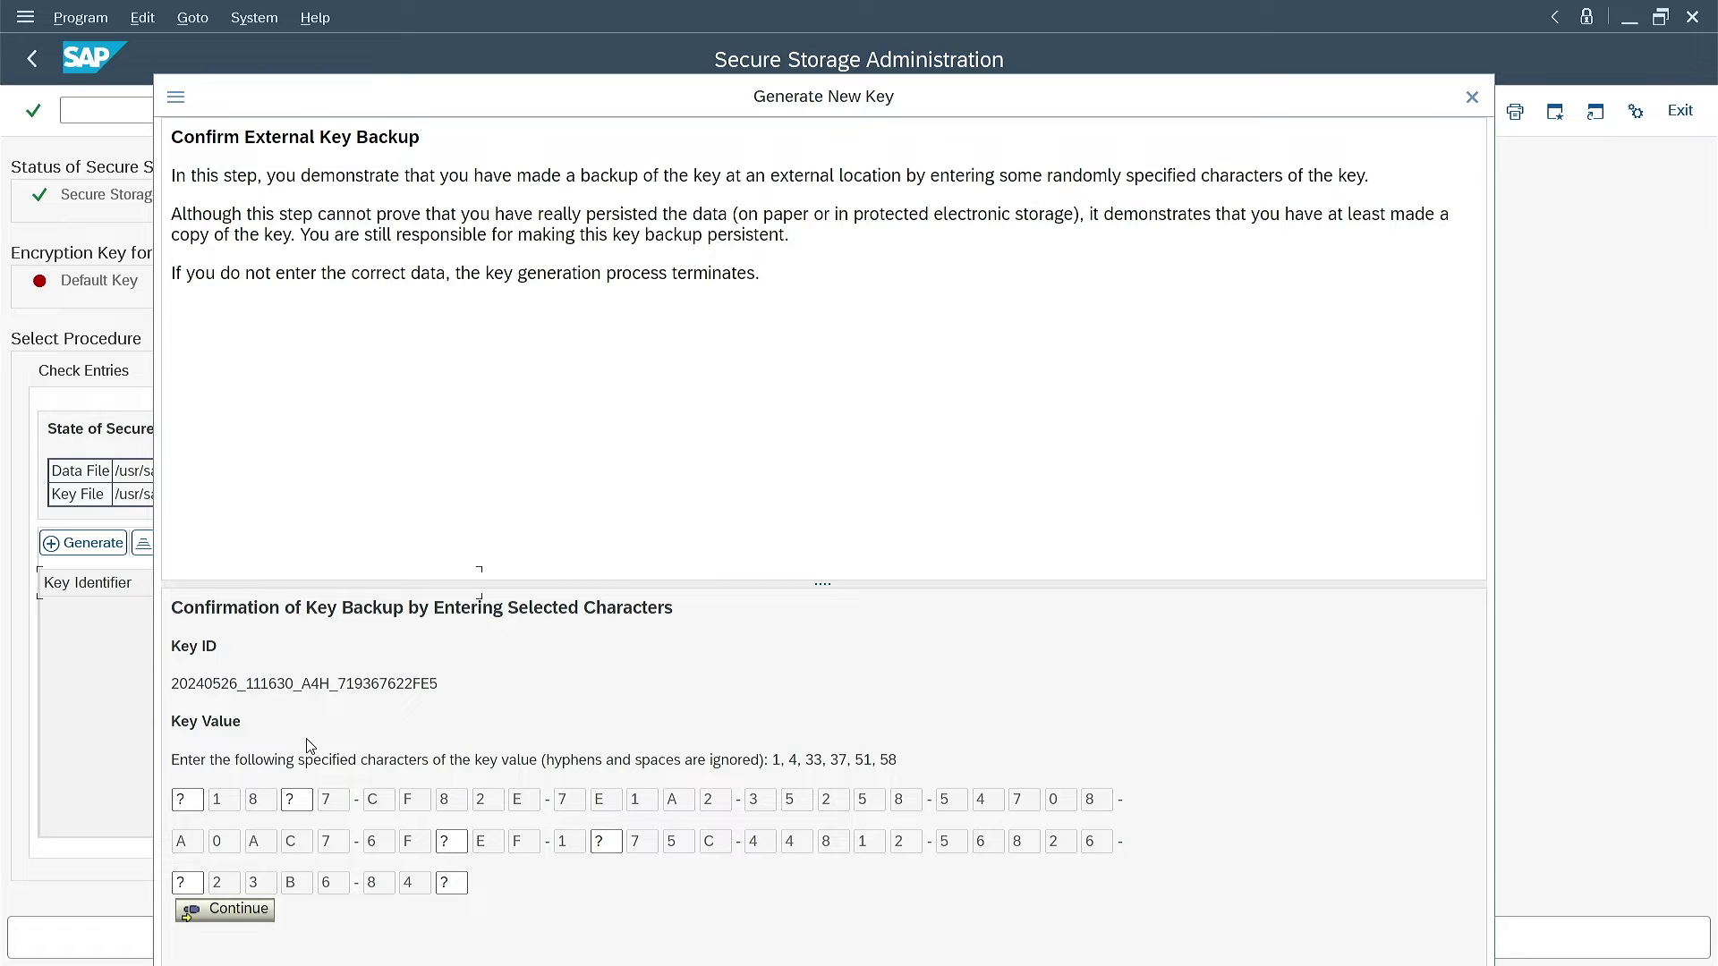
mouse_move(1021, 961)
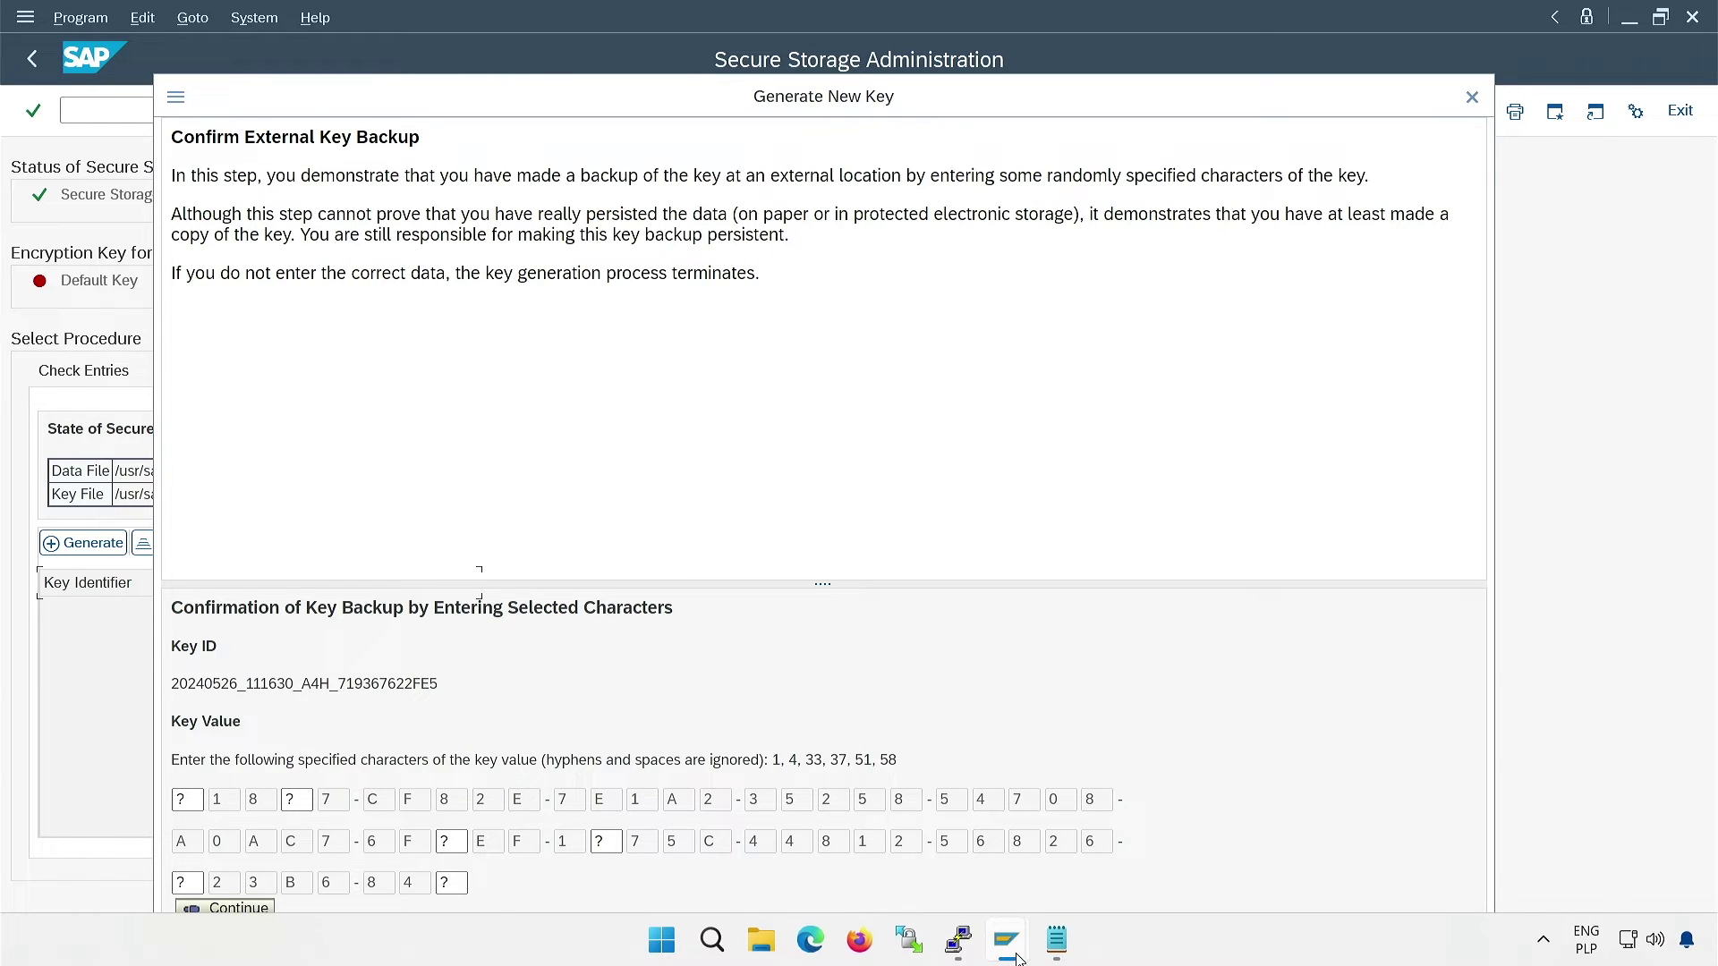
click(1071, 953)
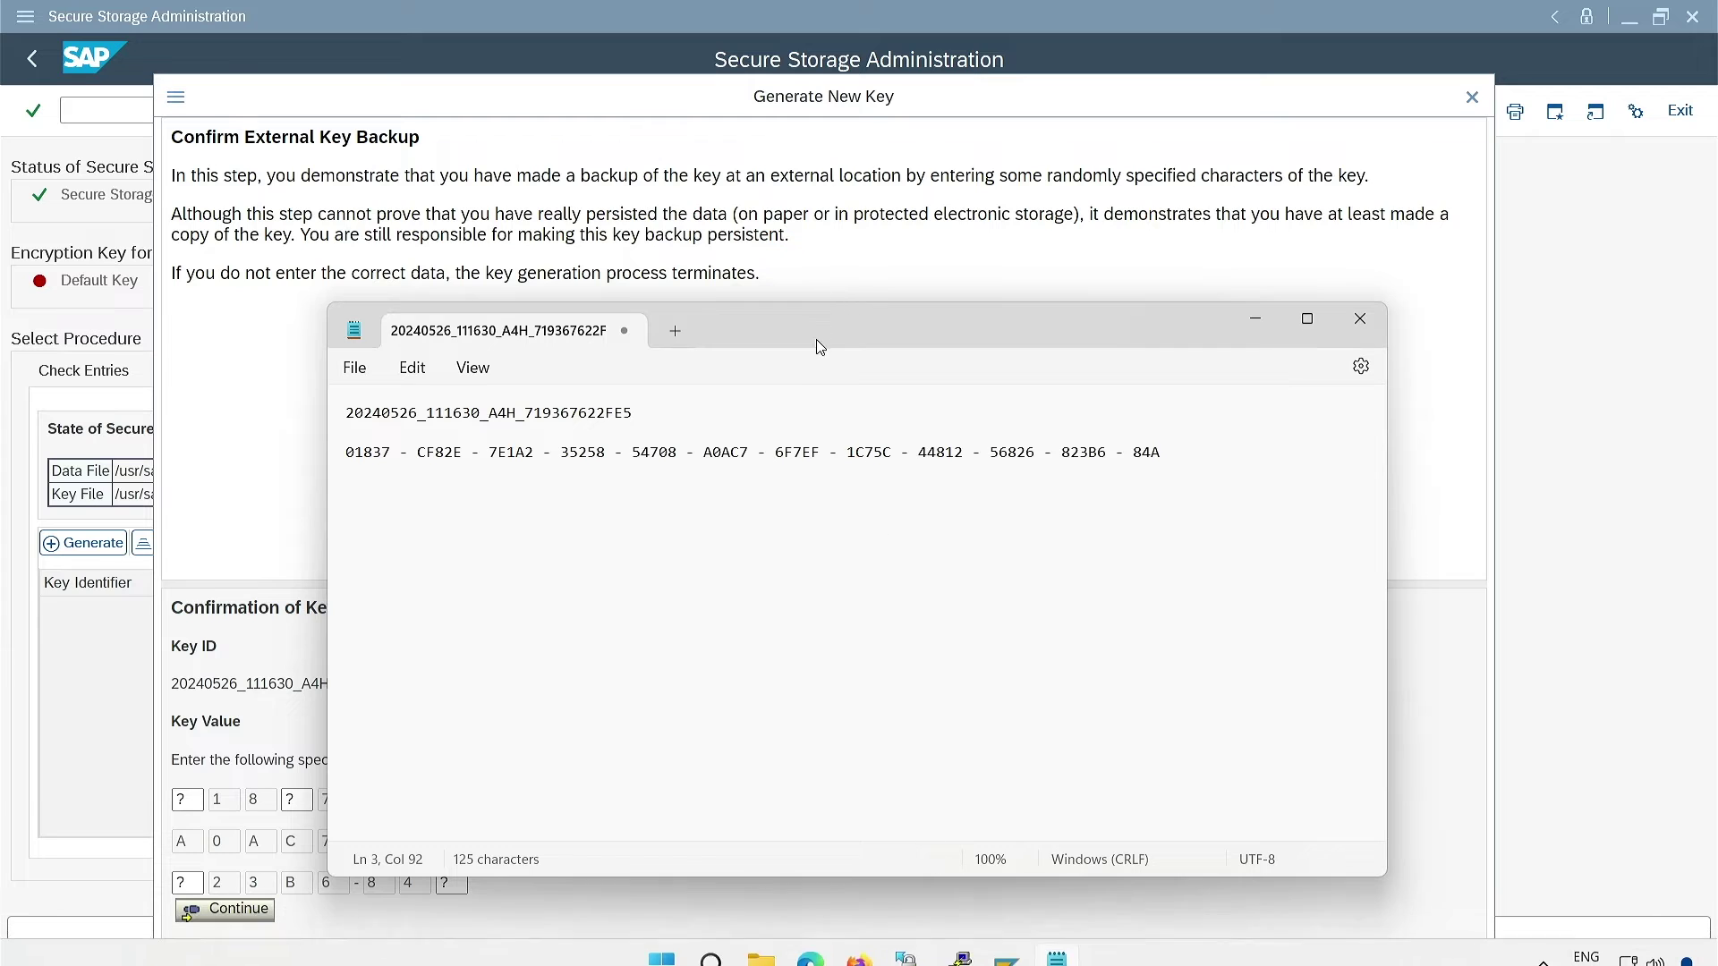
drag(821, 329, 656, 170)
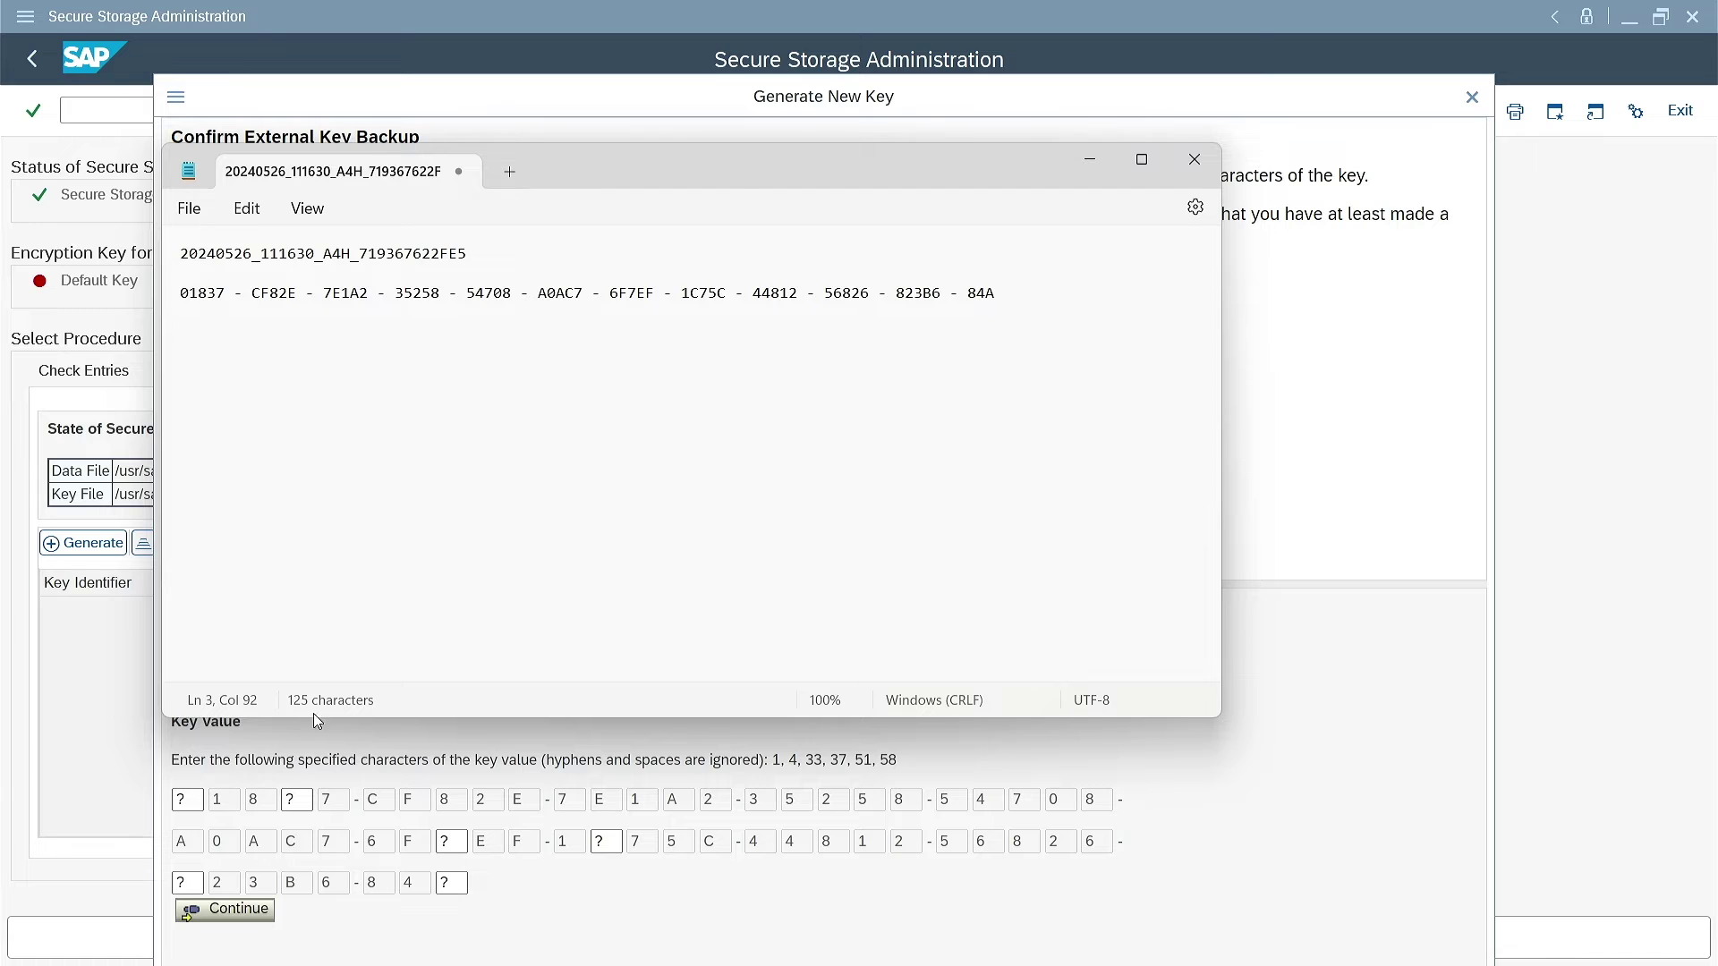
Enter requested key characters 1, 4 and 33 from the saved key
click(190, 801)
text(0)
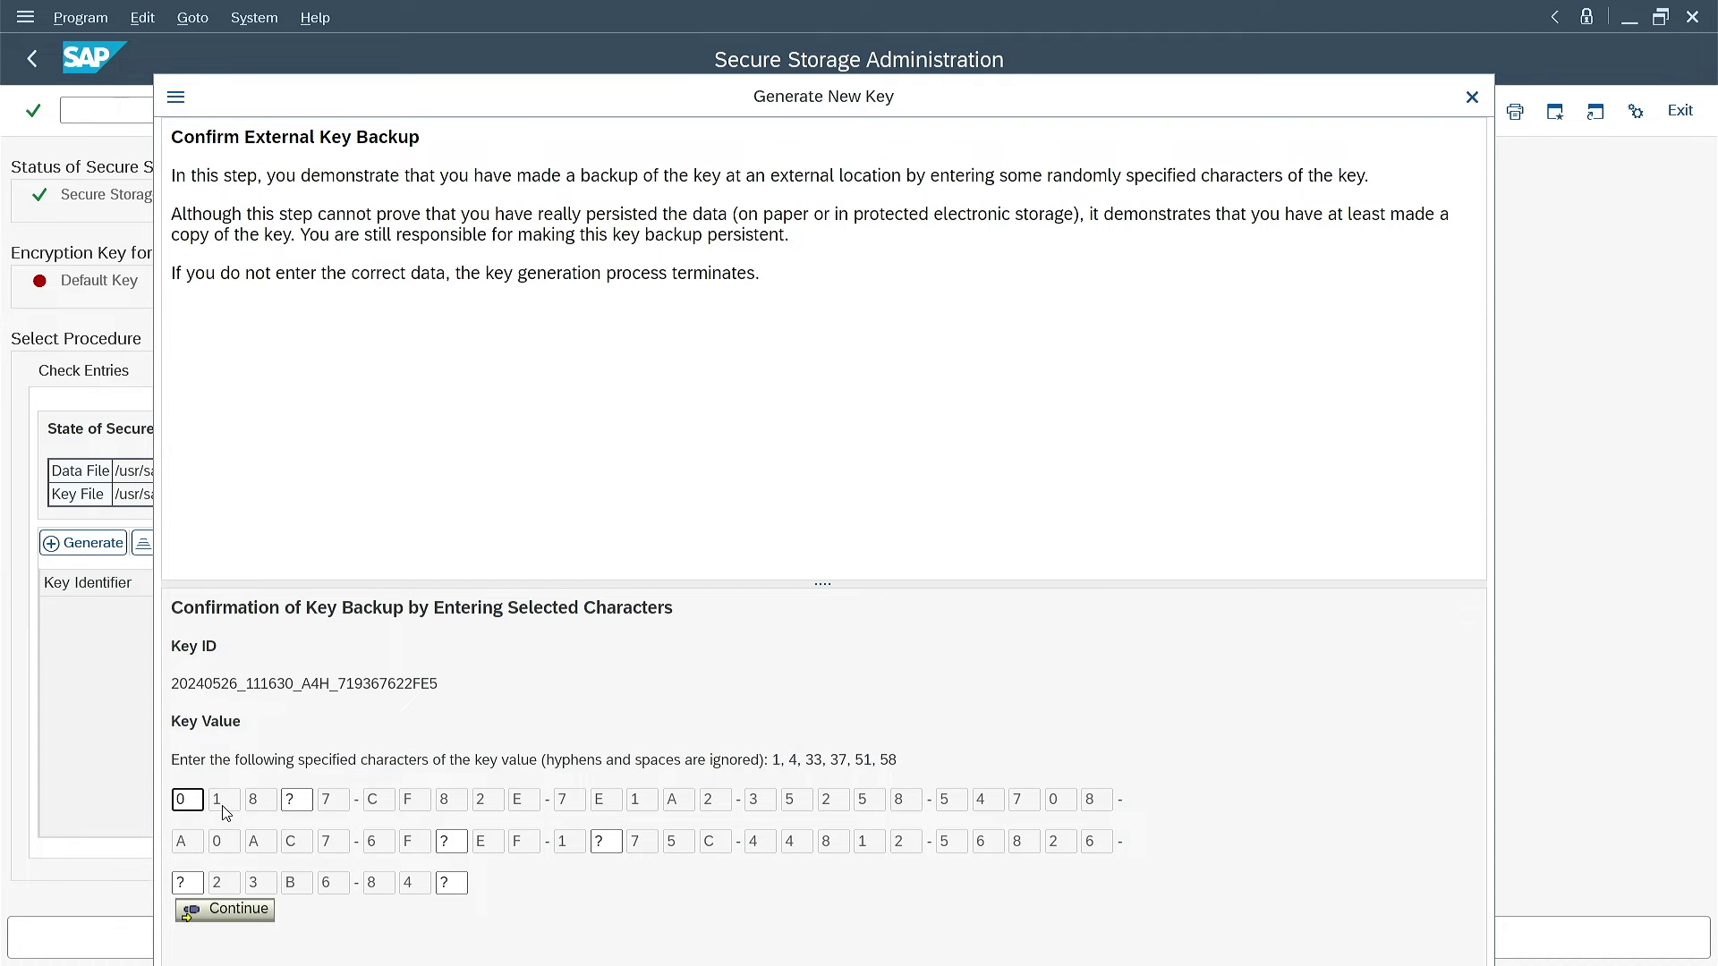
click(300, 800)
text(3)
click(462, 841)
key(Delete)
text(7)
Enter key characters 37, 51 and 58 and submit the backup confirmation
click(608, 839)
key(Delete)
text(C)
click(188, 883)
text(8)
click(456, 882)
key(Delete)
text(A)
click(235, 910)
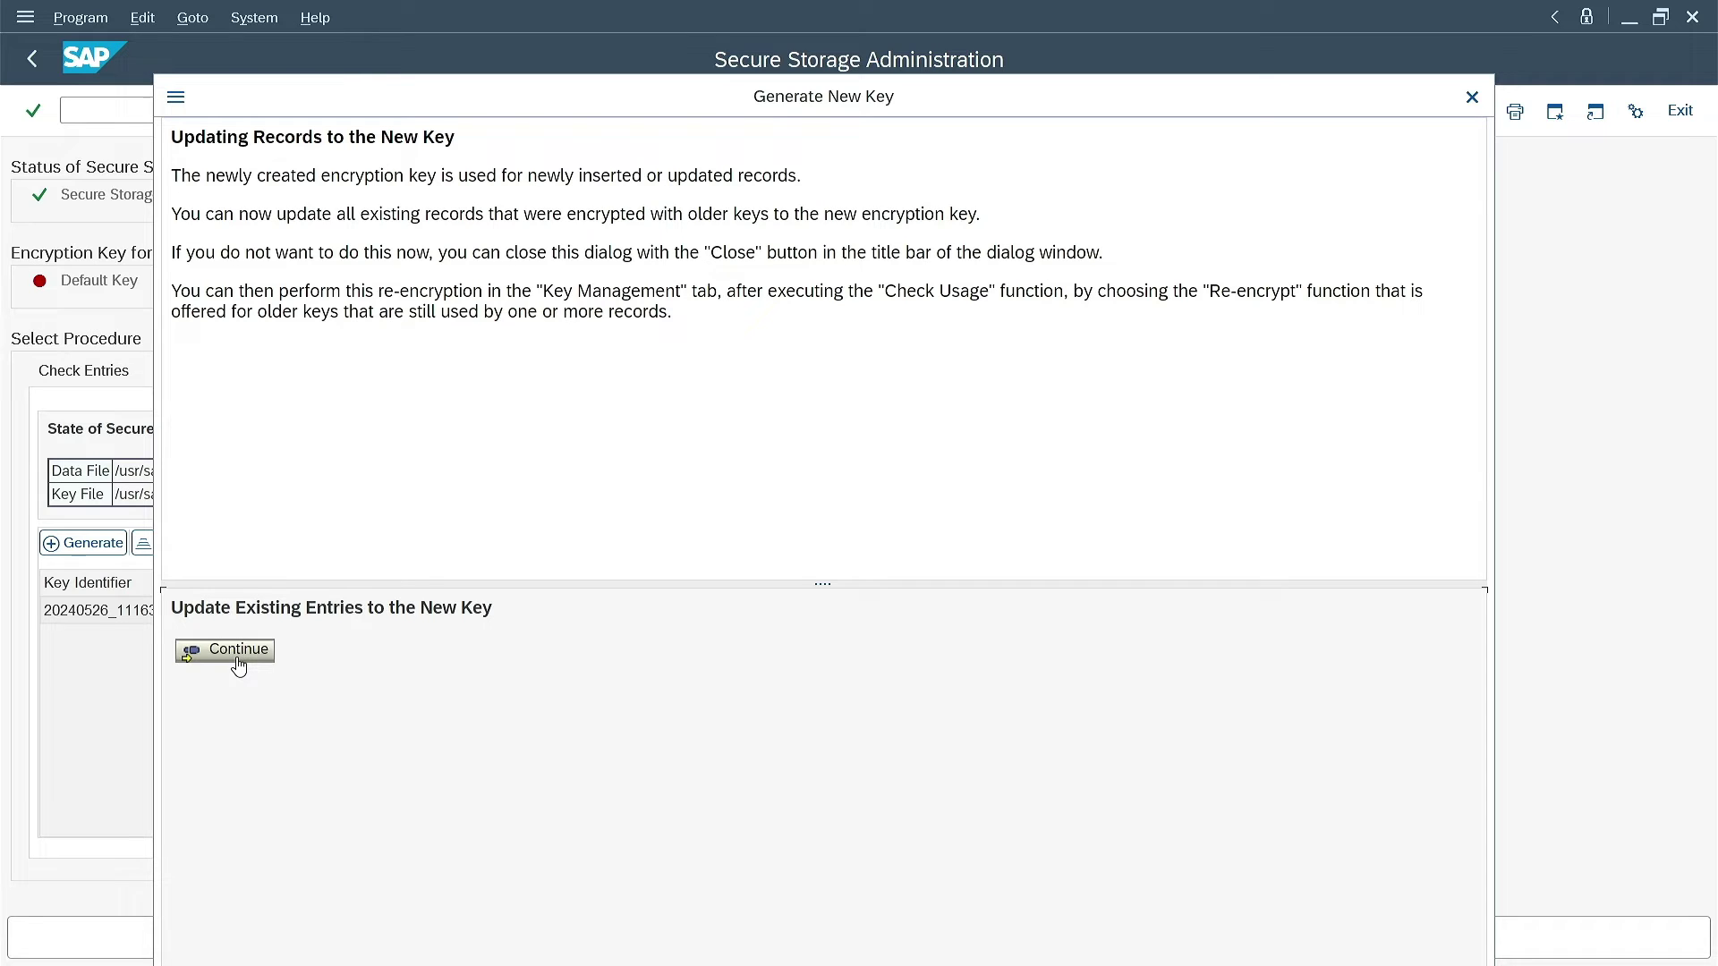
Re-encrypt all 13 existing secure storage entries with the new current key
click(225, 651)
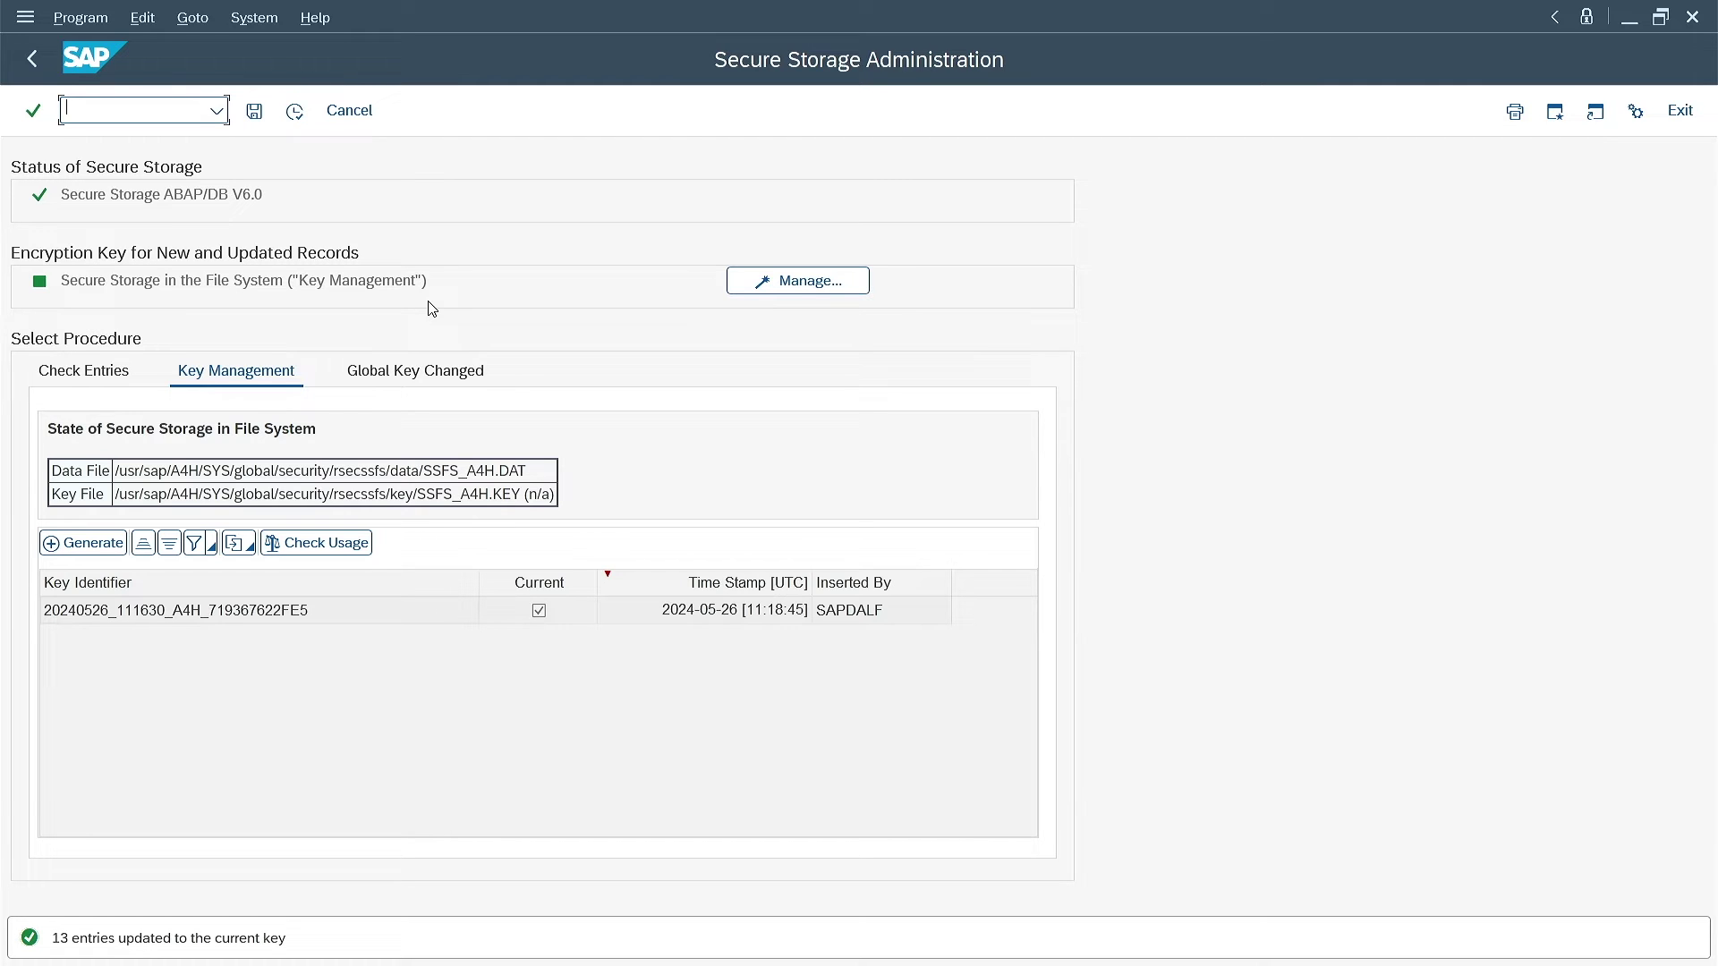
Run the entry check for all applications, confirm all 13 entries succeed, and go back to administration
click(79, 374)
click(294, 111)
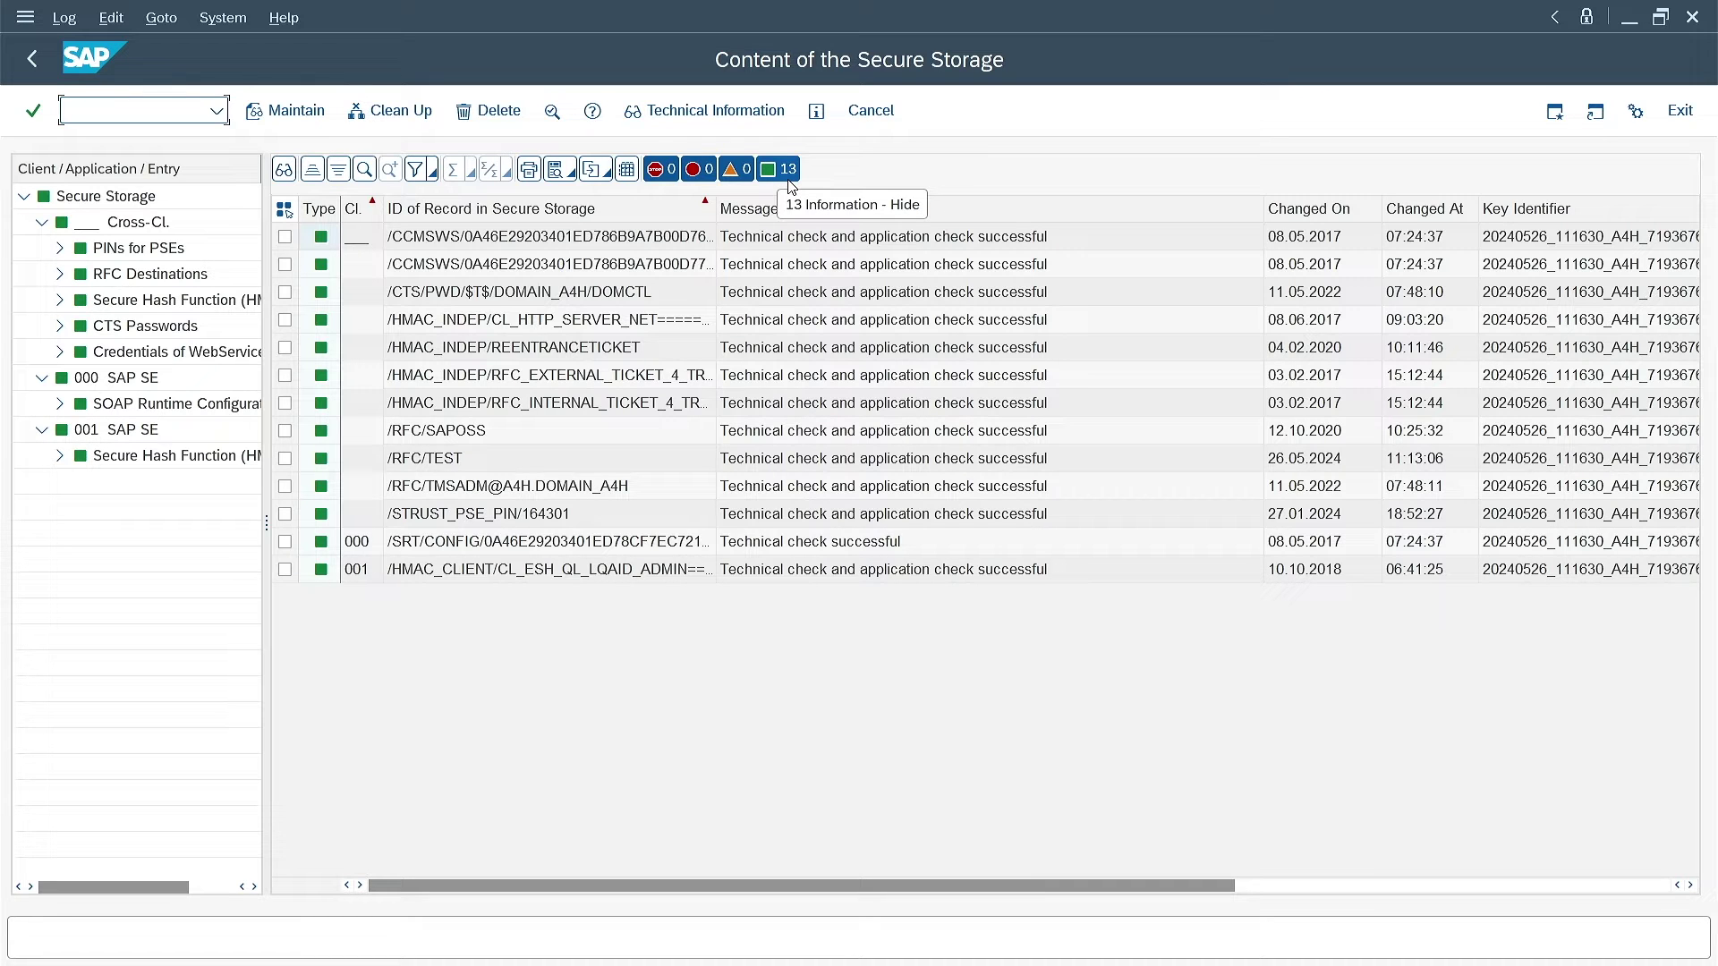
click(20, 63)
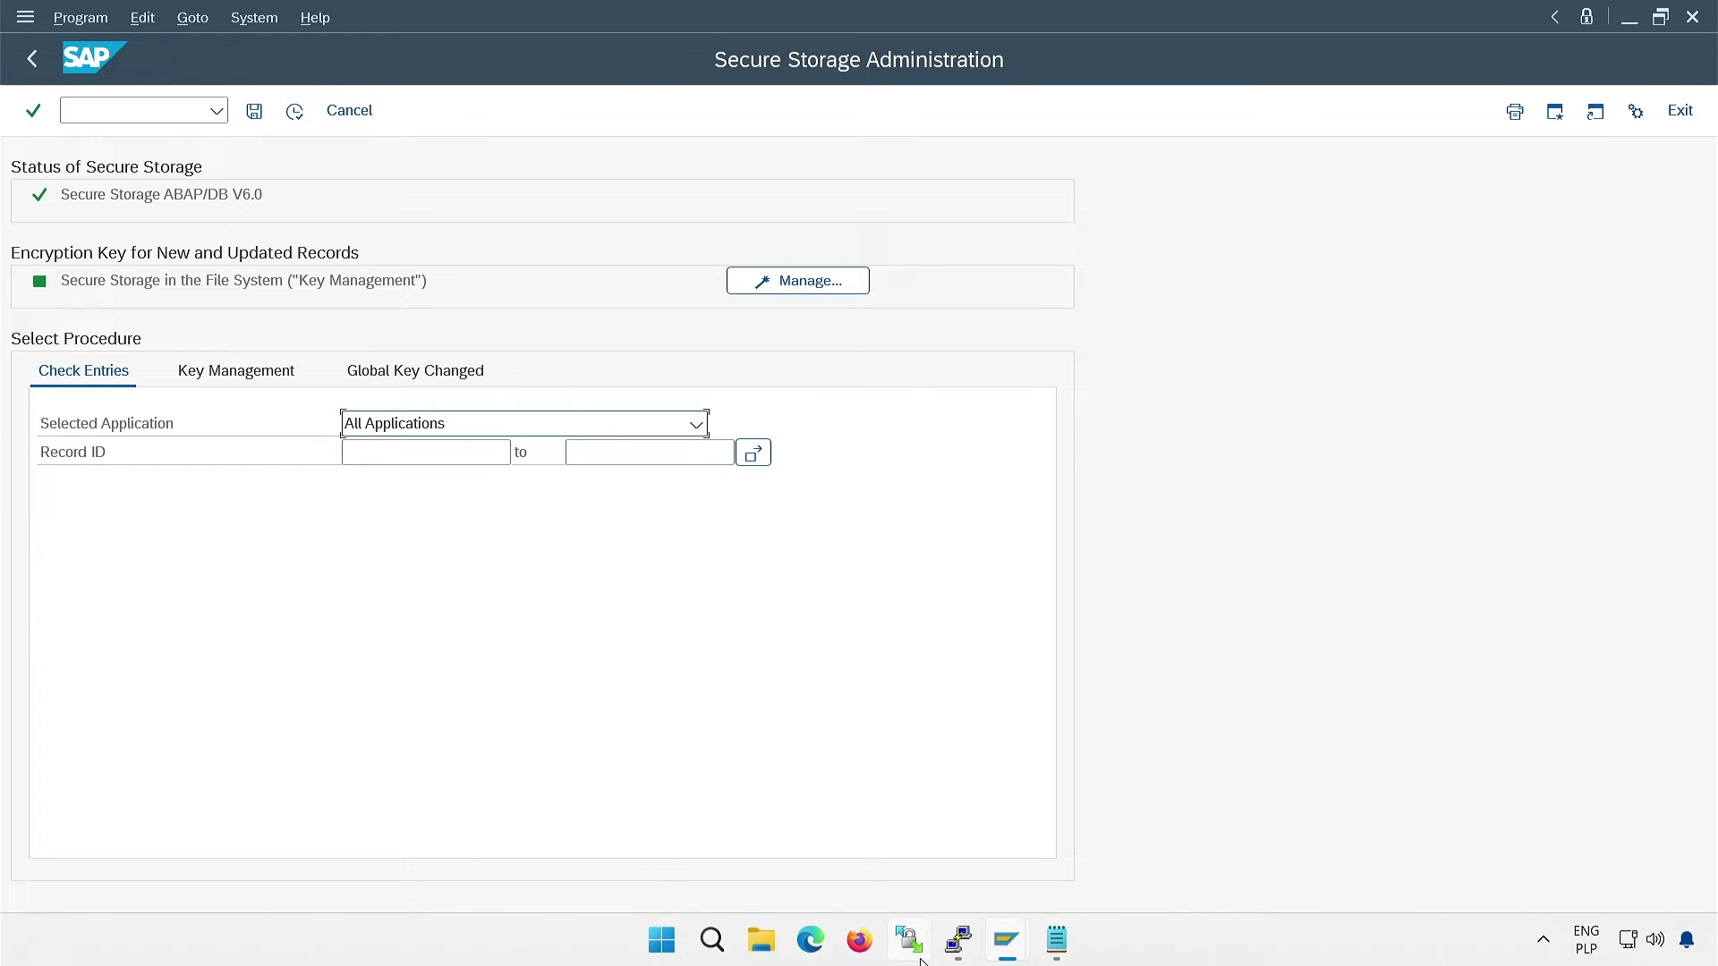
Run pwd and ls -l data/ to confirm SSFS_A4H.DAT is in the data folder
click(964, 956)
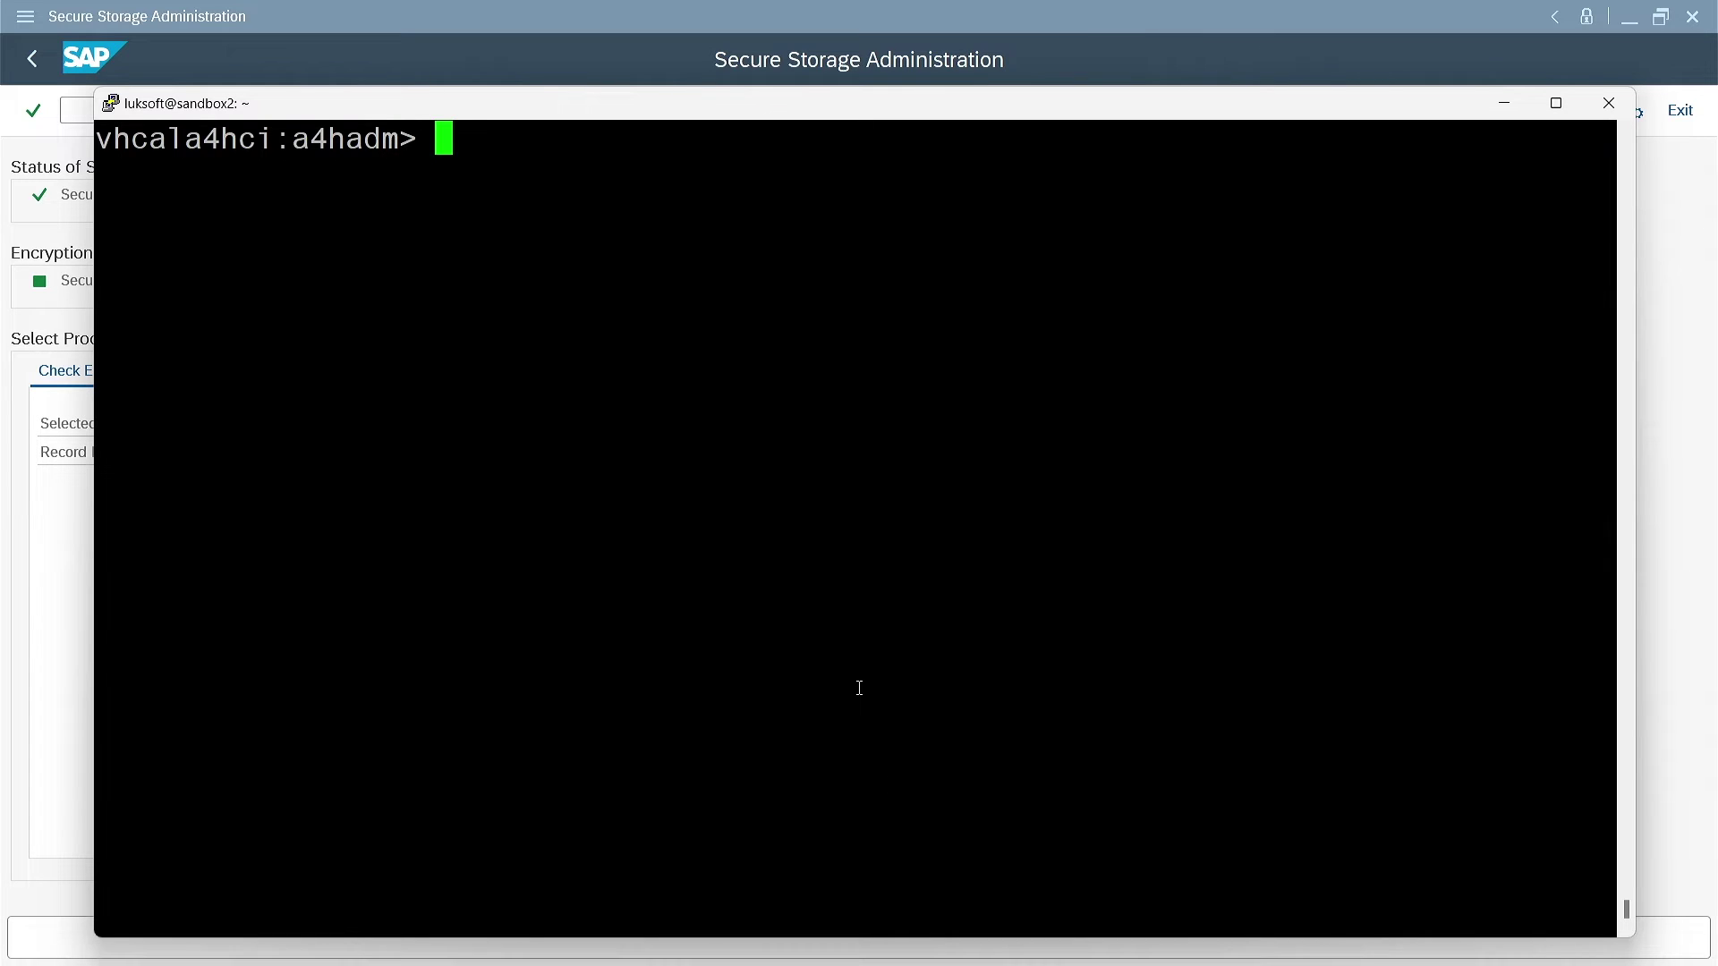
text(pwd)
key(Return)
text(ls -l)
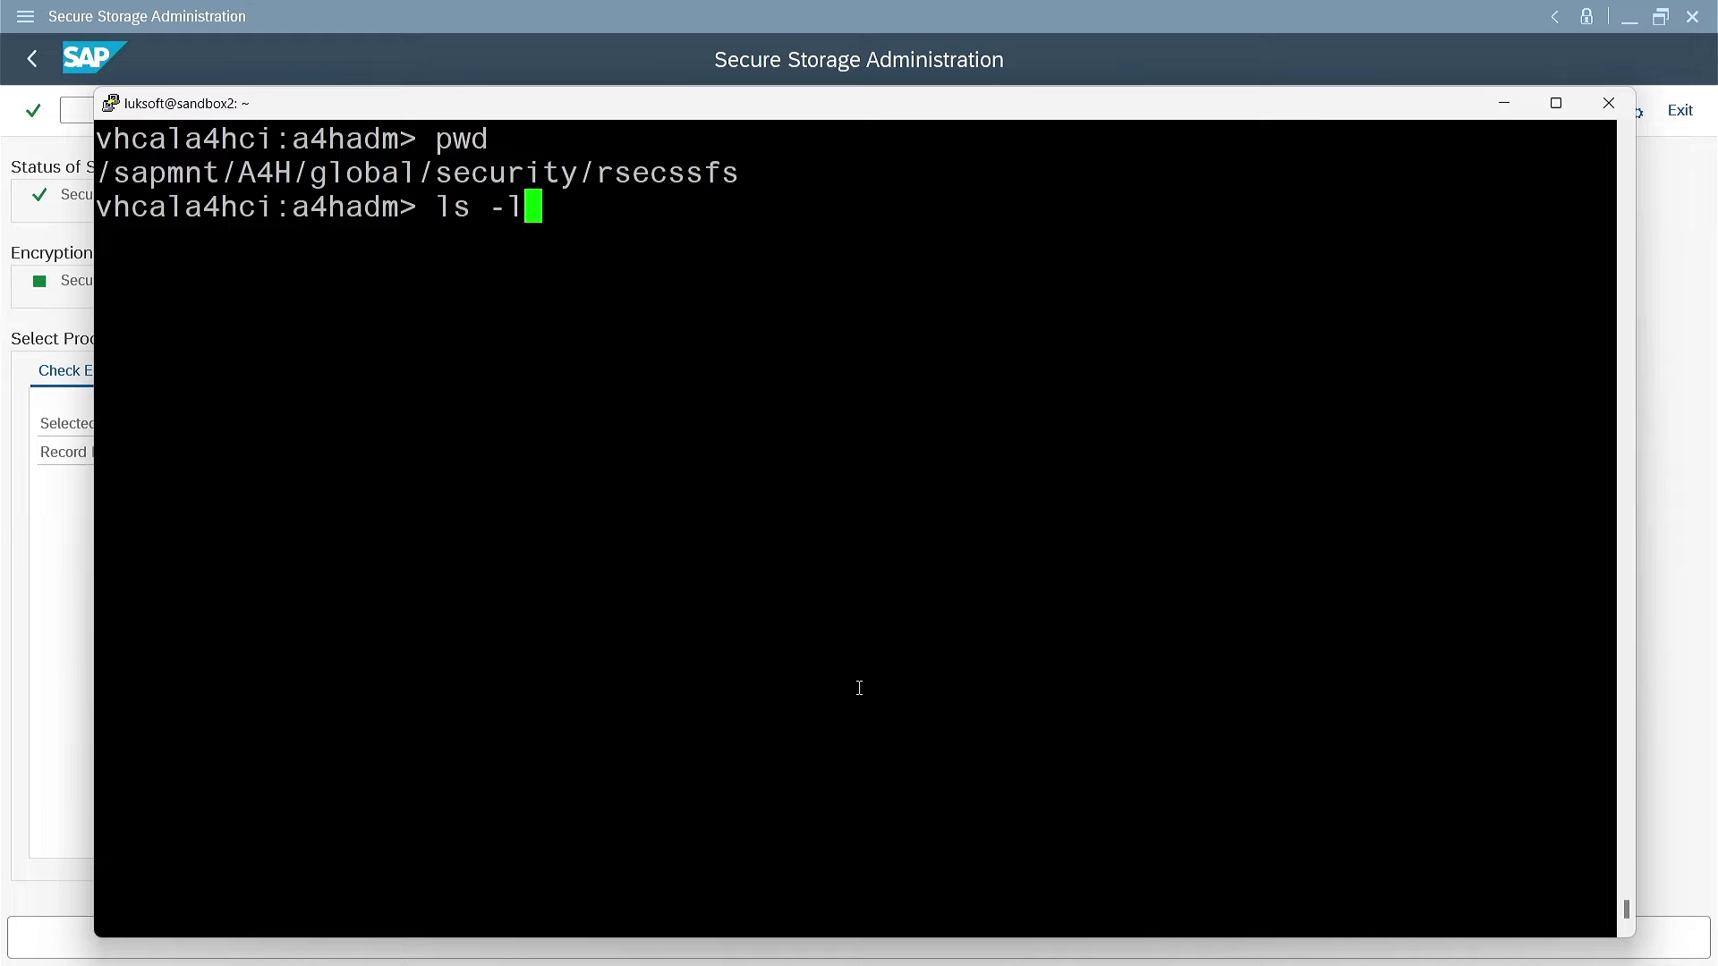
text( data/)
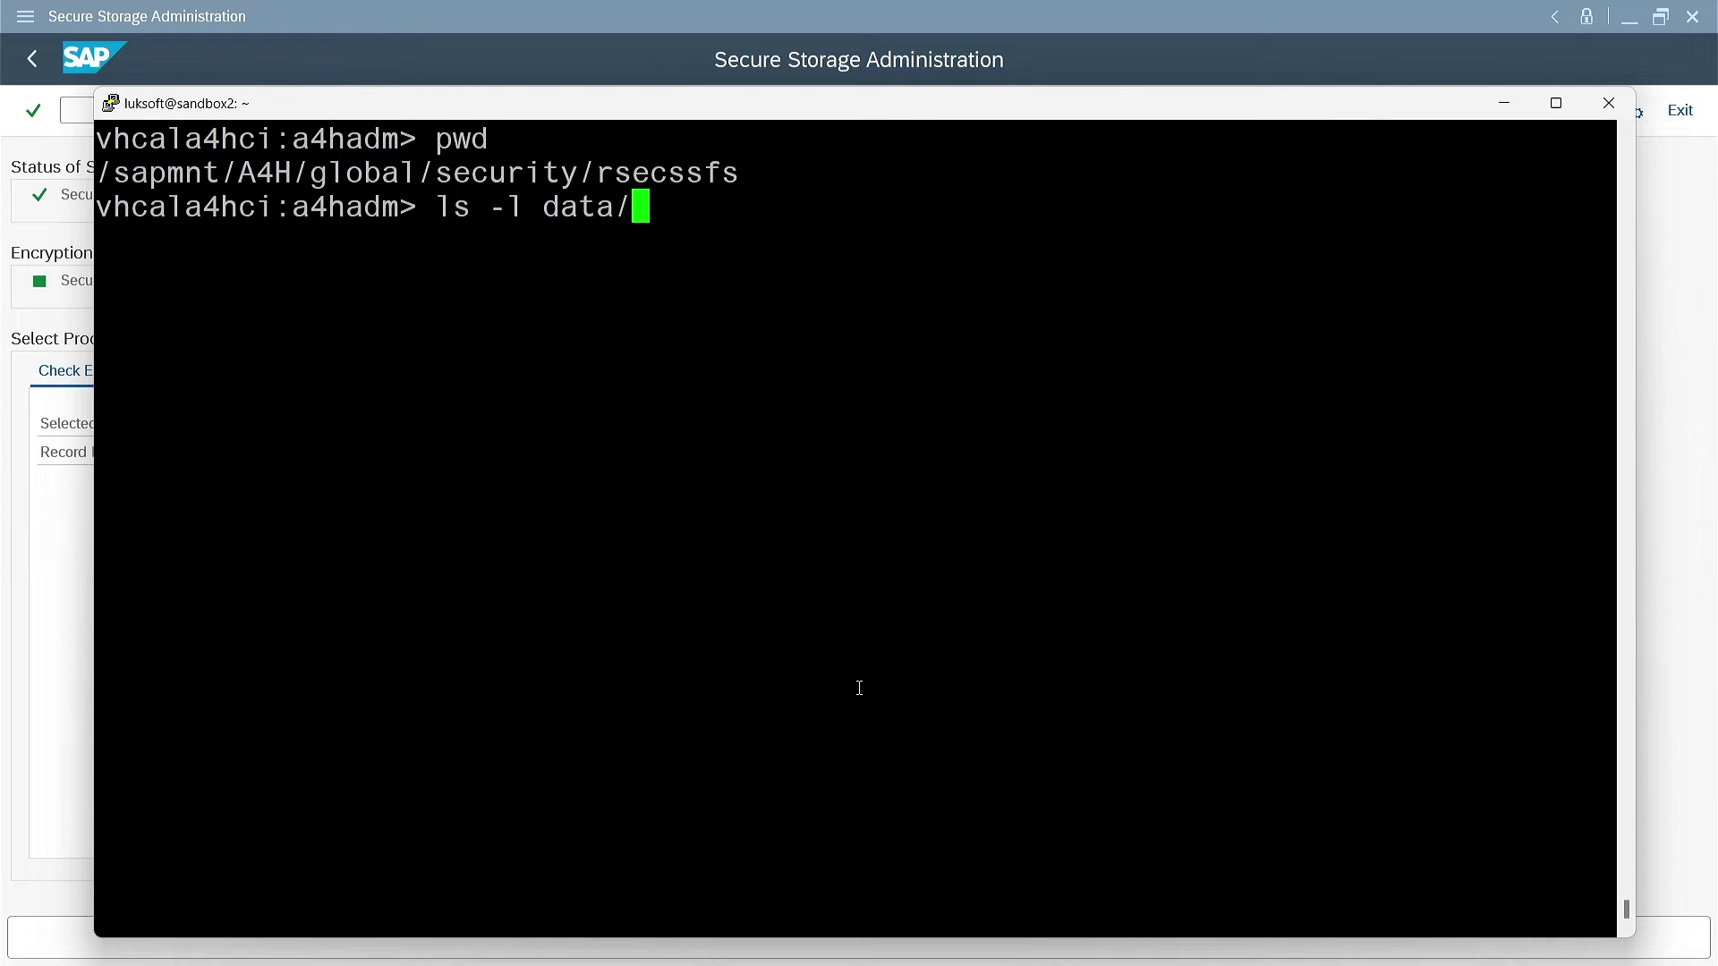
key(Return)
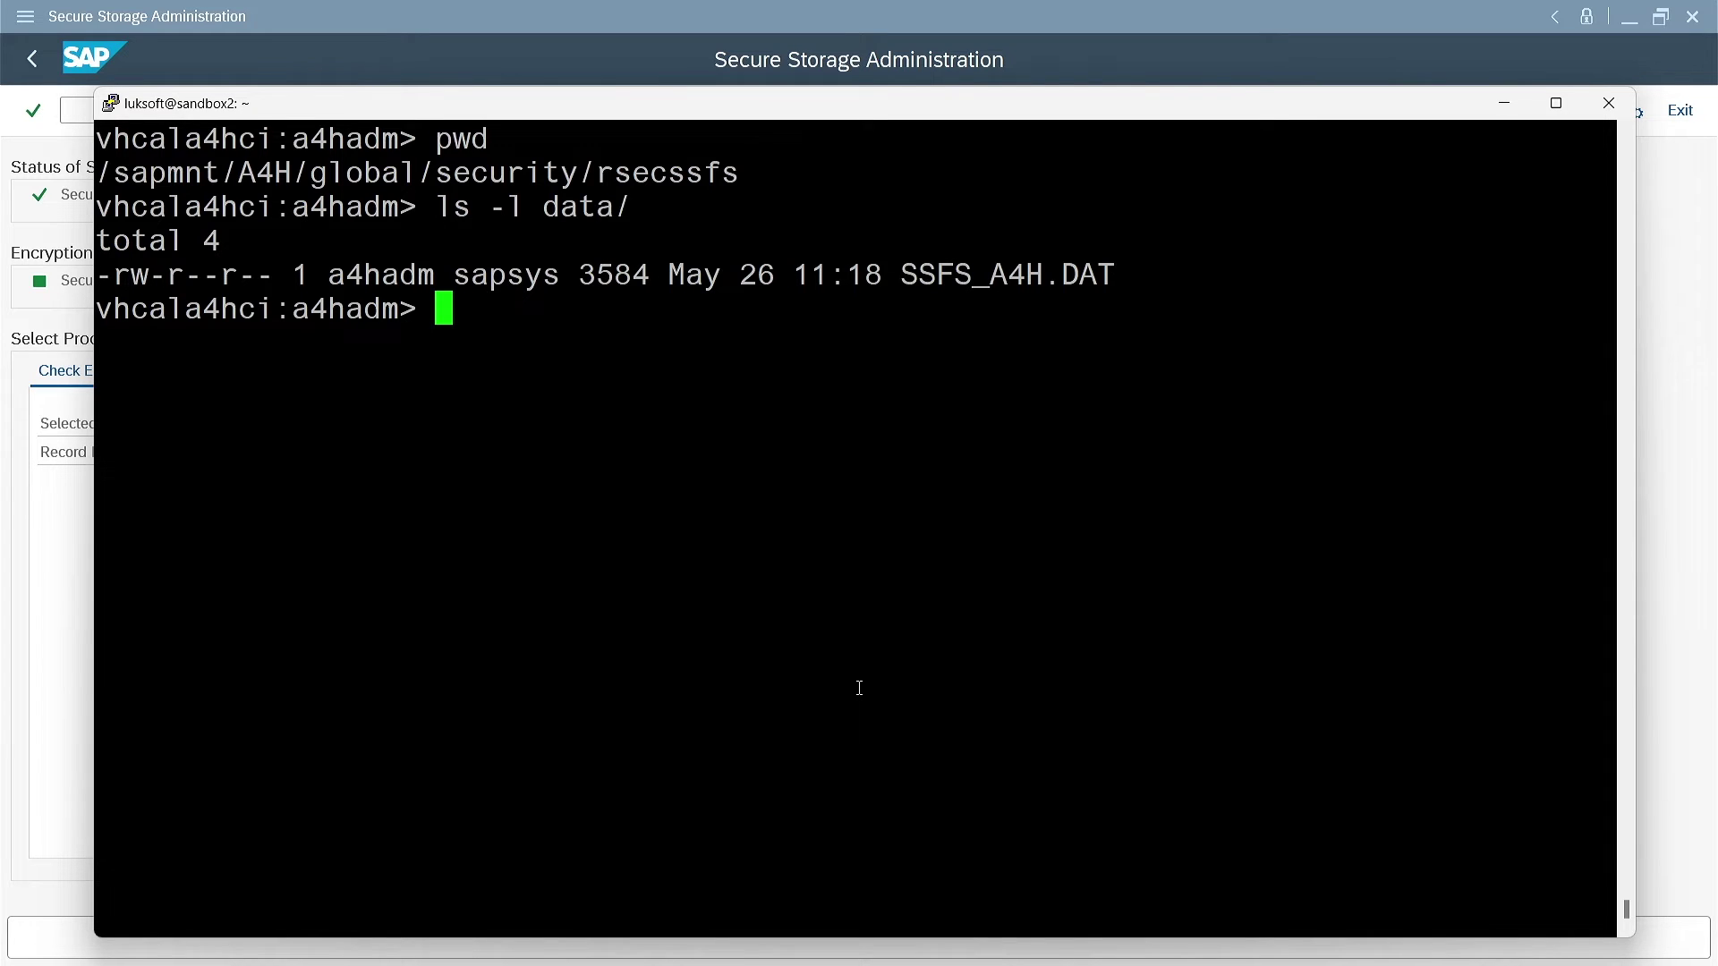
Display the rsecssfx usage help, highlighting the list and compact commands and the pf=<profile> argument
text(rsec)
key(Tab)
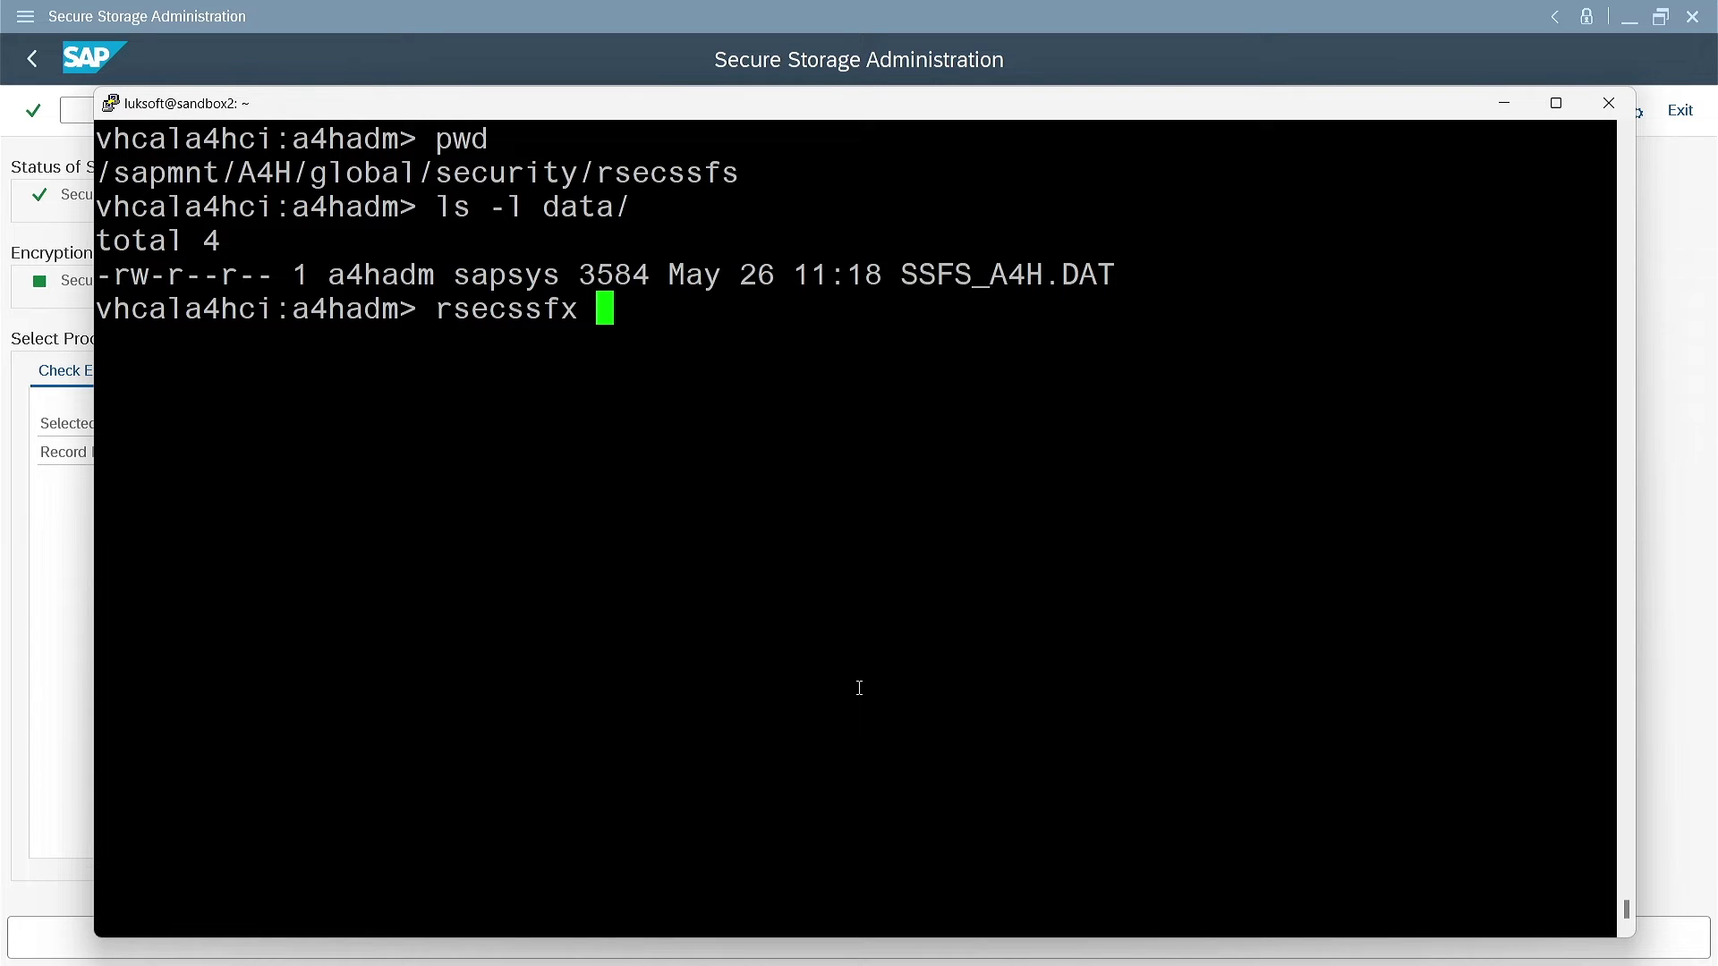
key(Return)
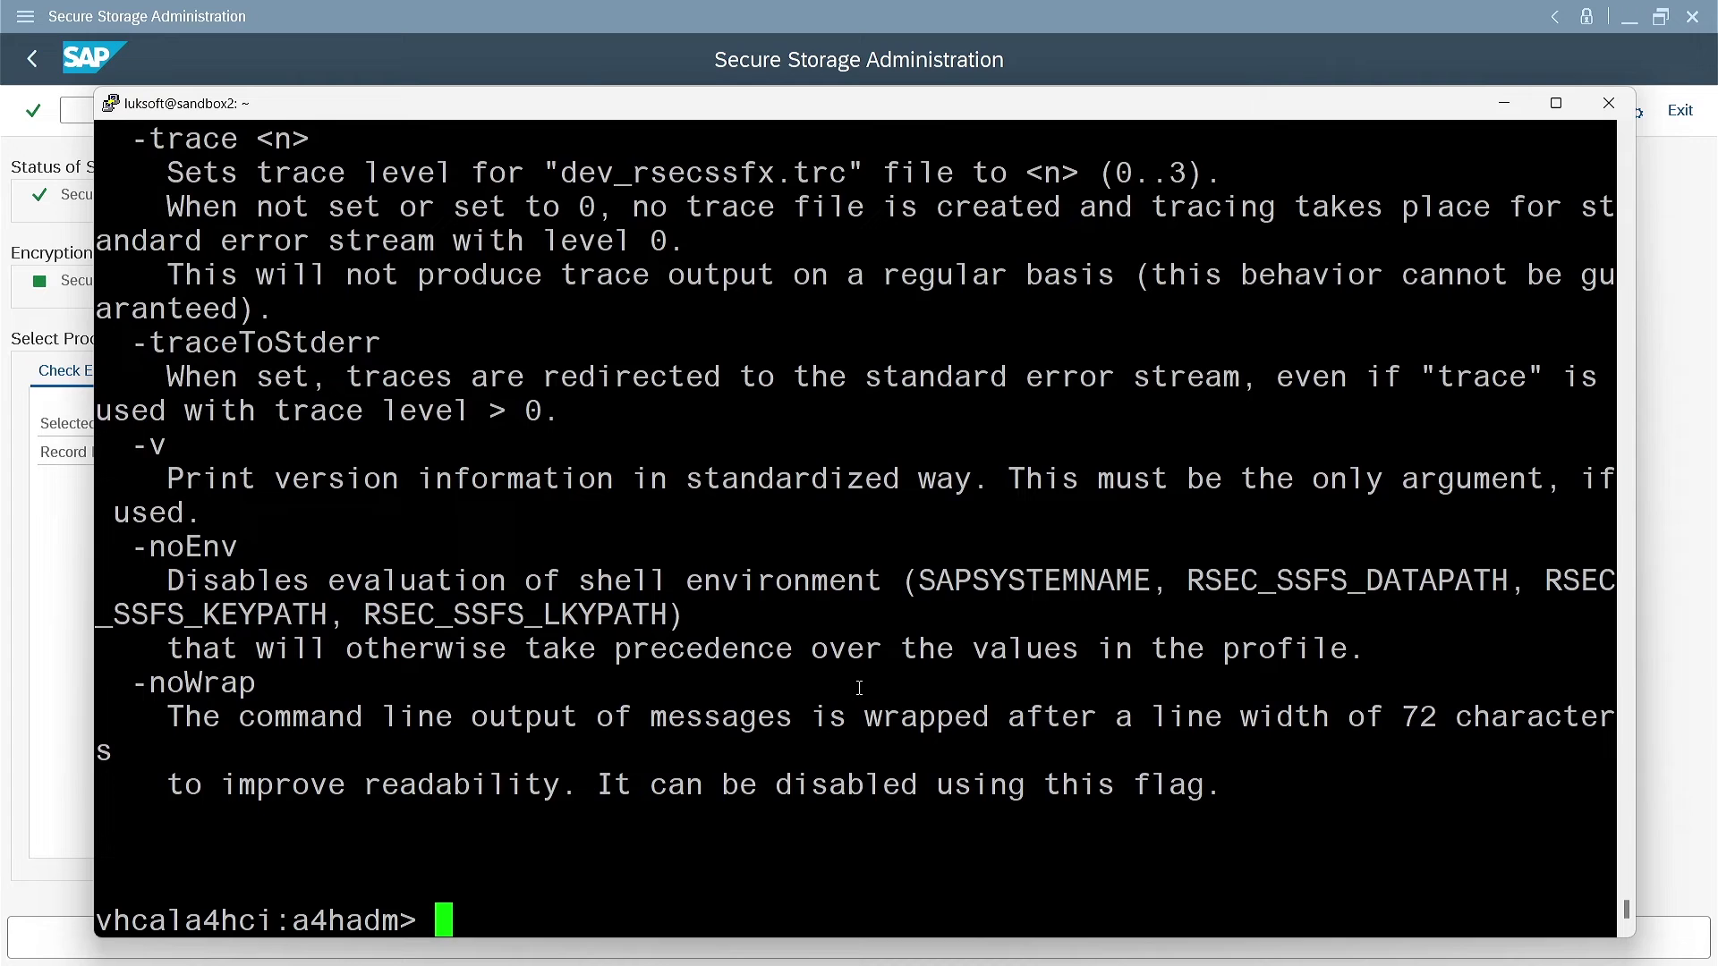
scroll(704, 551, up, 15)
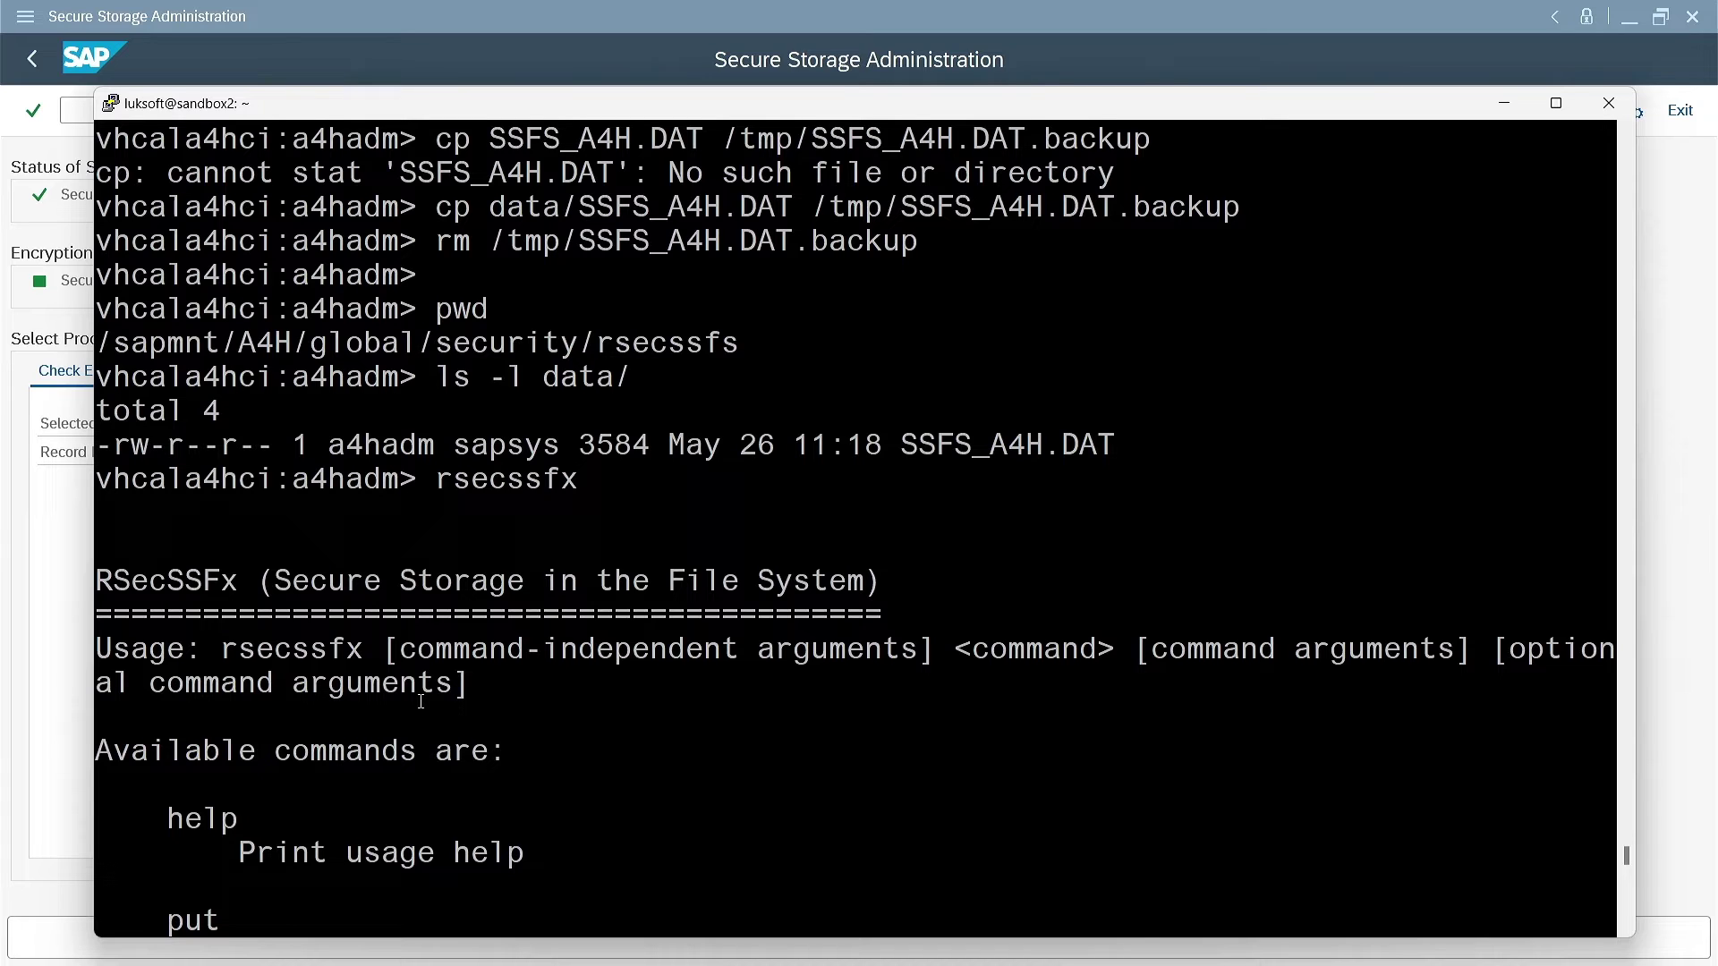
scroll(374, 635, down, 4)
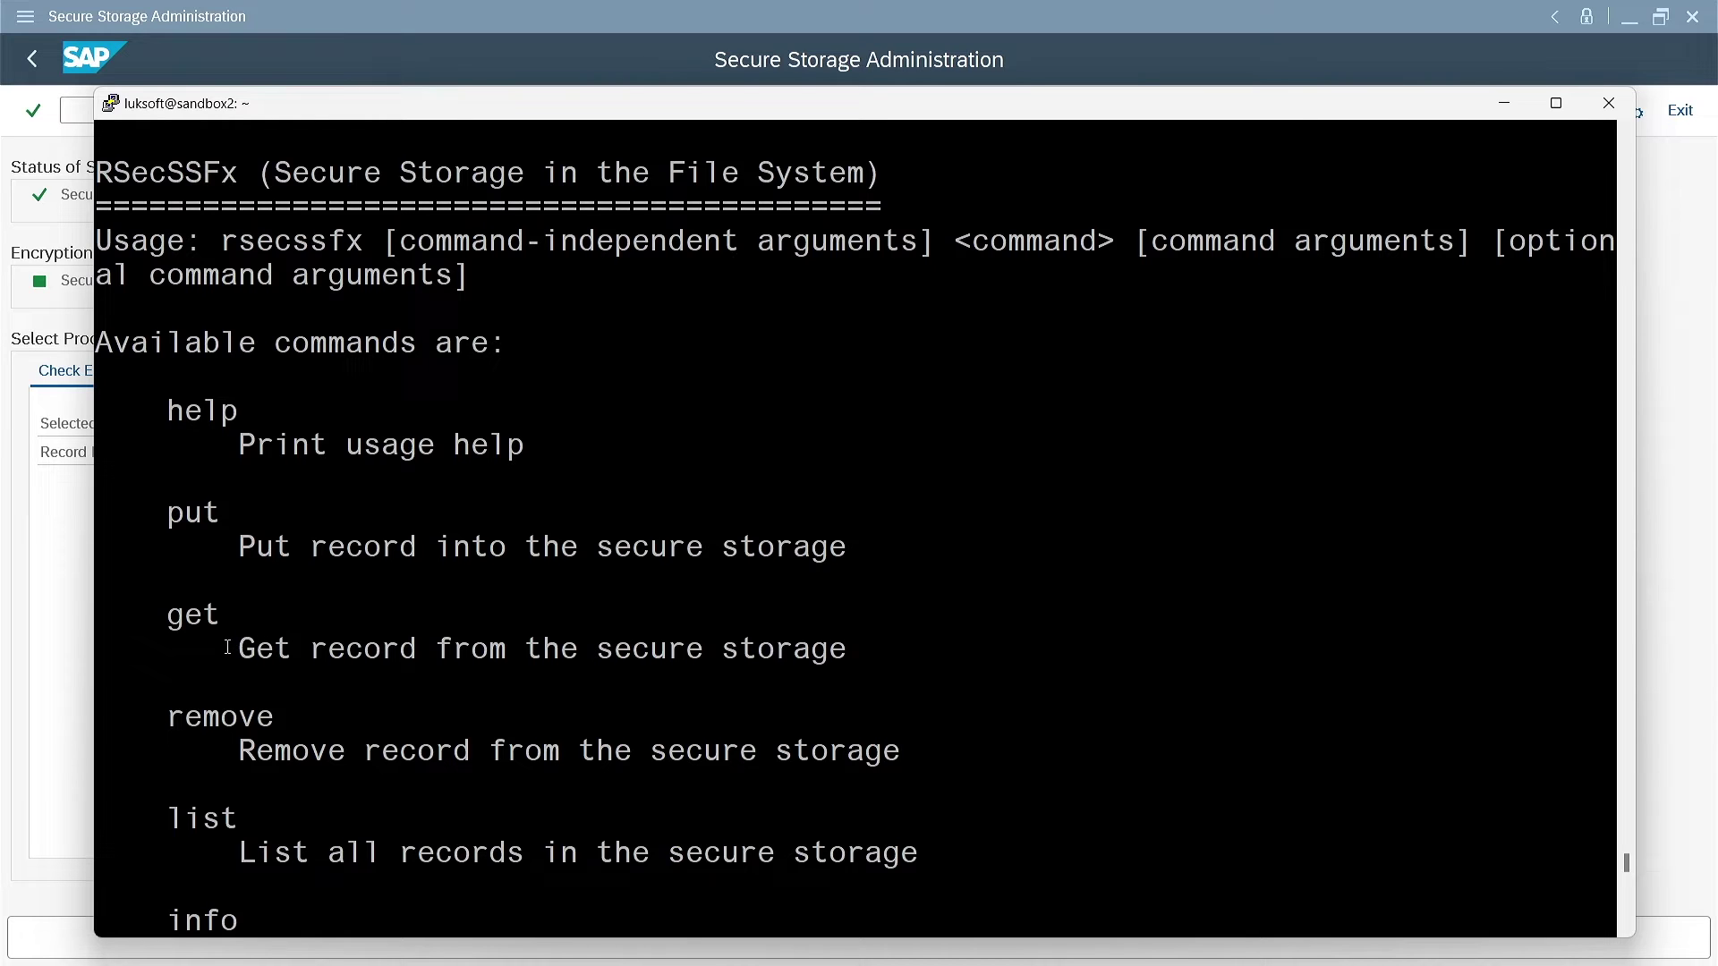
scroll(227, 574, down, 4)
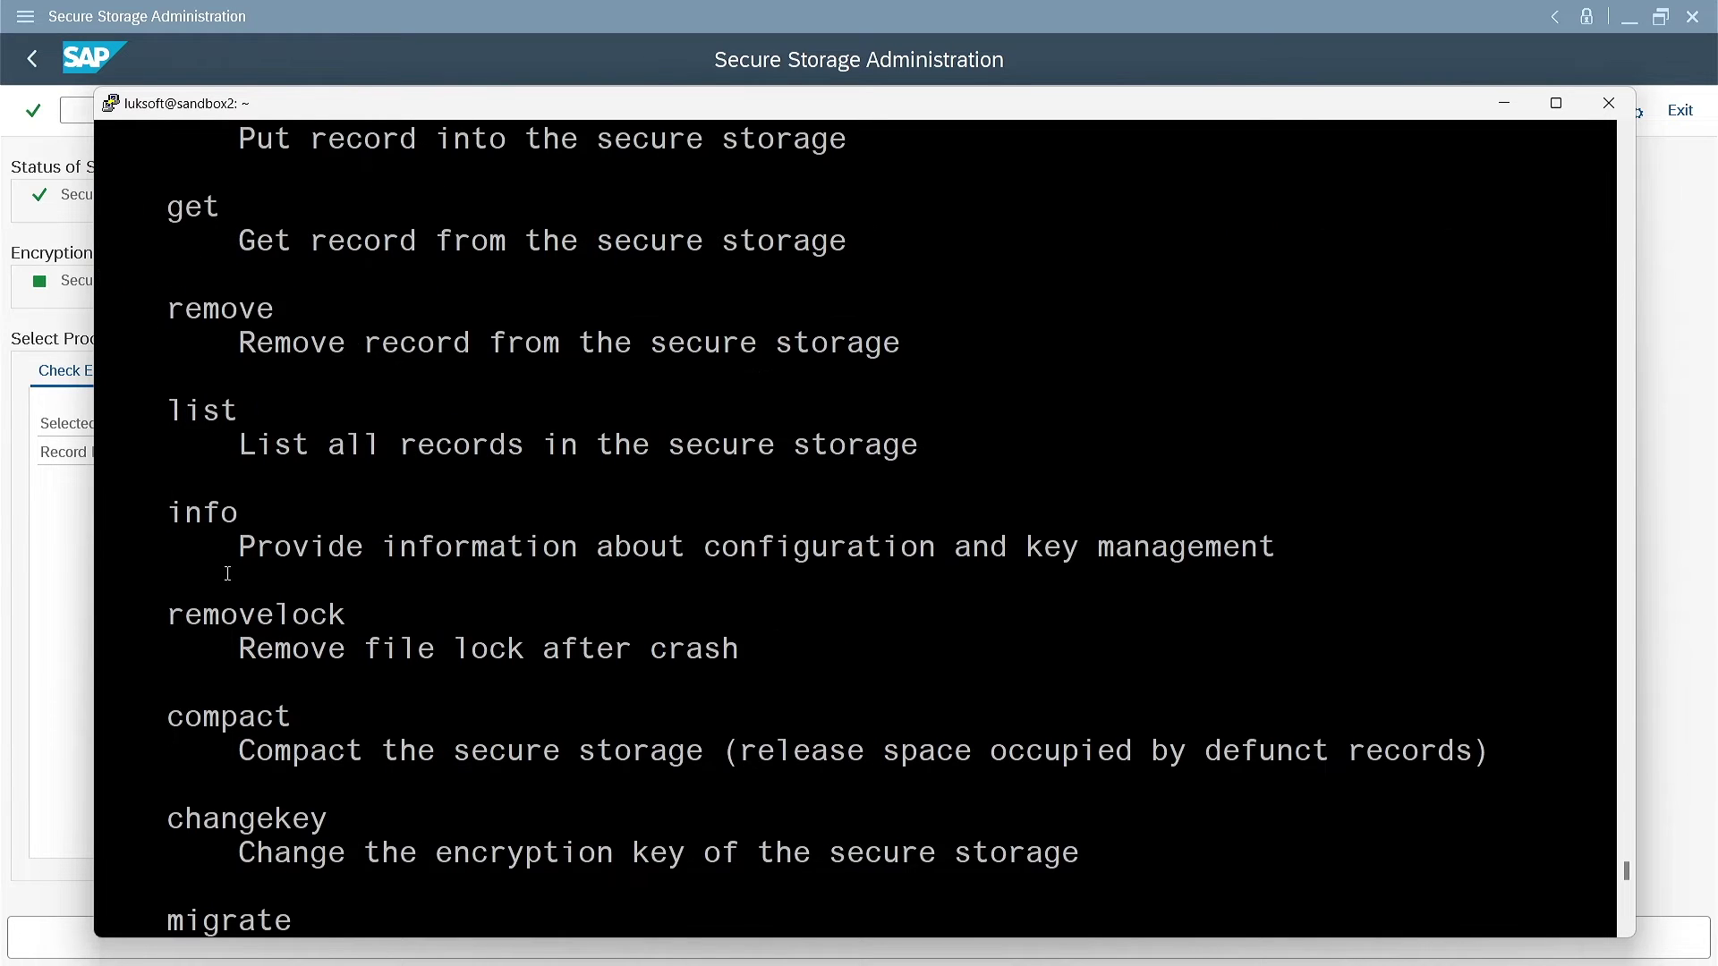
drag(170, 409, 233, 407)
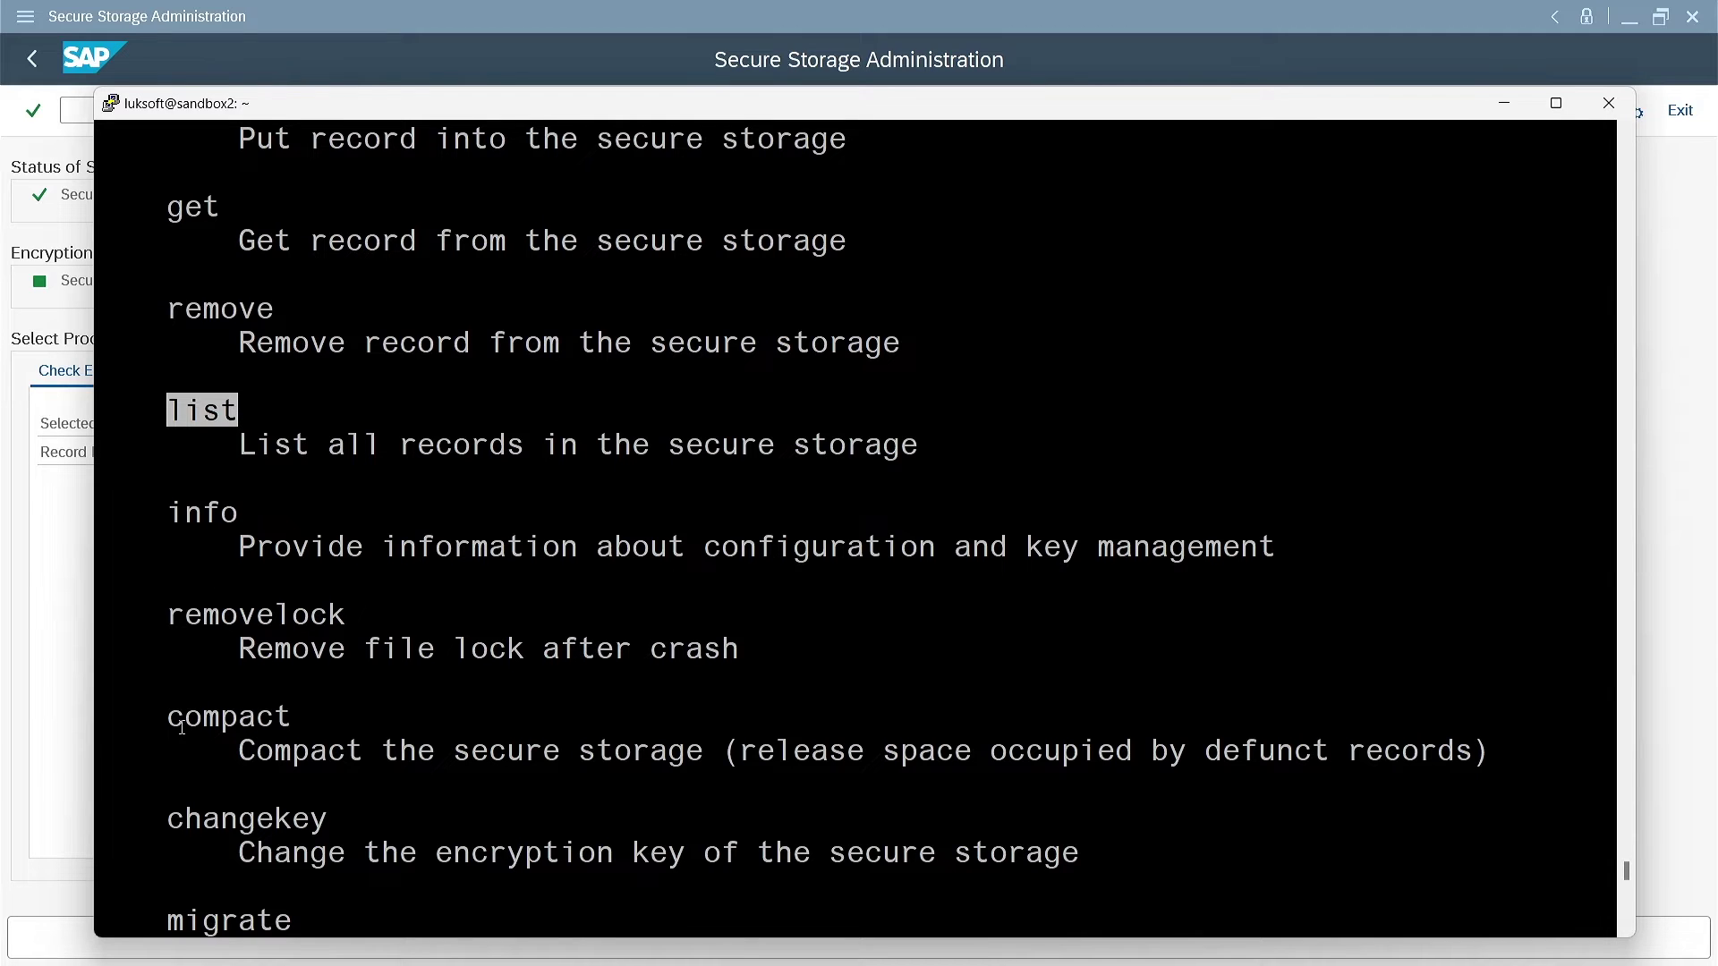
drag(172, 723, 280, 725)
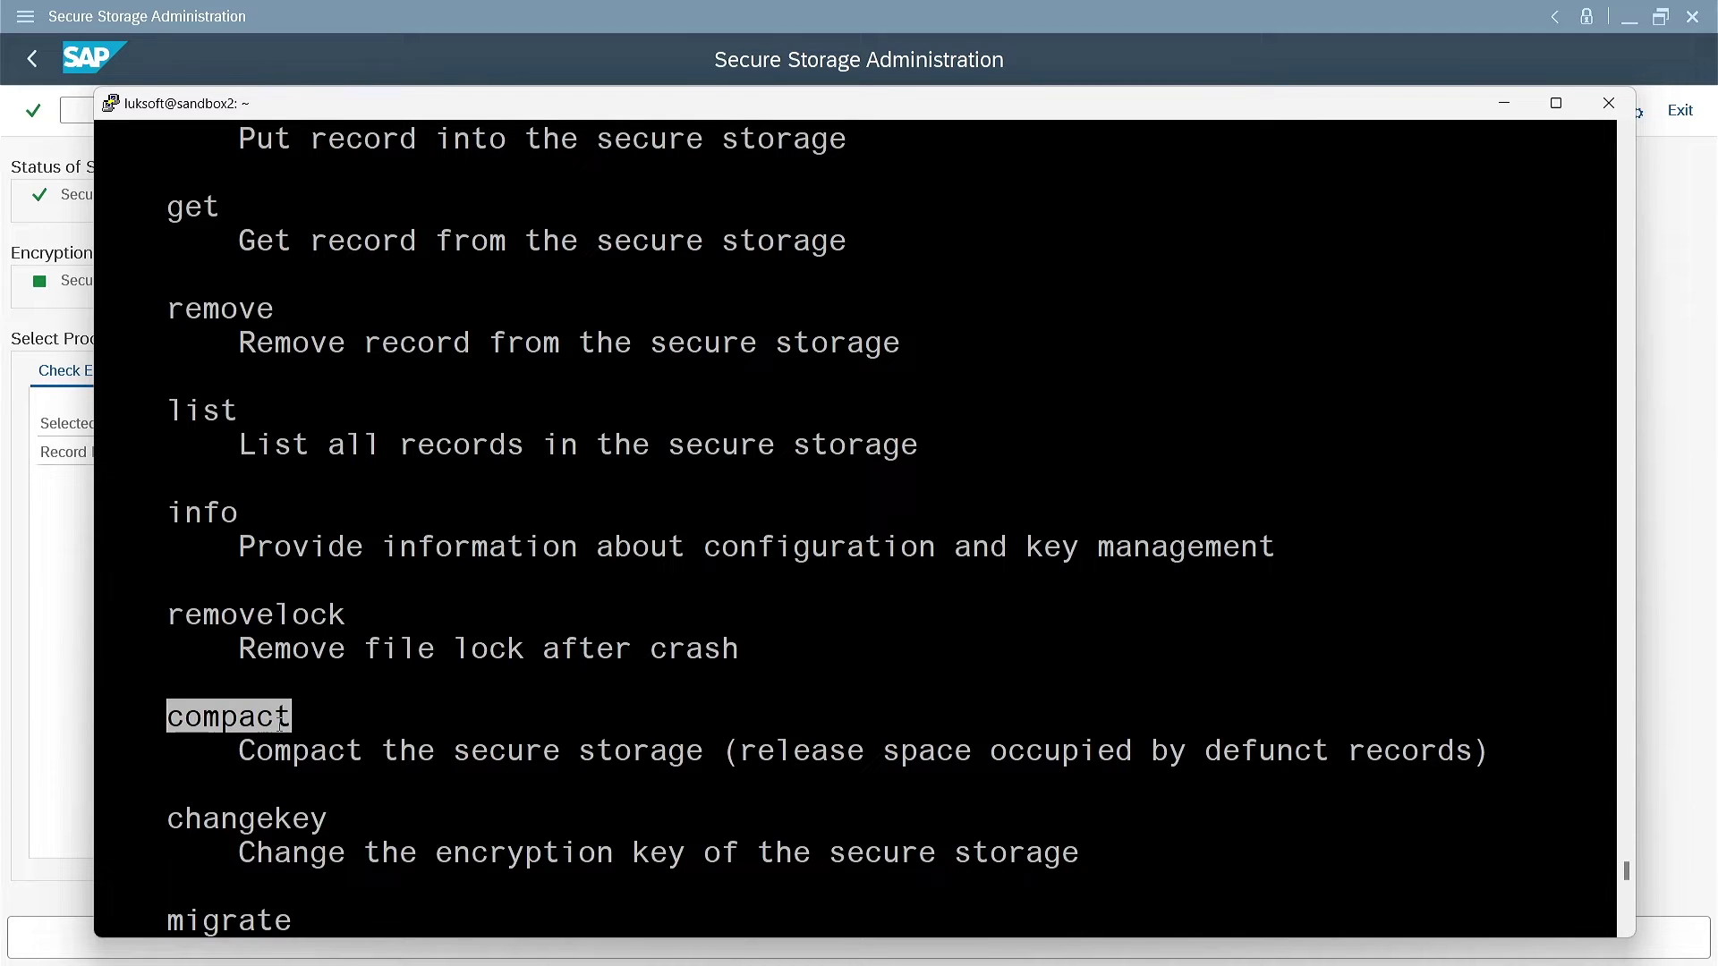
scroll(341, 693, down, 4)
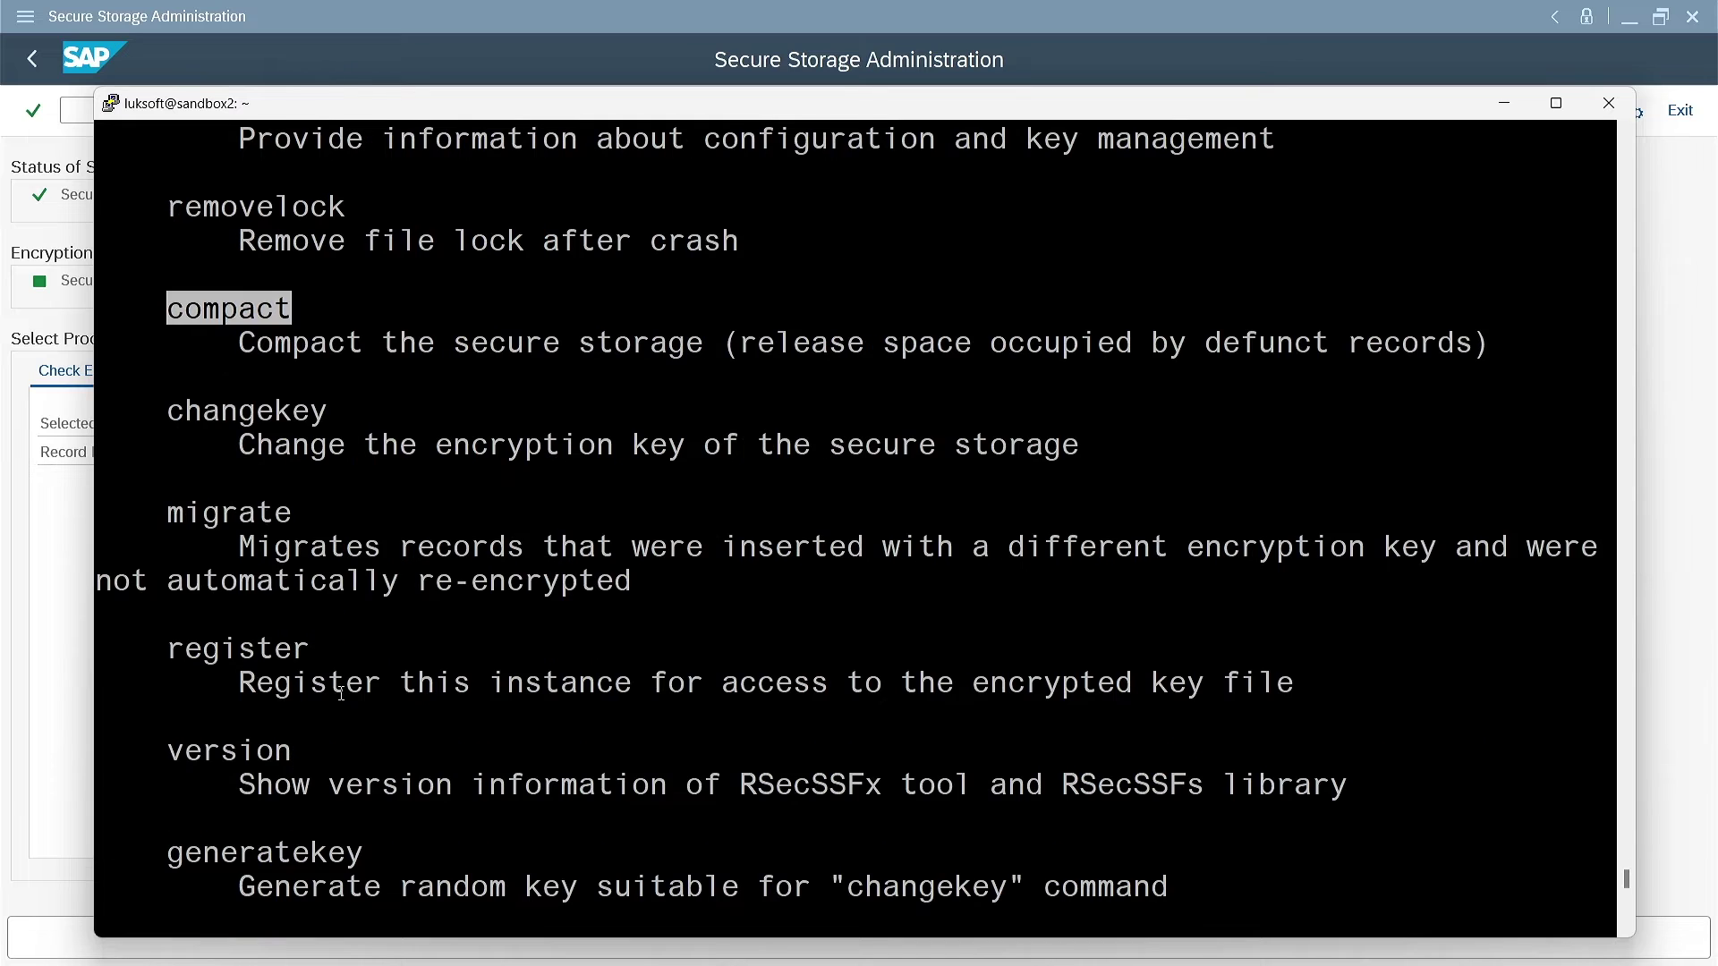
scroll(347, 687, down, 12)
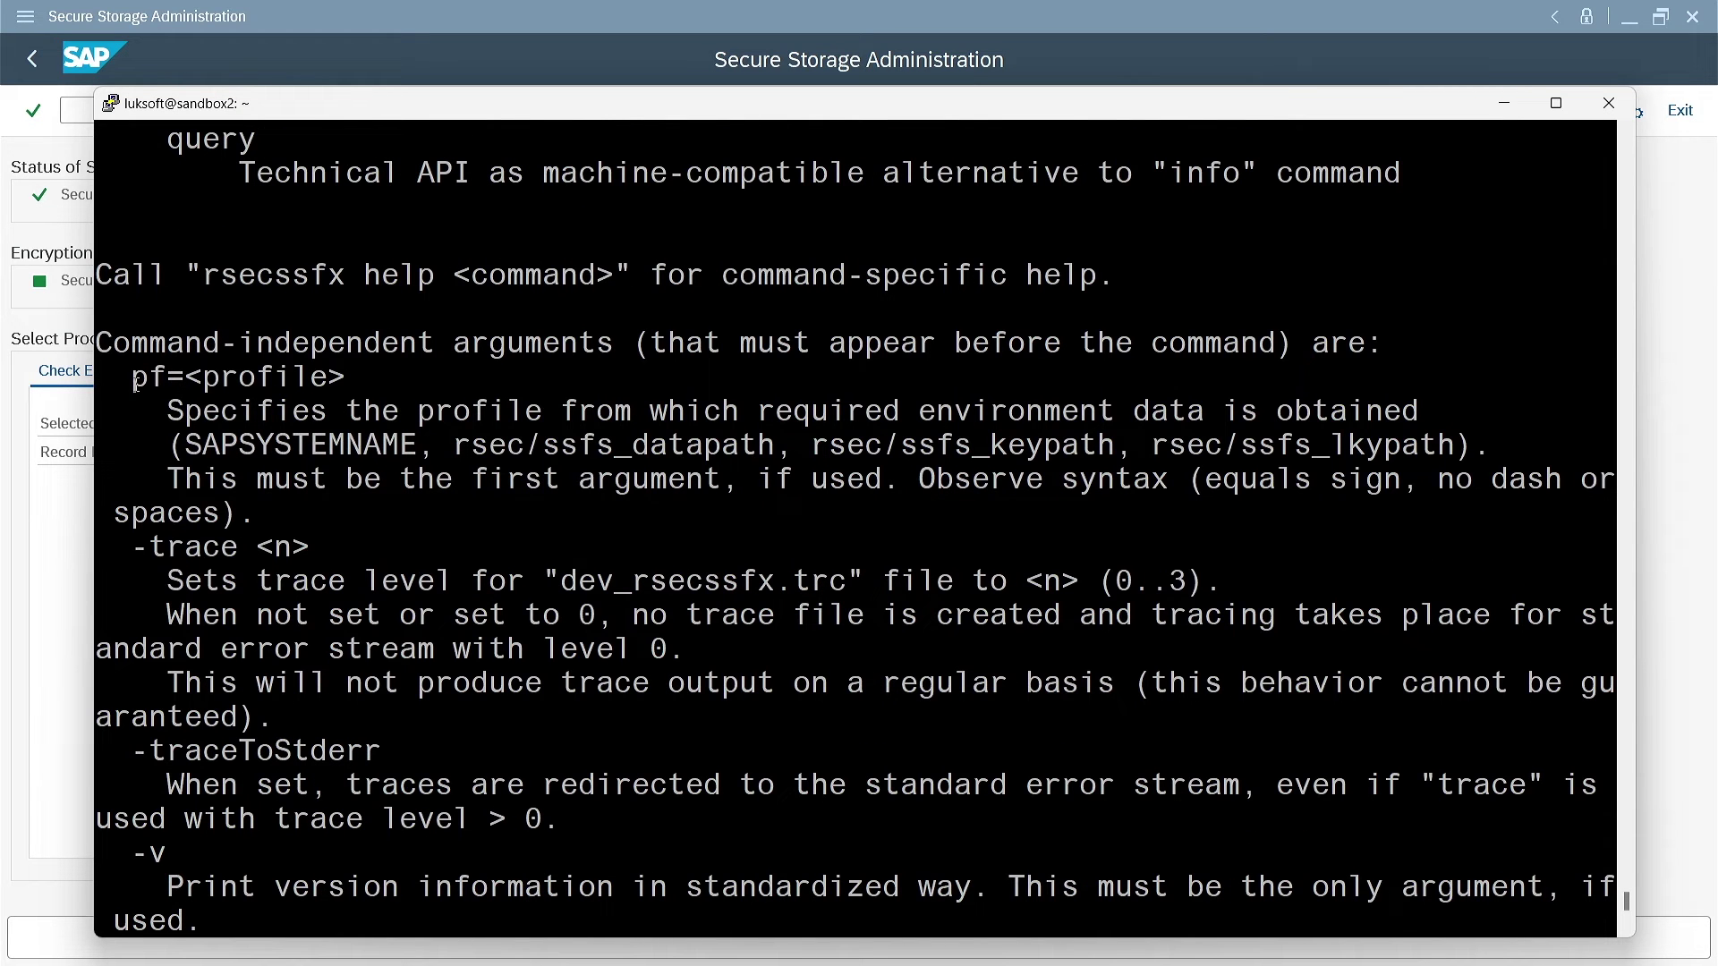
drag(134, 383, 338, 382)
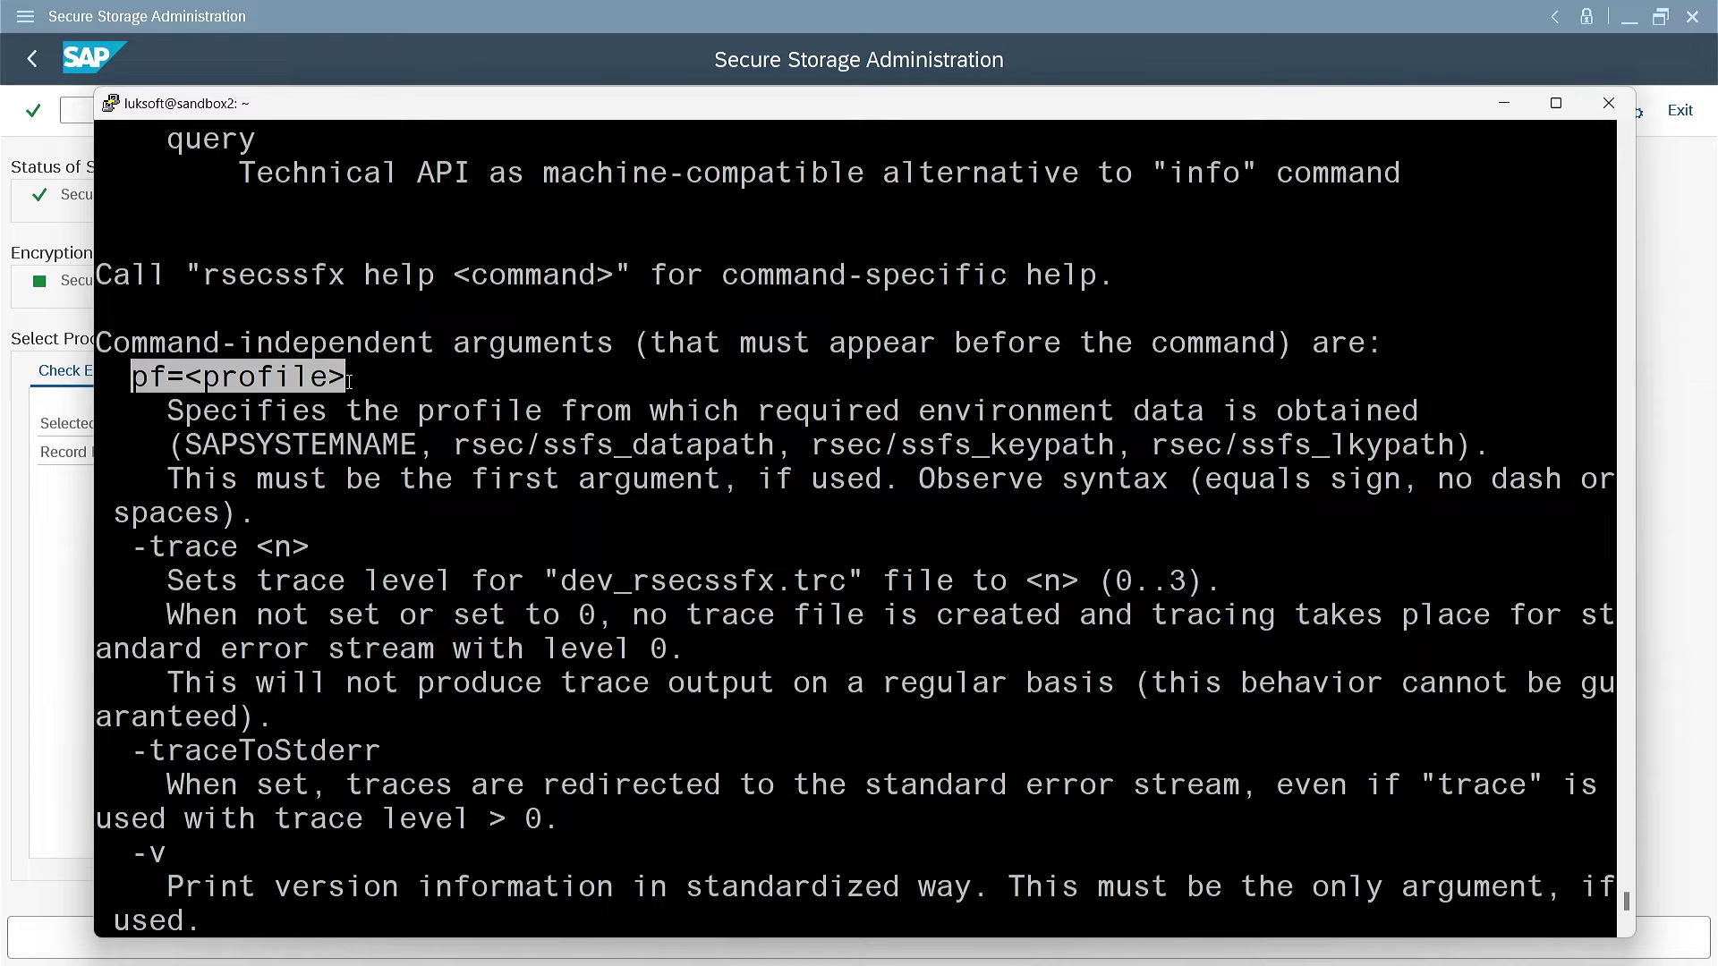
scroll(347, 504, down, 4)
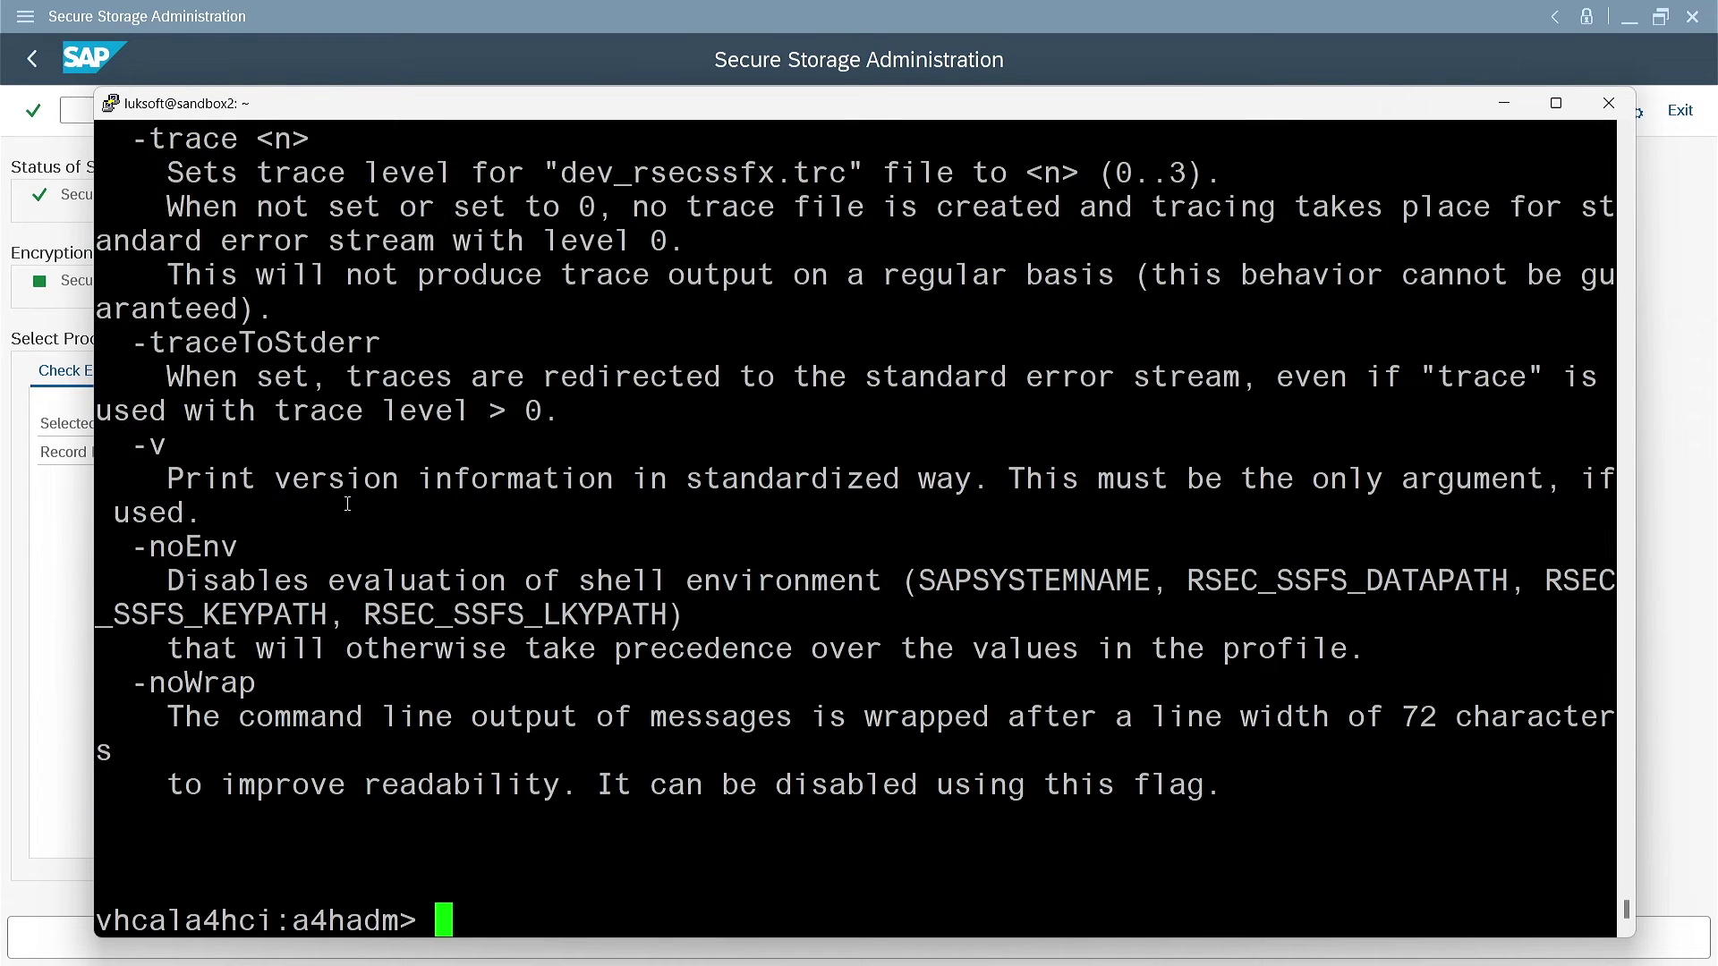
Run rsecssfx list (4 active records) and compare the SECSTORE_DB/KEY name with the notes copy
text(rsec)
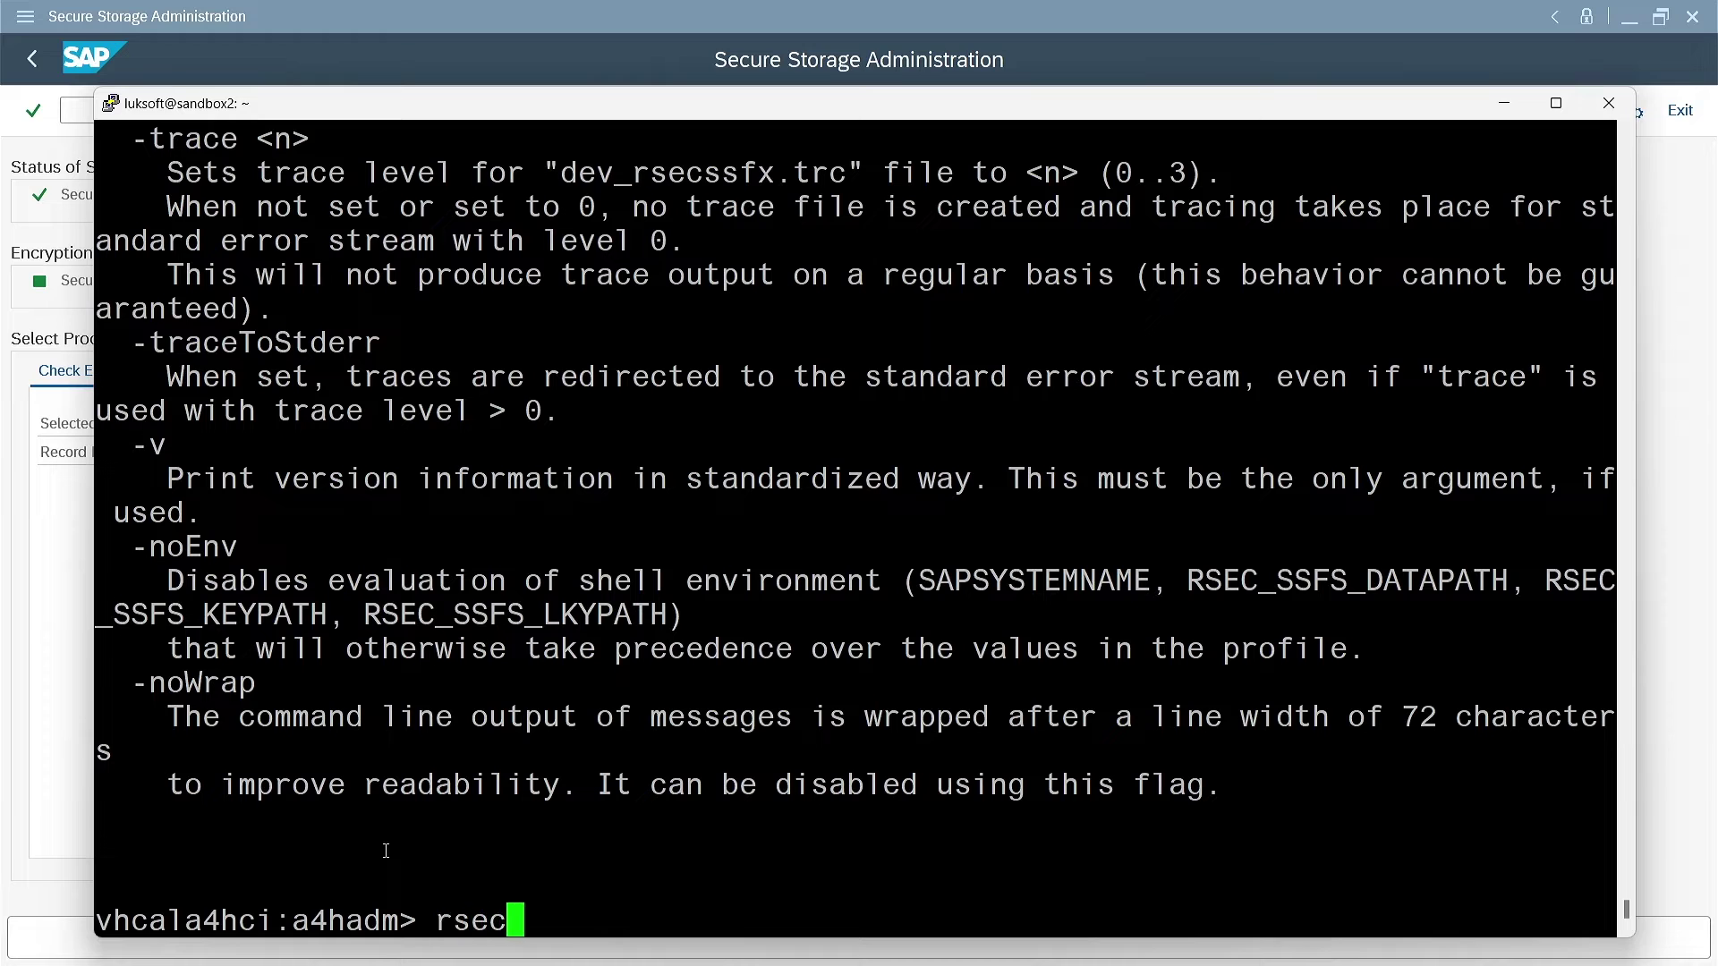
text(ssfx list)
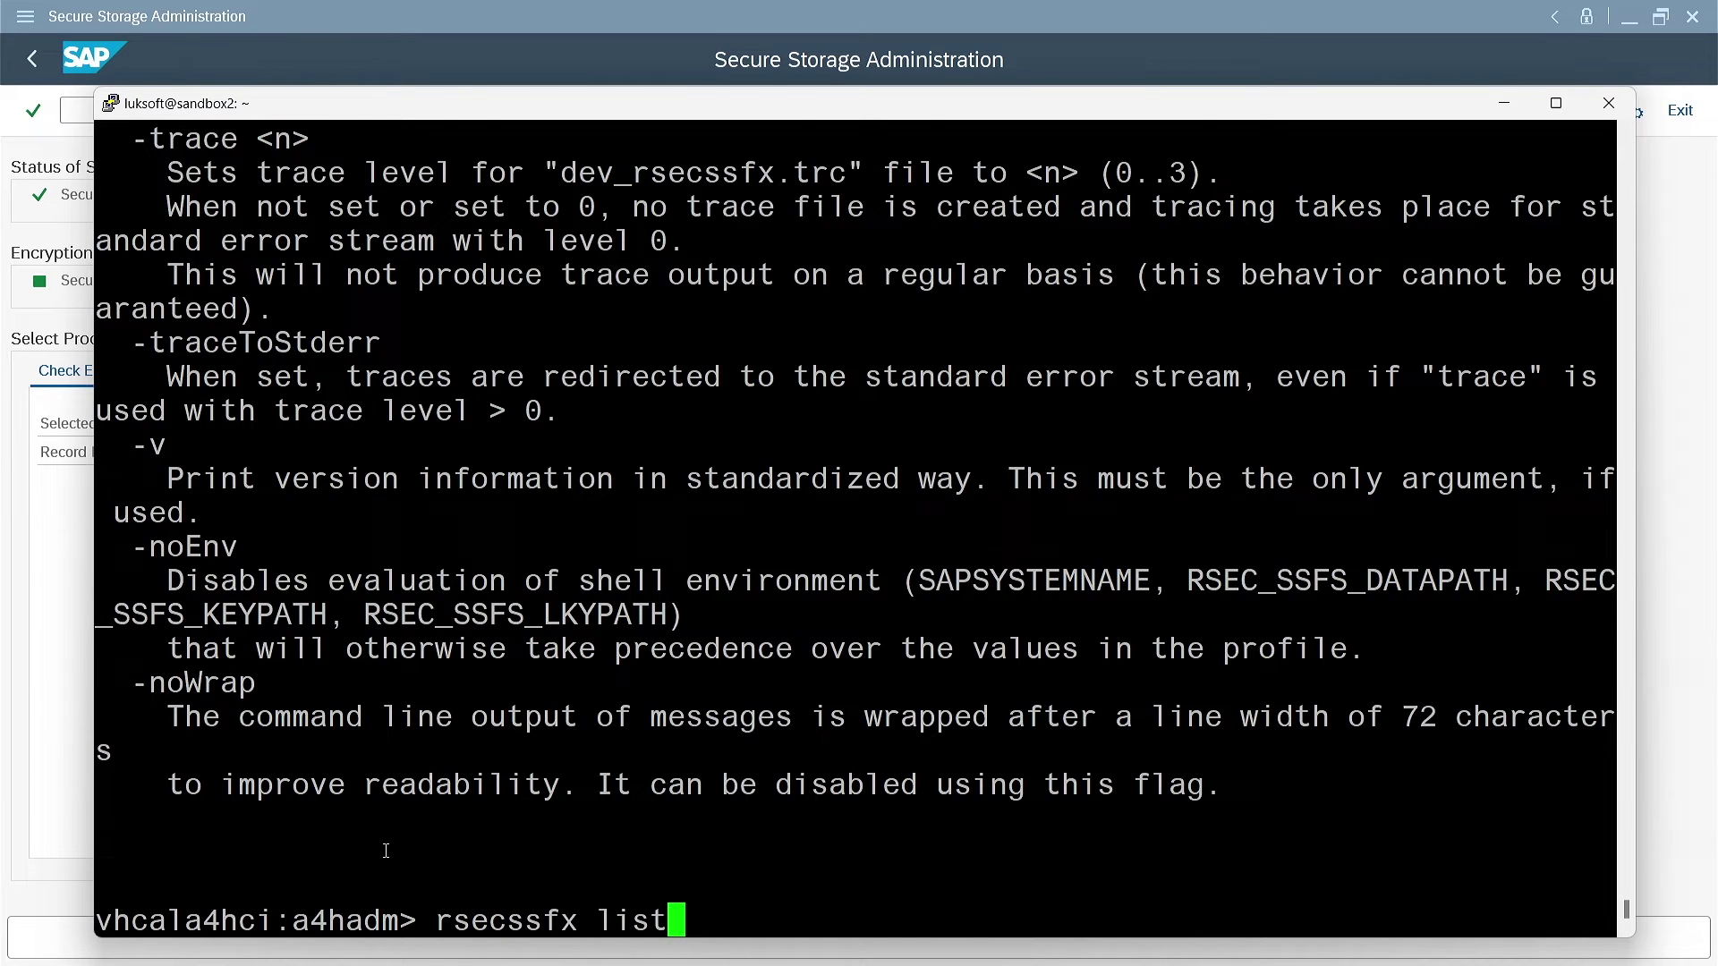
key(Return)
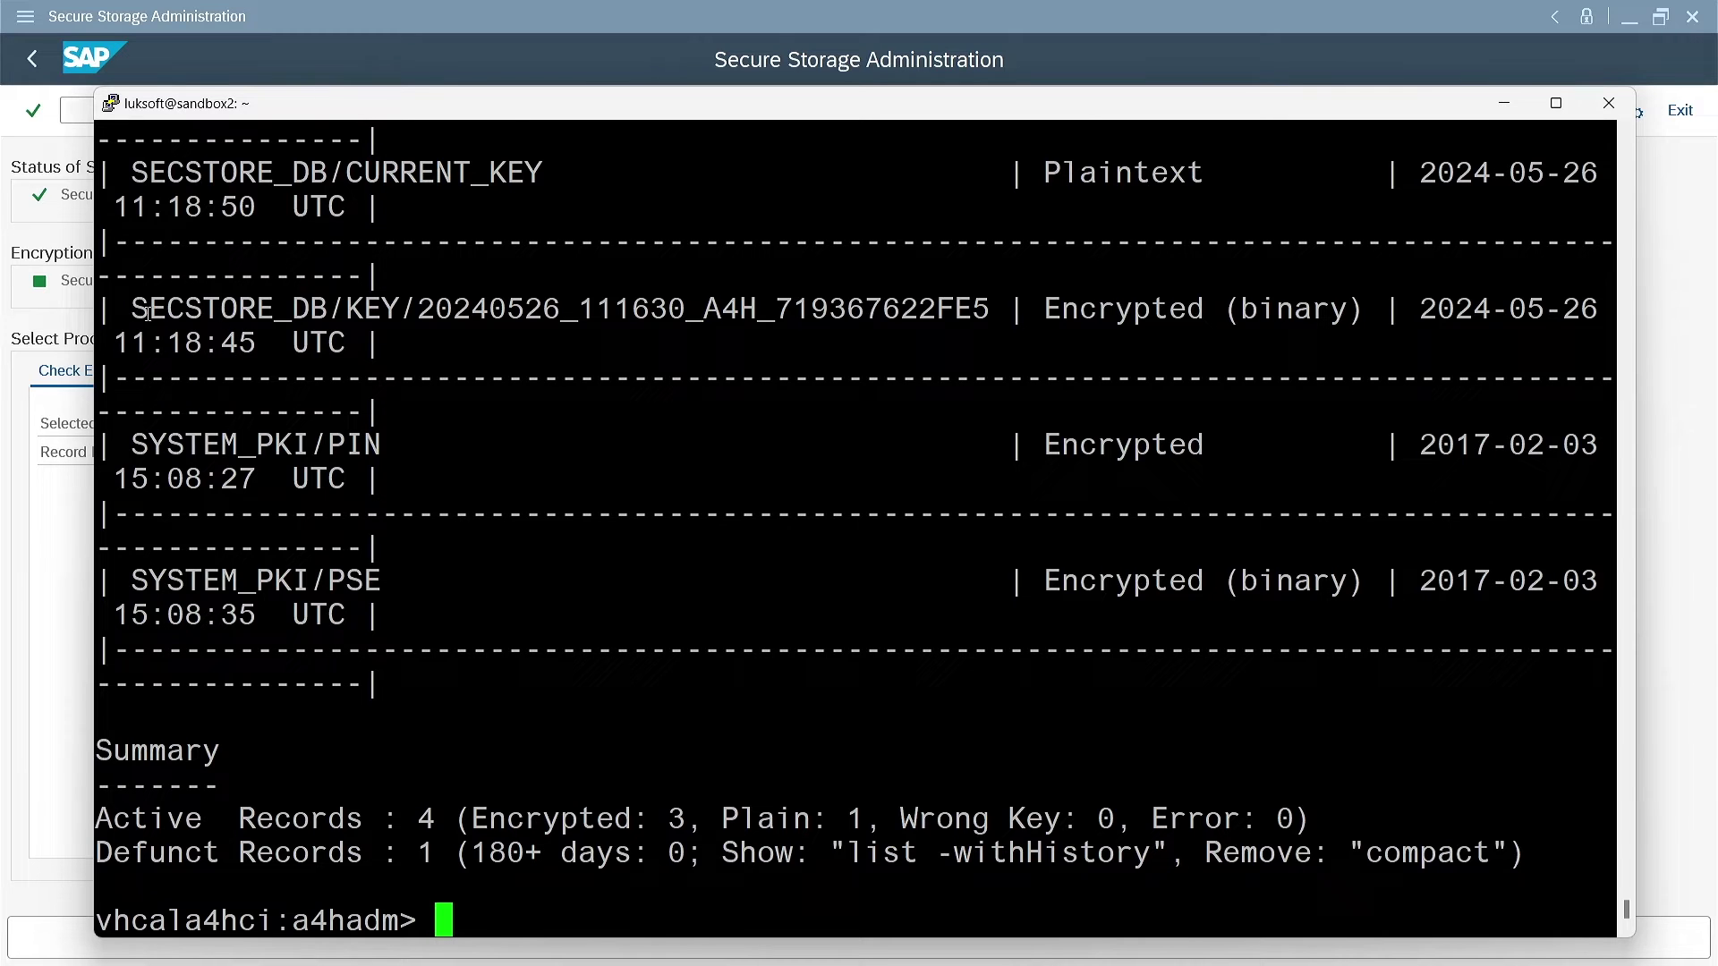
drag(132, 309, 986, 315)
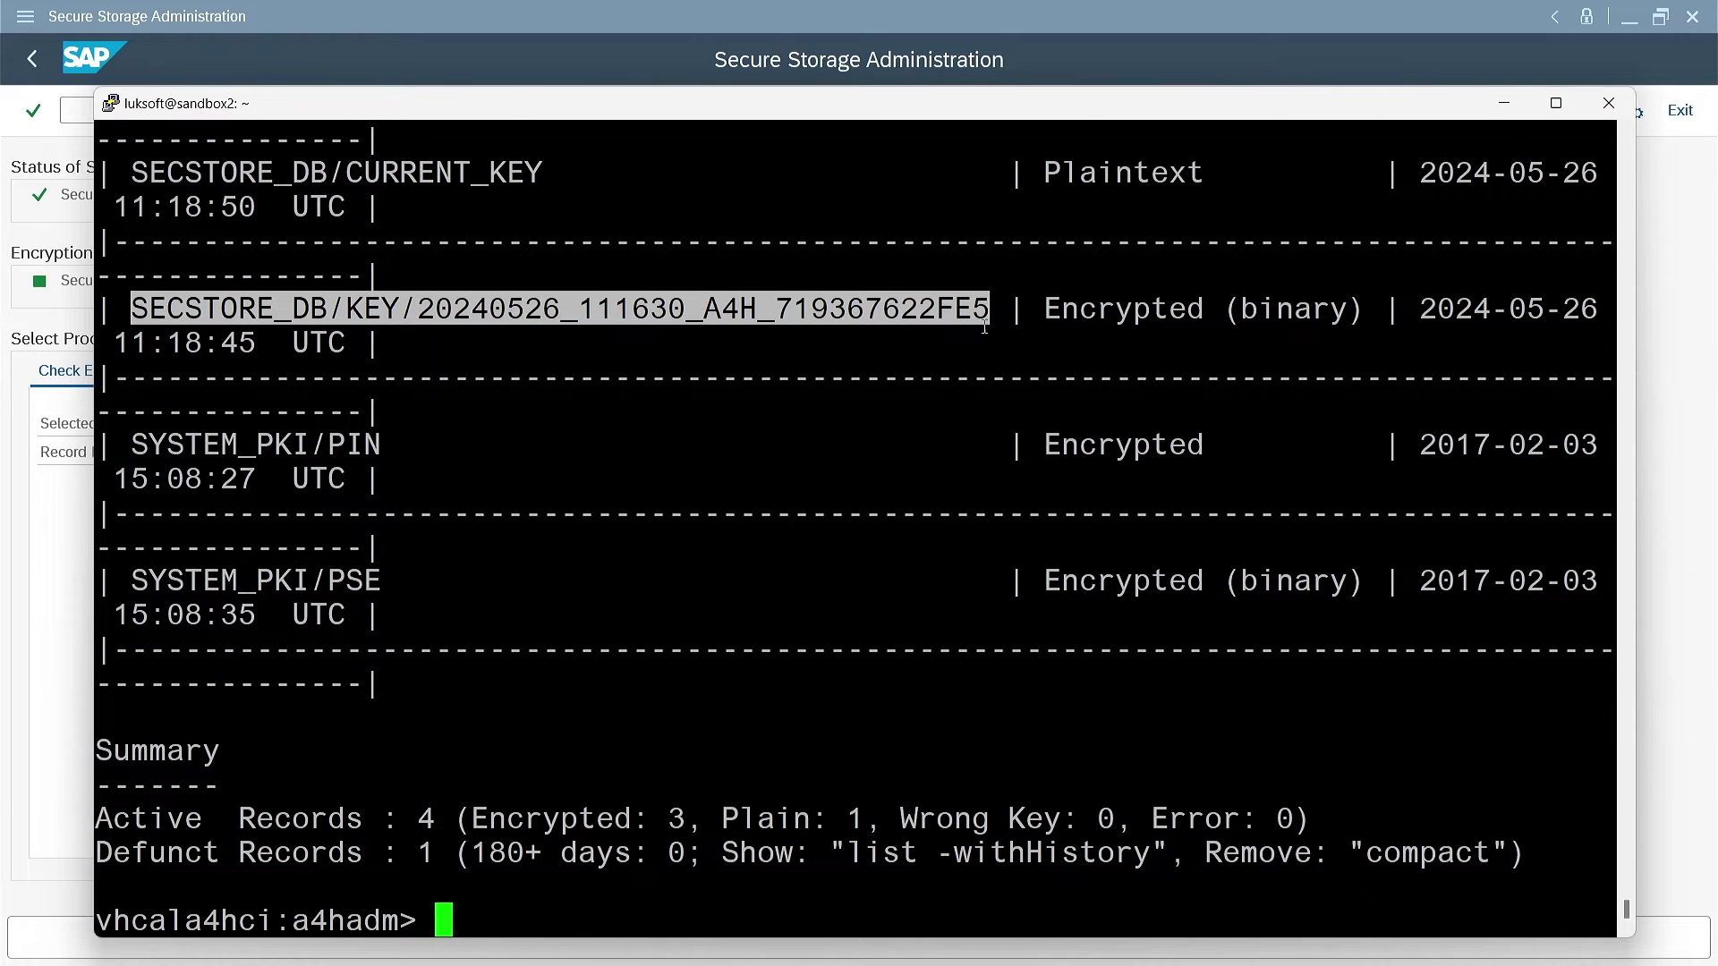
click(1056, 953)
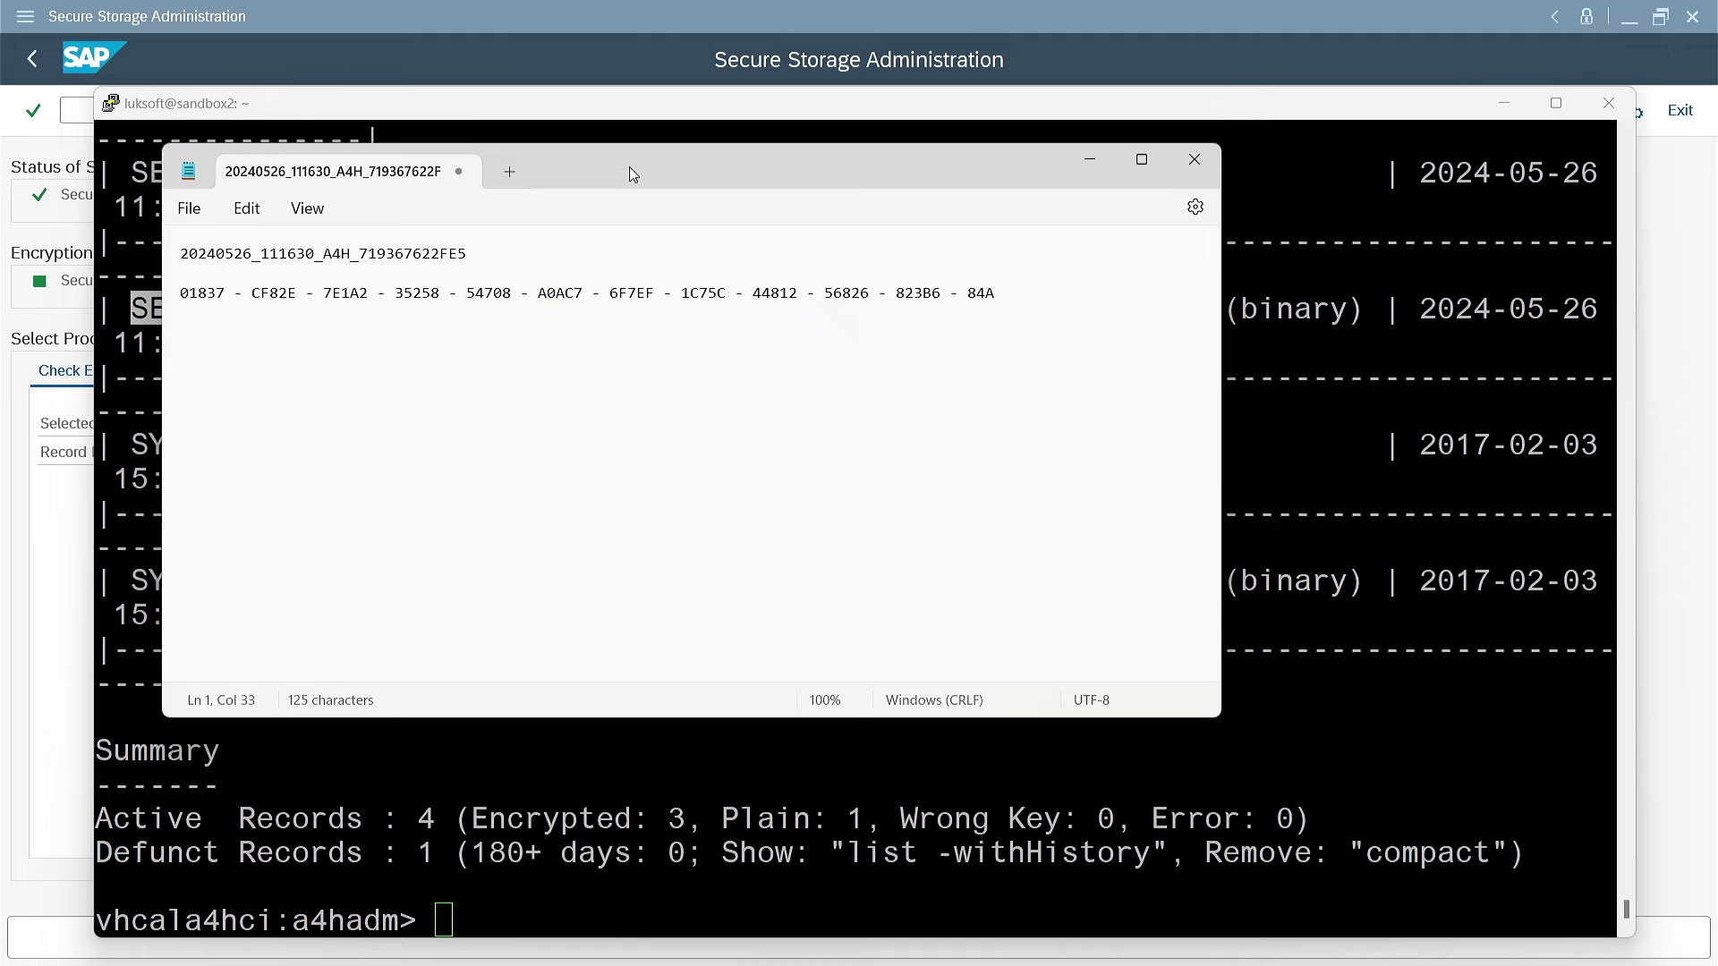
drag(631, 168, 607, 356)
drag(464, 447, 154, 442)
Start the command copying data/SSFS_A4H.DAT to /tmp
click(480, 444)
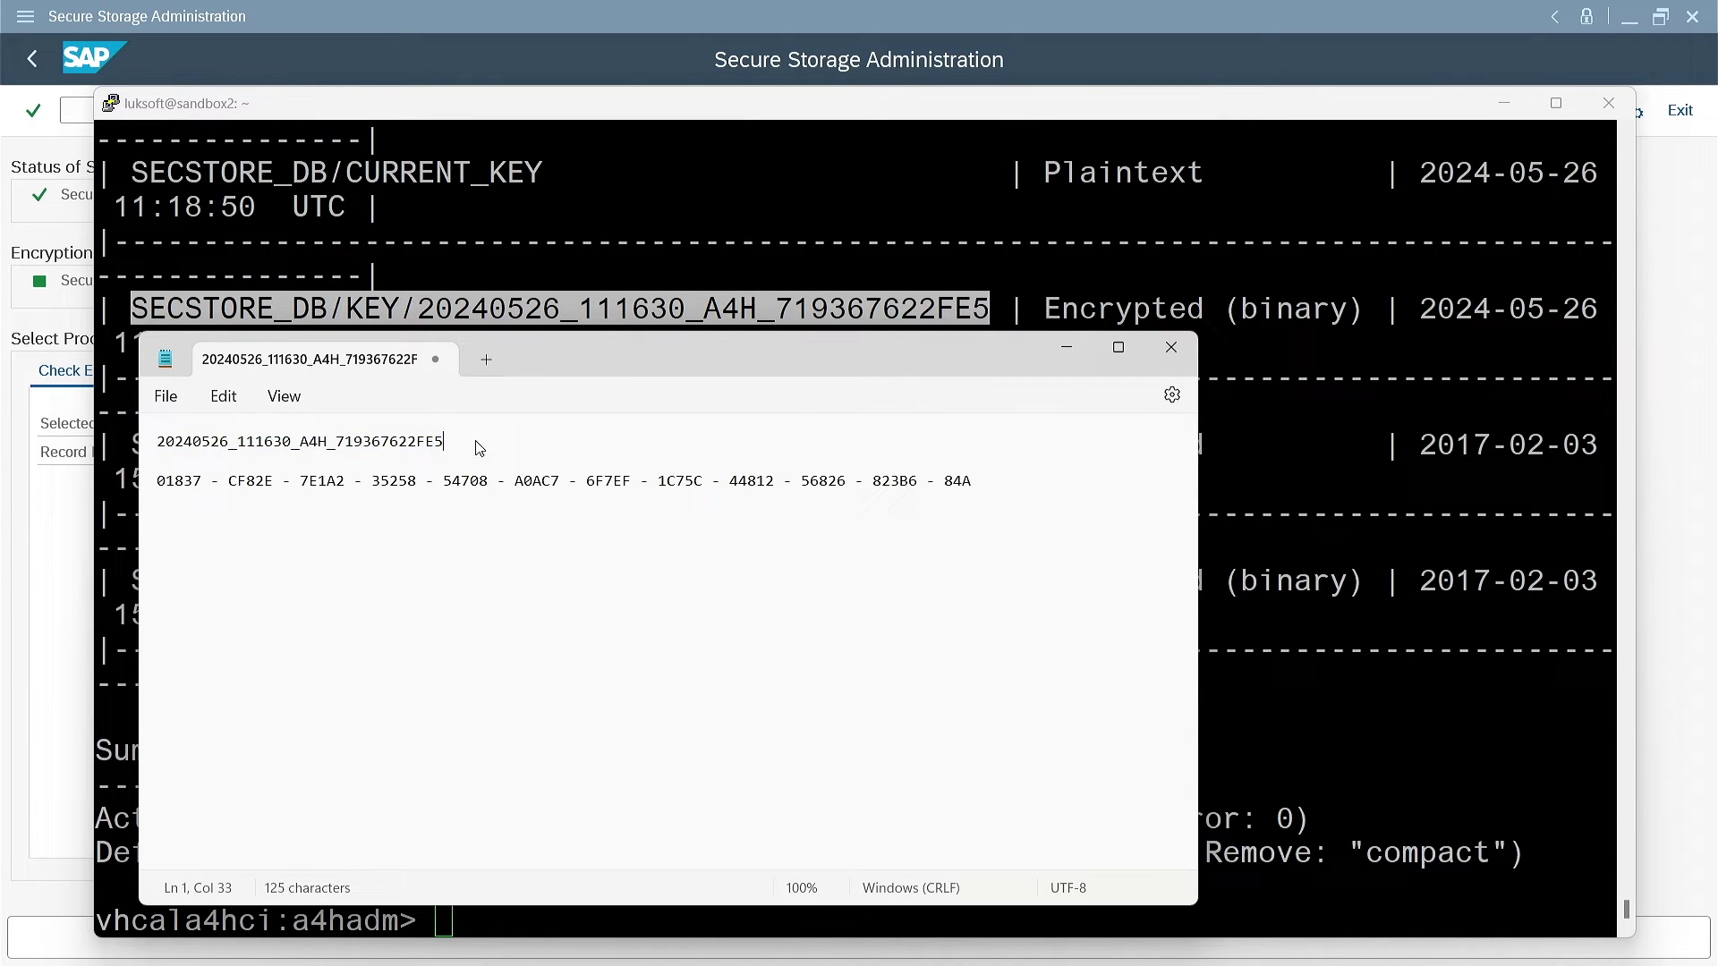
click(1067, 348)
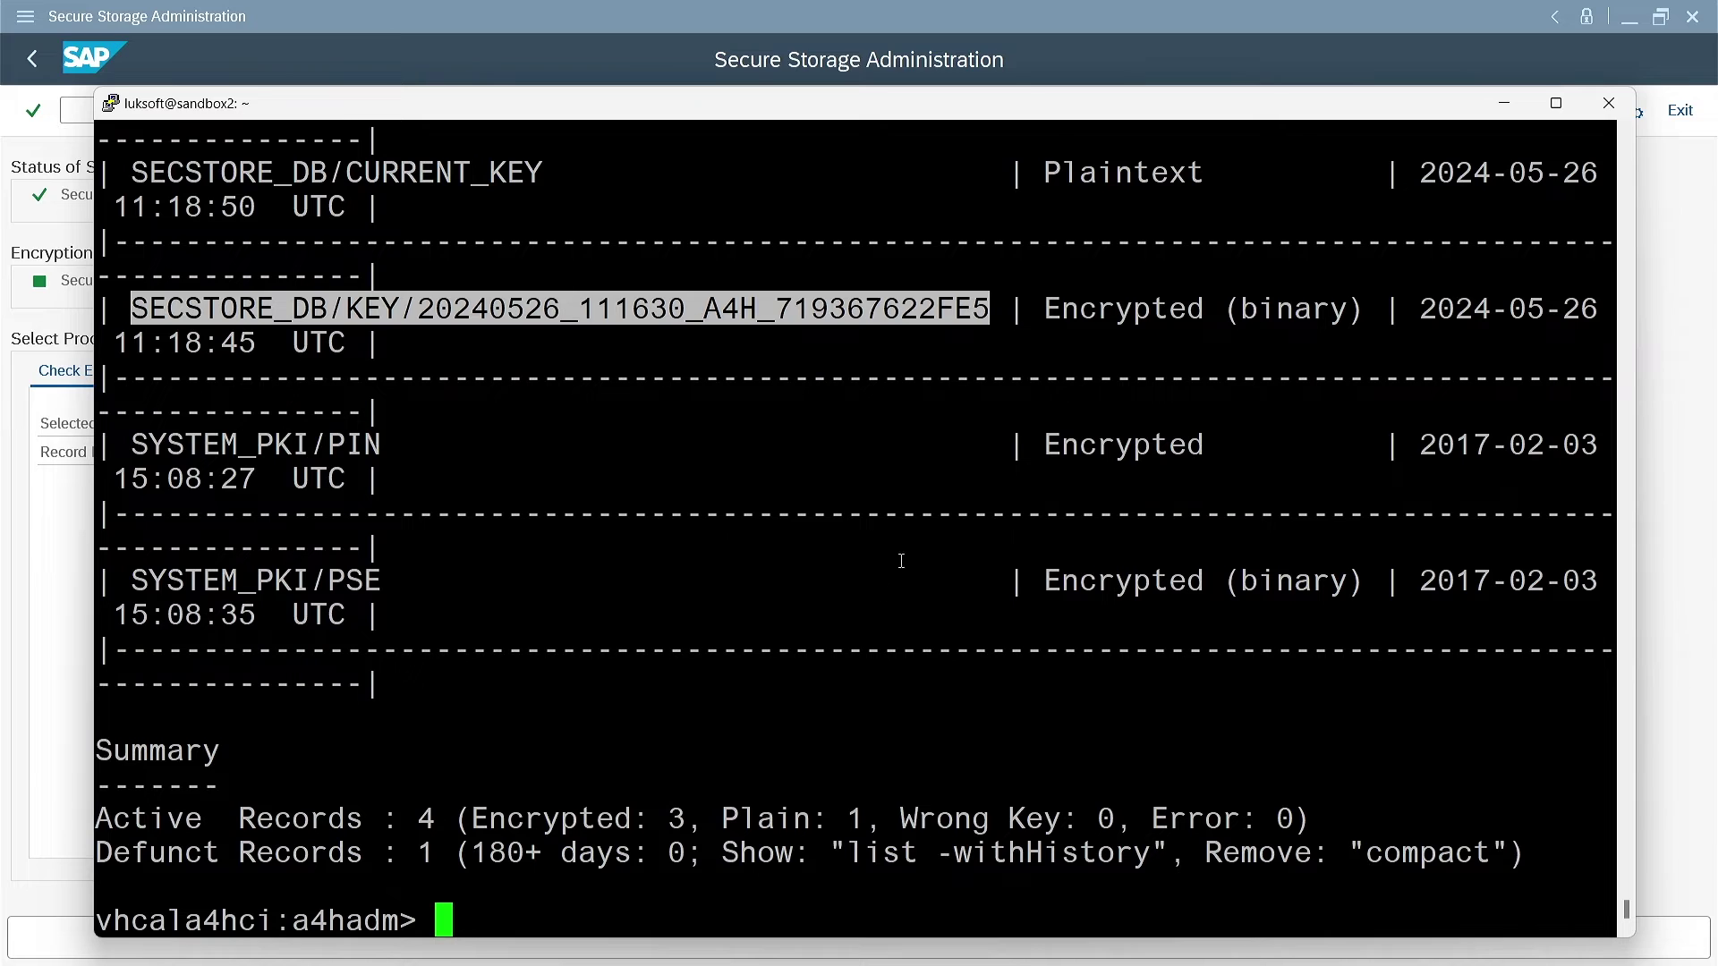
click(792, 699)
text(cp)
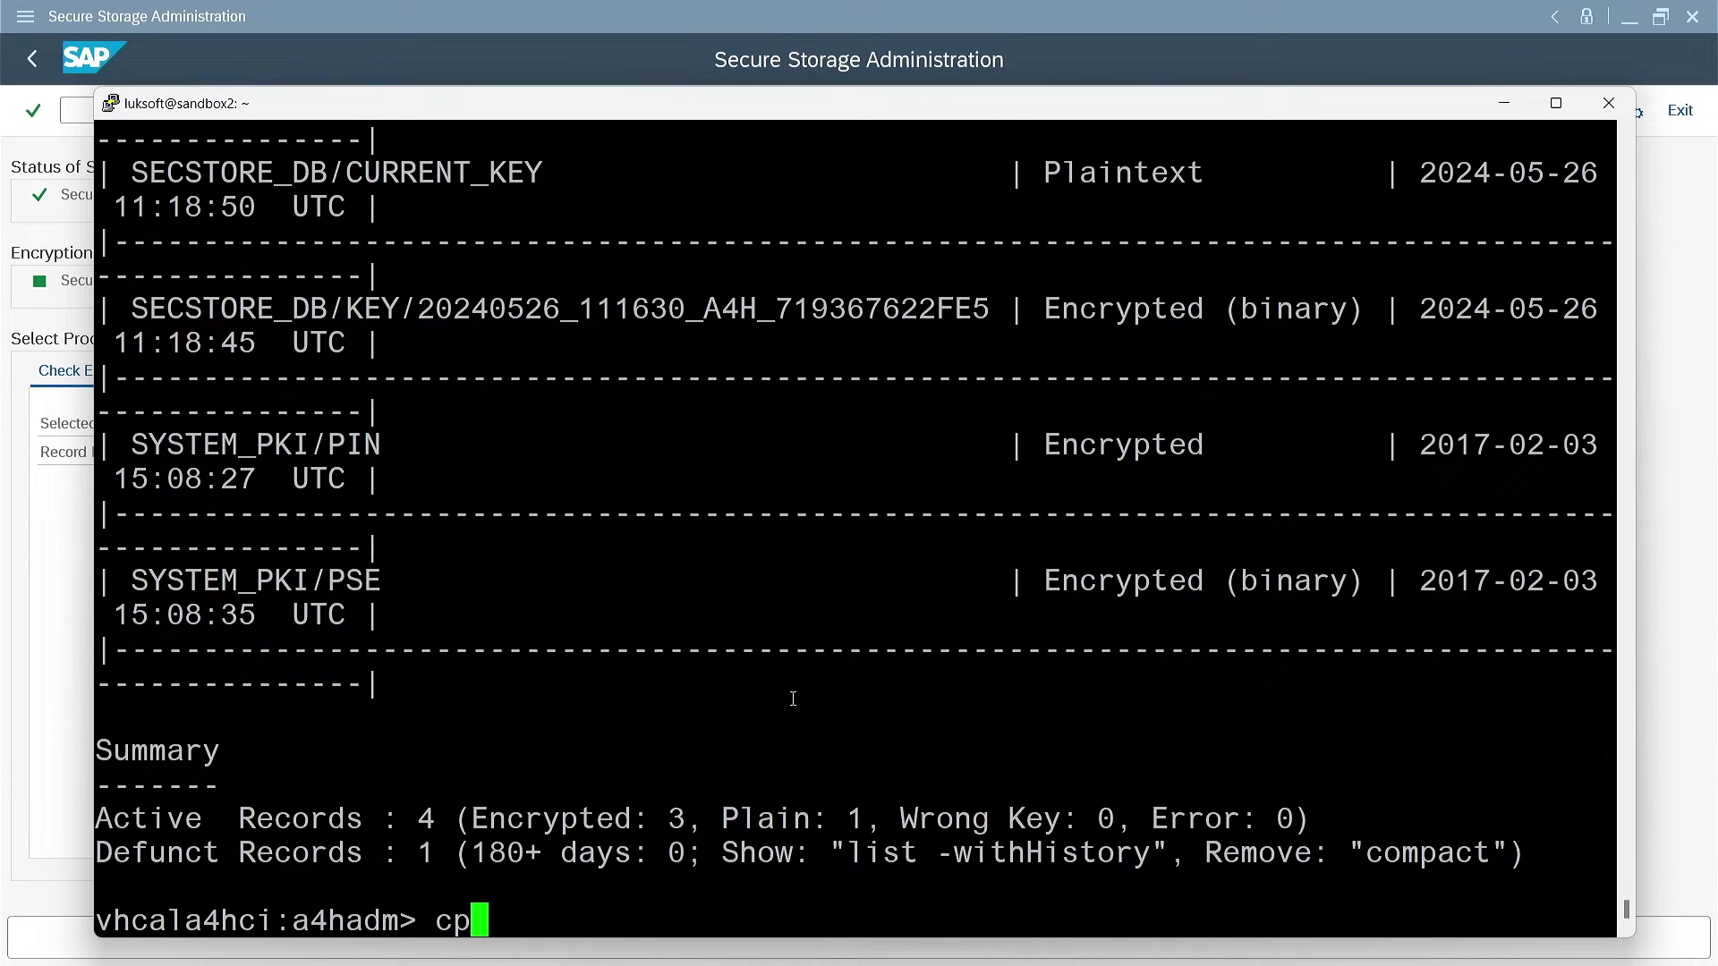
text( data/SSFS_A4H.DAT )
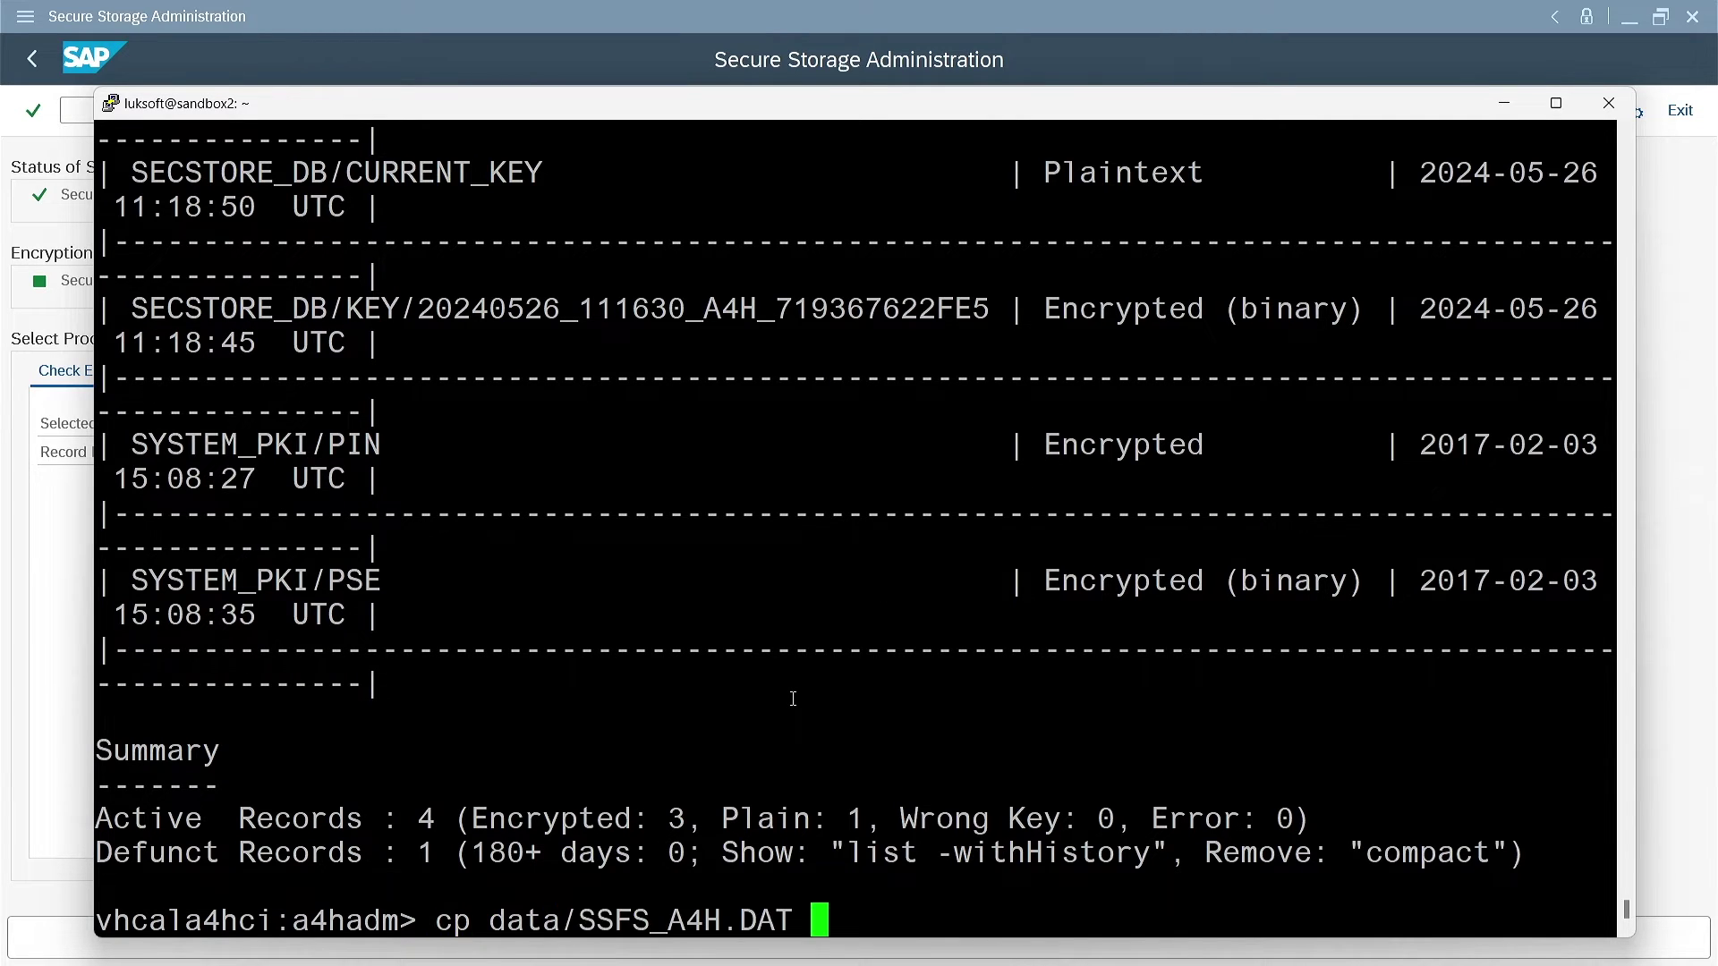
text(/tmp/)
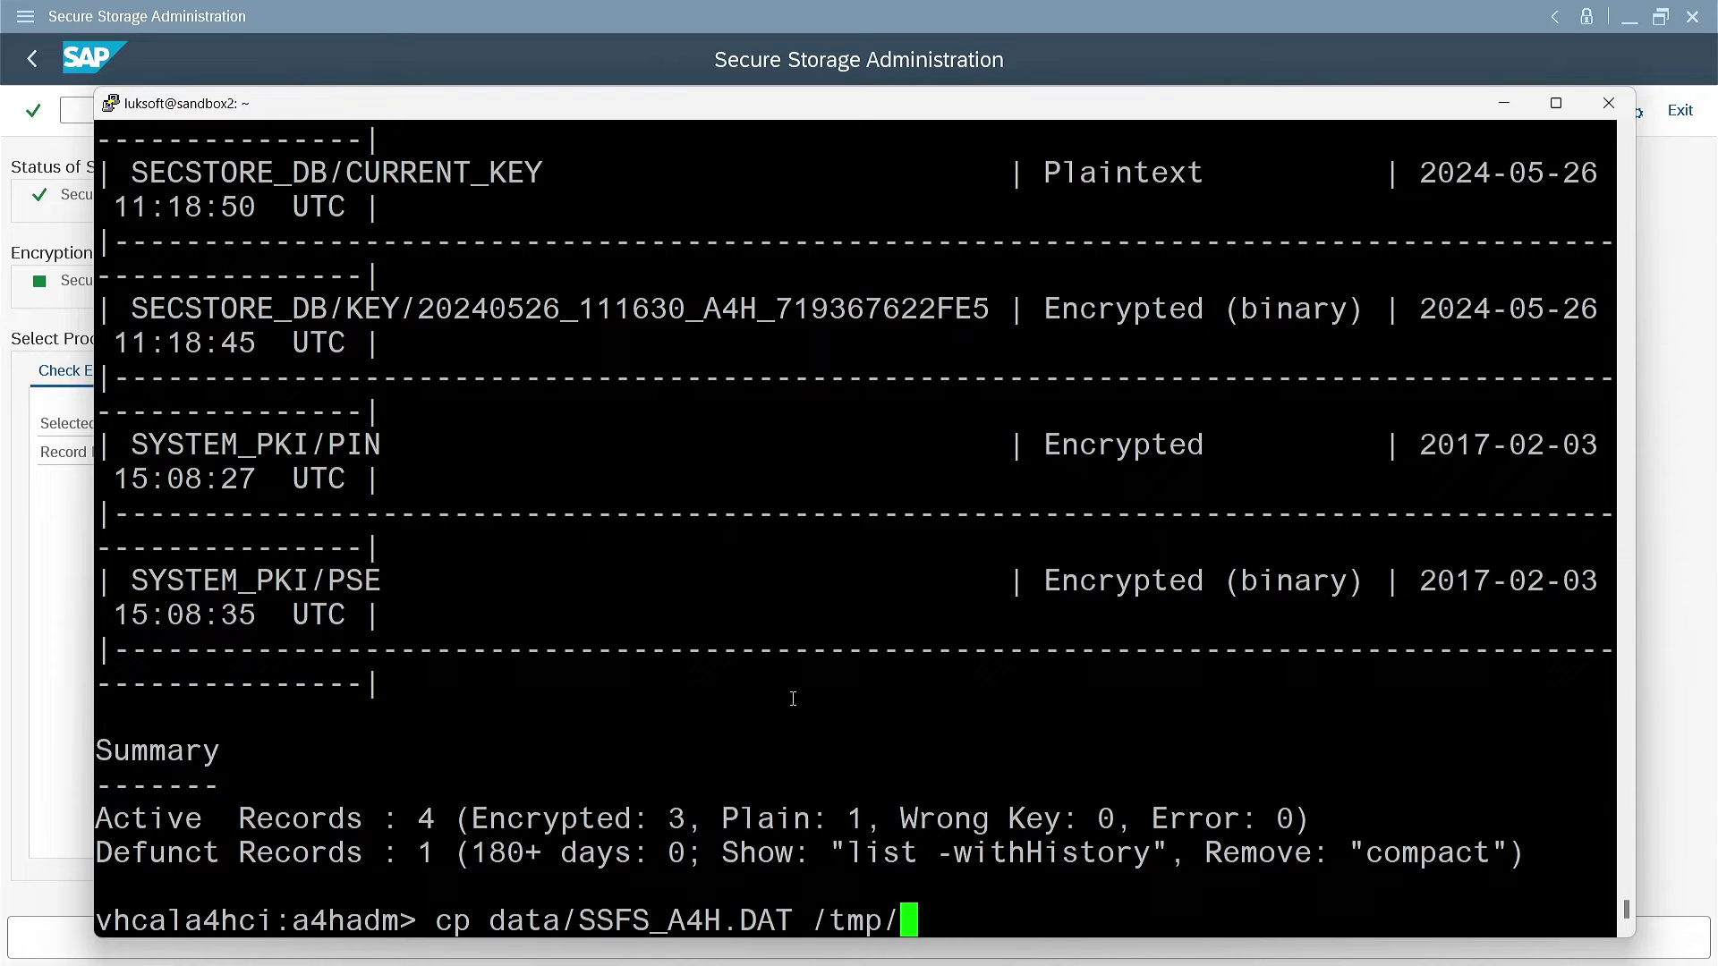
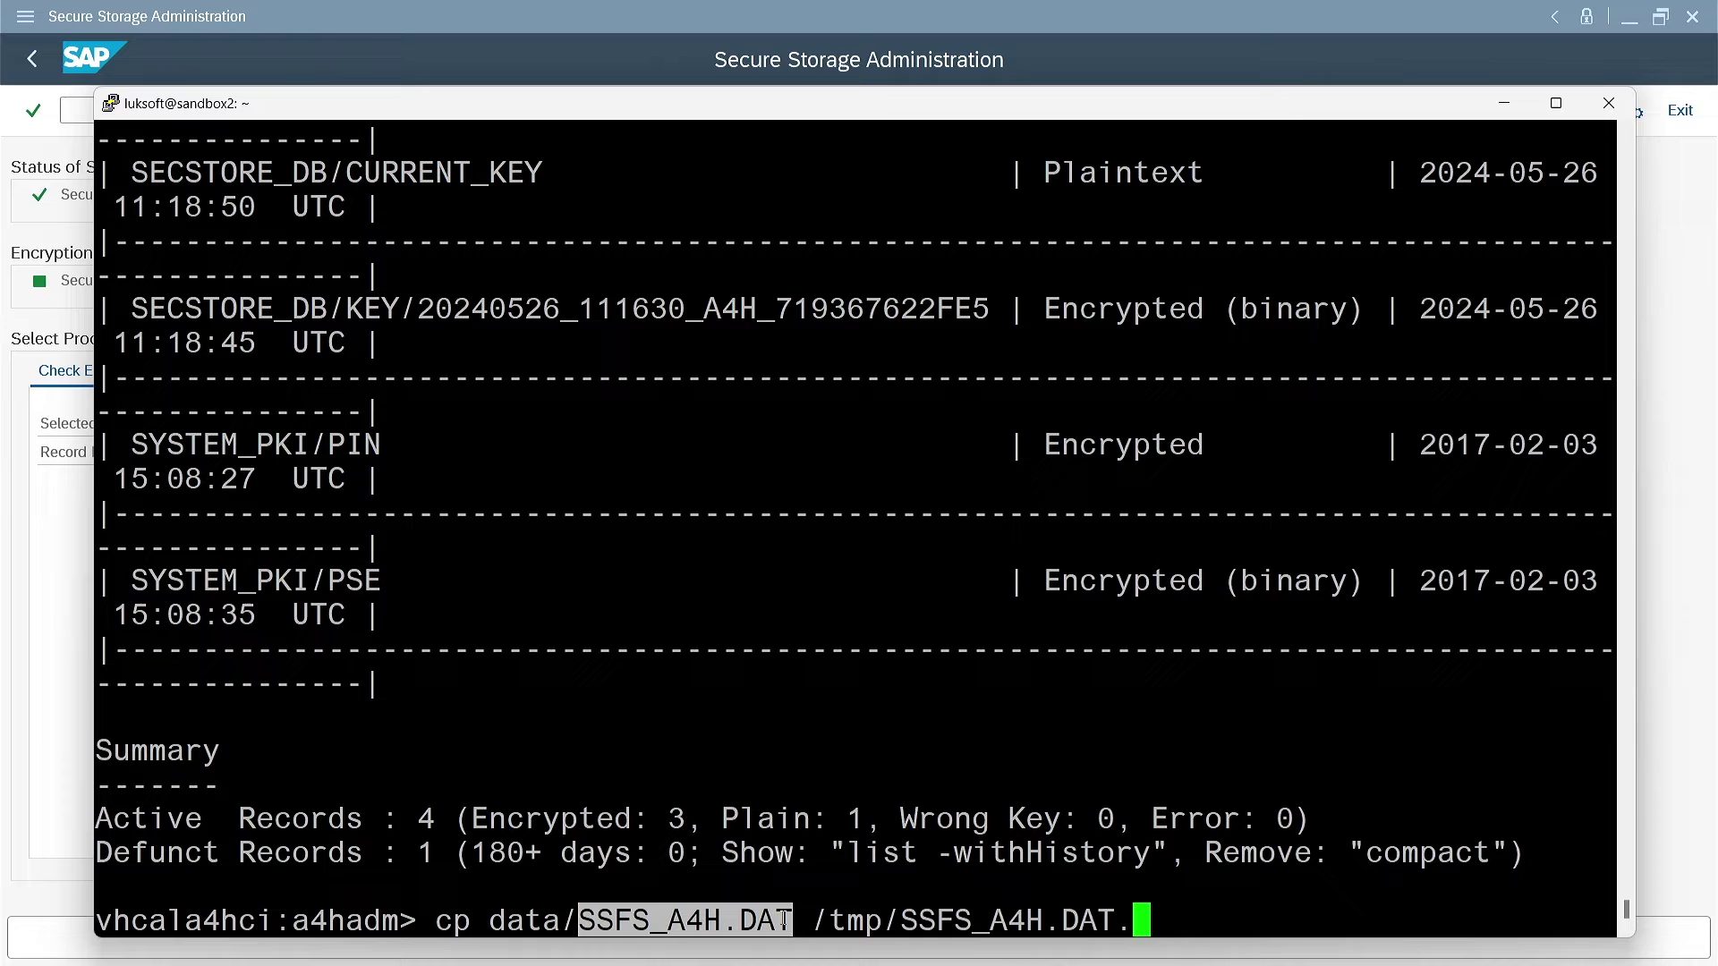
Copy data/SSFS_A4H.DAT to /tmp/SSFS_A4H.DAT.backup, clear the screen, and go back to Secure Storage Administration
text(backup)
key(Return)
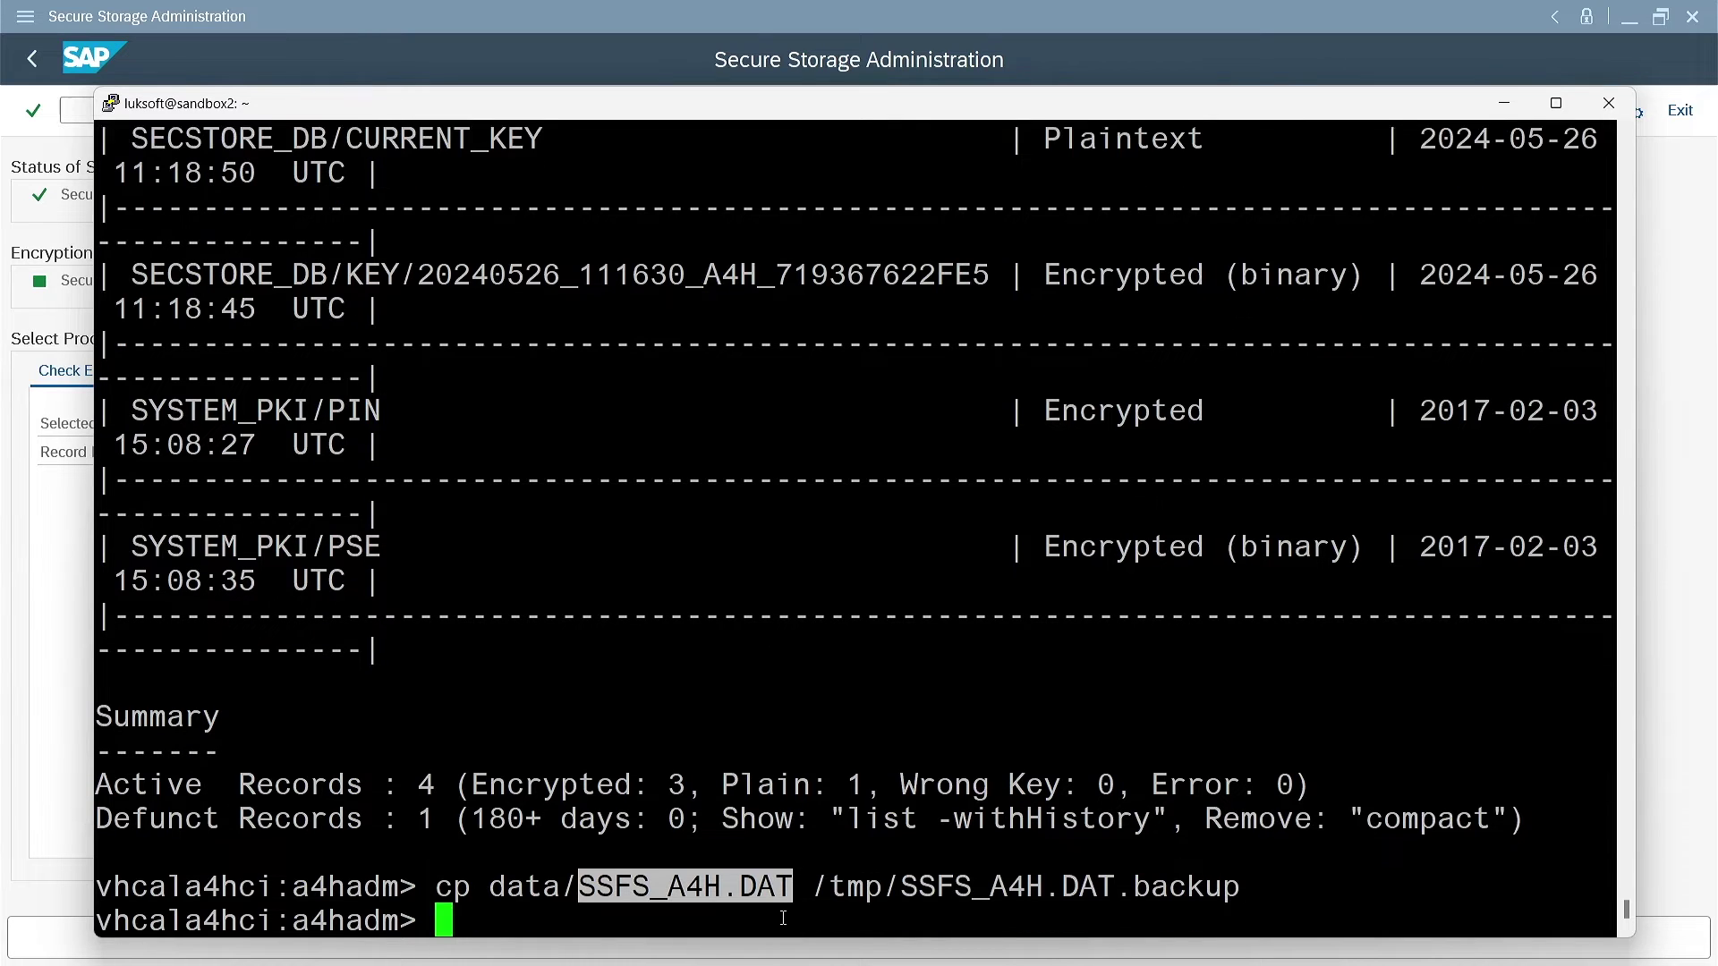
key(ctrl+l)
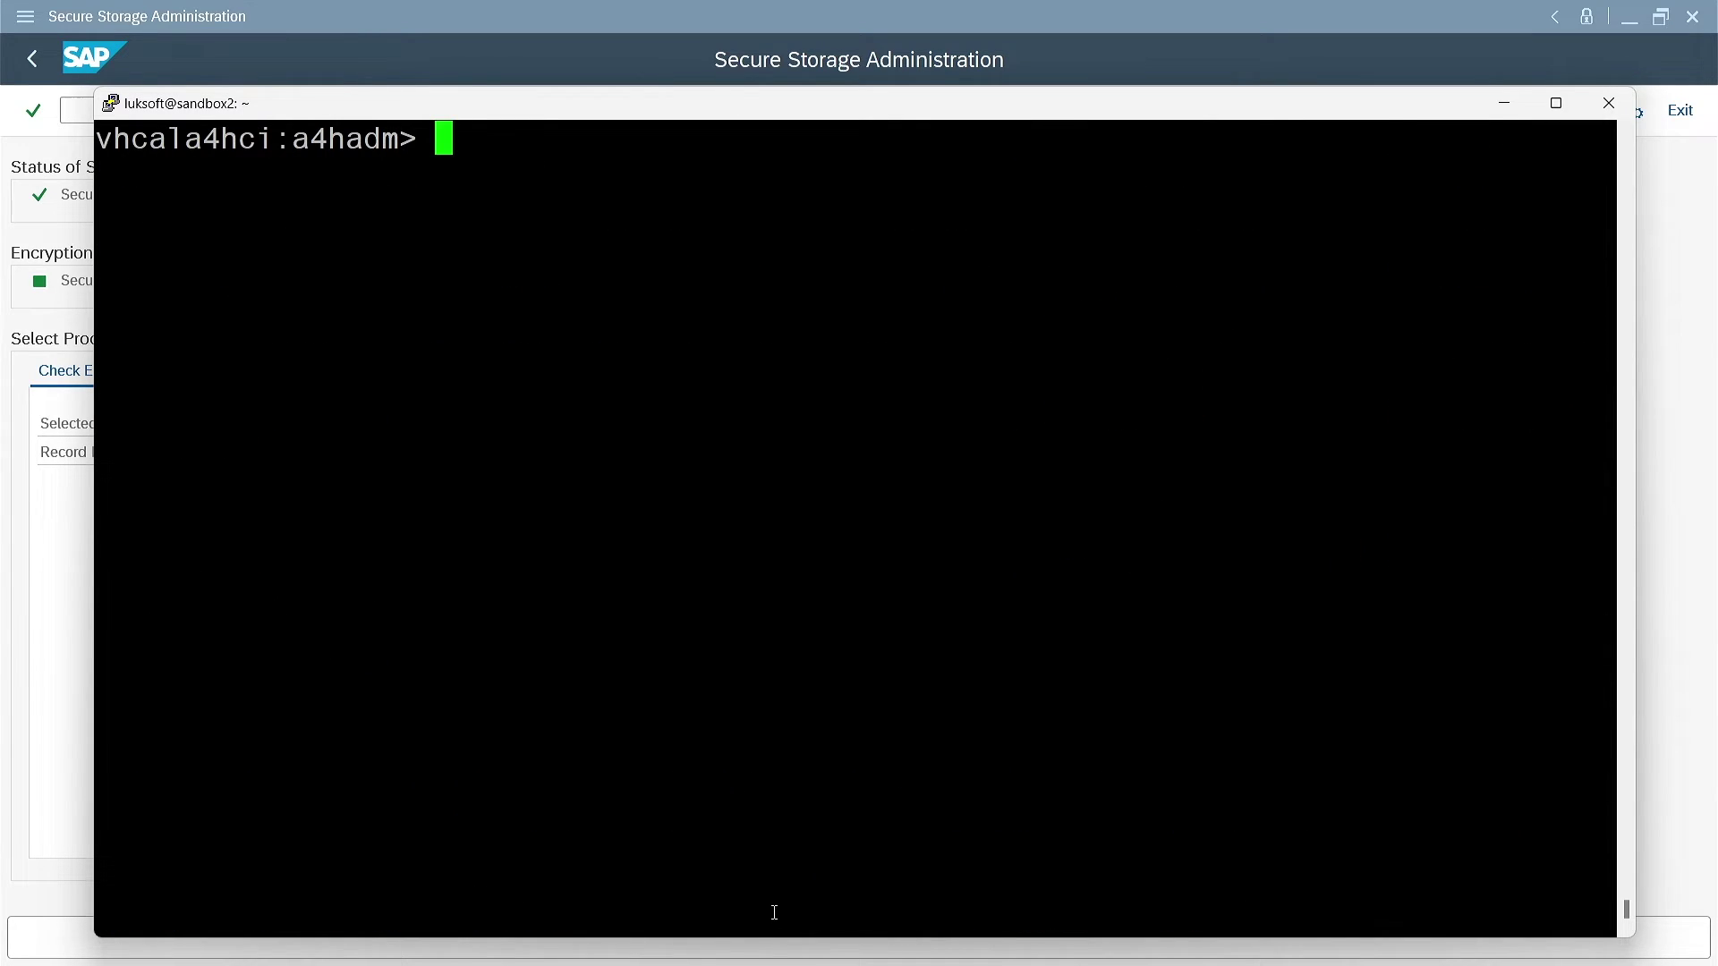
click(4, 301)
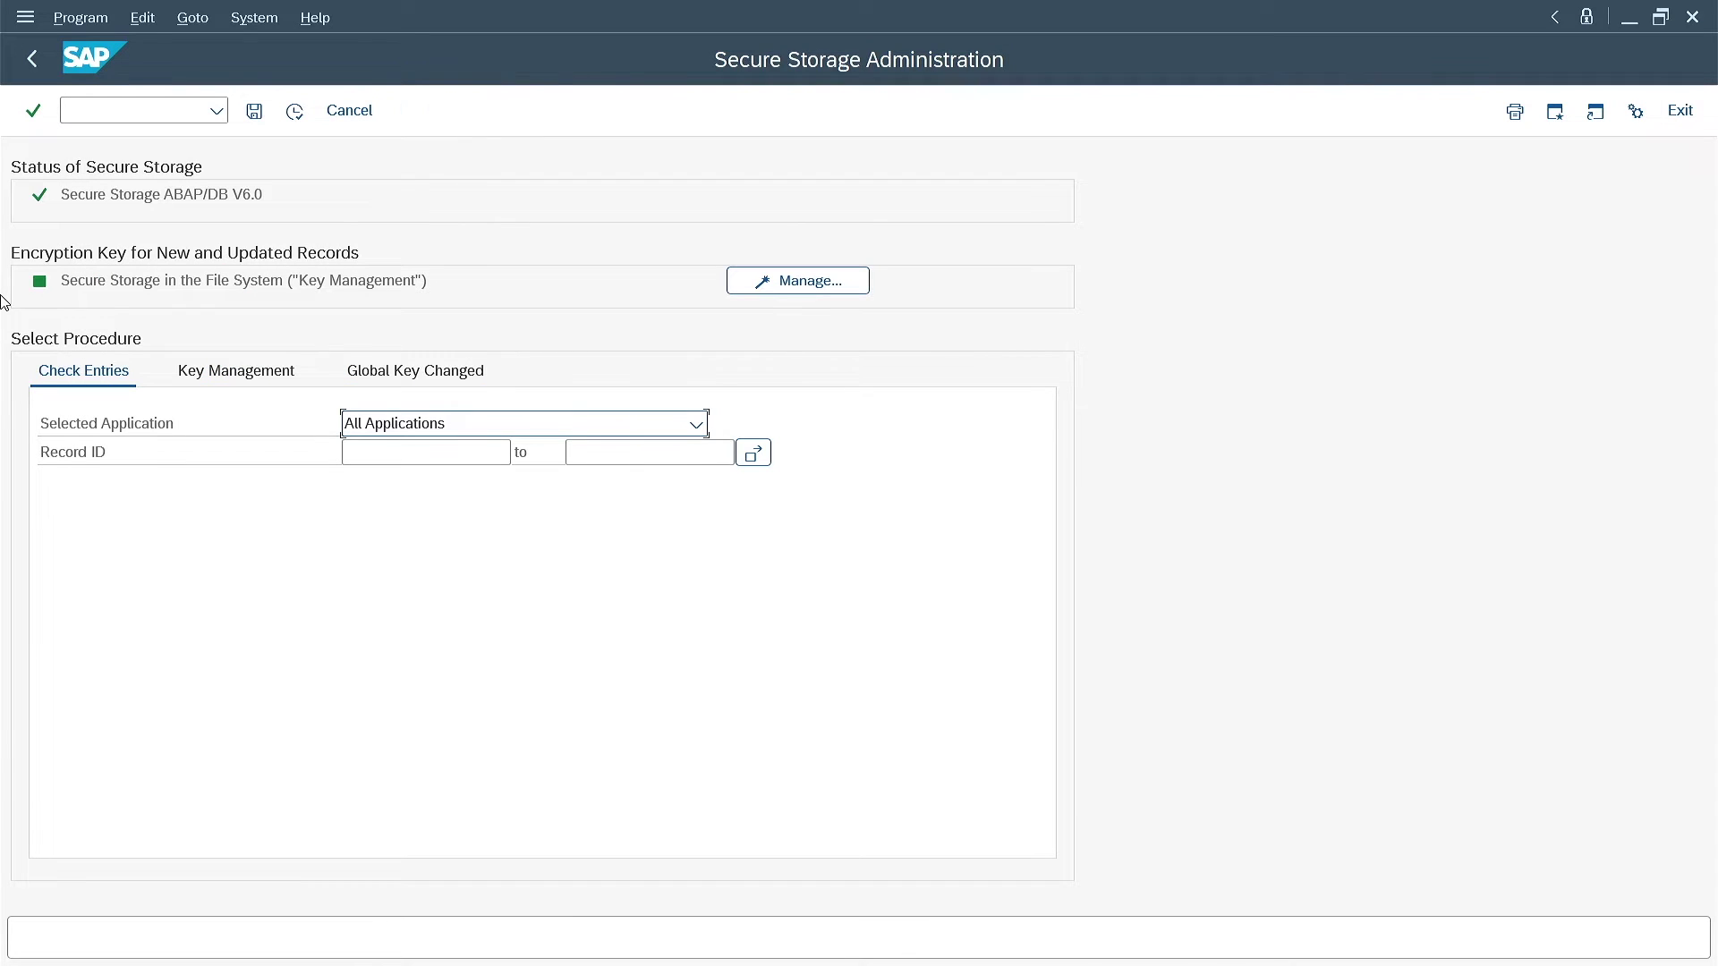
Generate a new secure storage key under Key Management and reposition the new key dialog
click(250, 380)
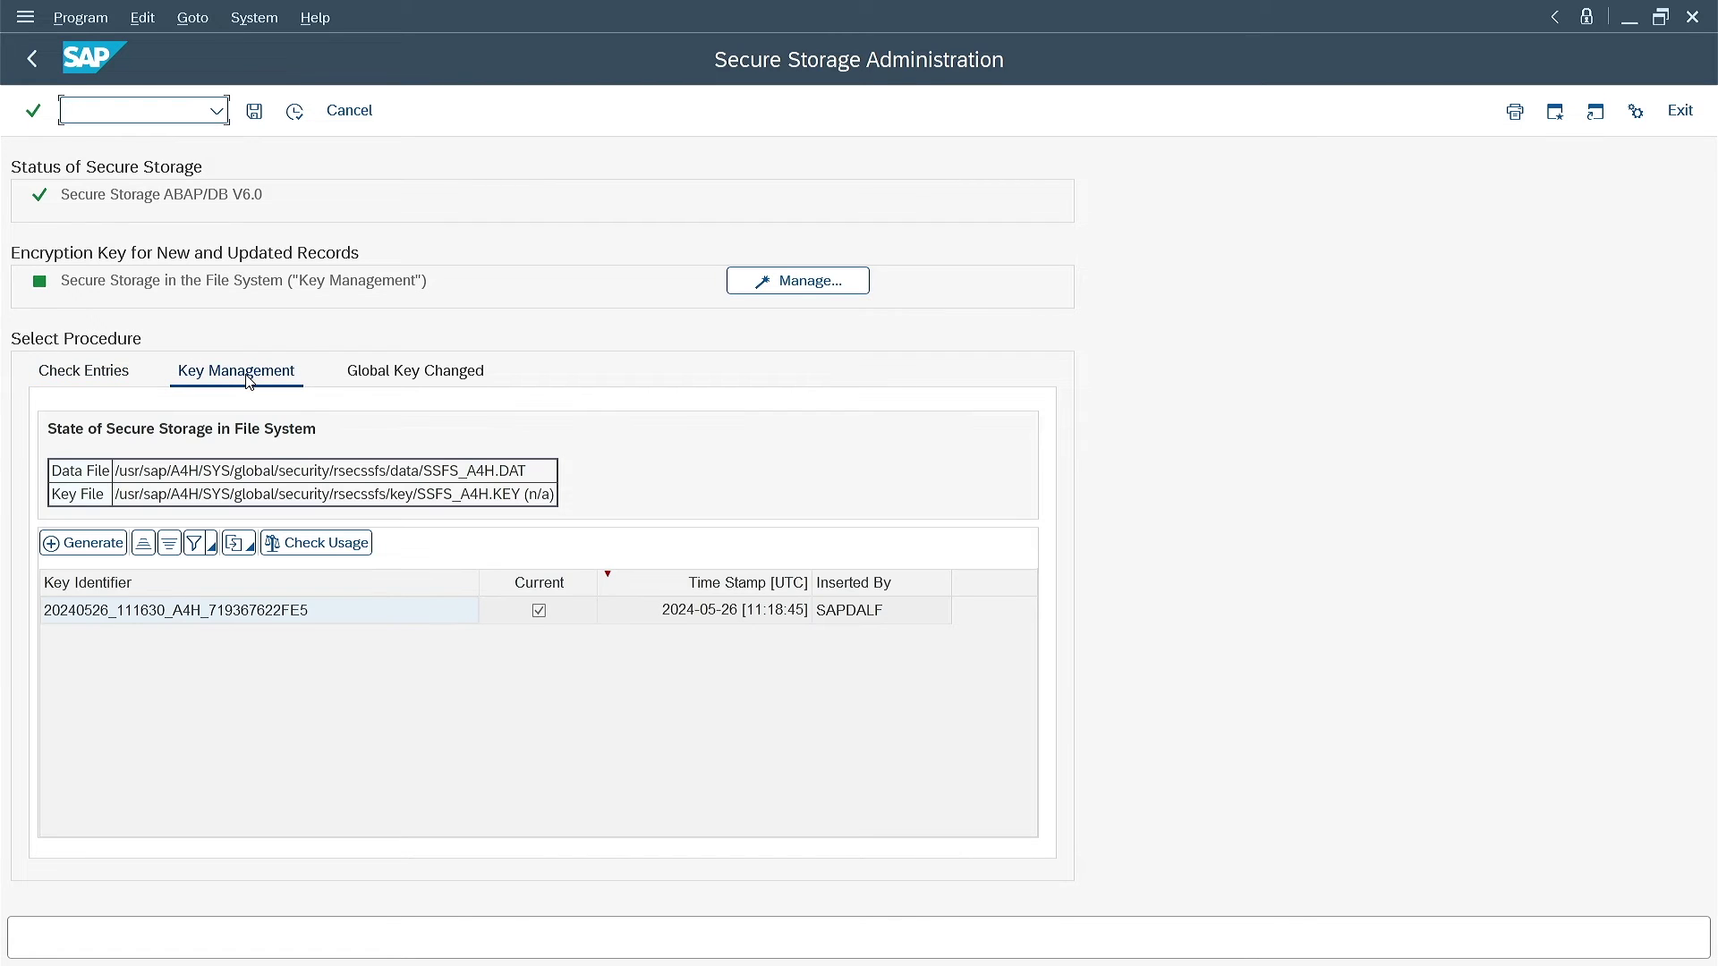
click(72, 550)
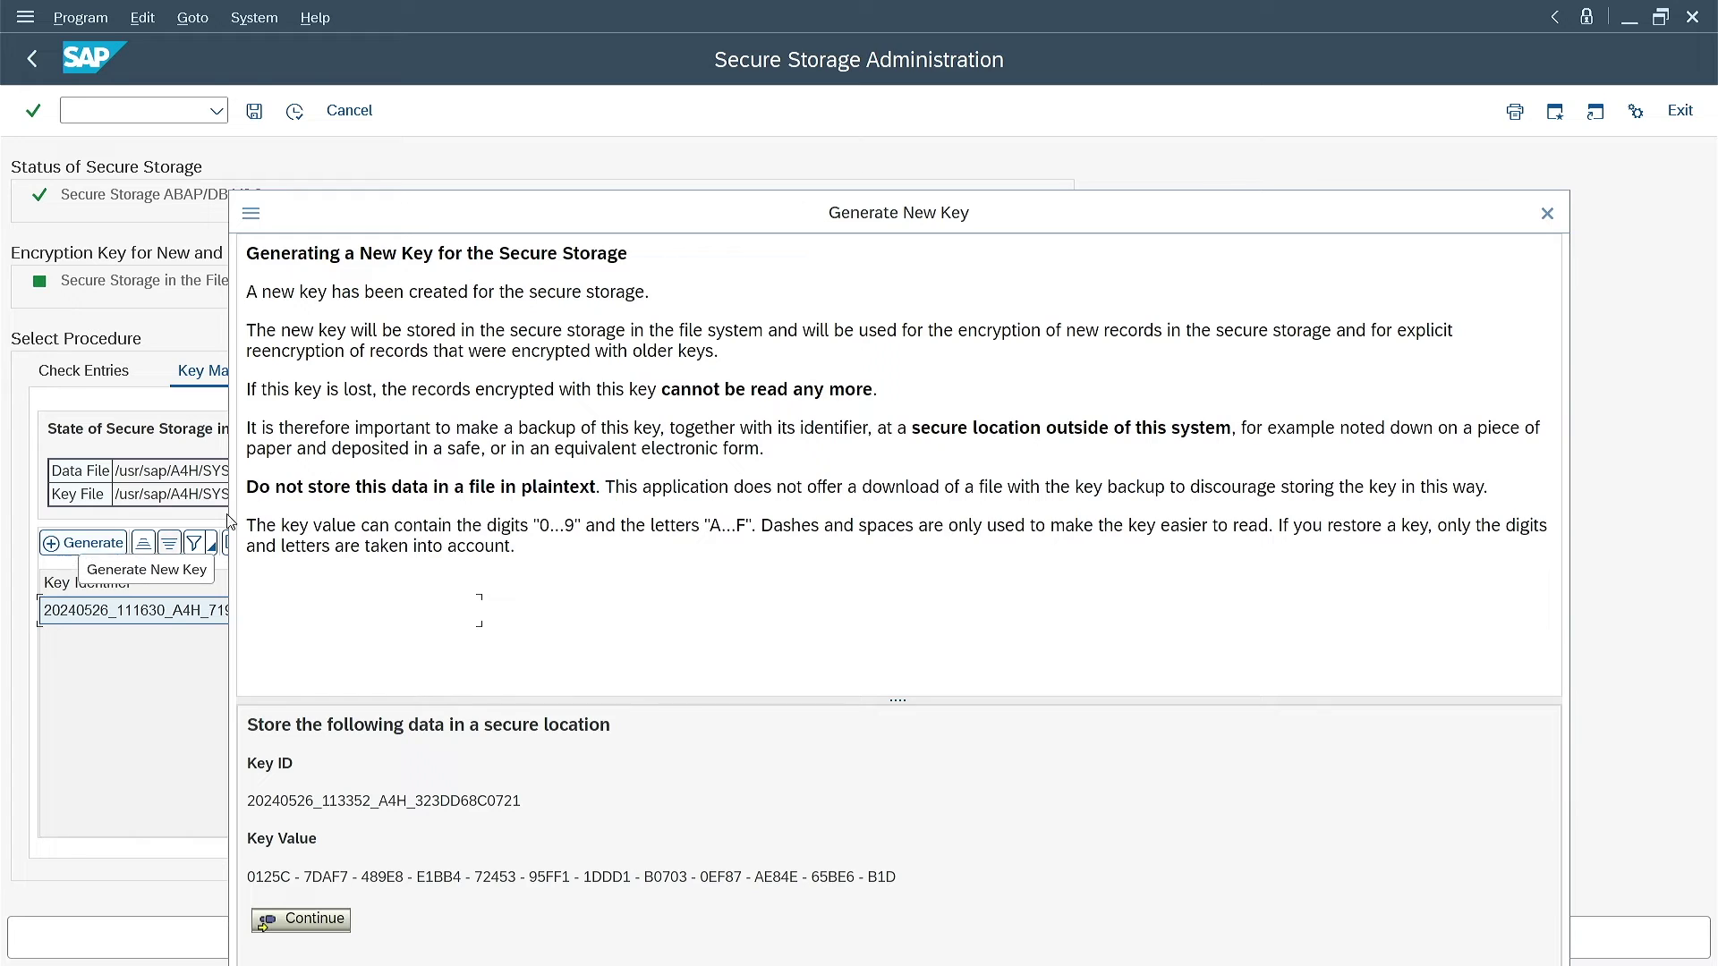
drag(904, 217, 868, 122)
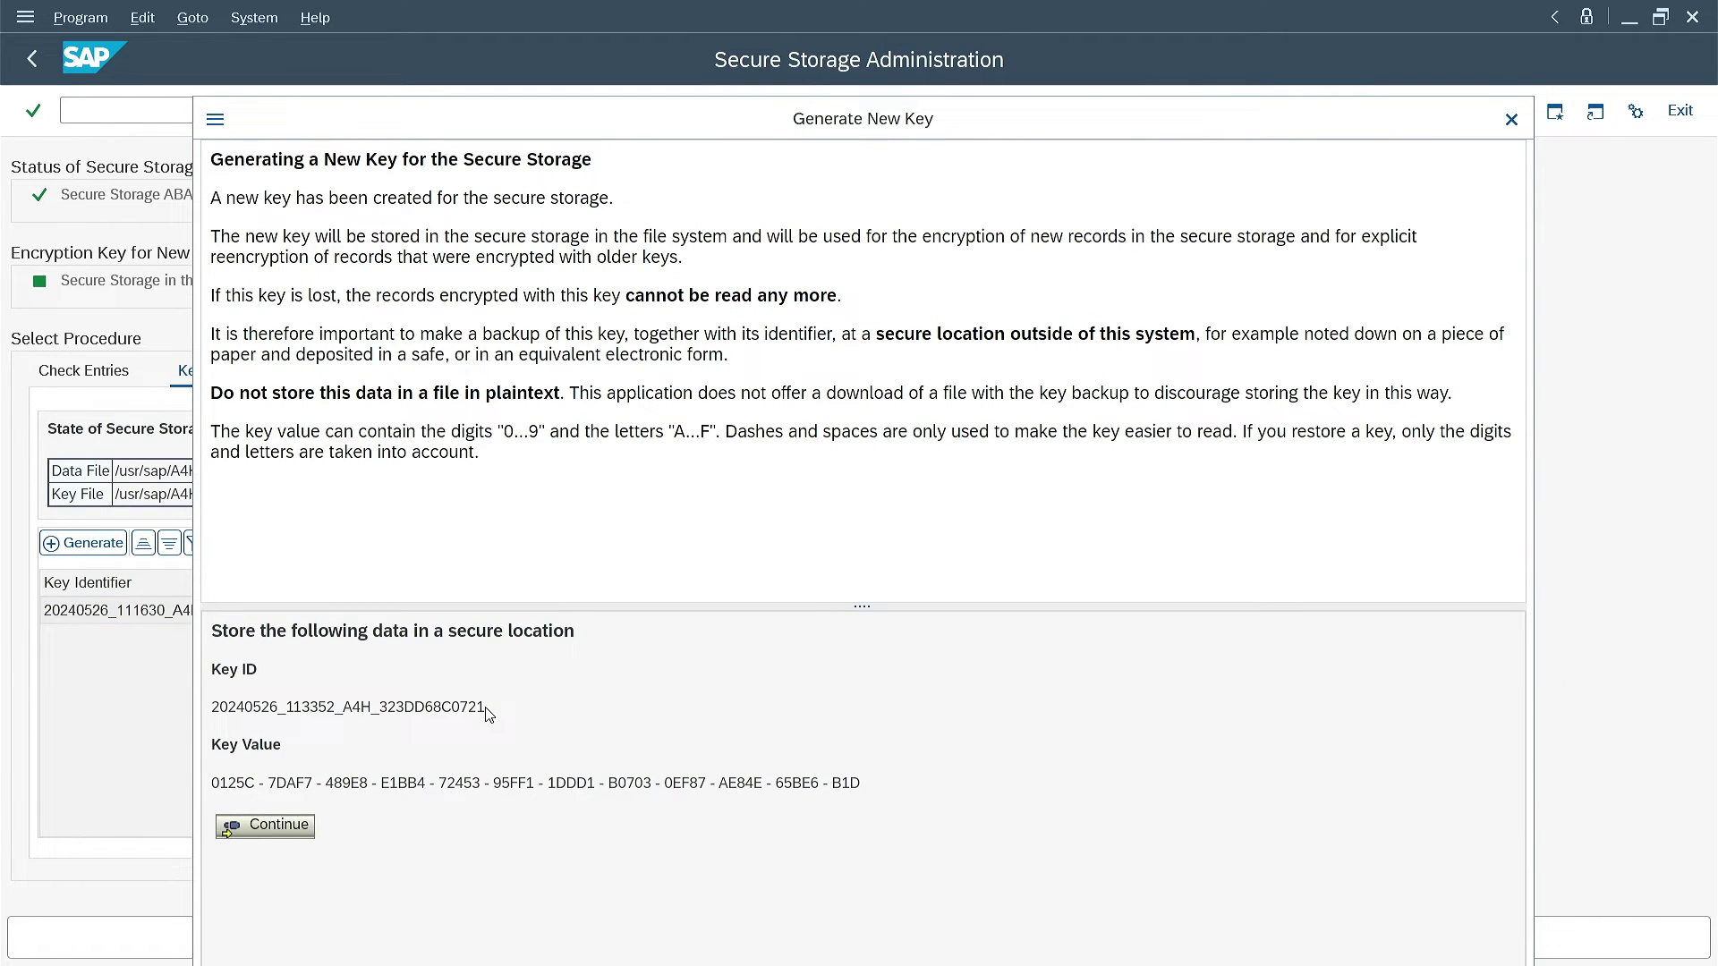
Copy the new key ID into the Notepad key backup file
double_click(368, 711)
key(ctrl+c)
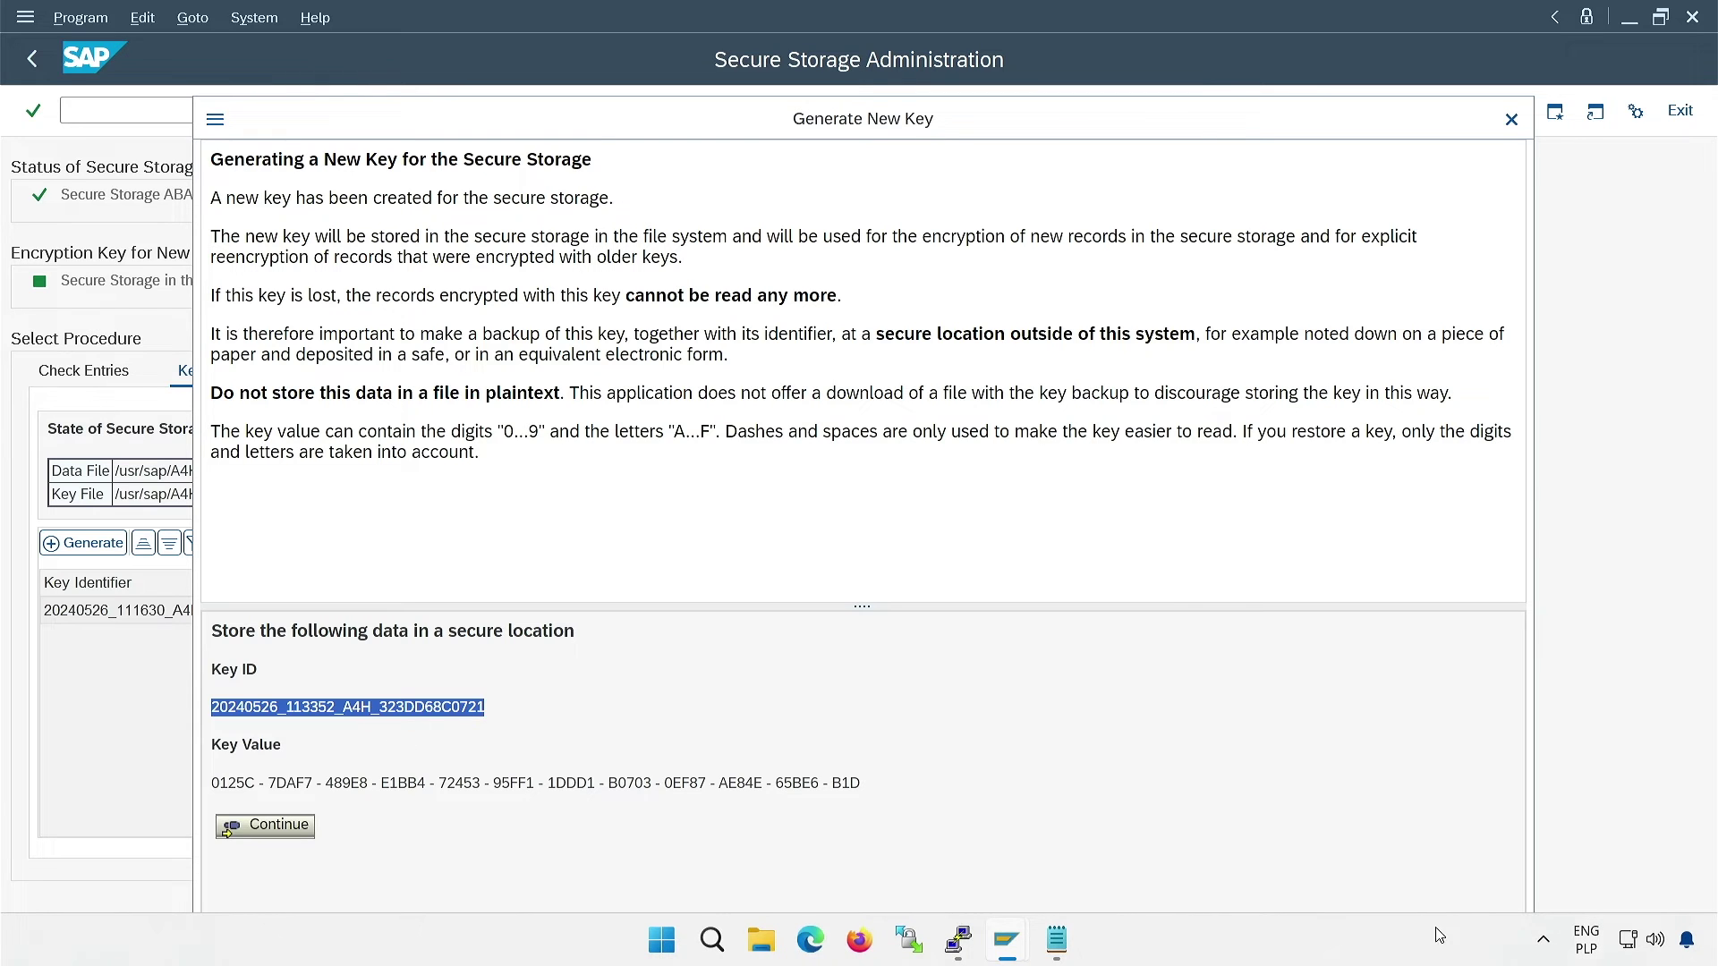
click(1053, 937)
click(1022, 548)
key(Return)
key(Return)
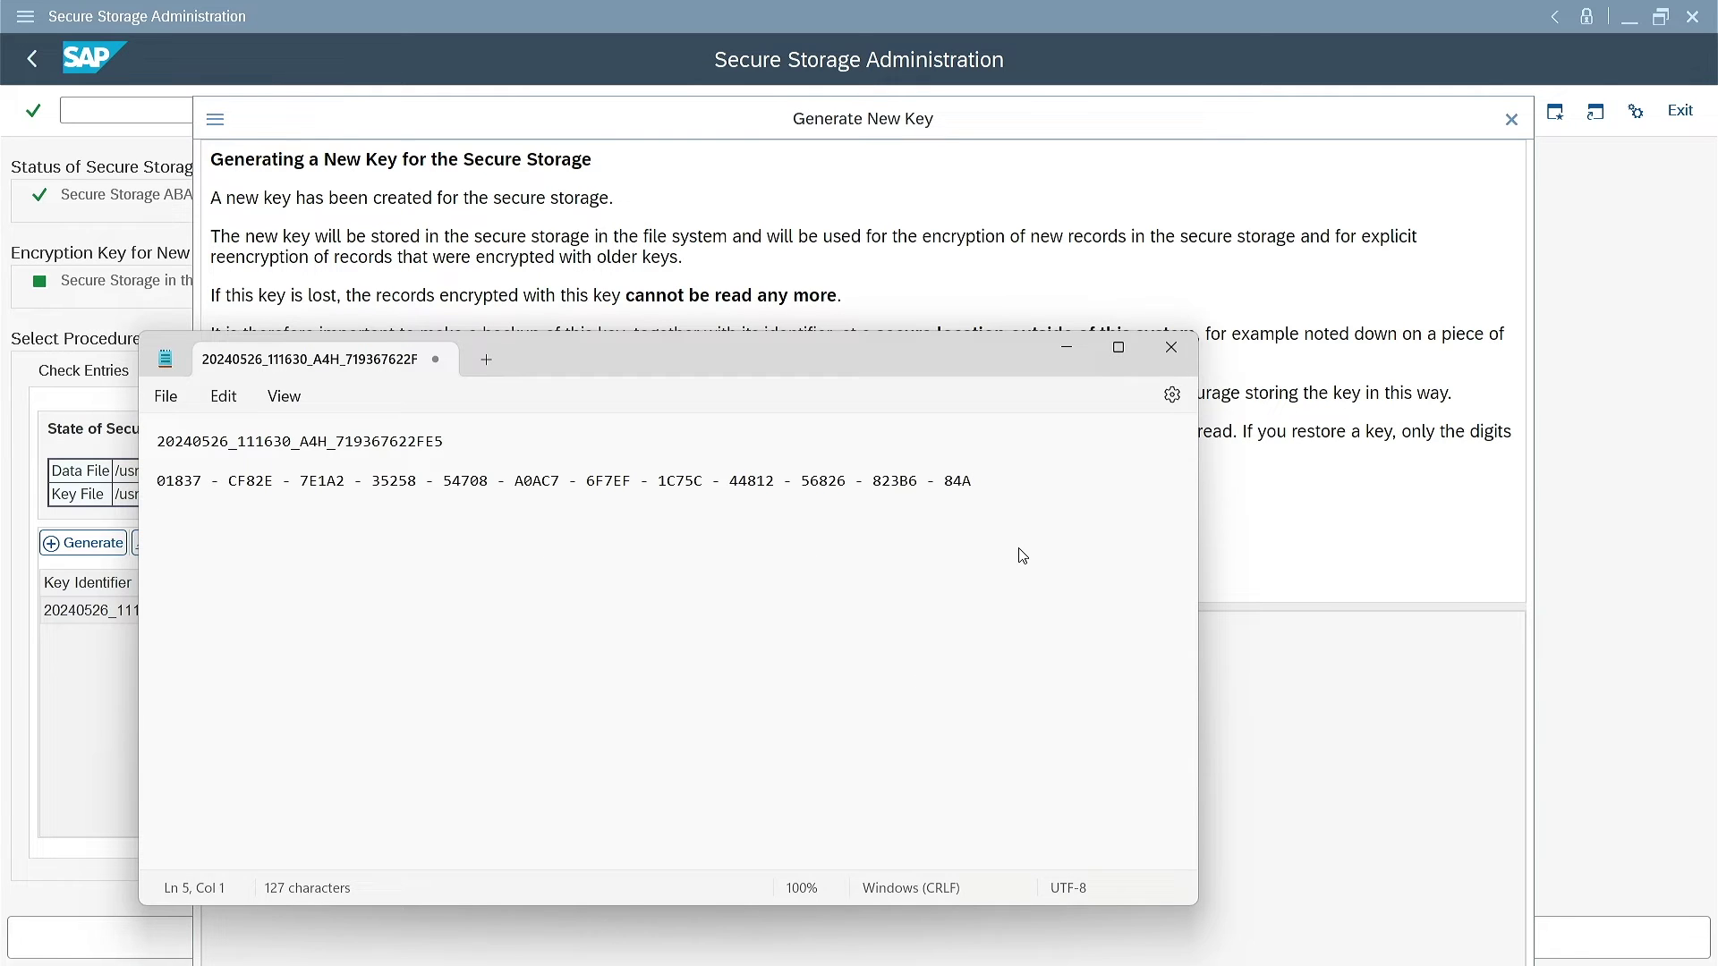
key(ctrl+v)
key(Return)
key(Return)
Copy the full new key value into the Notepad backup below the key ID
click(59, 698)
drag(212, 782, 921, 788)
key(ctrl+c)
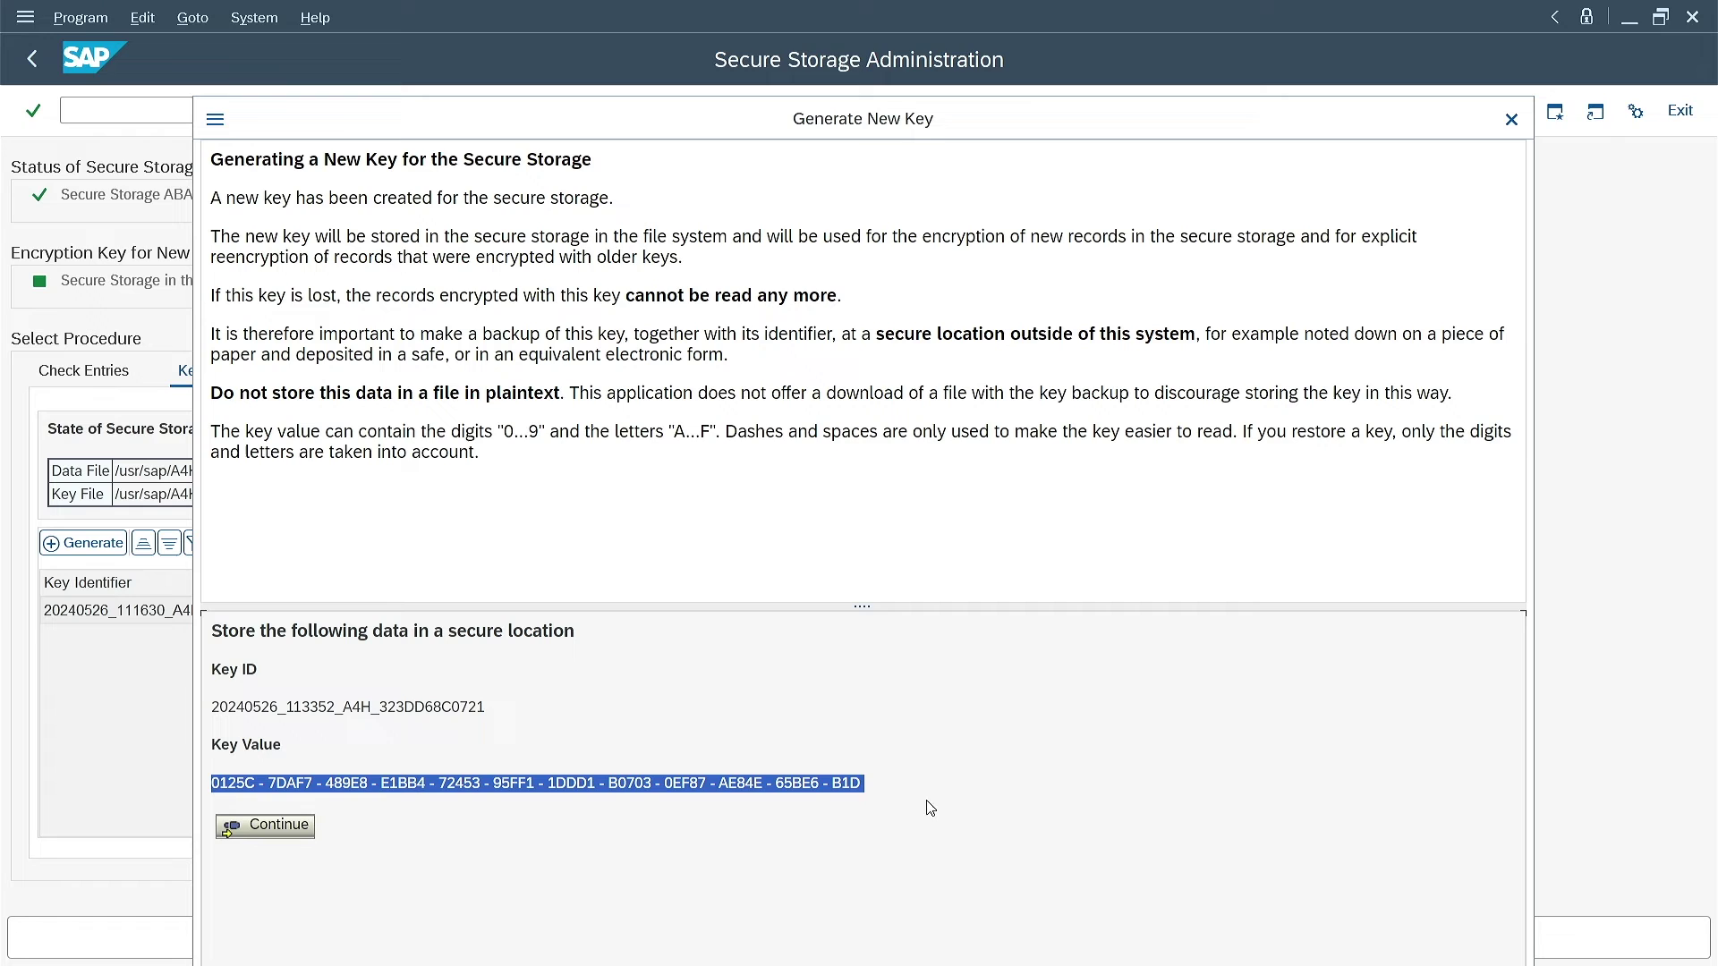
click(966, 783)
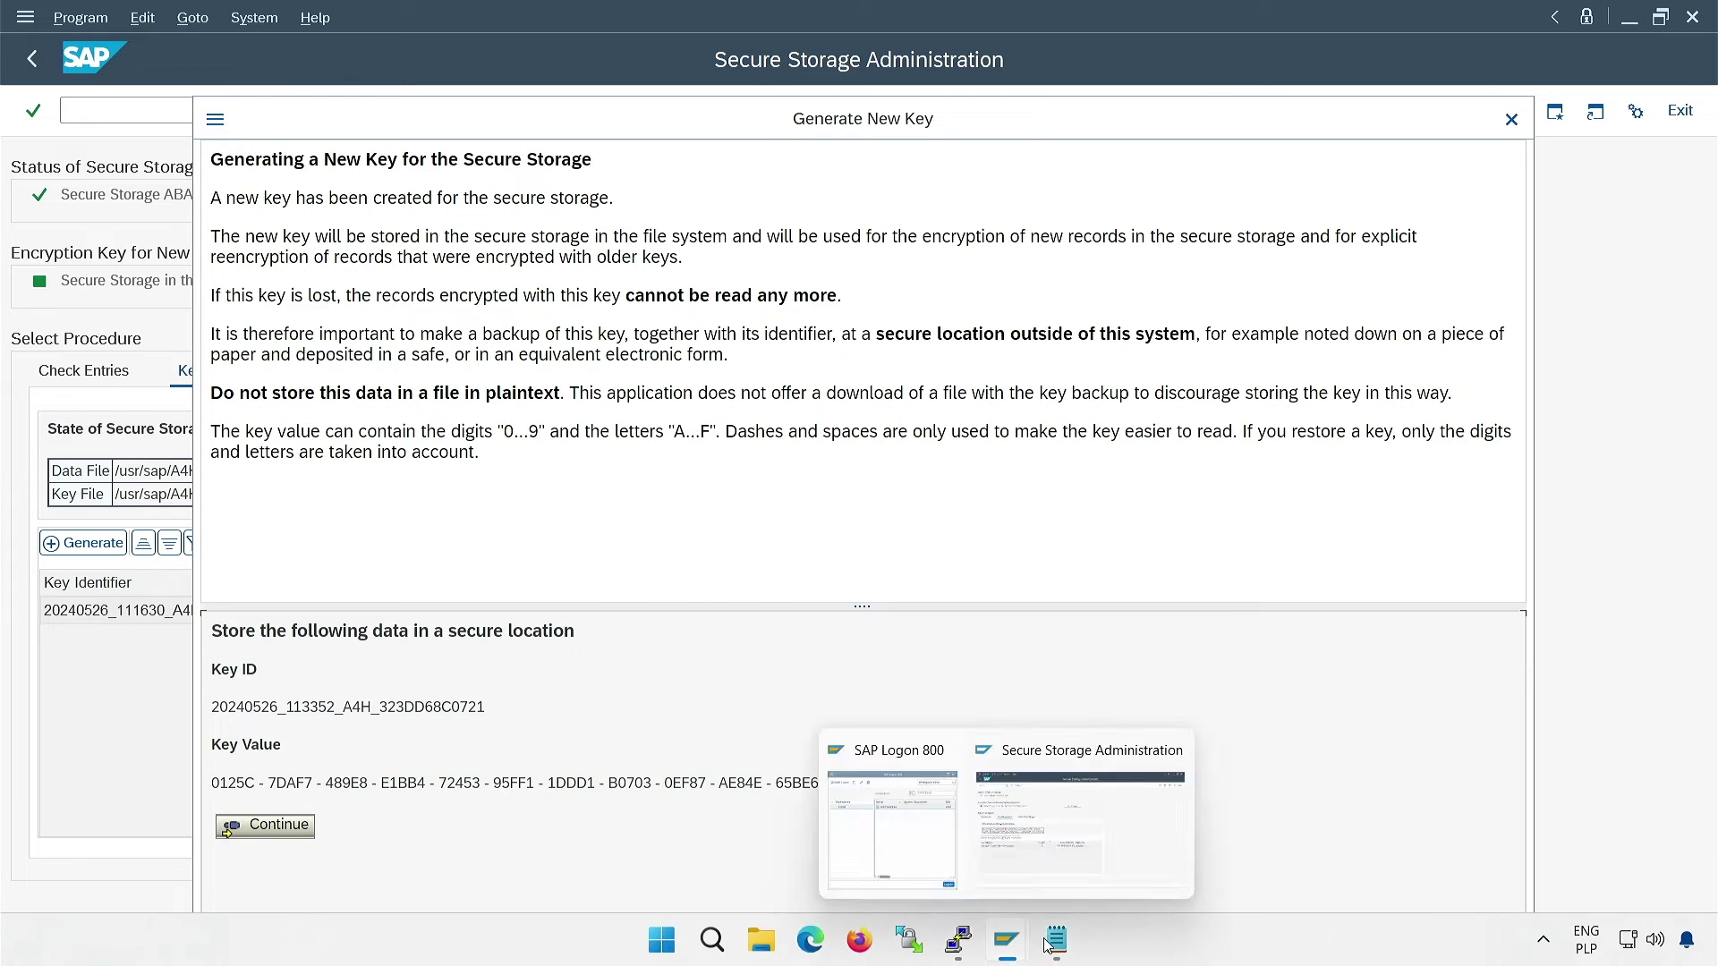
click(1052, 937)
key(ctrl+v)
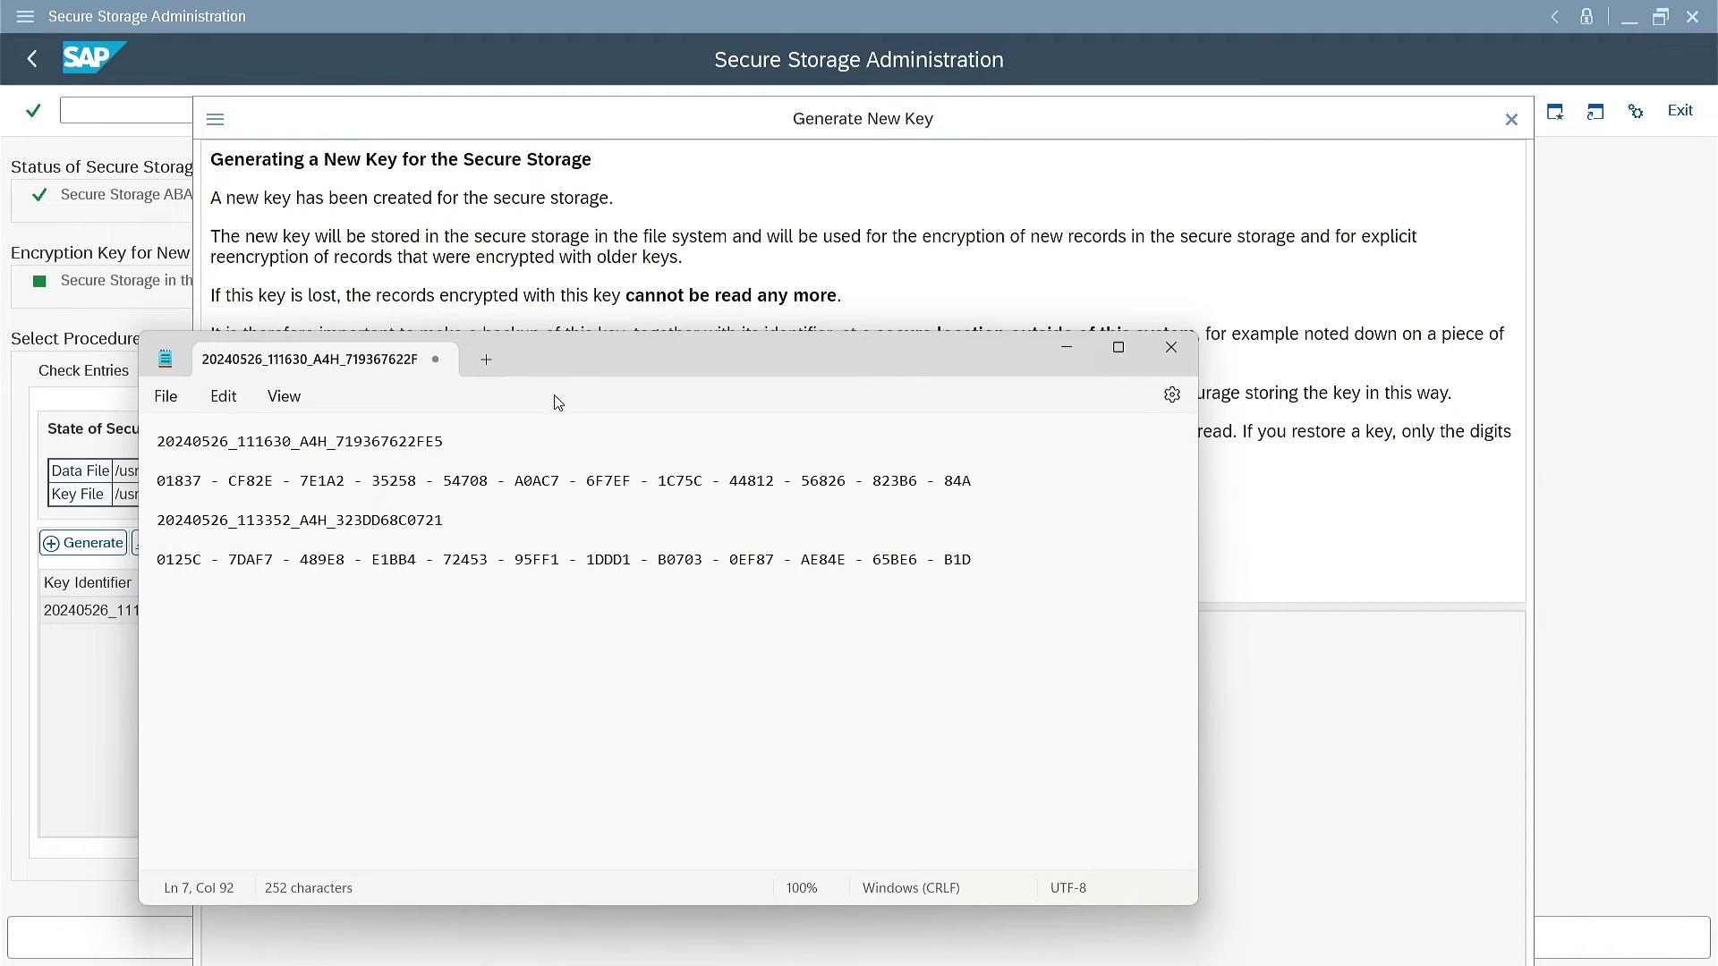
drag(590, 368, 628, 112)
click(275, 834)
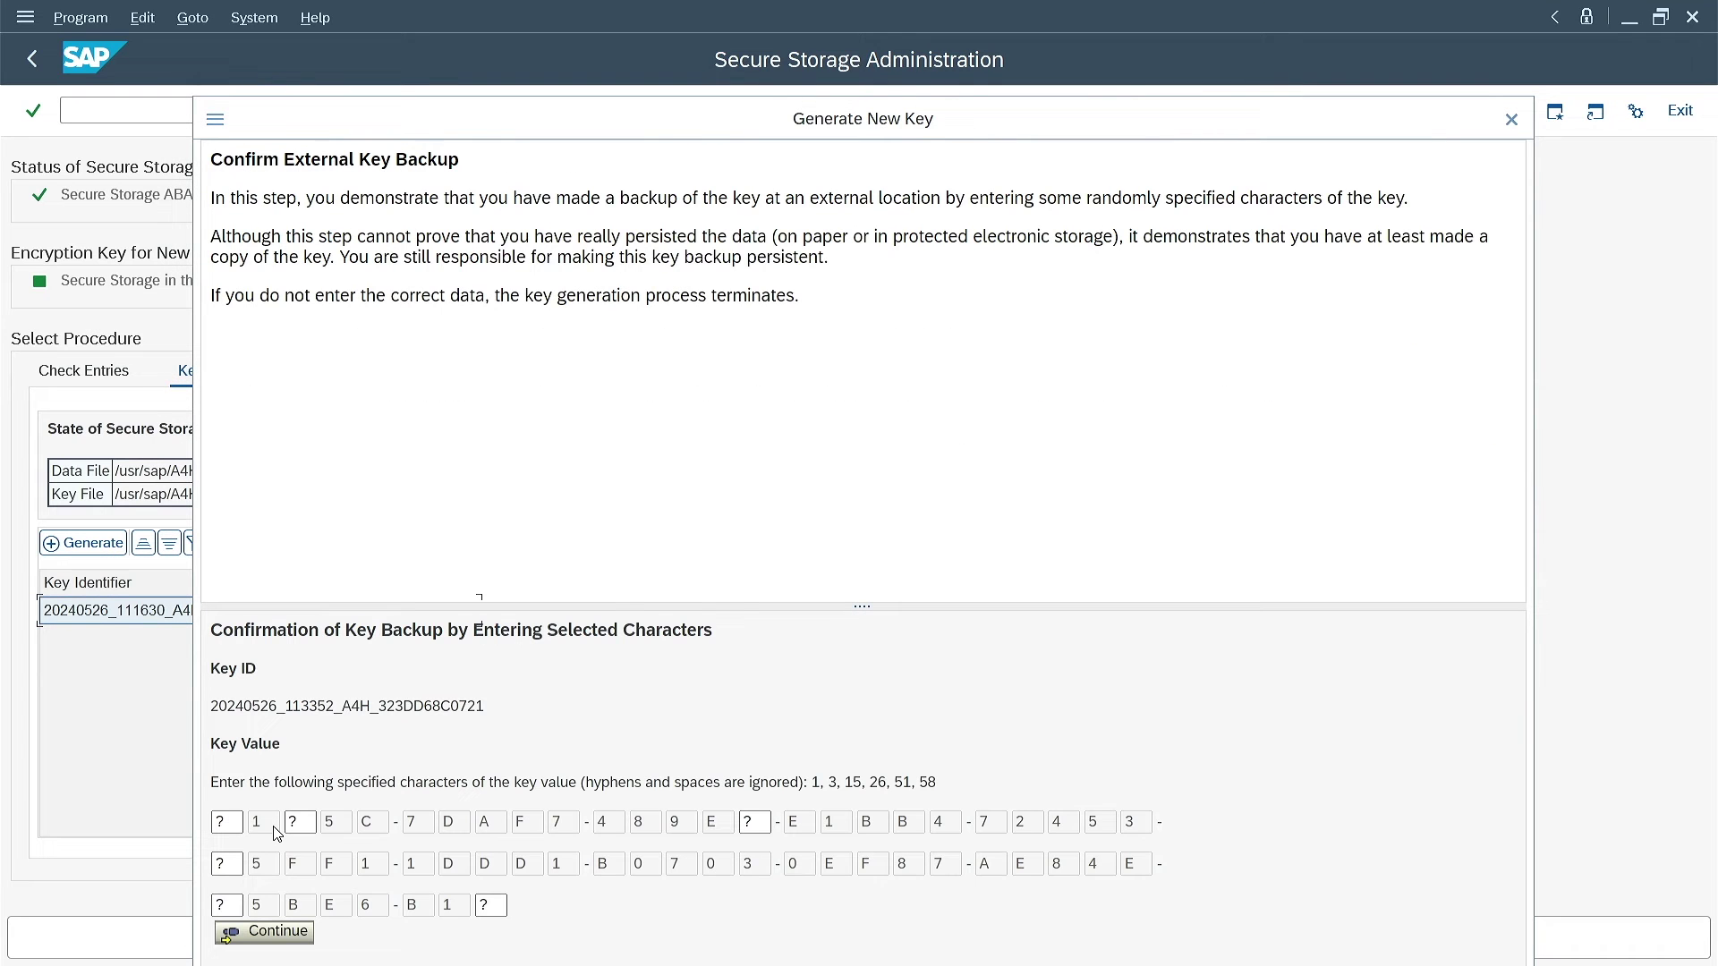
click(1061, 945)
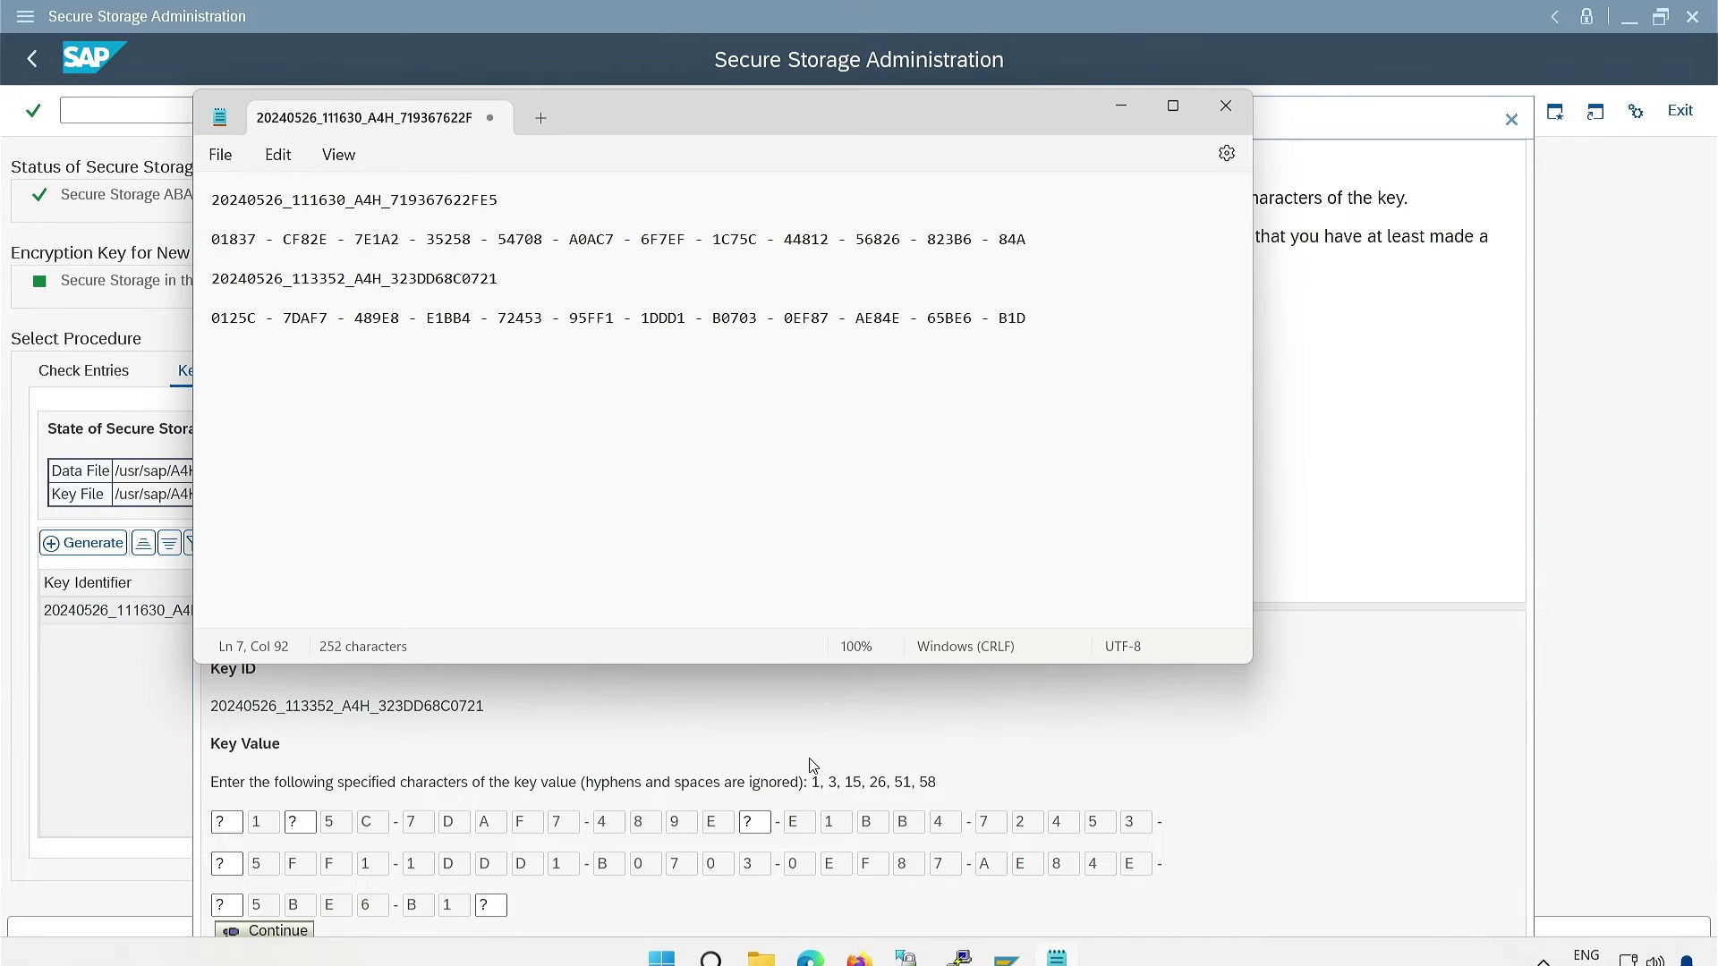
click(236, 822)
text(0)
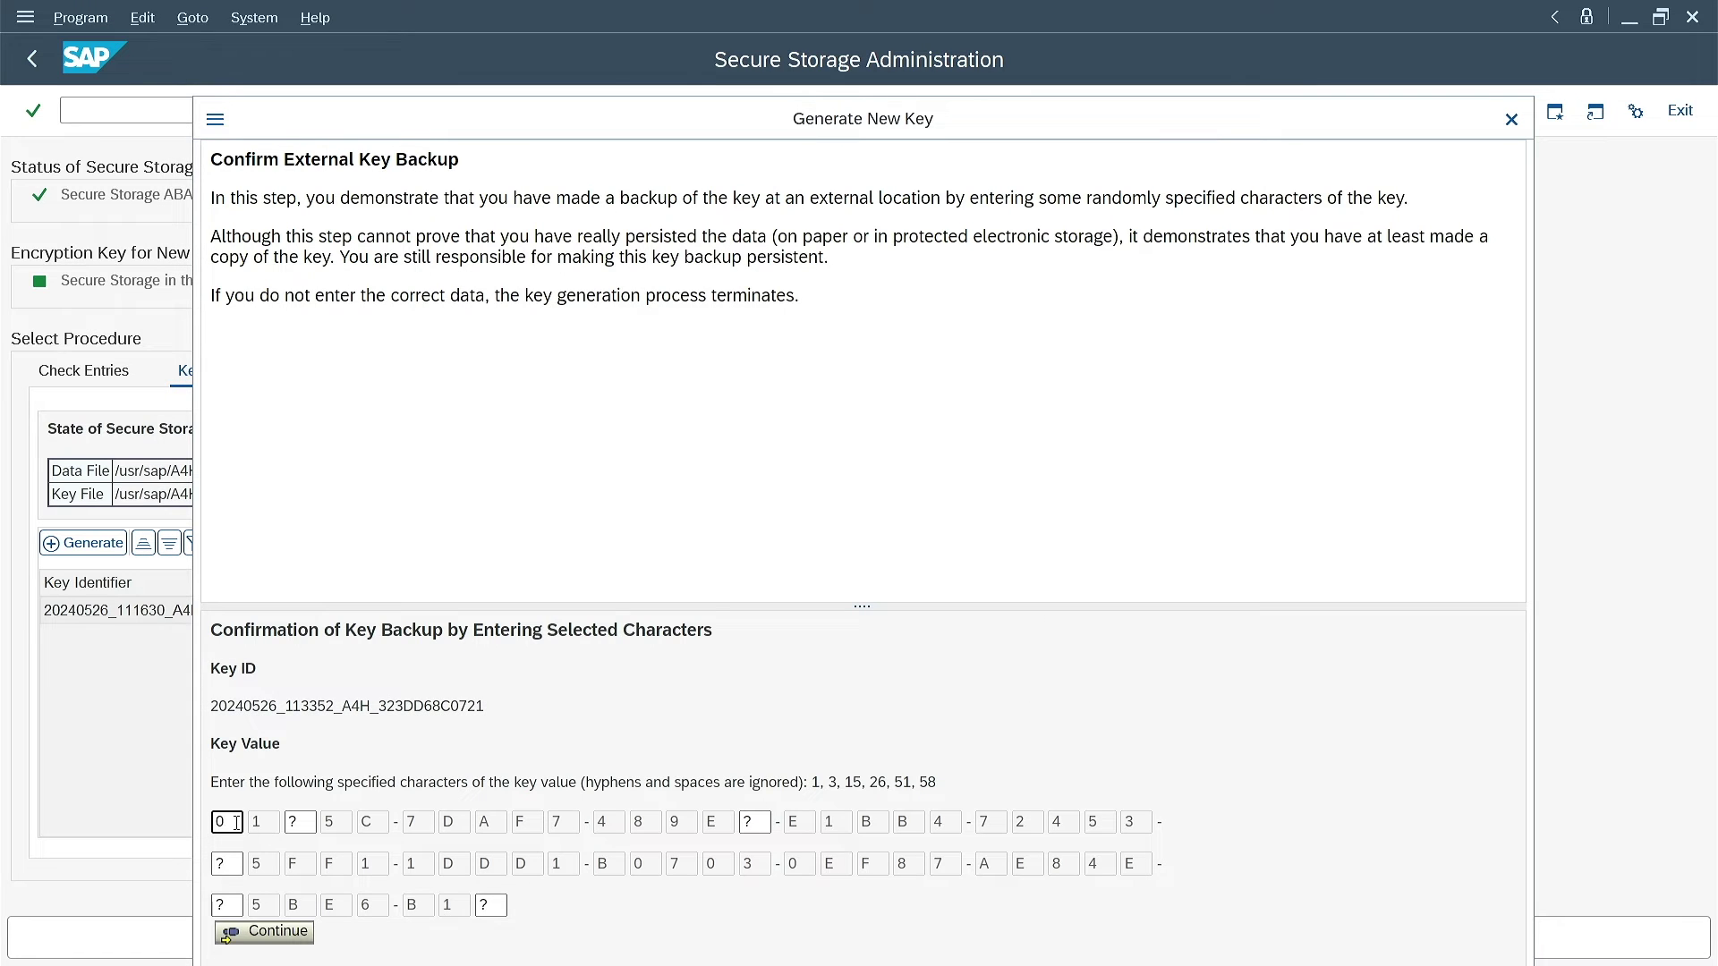
text(2)
click(757, 821)
text(8)
Enter the remaining characters 9, 6 and D, submit, then re-encrypt existing entries with the new key
click(232, 860)
text(9)
click(231, 904)
text(6)
click(490, 906)
text(D)
click(294, 931)
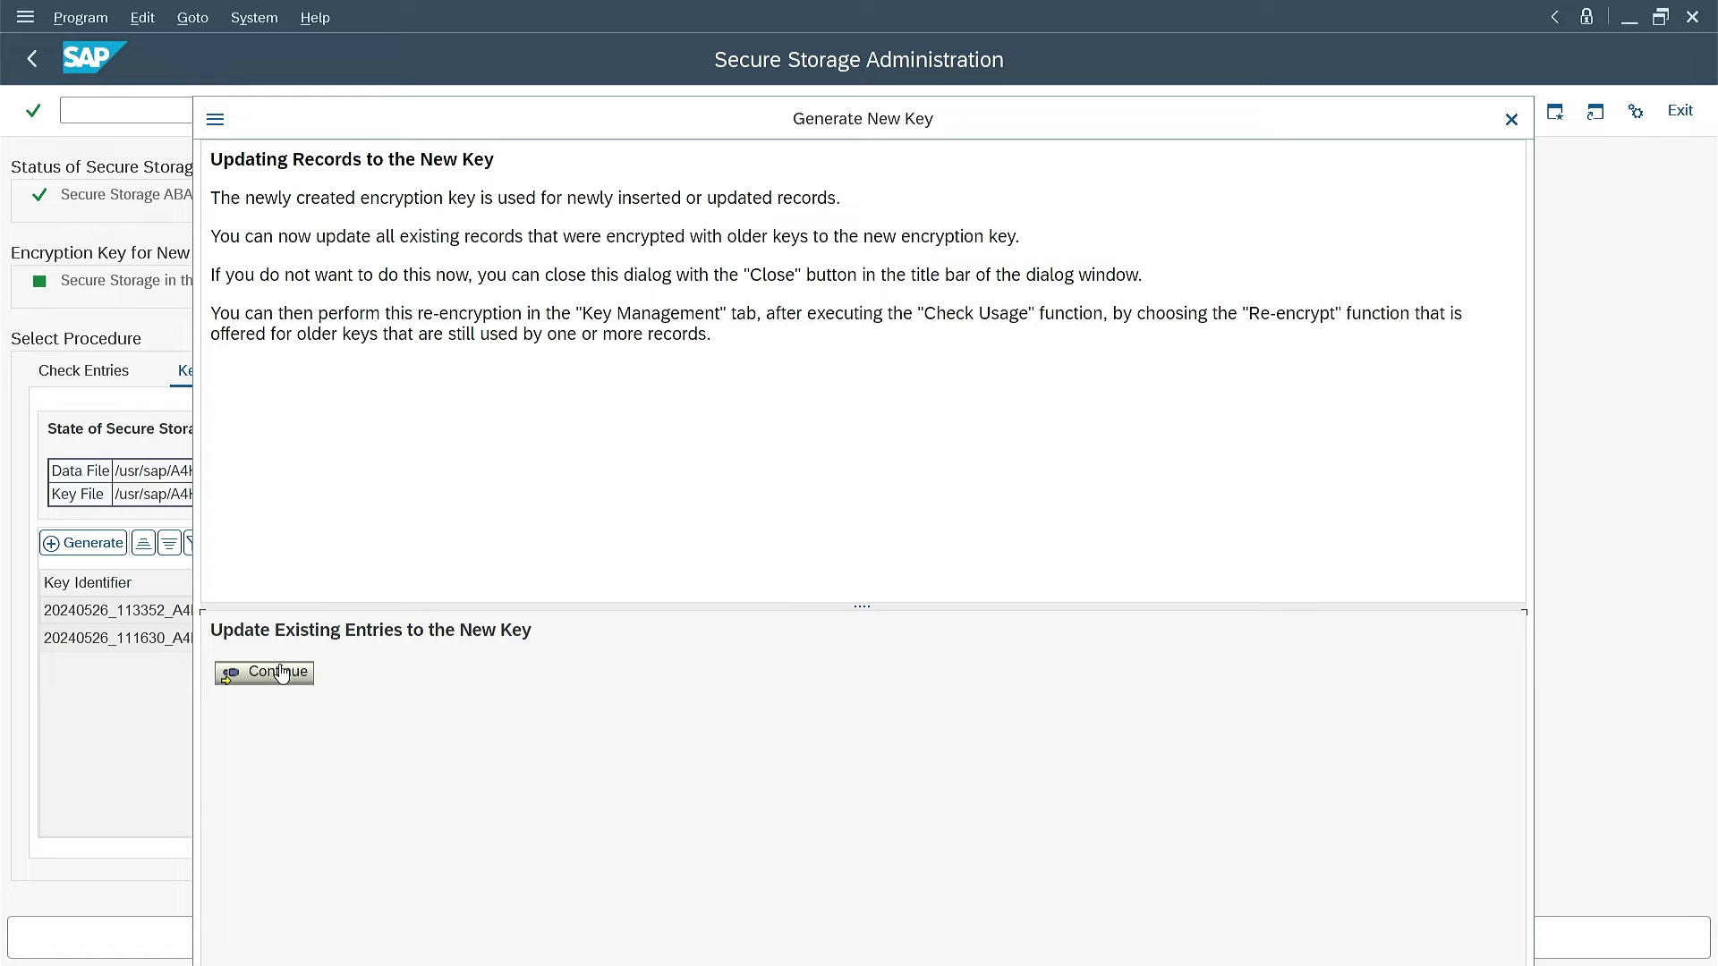
click(281, 672)
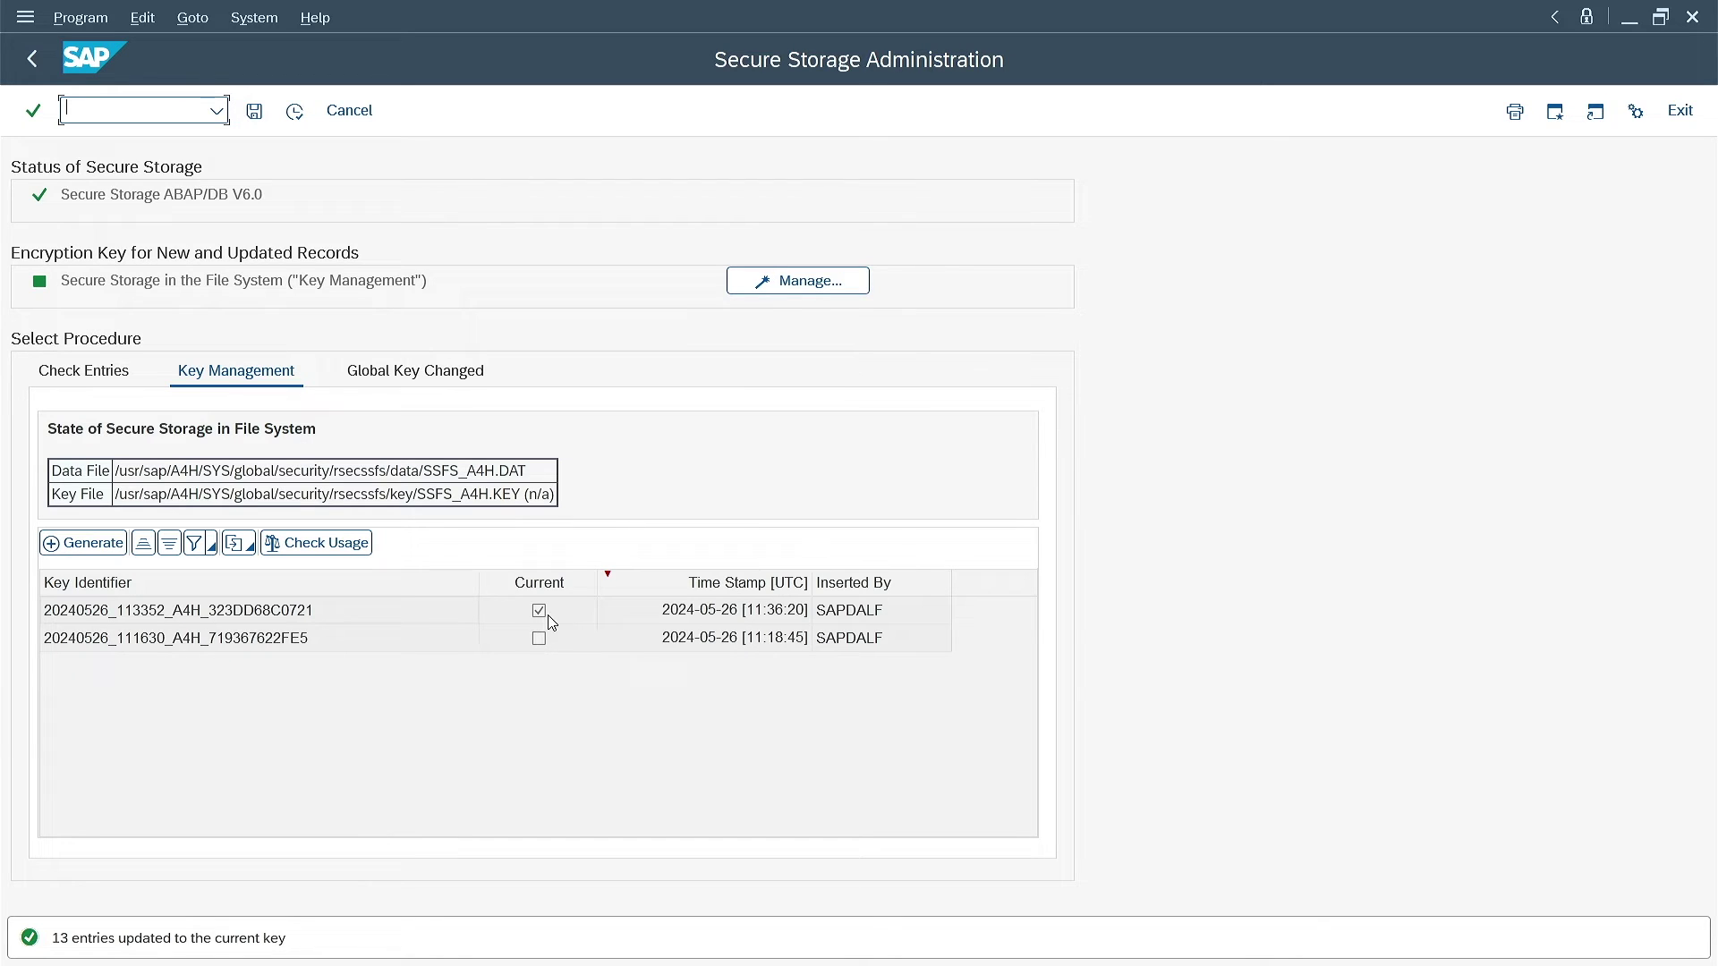
Check key usage (13 entries on the new key, 0 on the old) and try deleting the old key
click(320, 544)
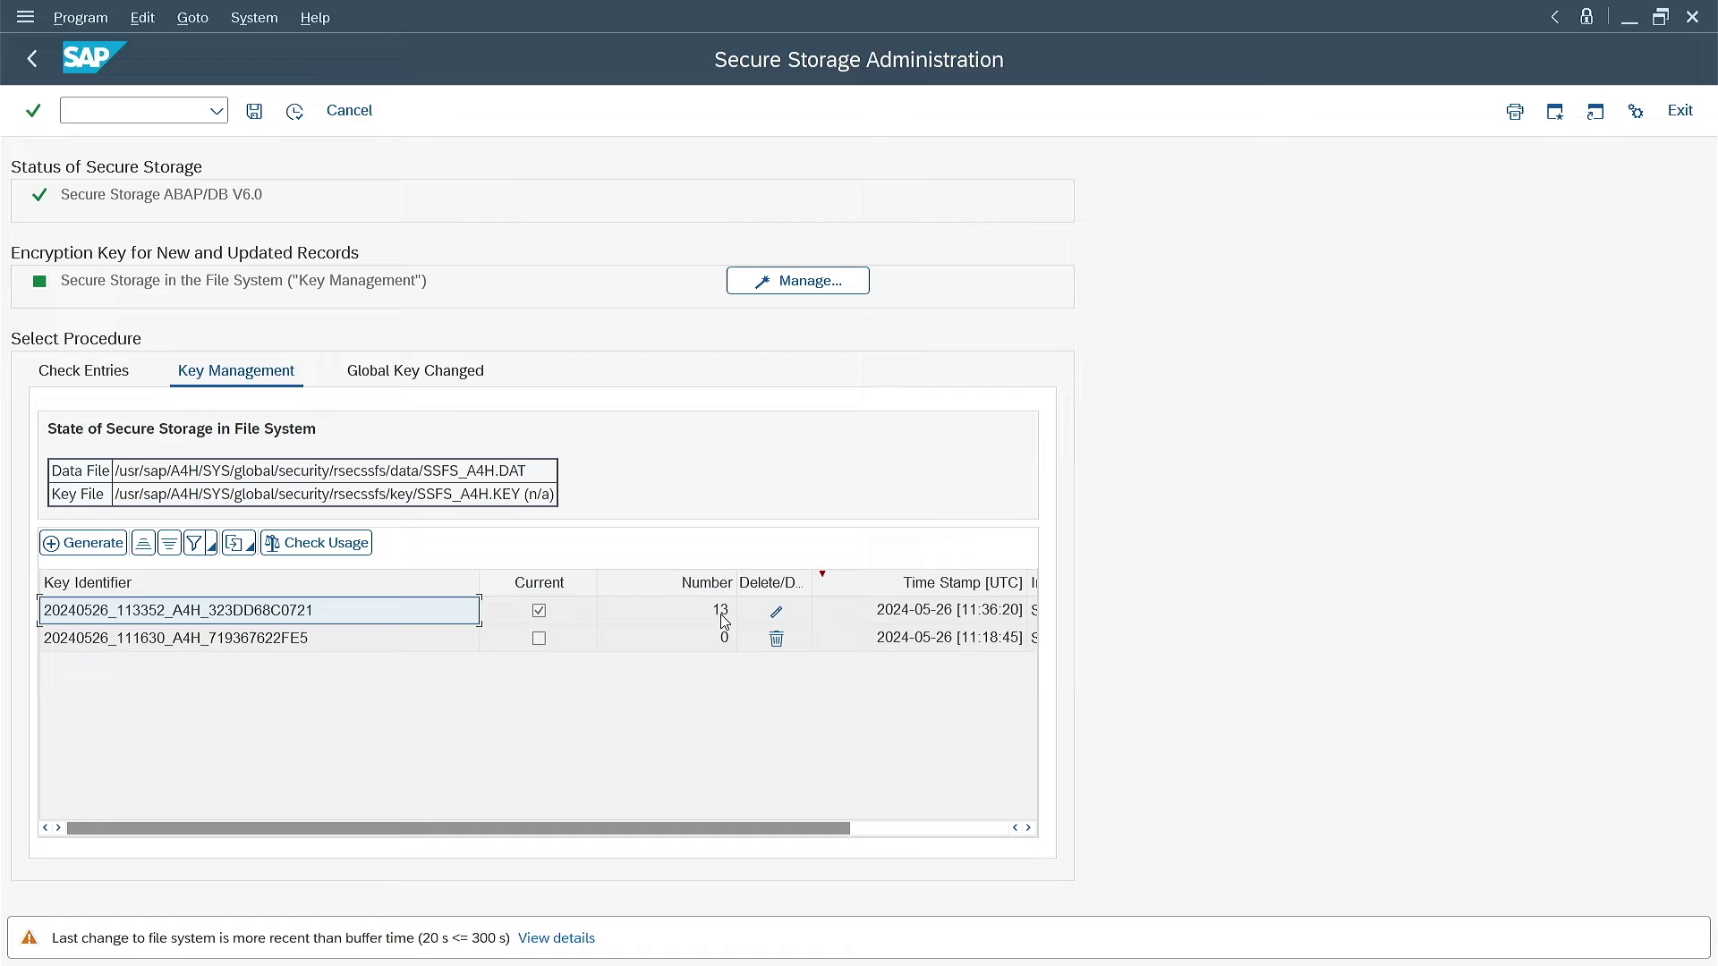
click(777, 641)
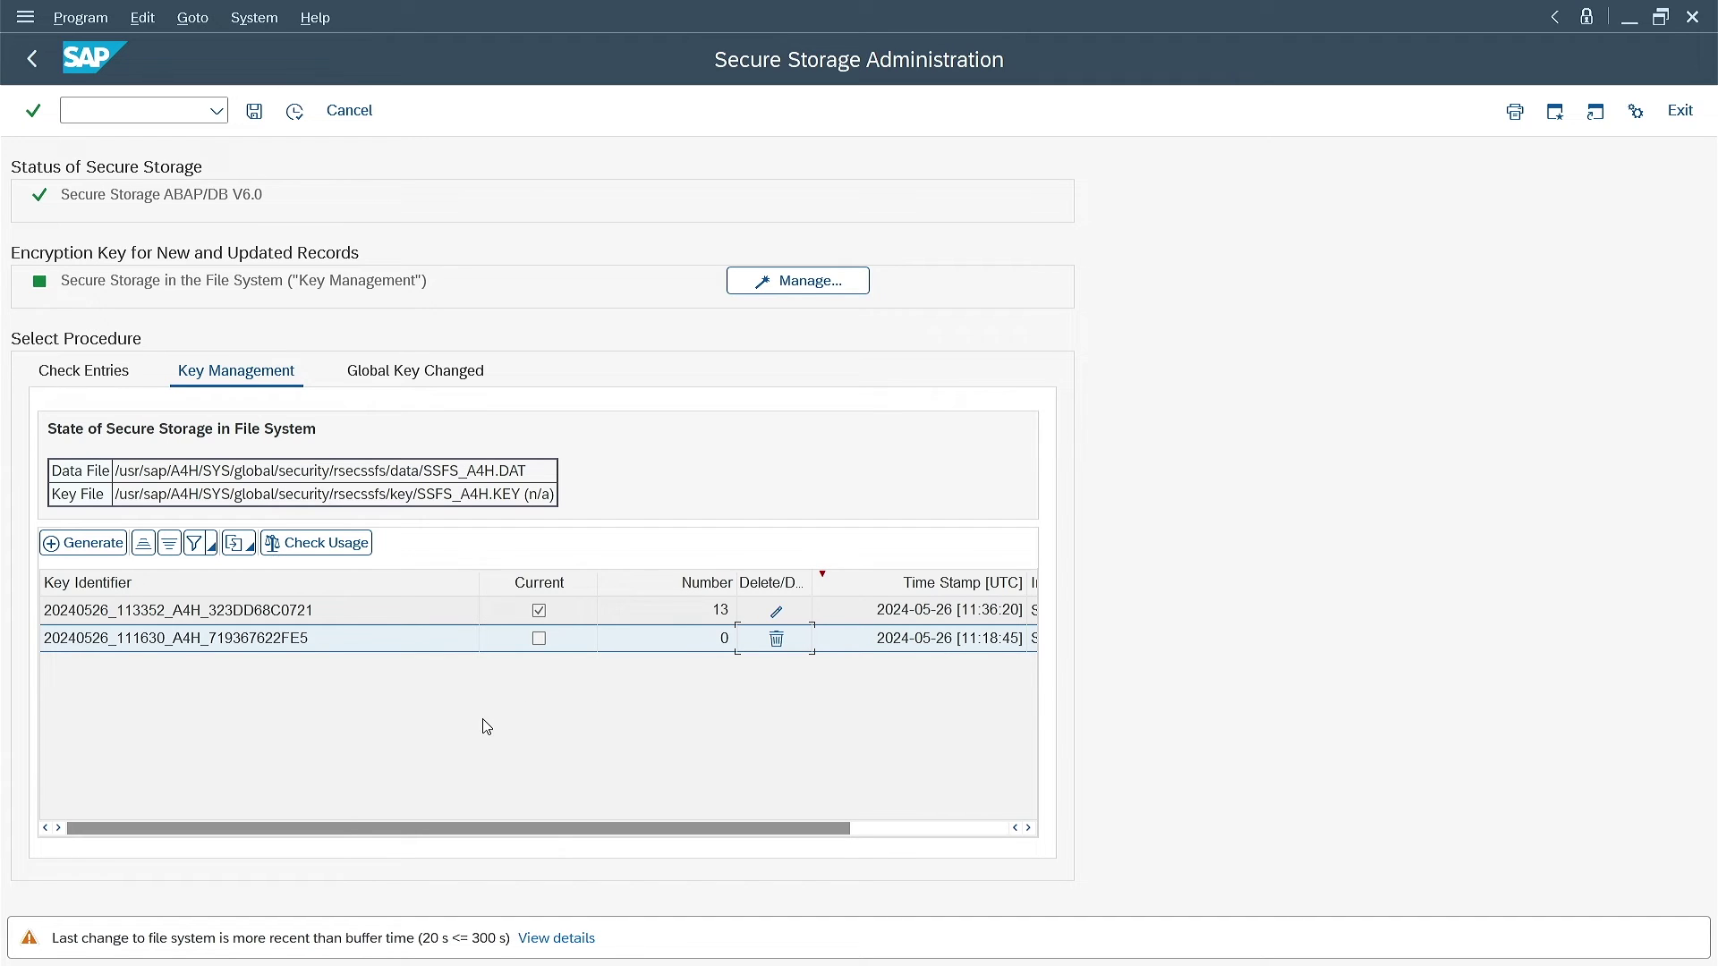
click(954, 939)
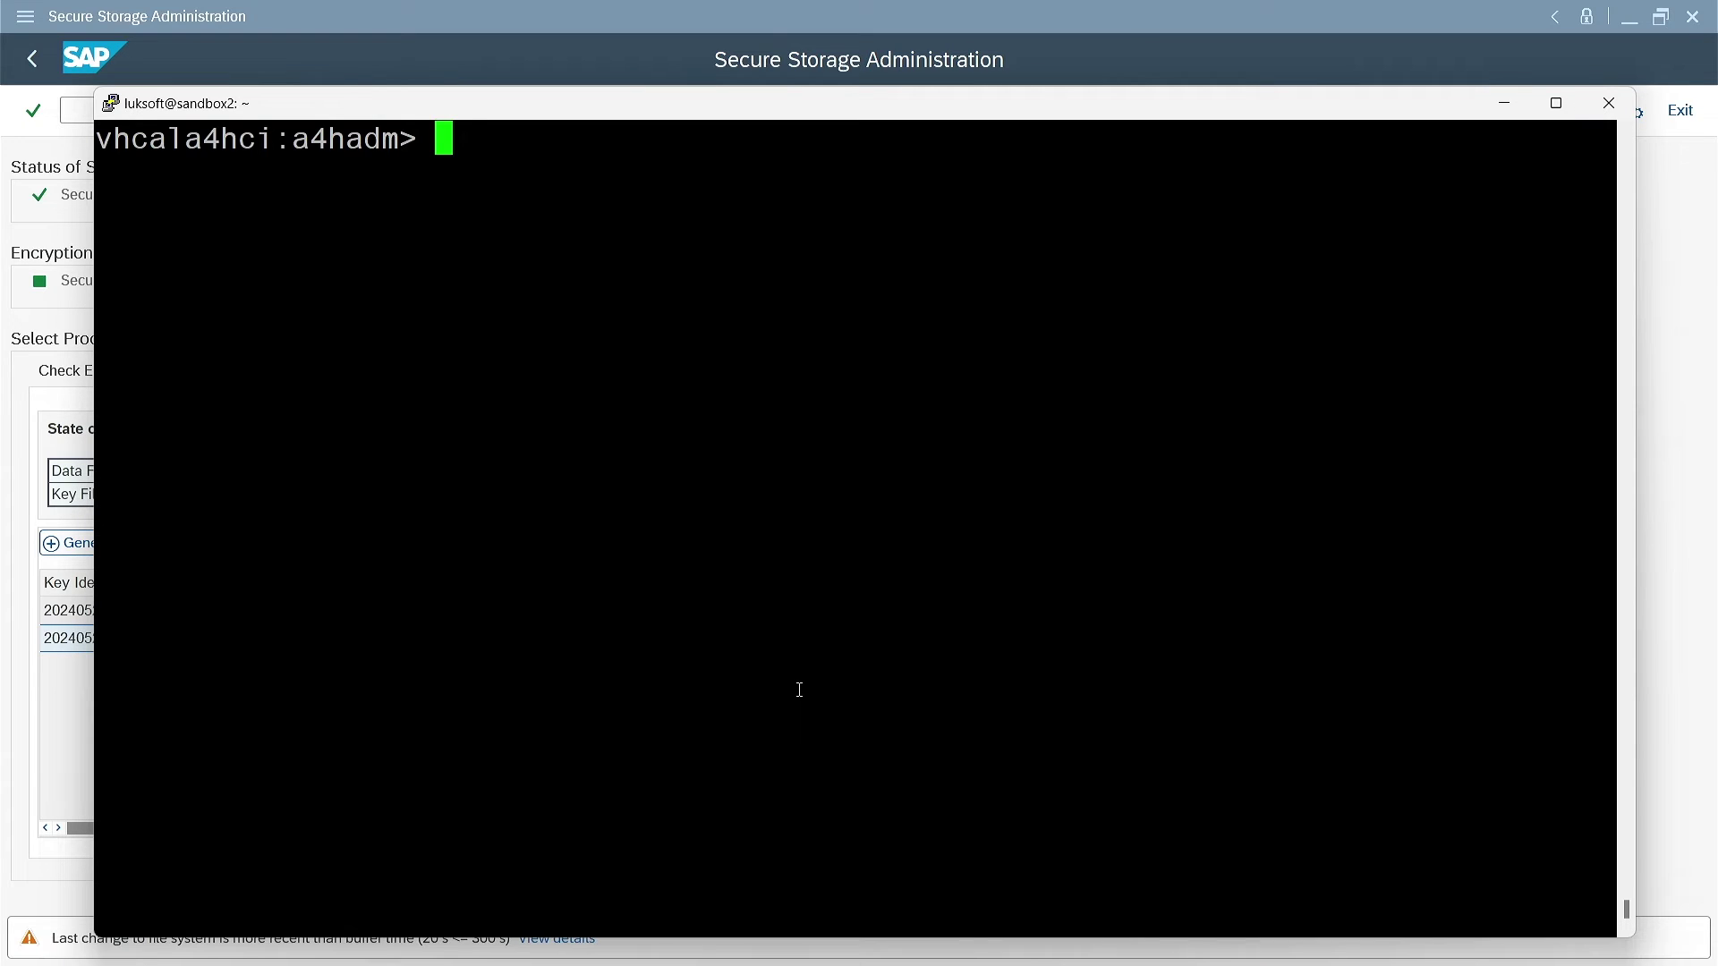
Run rsecssfx list and review the 5 active records, 4 encrypted and 1 plain
text(rsecssfx list)
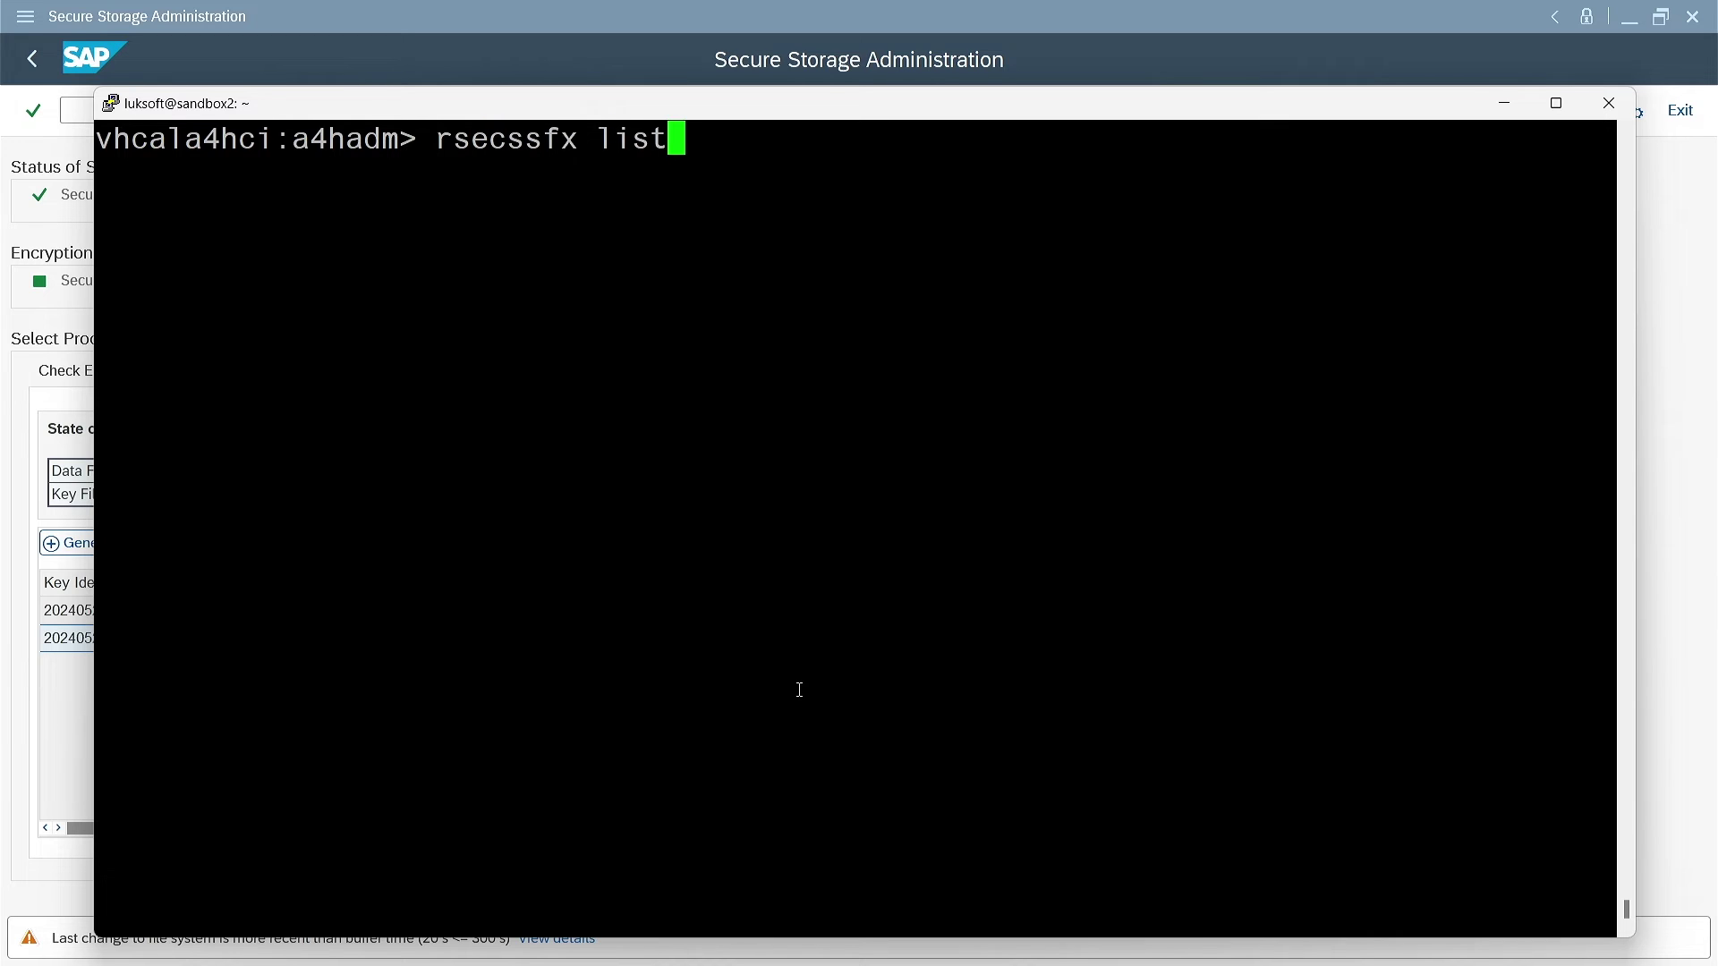
key(Return)
scroll(807, 660, up, 4)
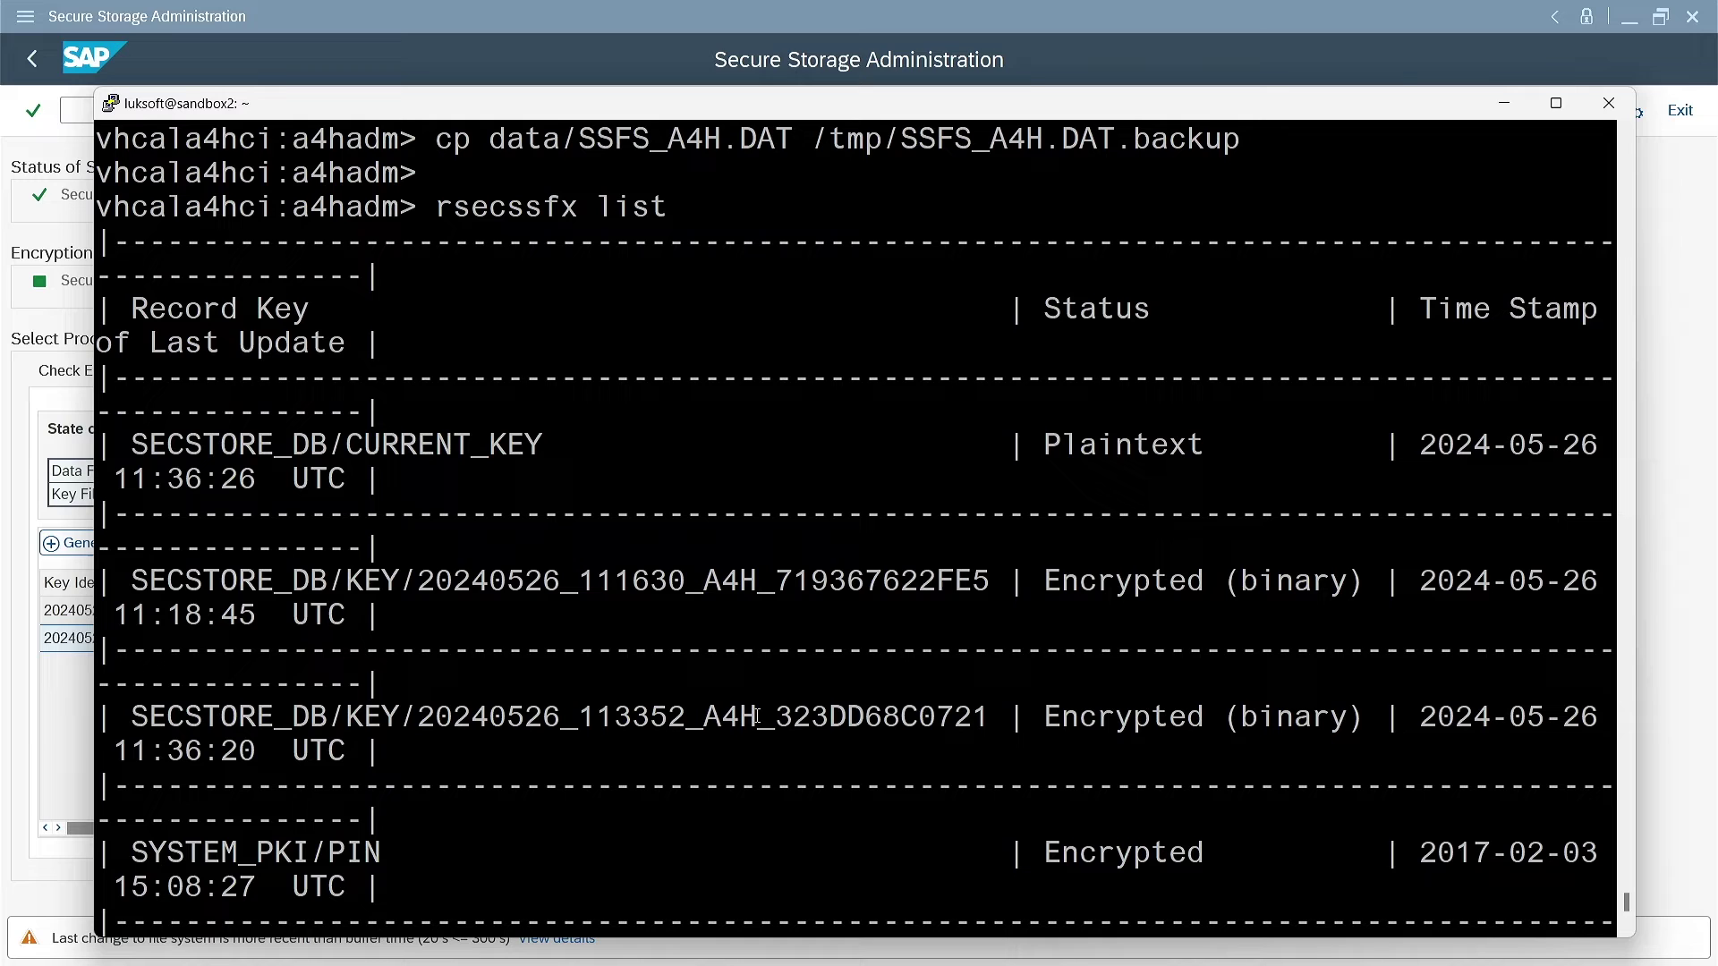
scroll(757, 716, down, 4)
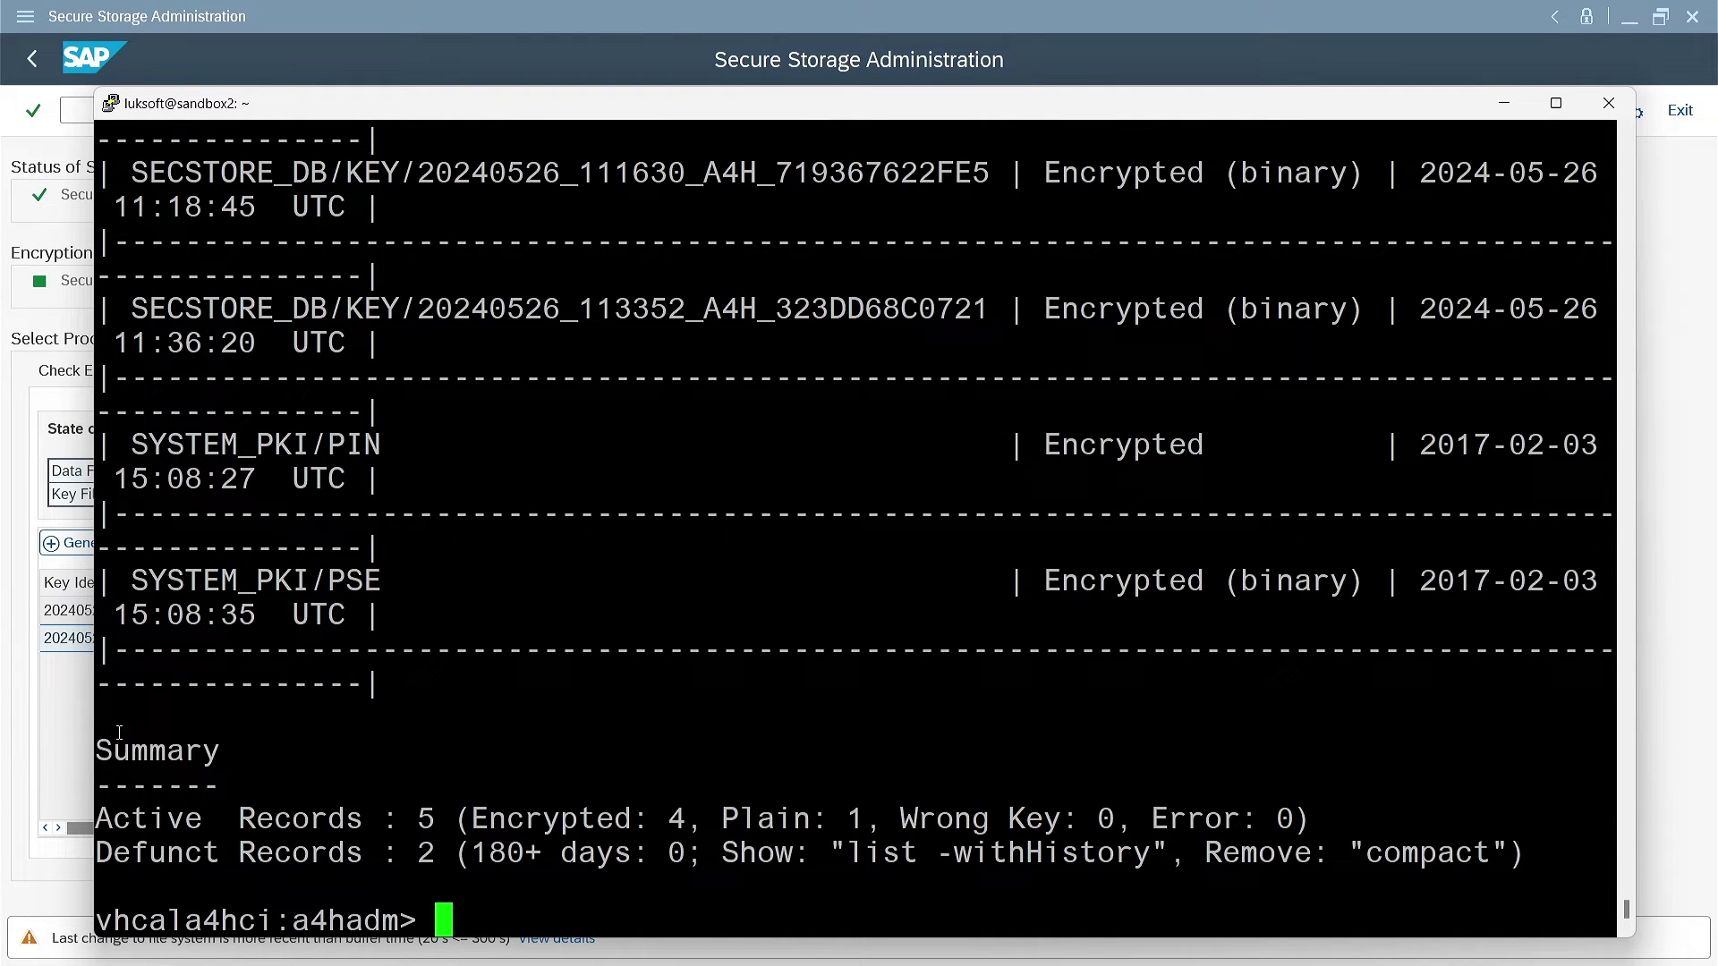
click(28, 748)
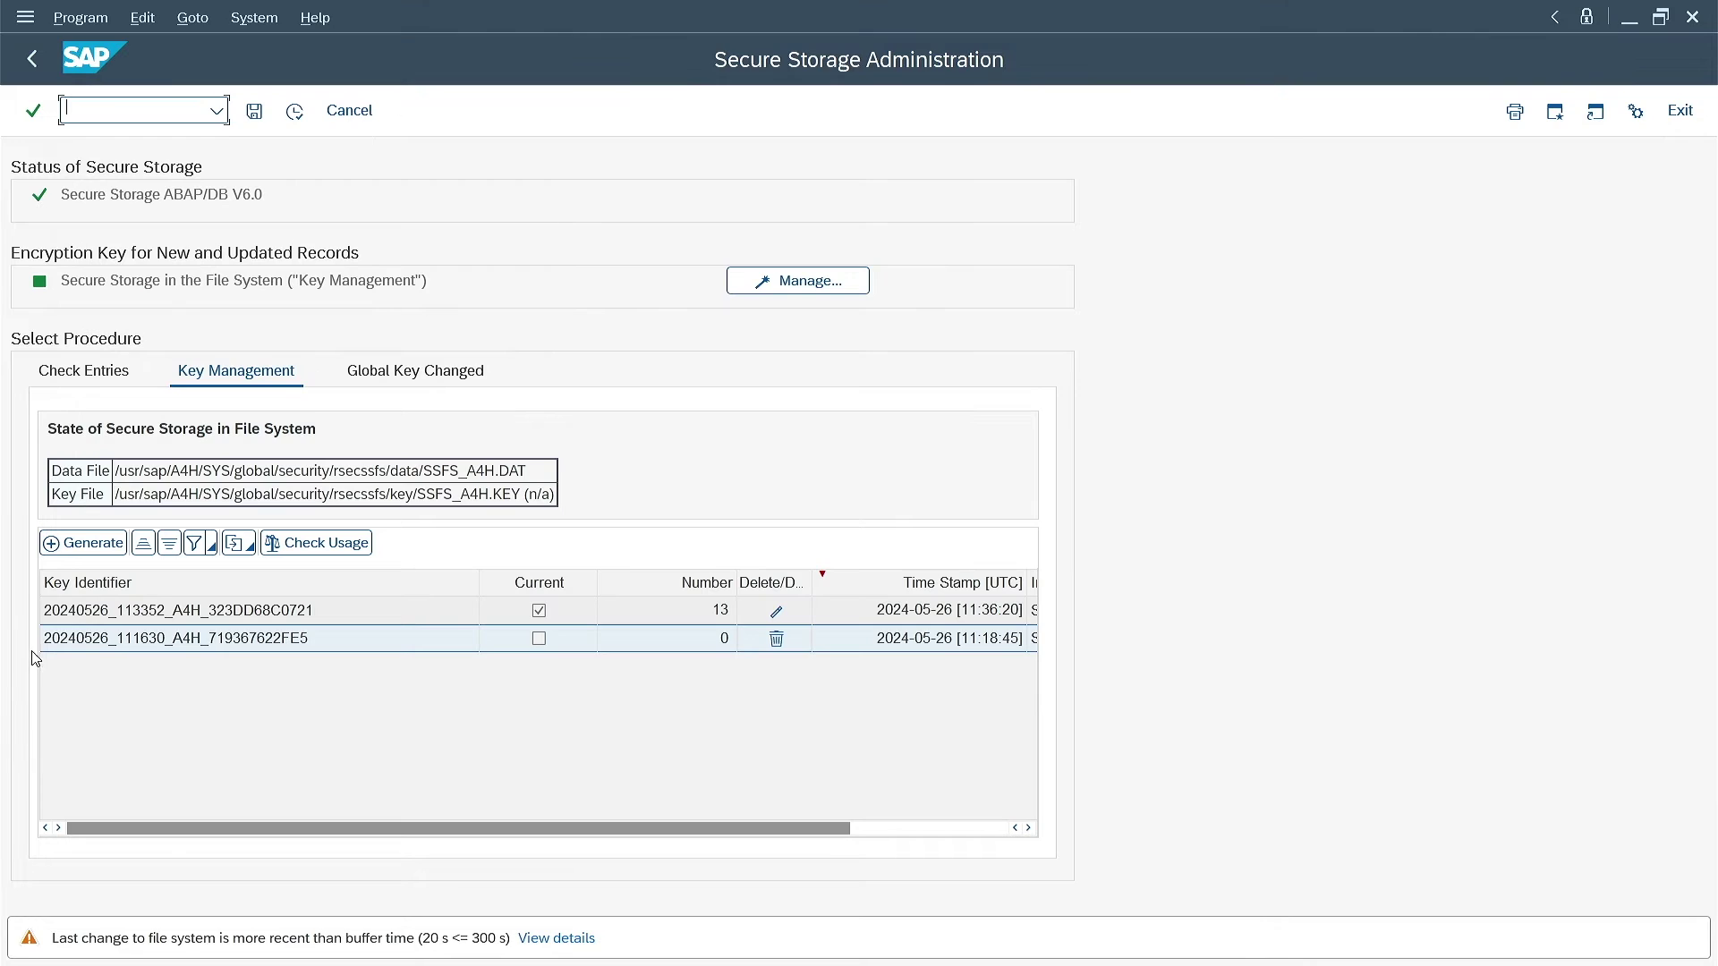
Execute Check Entries to display the secure storage content with all 13 entries passing
click(98, 385)
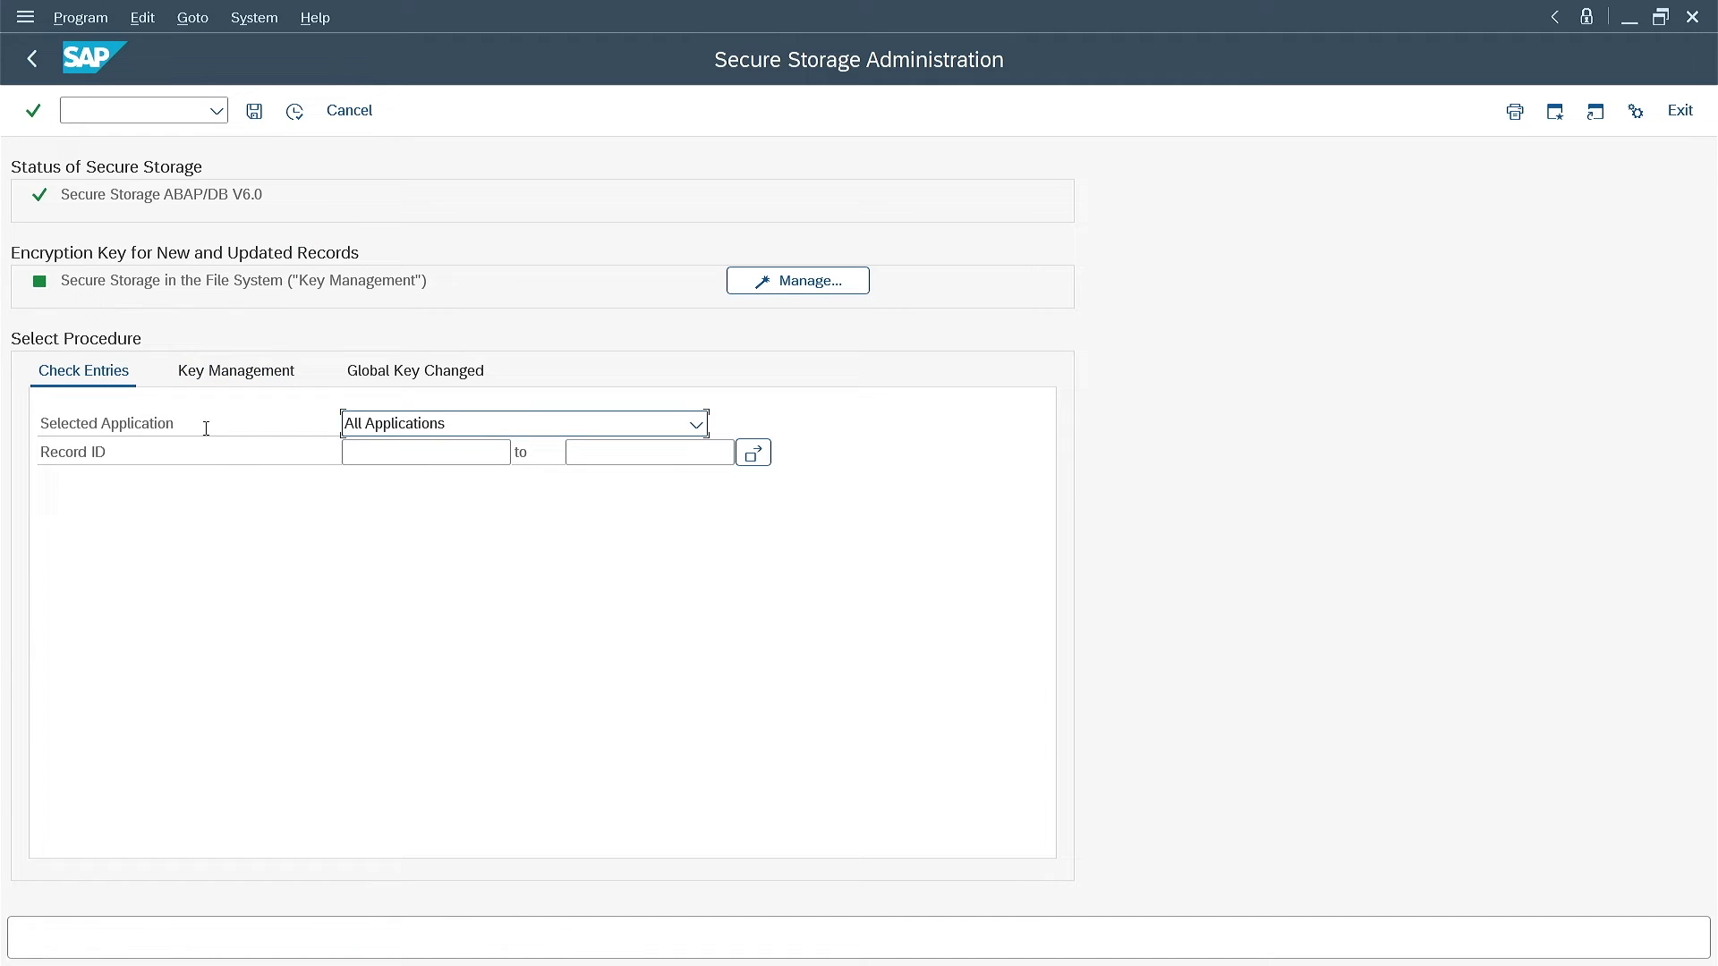
click(294, 111)
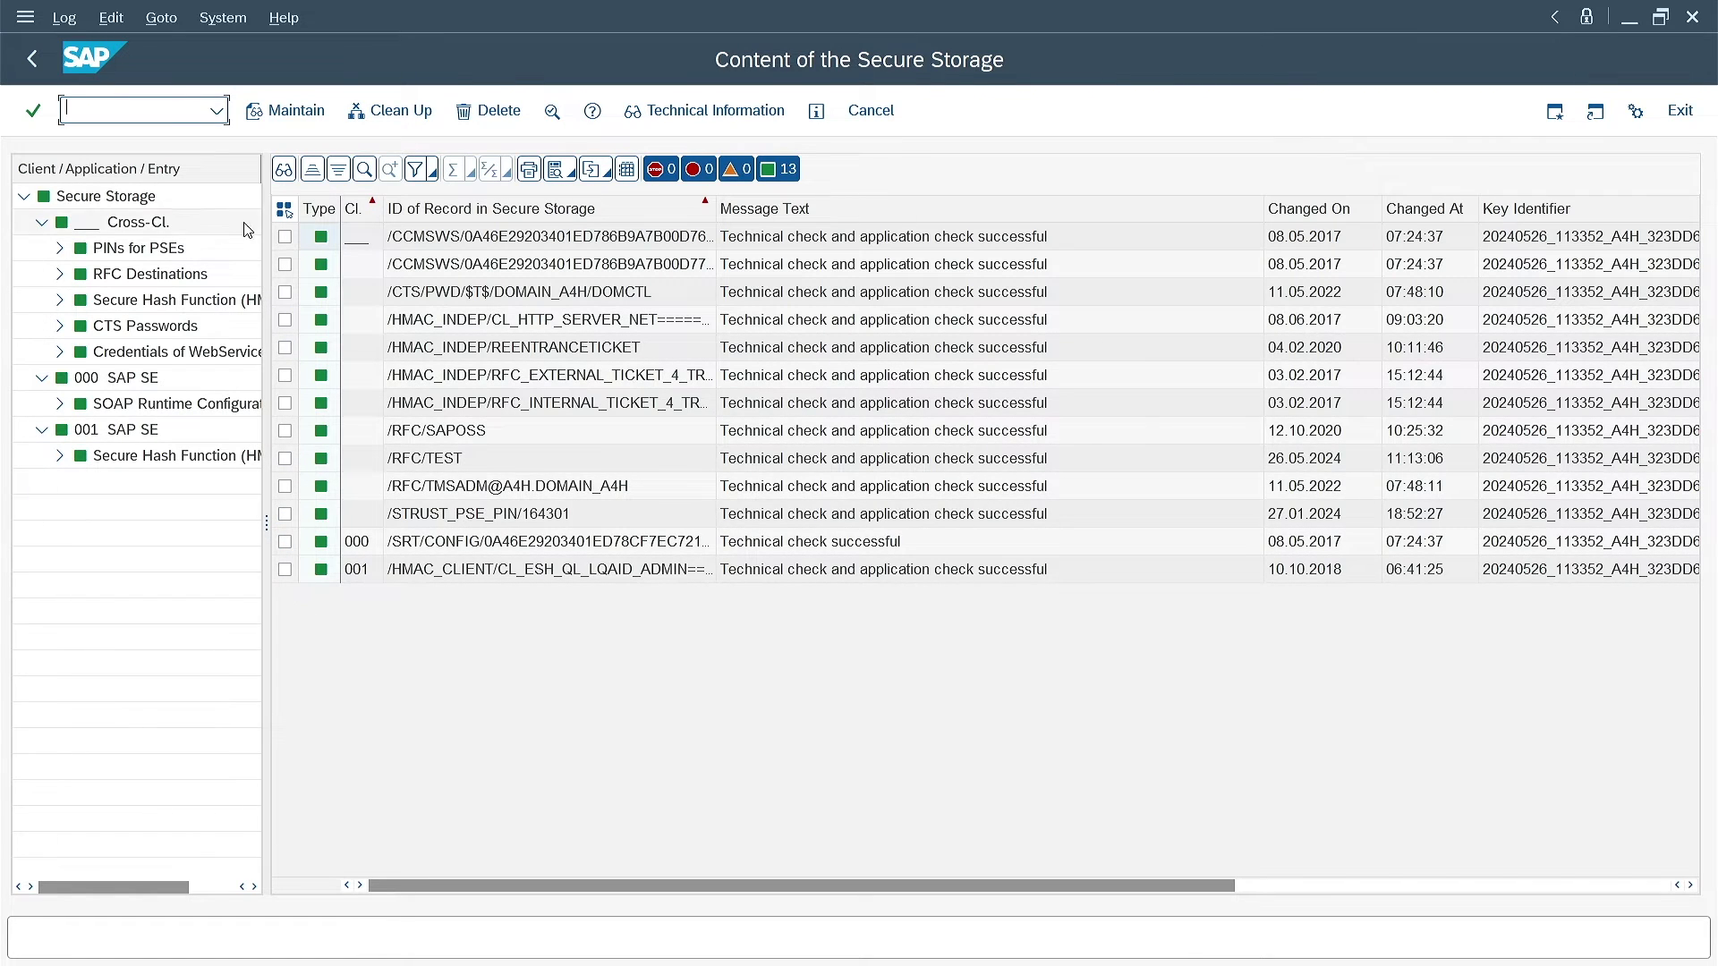
In SM59, create destination TEST2 as an RFC connection to an ABAP system (type 3)
text(/nsm59)
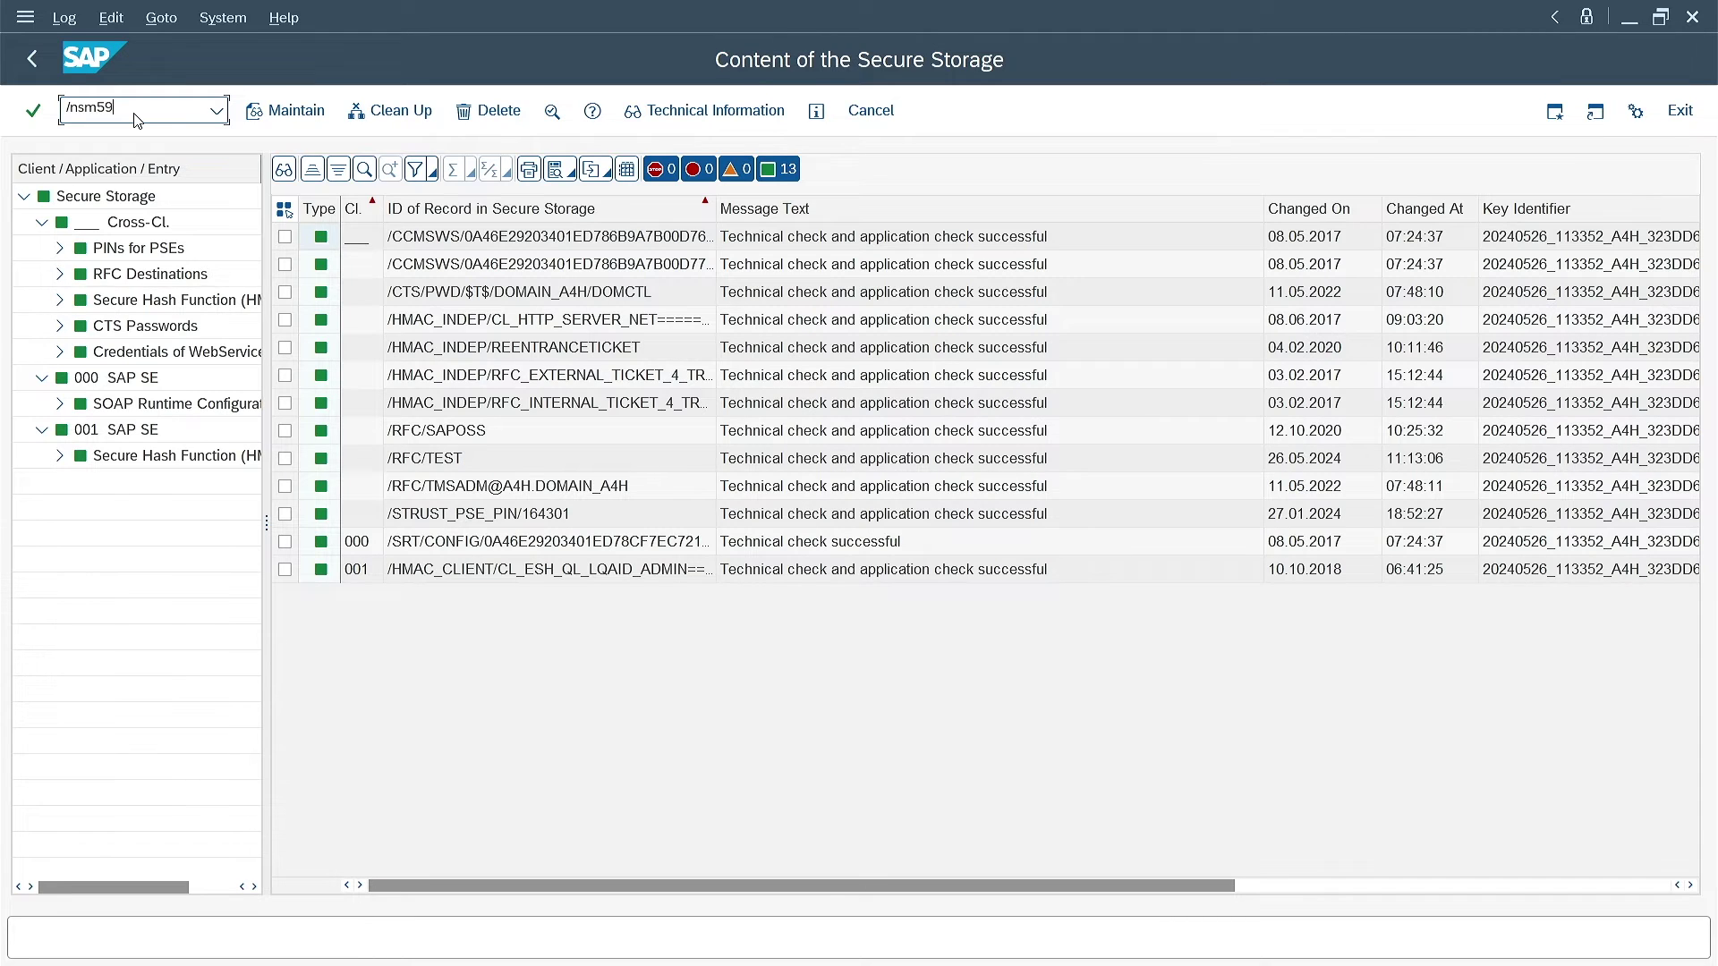
key(Return)
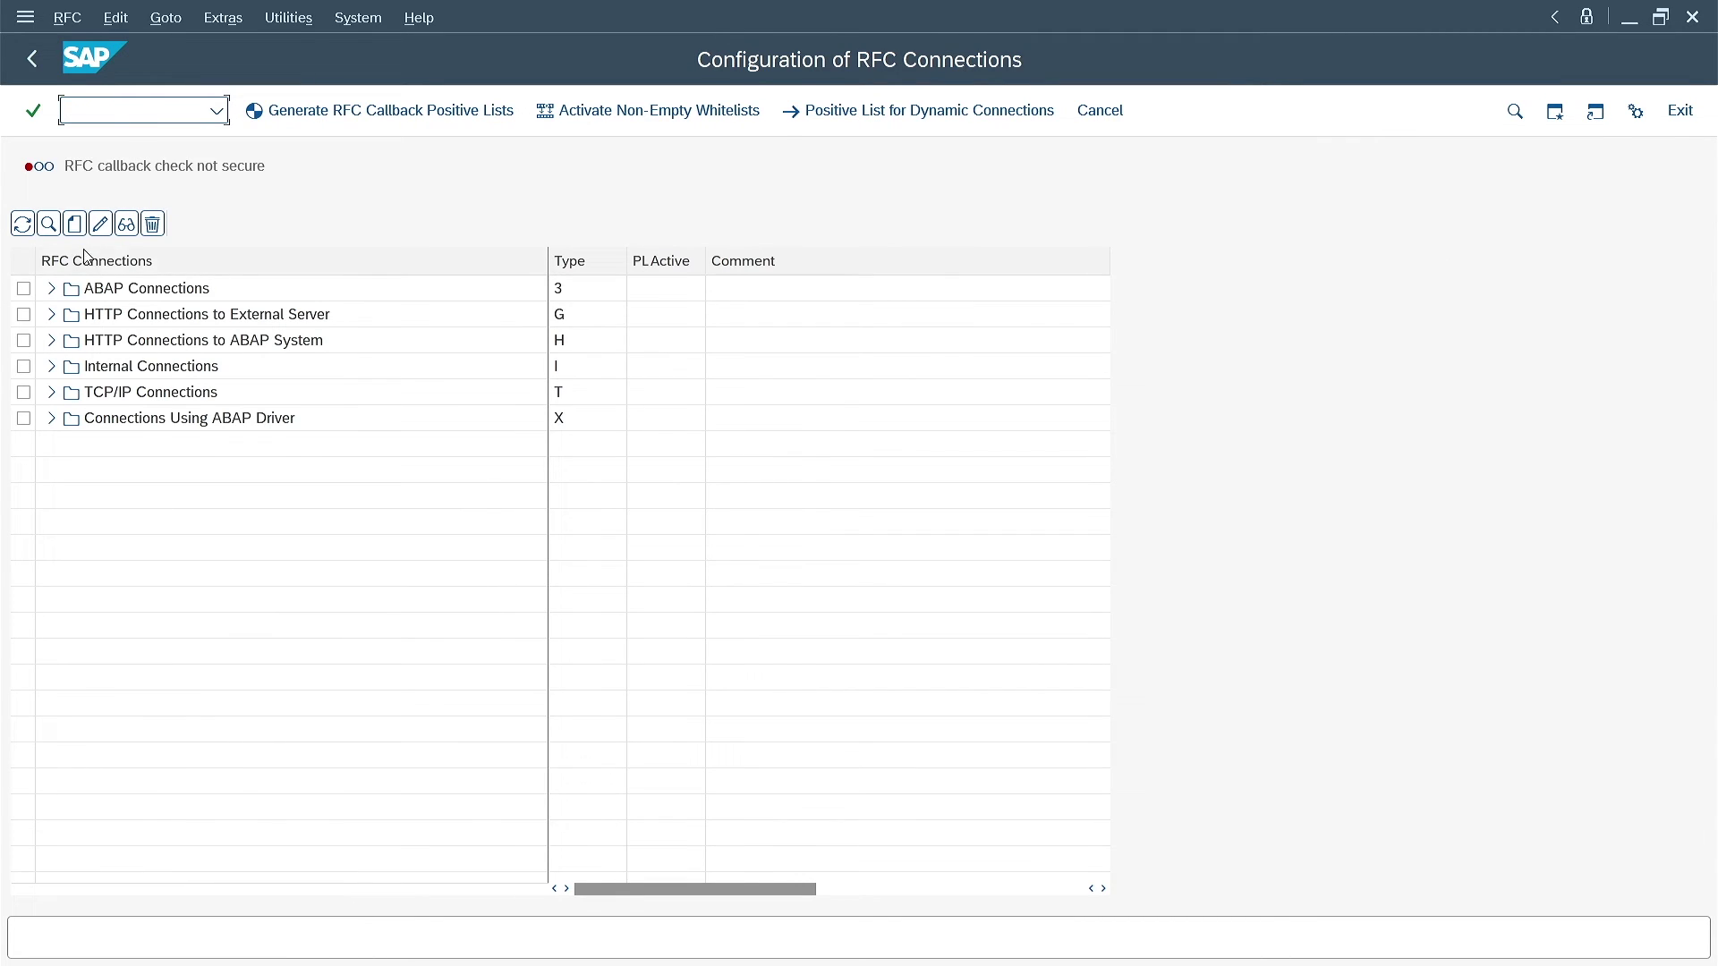
double_click(72, 288)
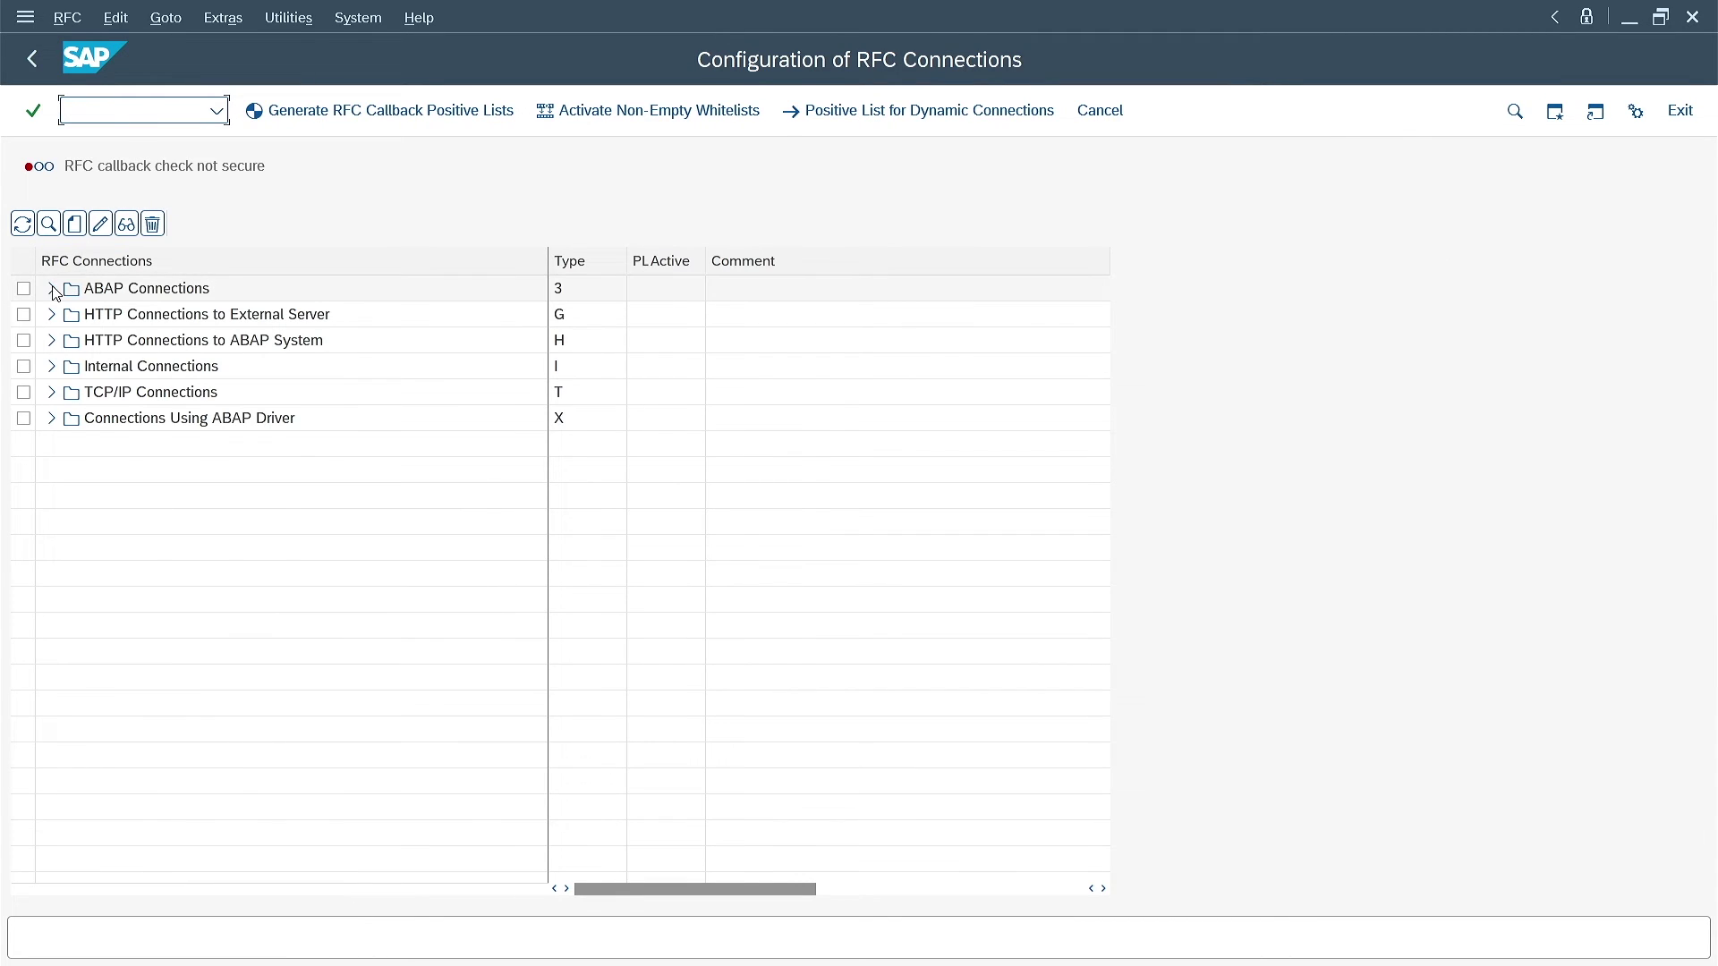
click(74, 225)
text(TEST2)
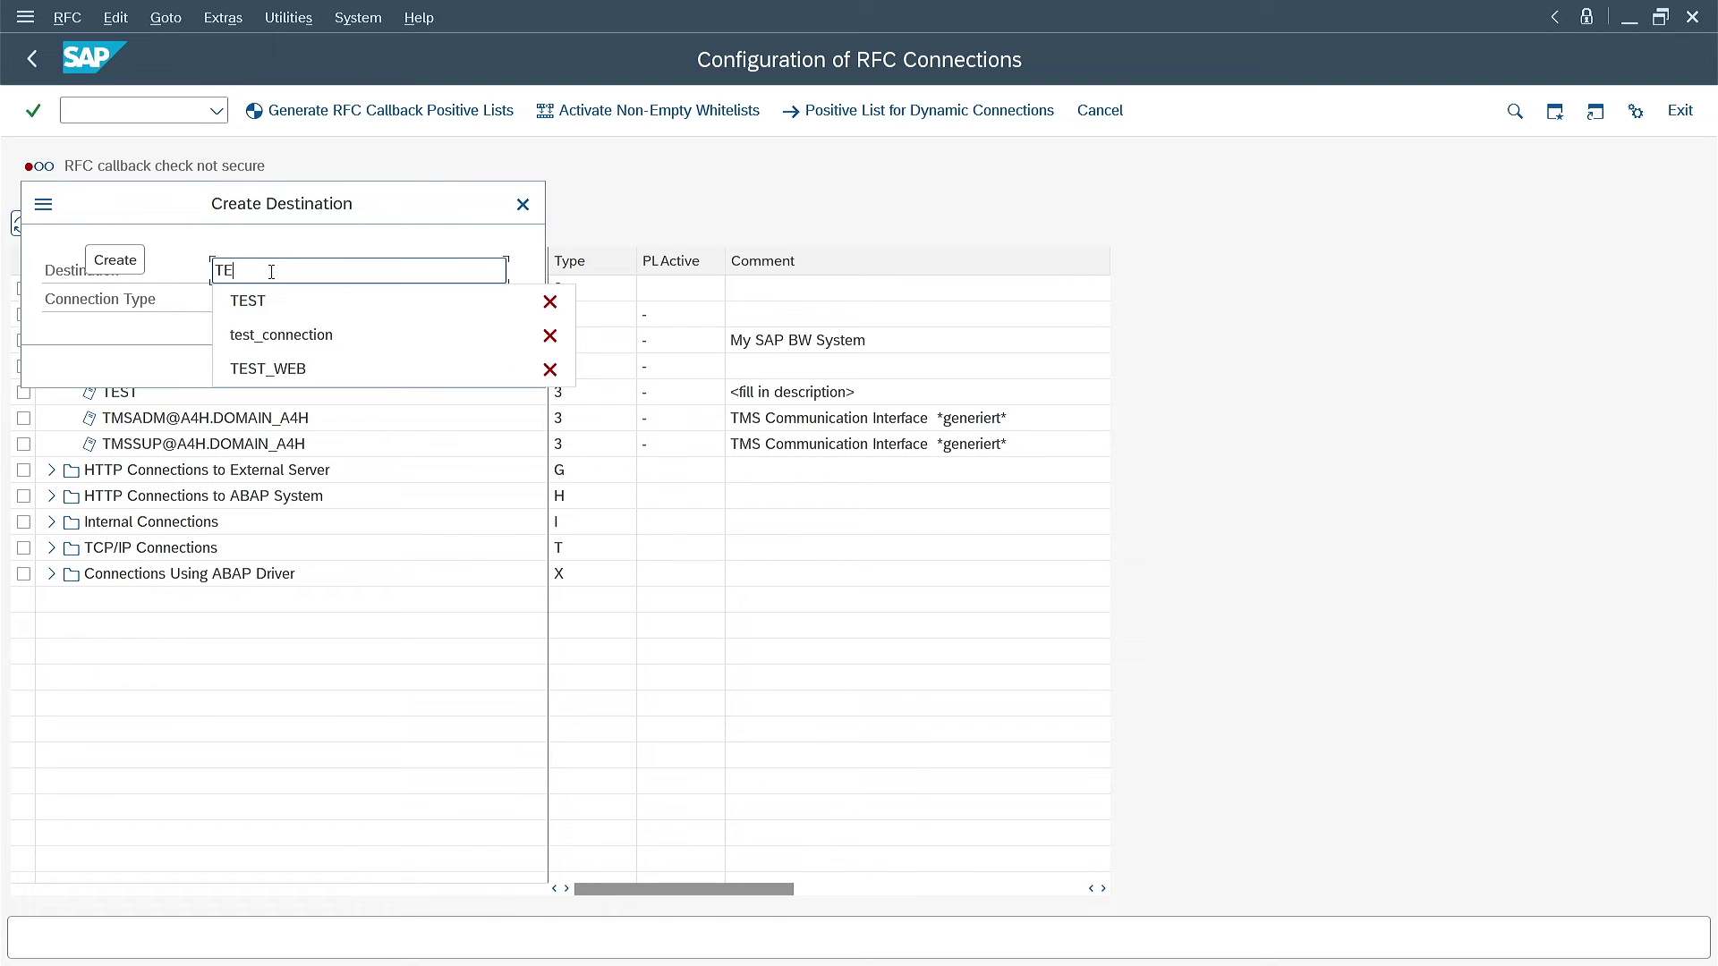
click(289, 301)
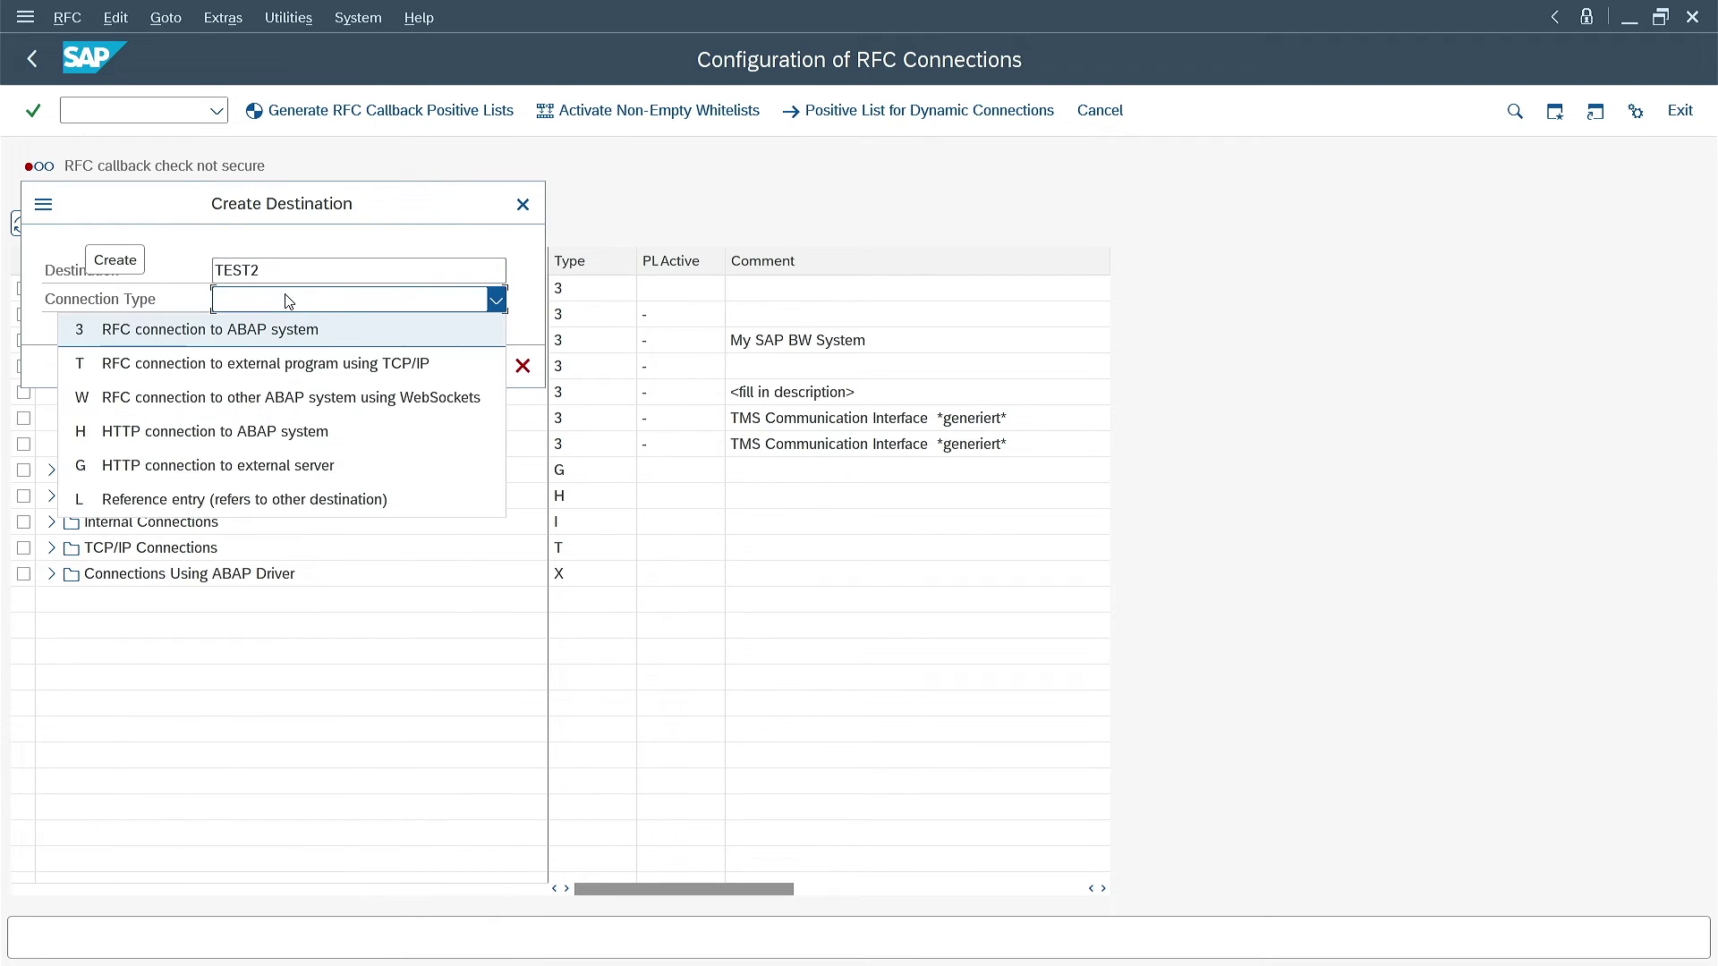
click(494, 331)
click(489, 367)
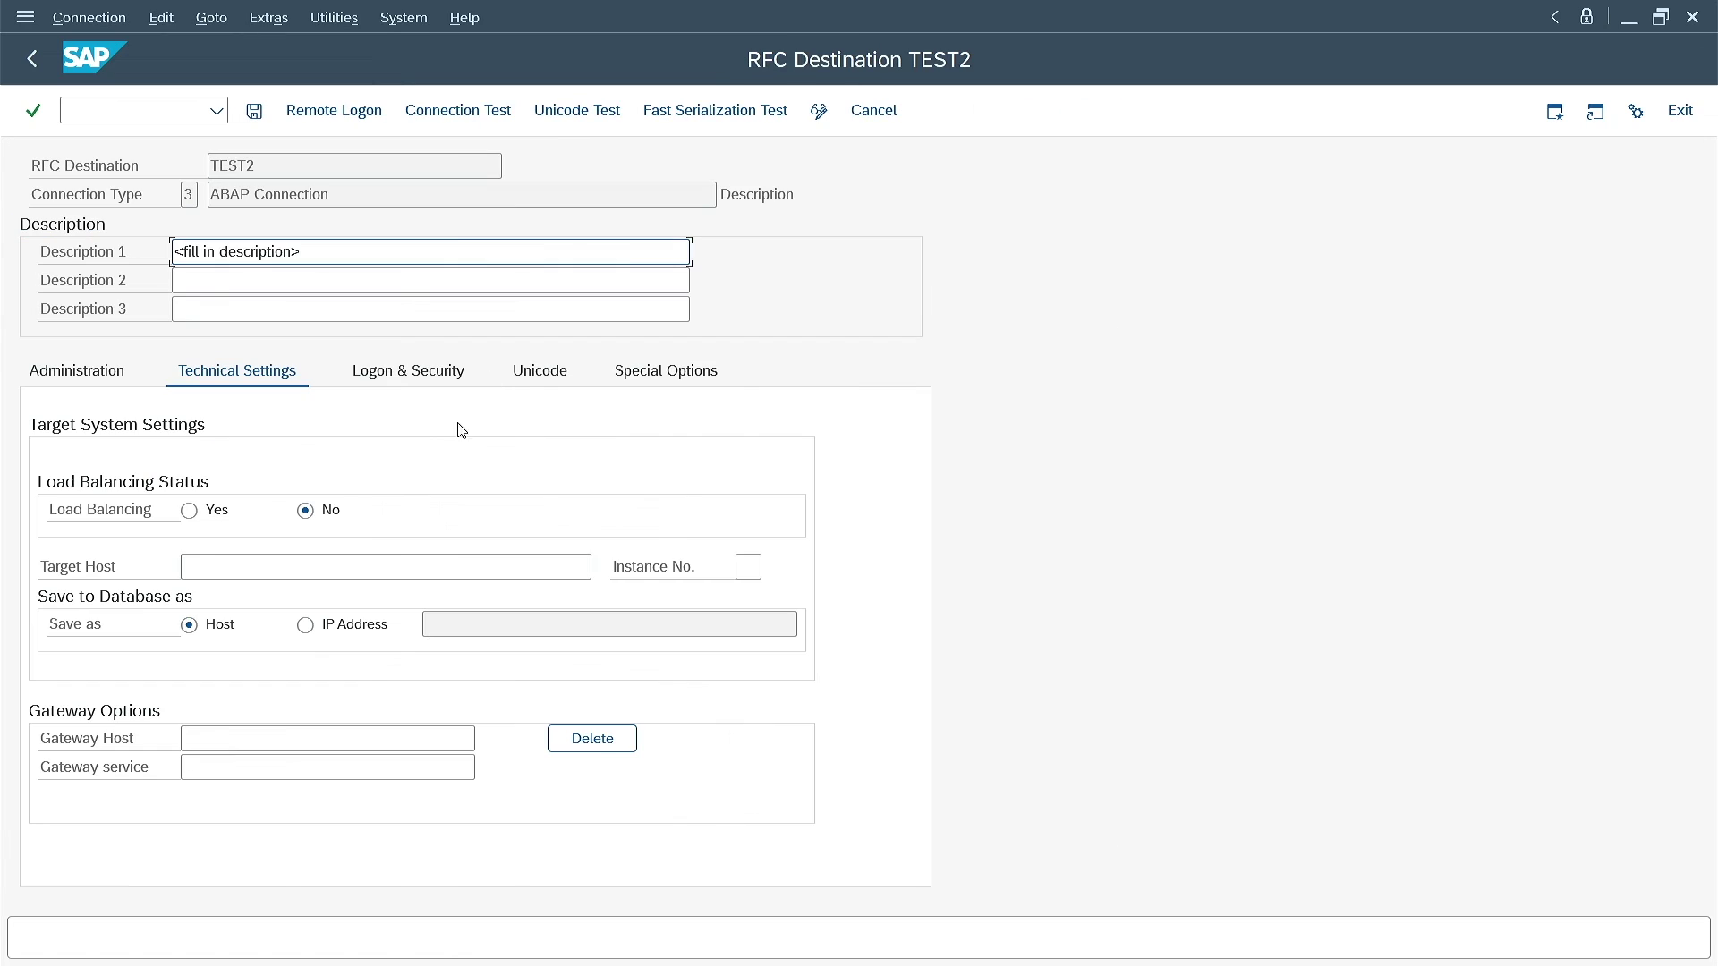
Set target host server2.sapdev, logon client 001 with user SAPDALF and password, and save TEST2
click(318, 563)
text(server2)
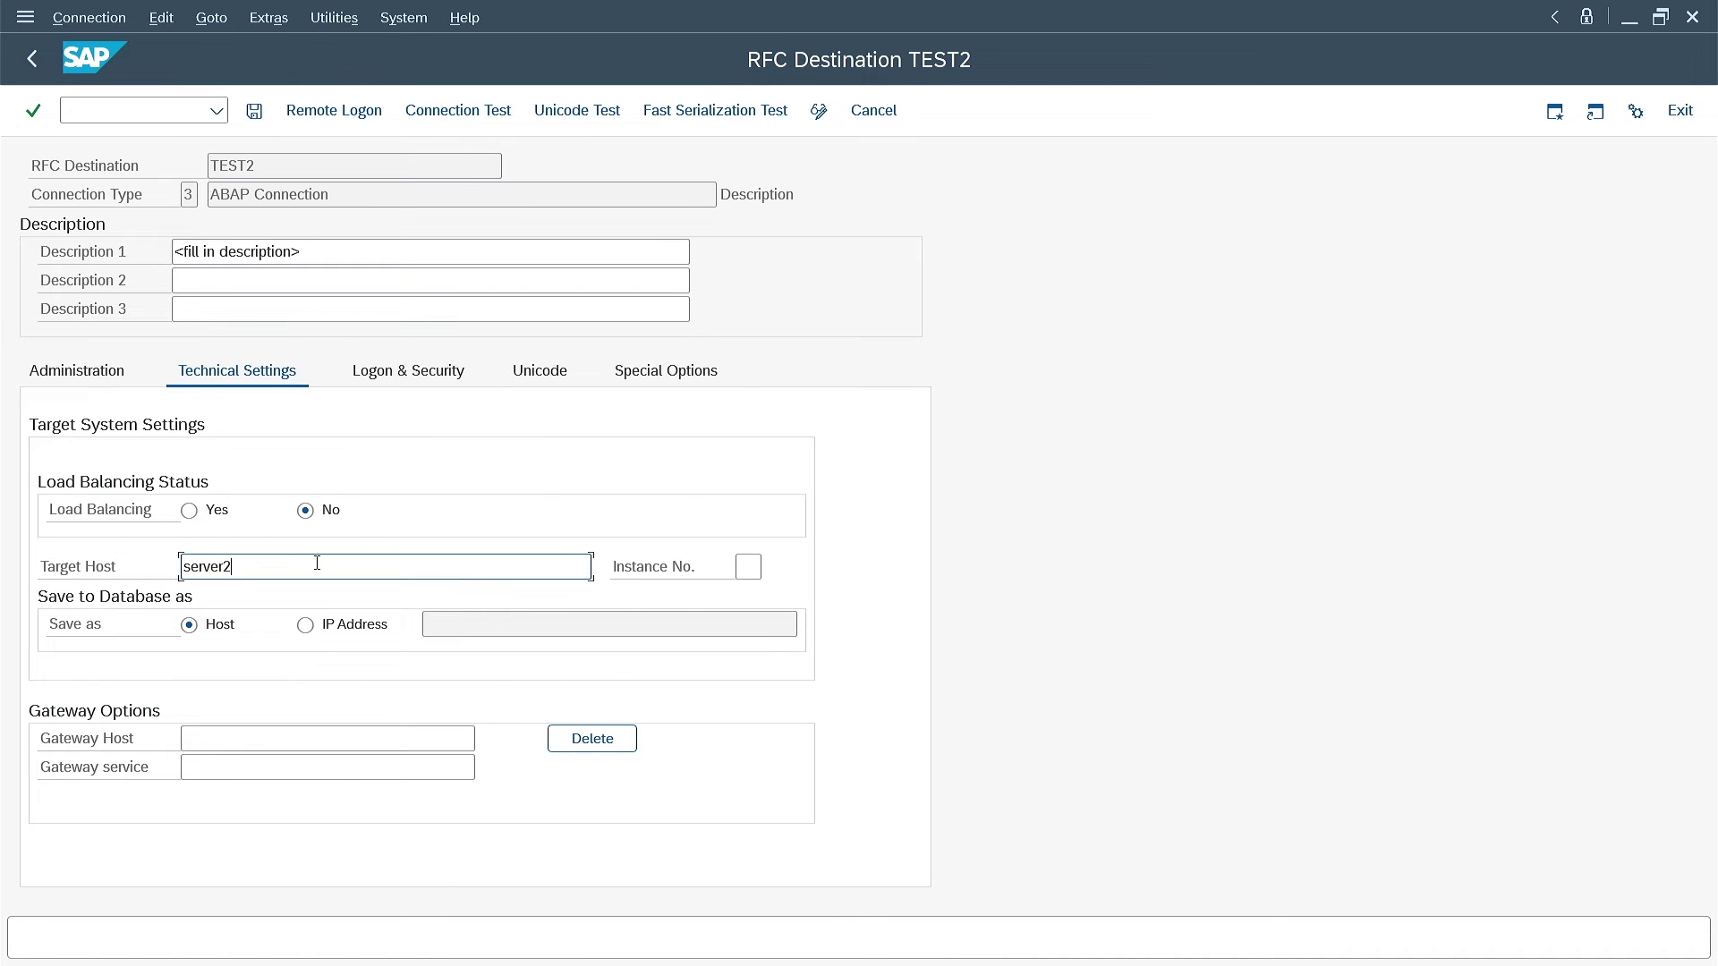
text(.sapdev)
key(Return)
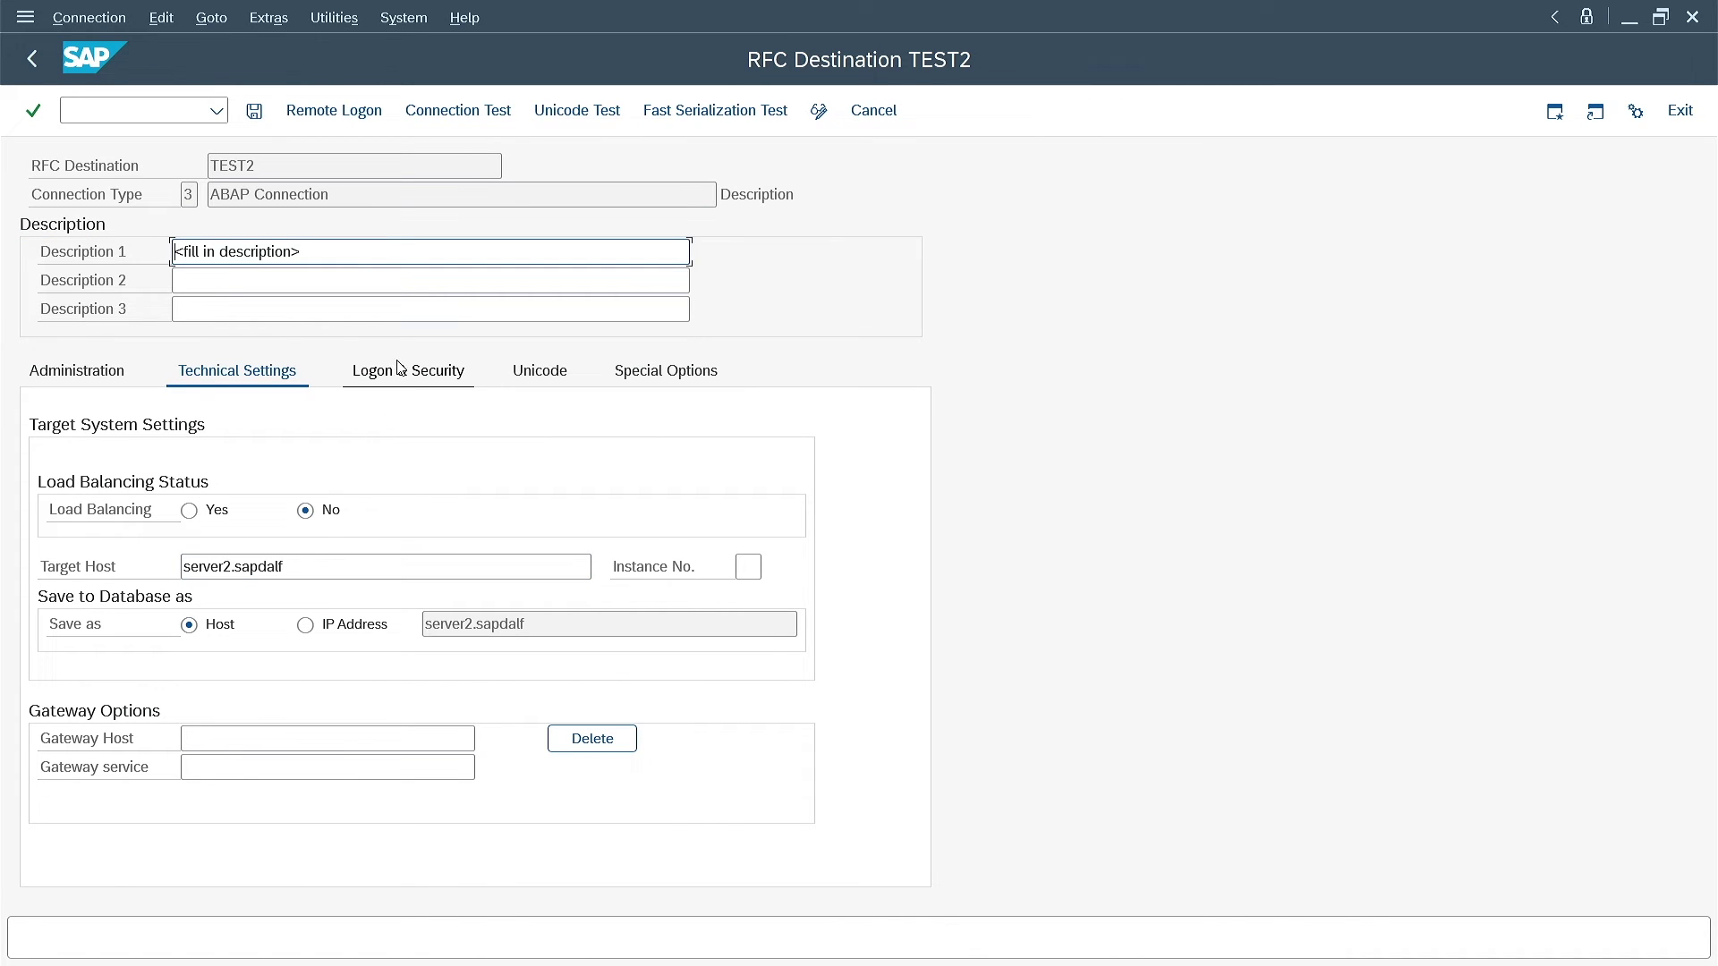
click(408, 370)
click(180, 422)
text(001)
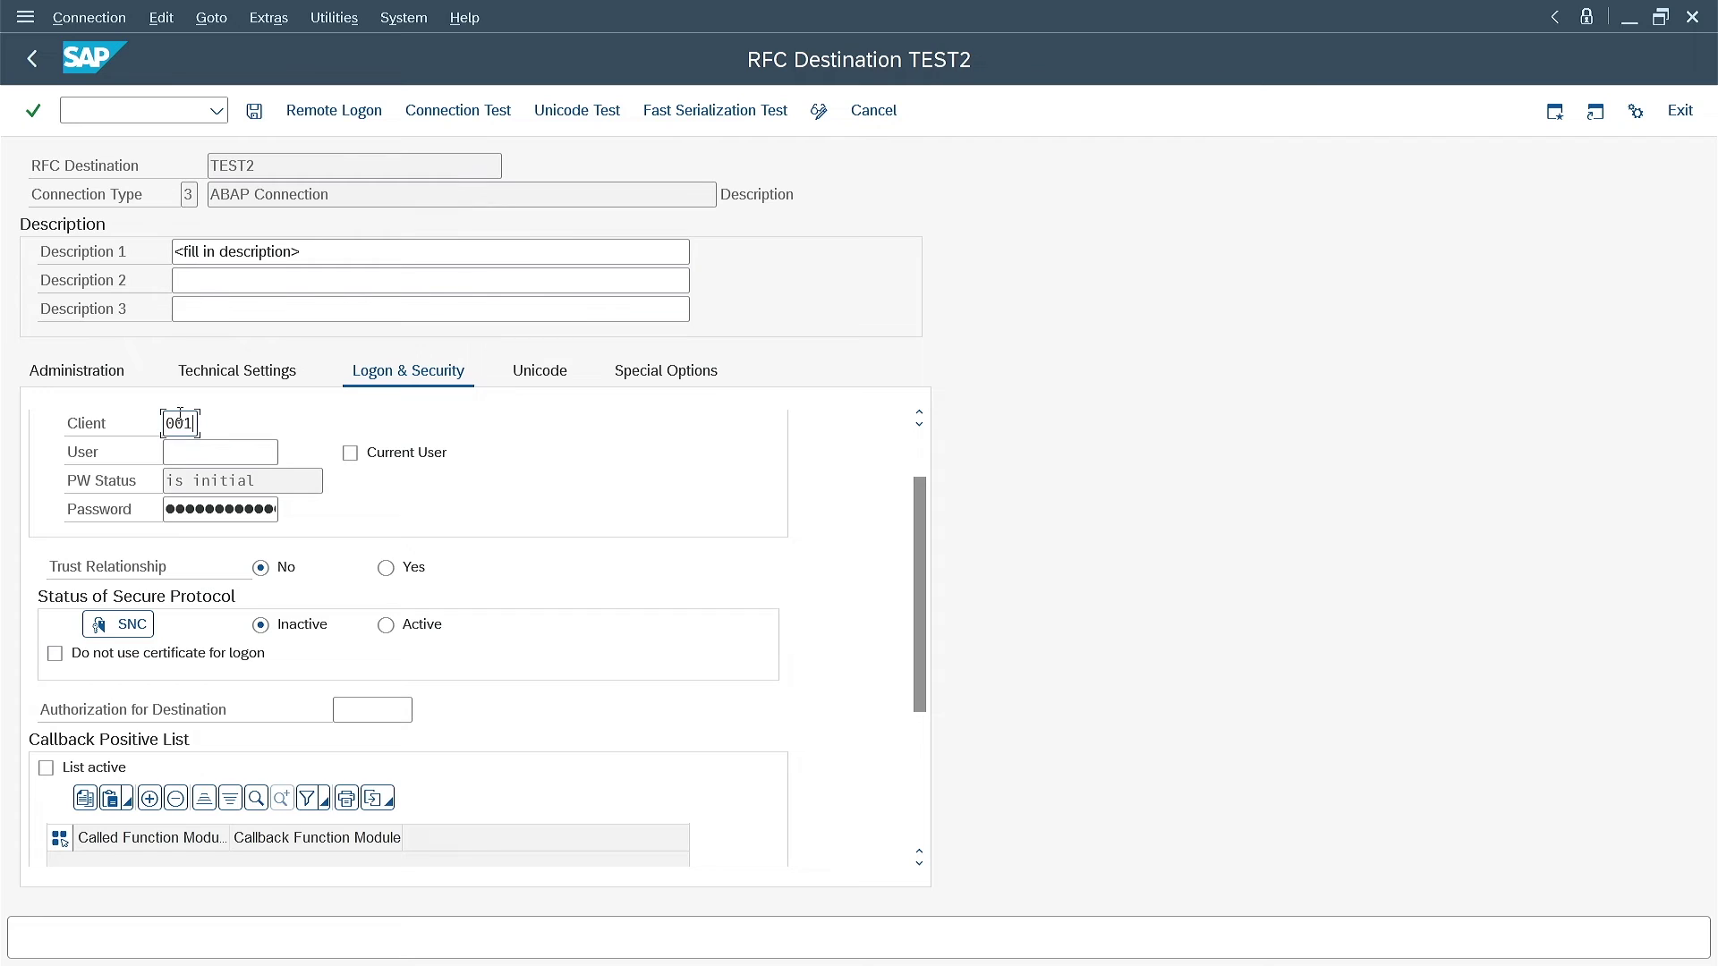
key(Tab)
text(SAPDALF)
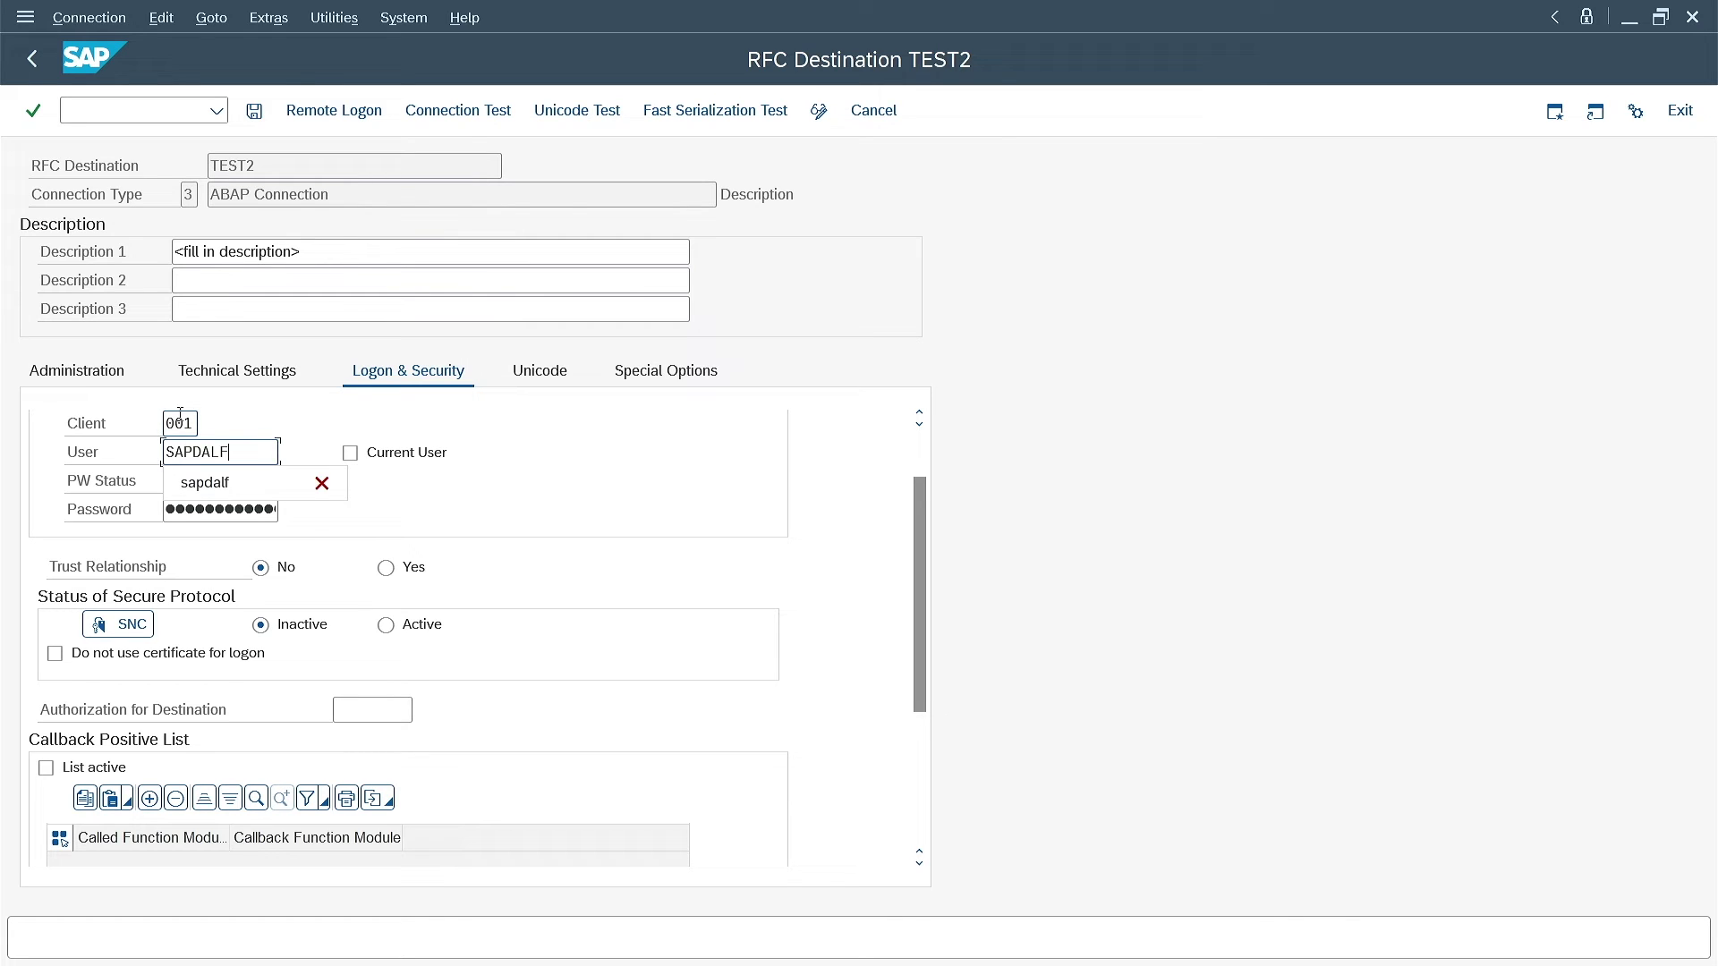
key(Tab)
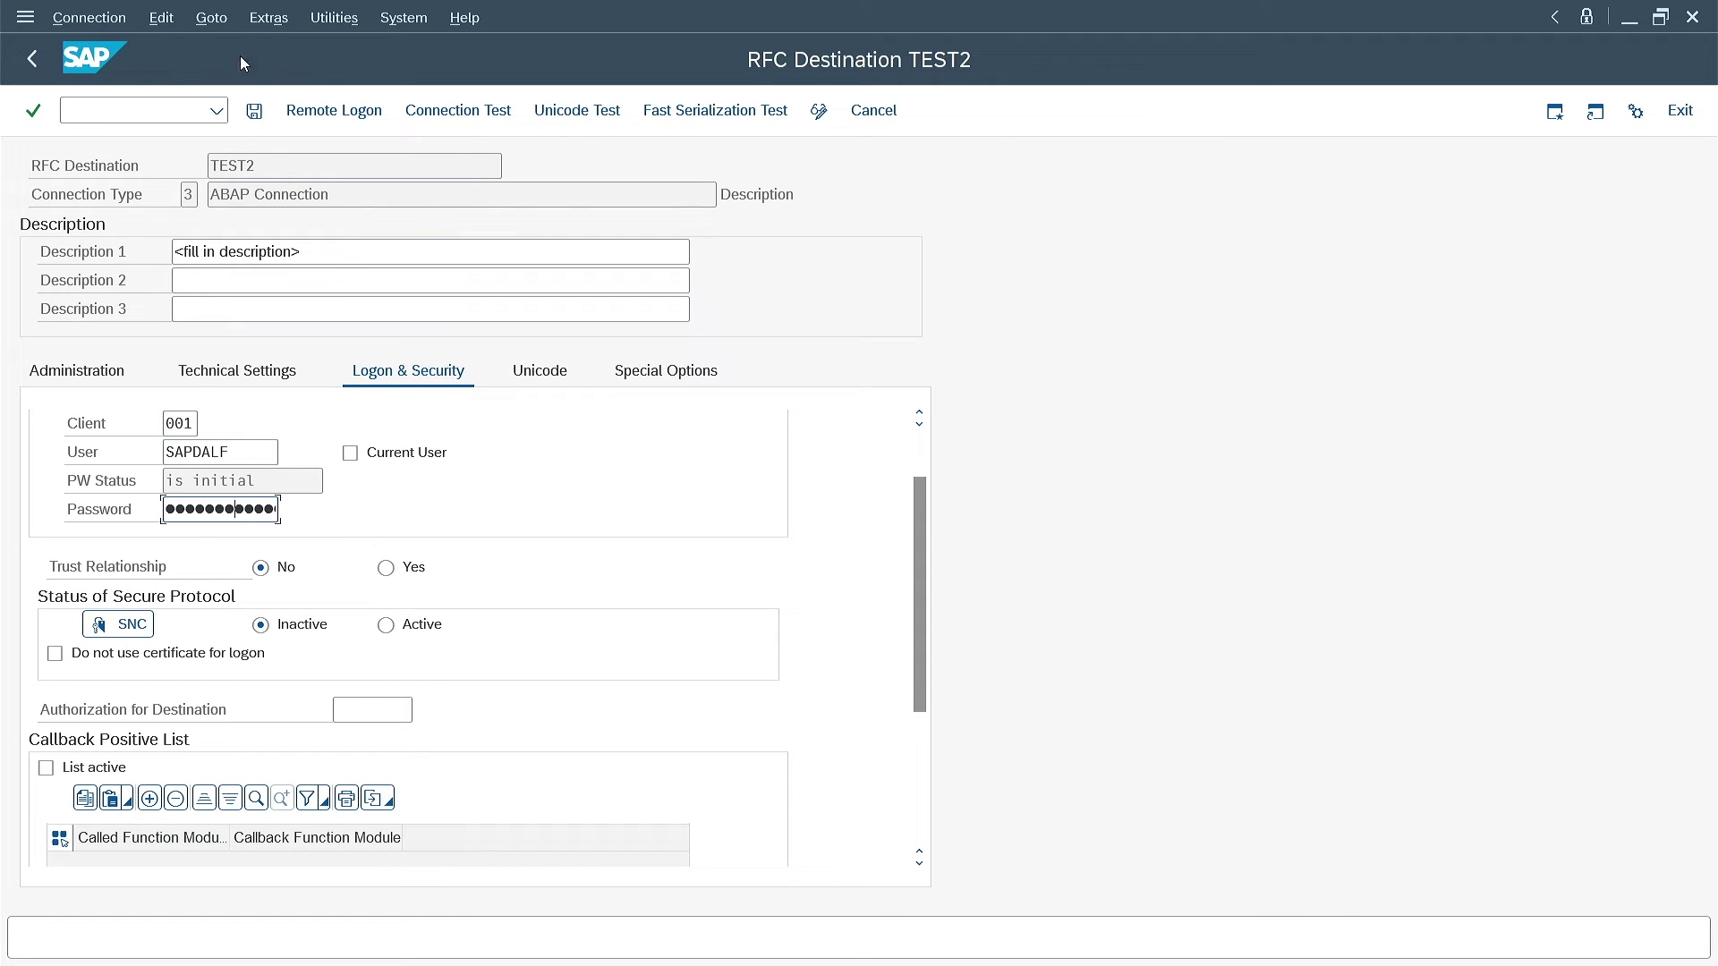
click(254, 110)
Open /nsecstore and run Check Entries, confirming all 14 entries including /RFC/TEST2 pass
click(31, 58)
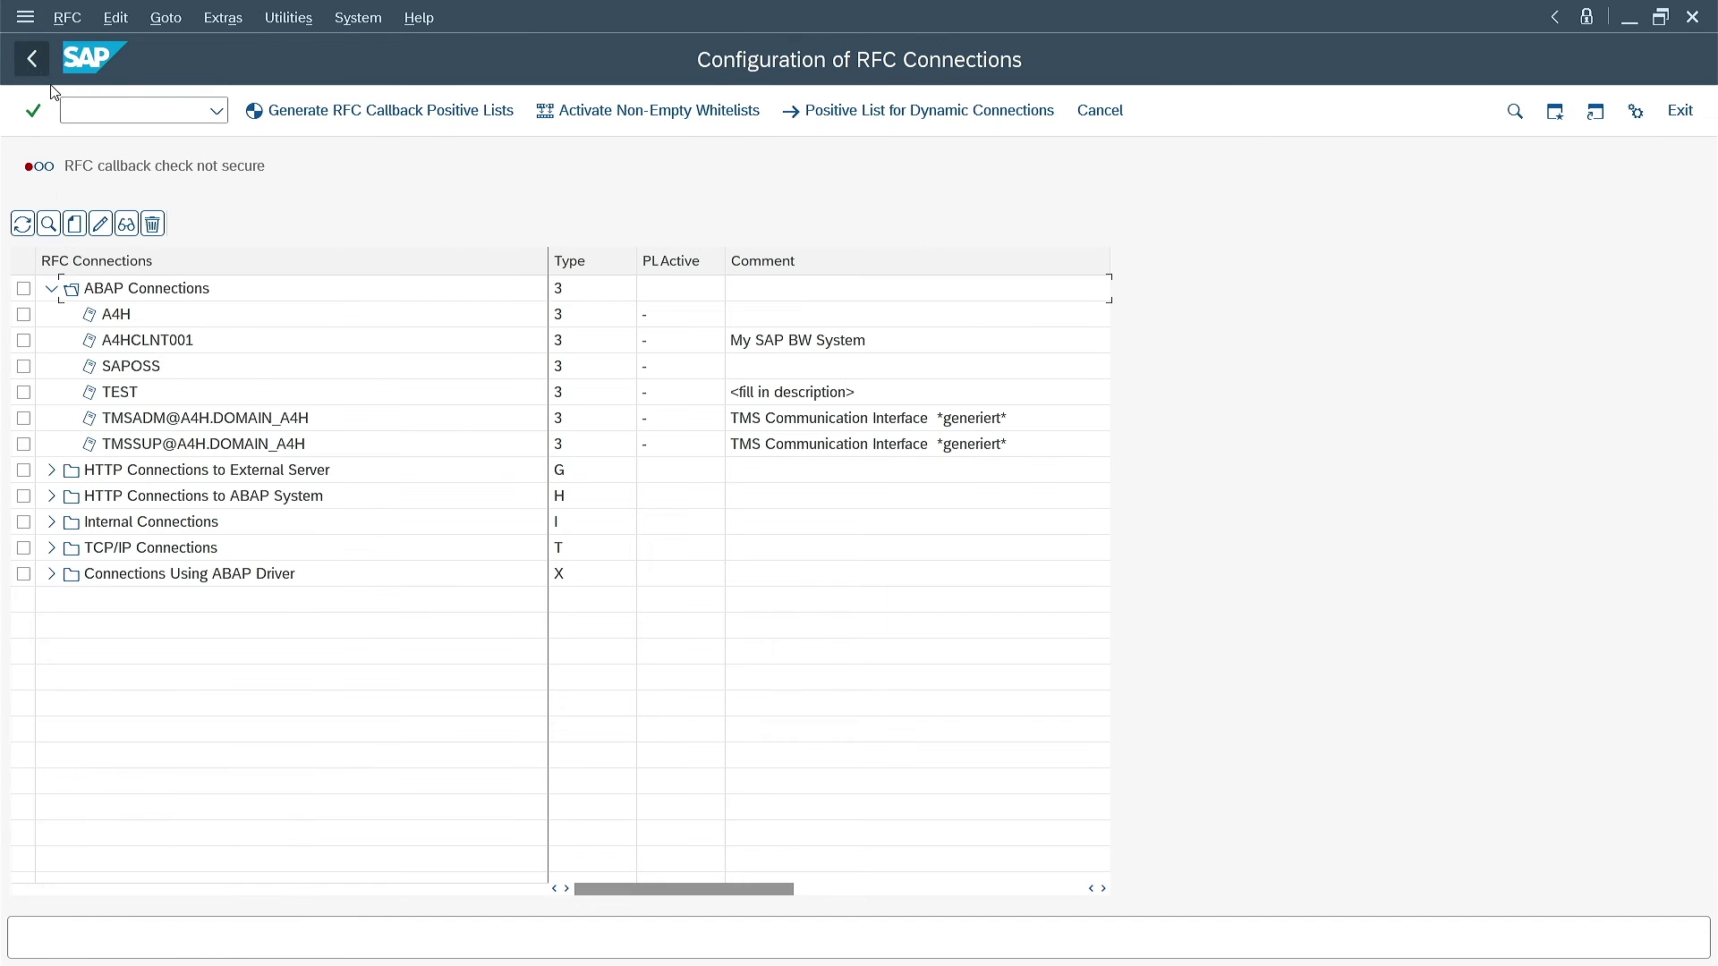
click(134, 110)
text(/nsecstore)
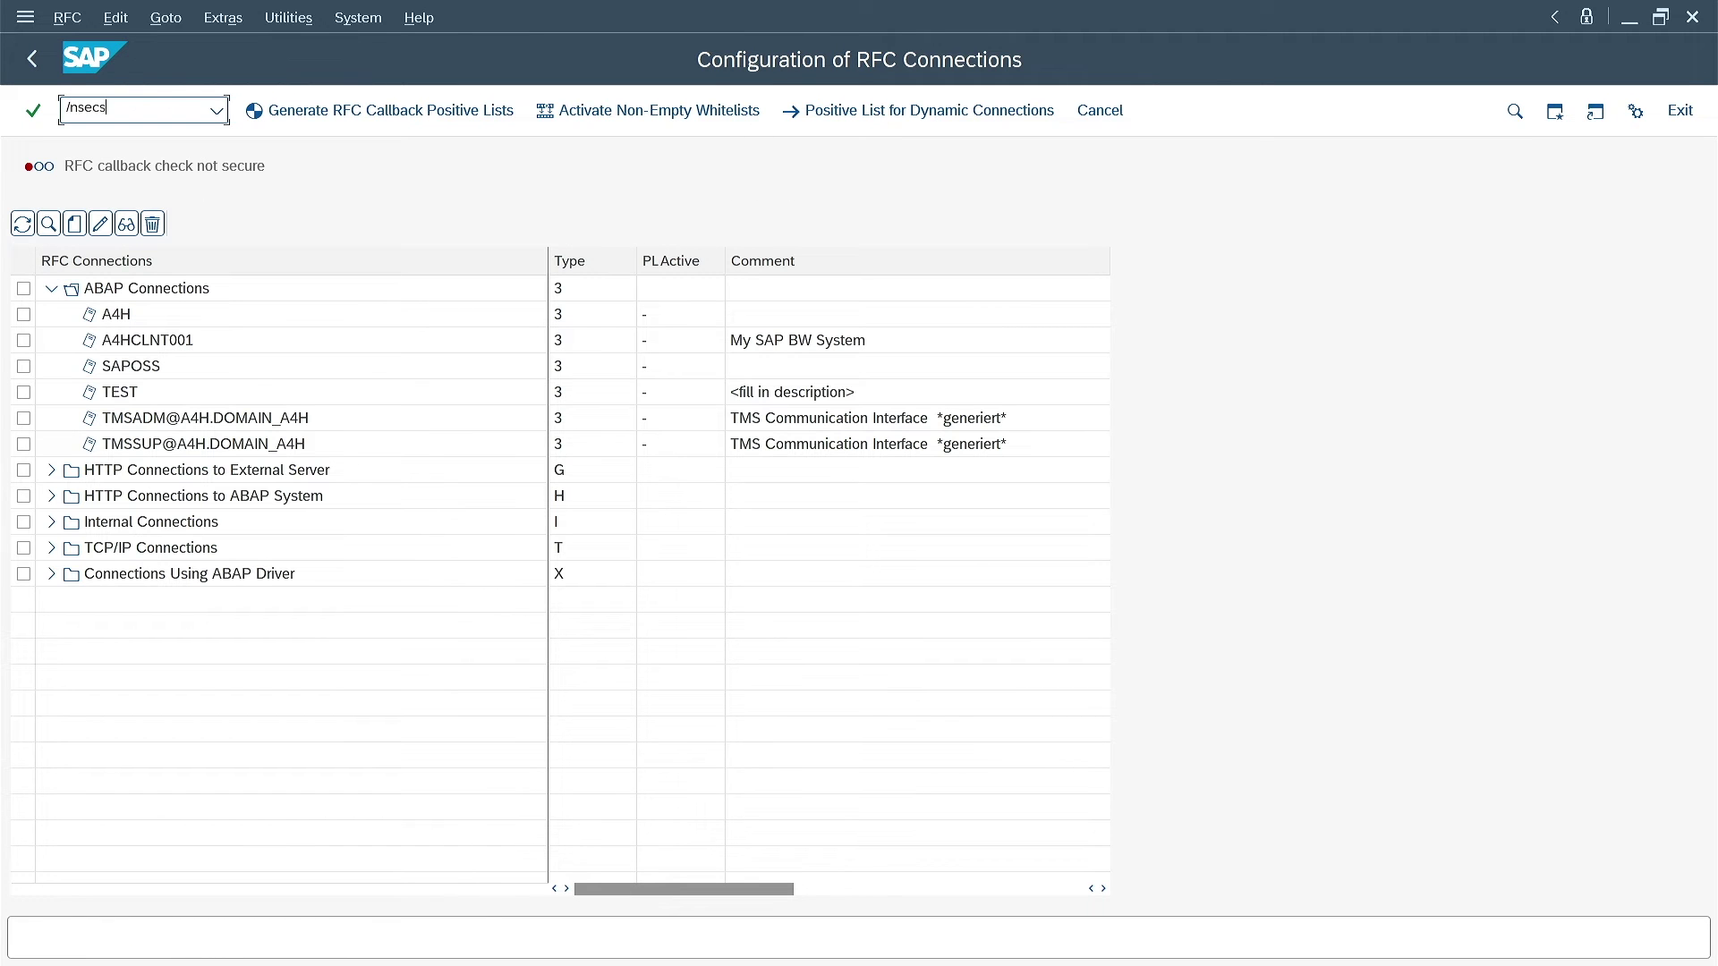
key(Return)
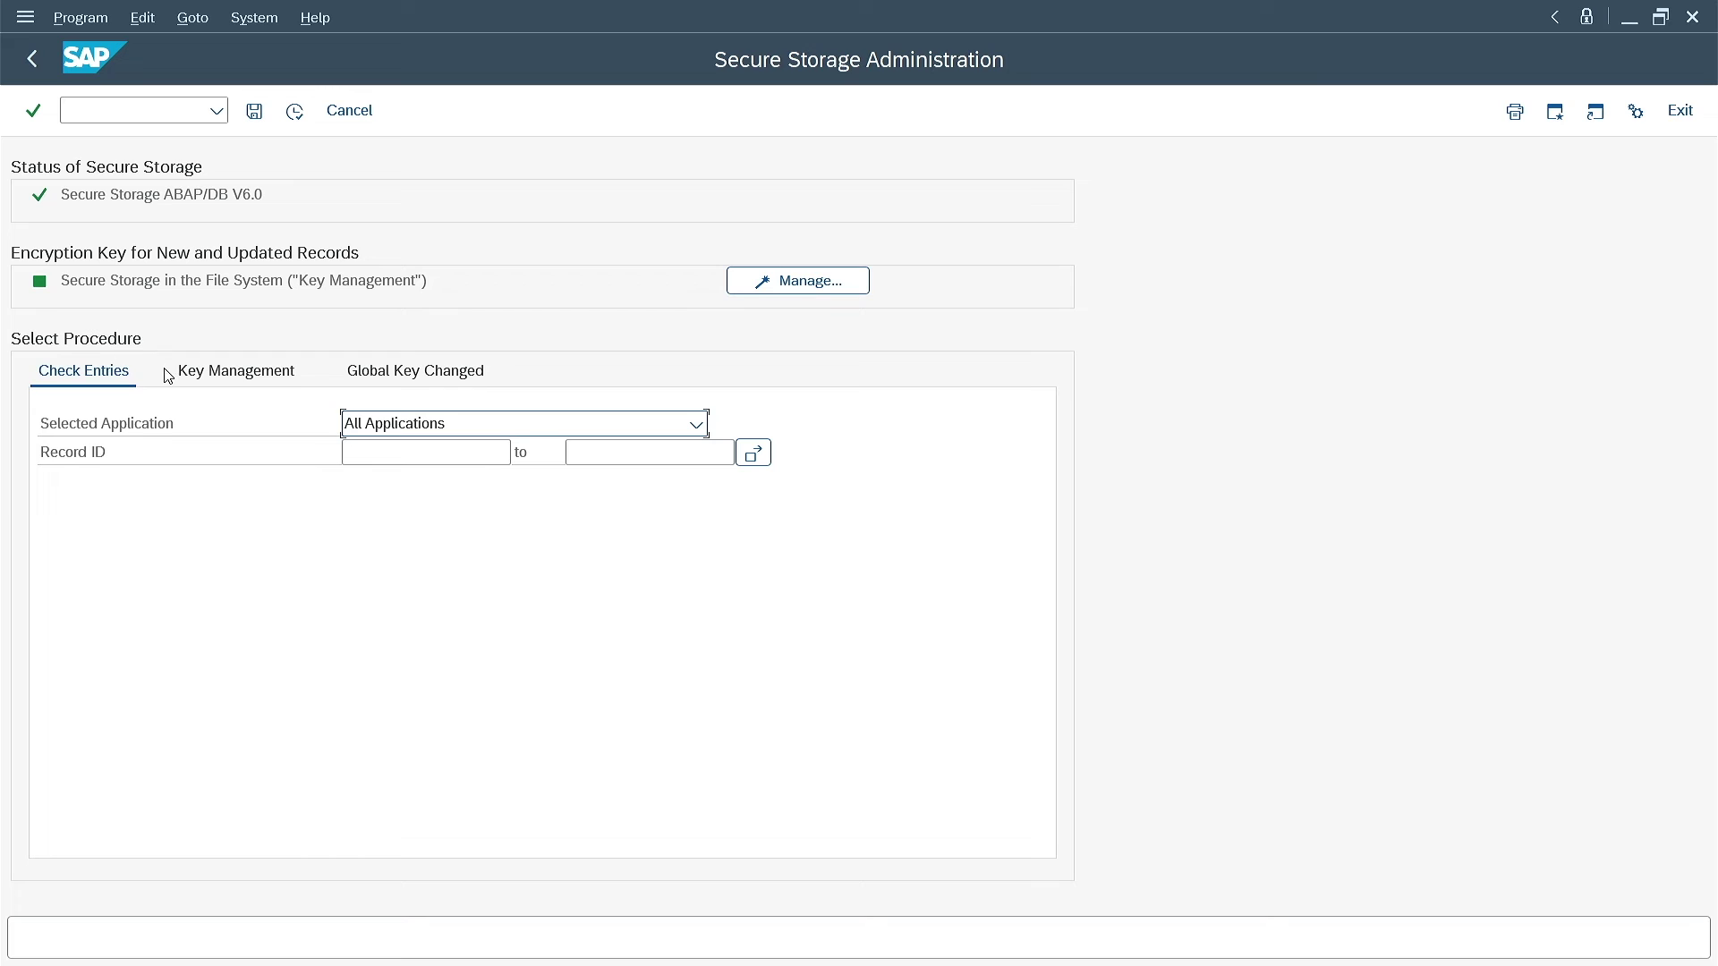
click(295, 111)
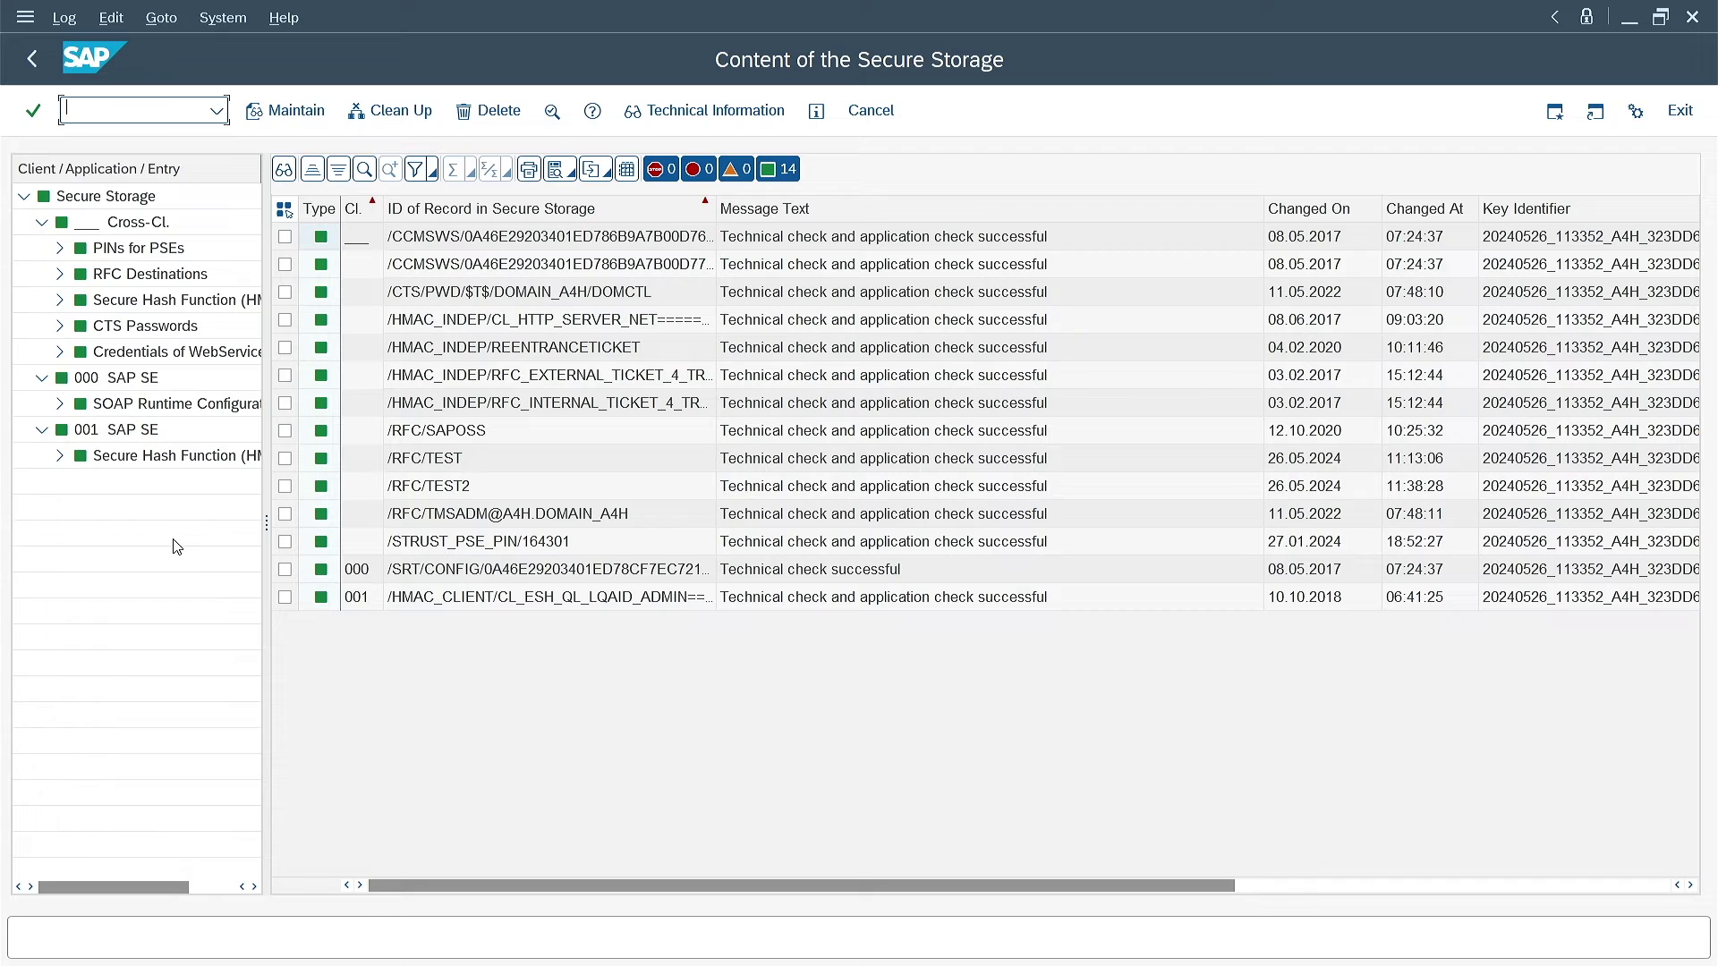
click(39, 59)
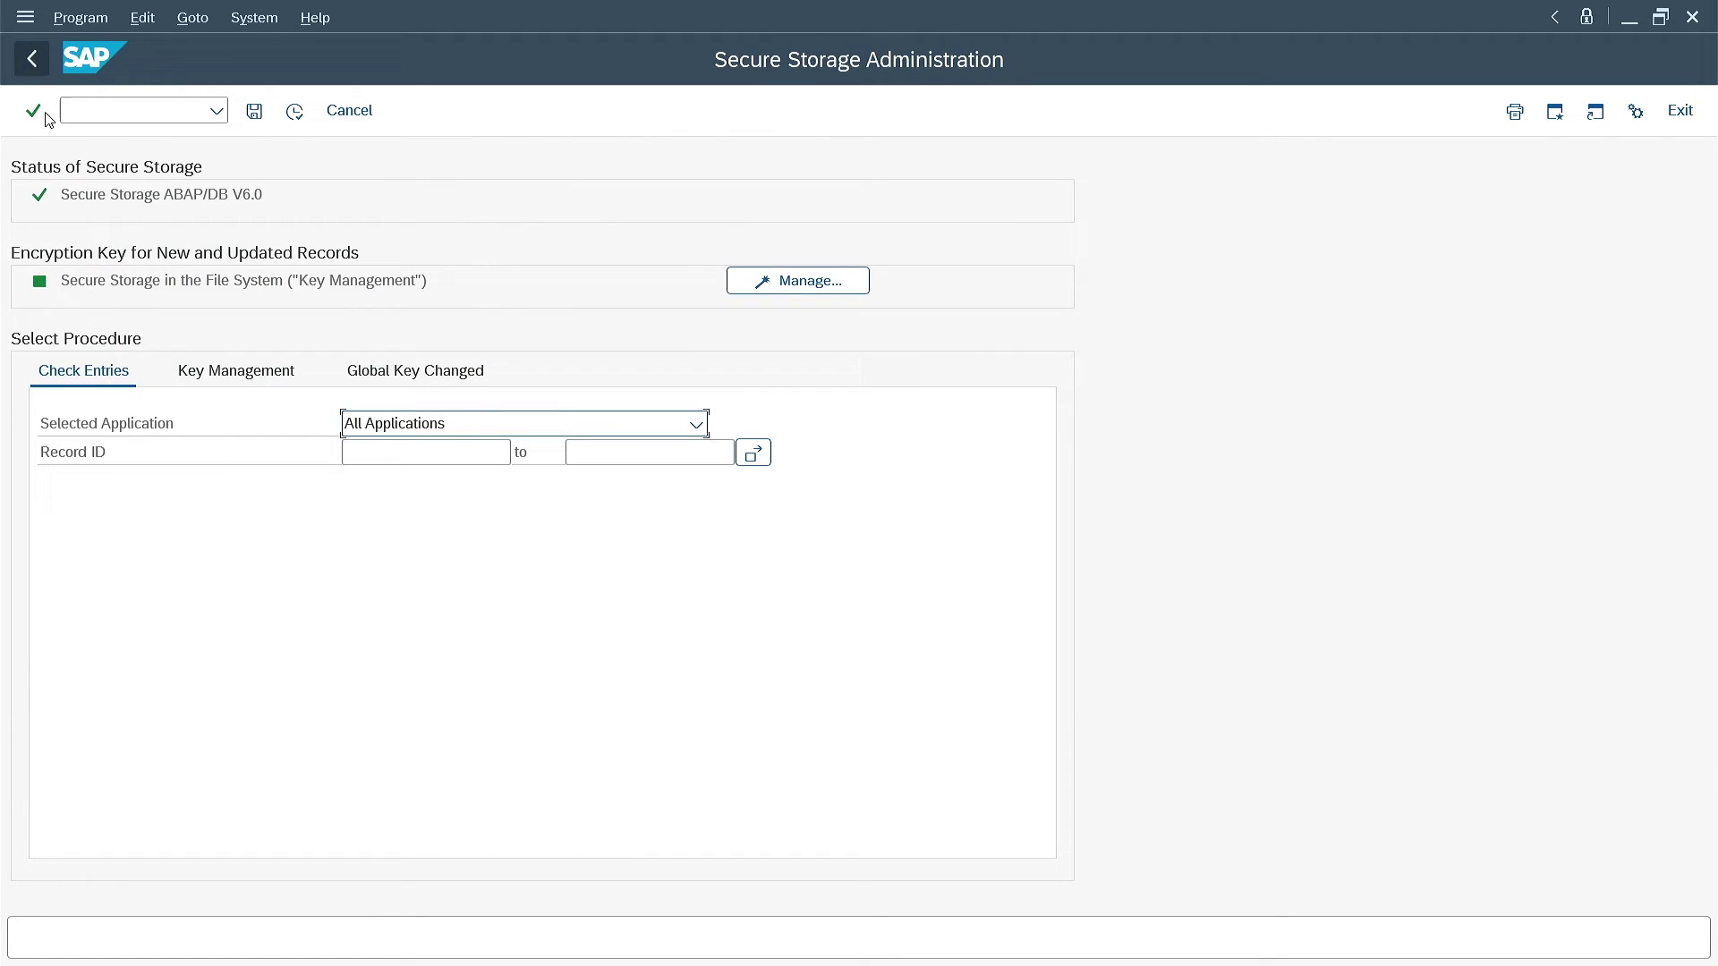
click(225, 374)
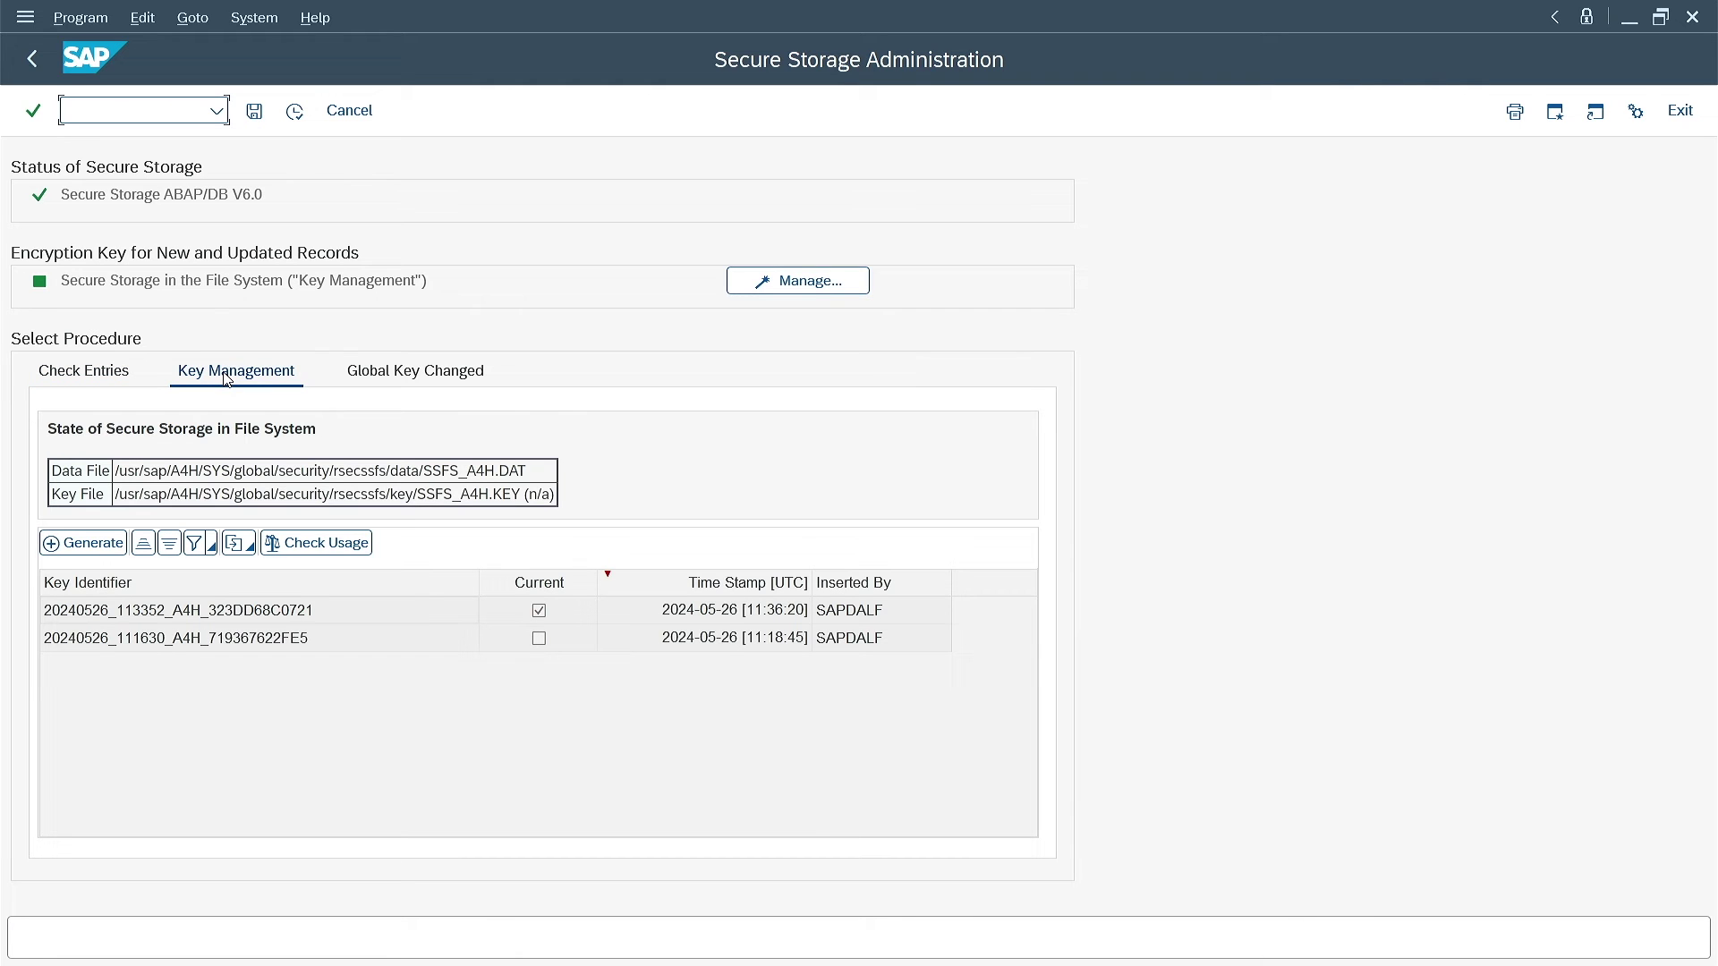
click(324, 543)
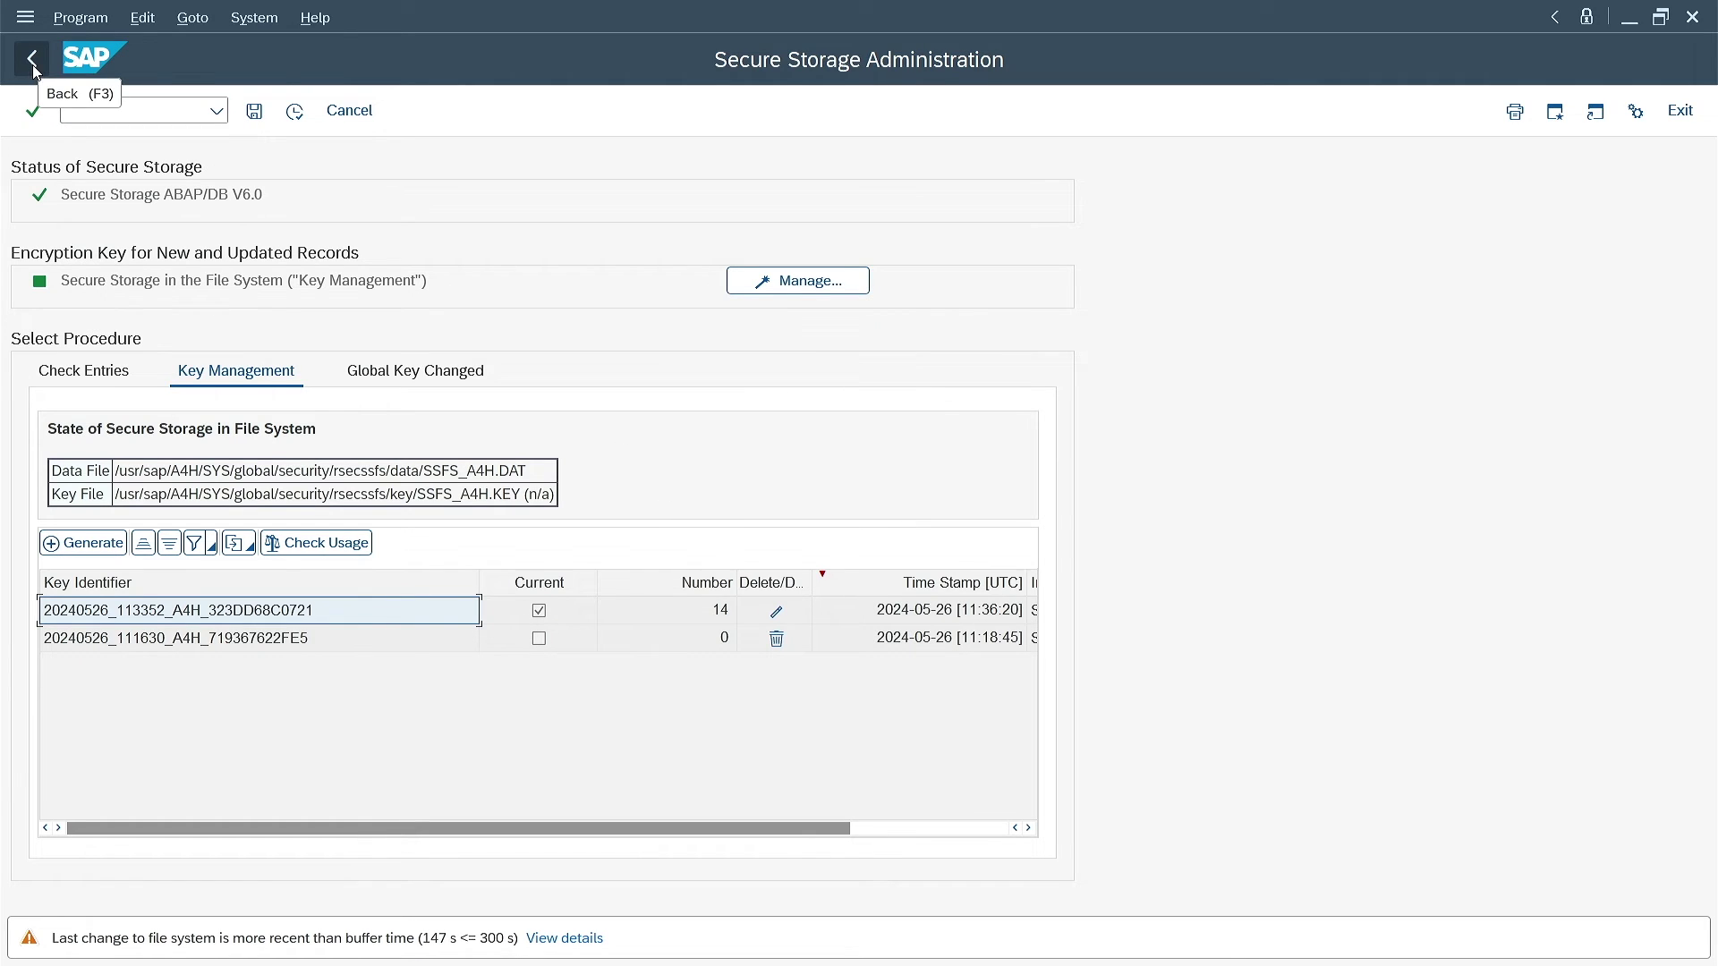
click(47, 370)
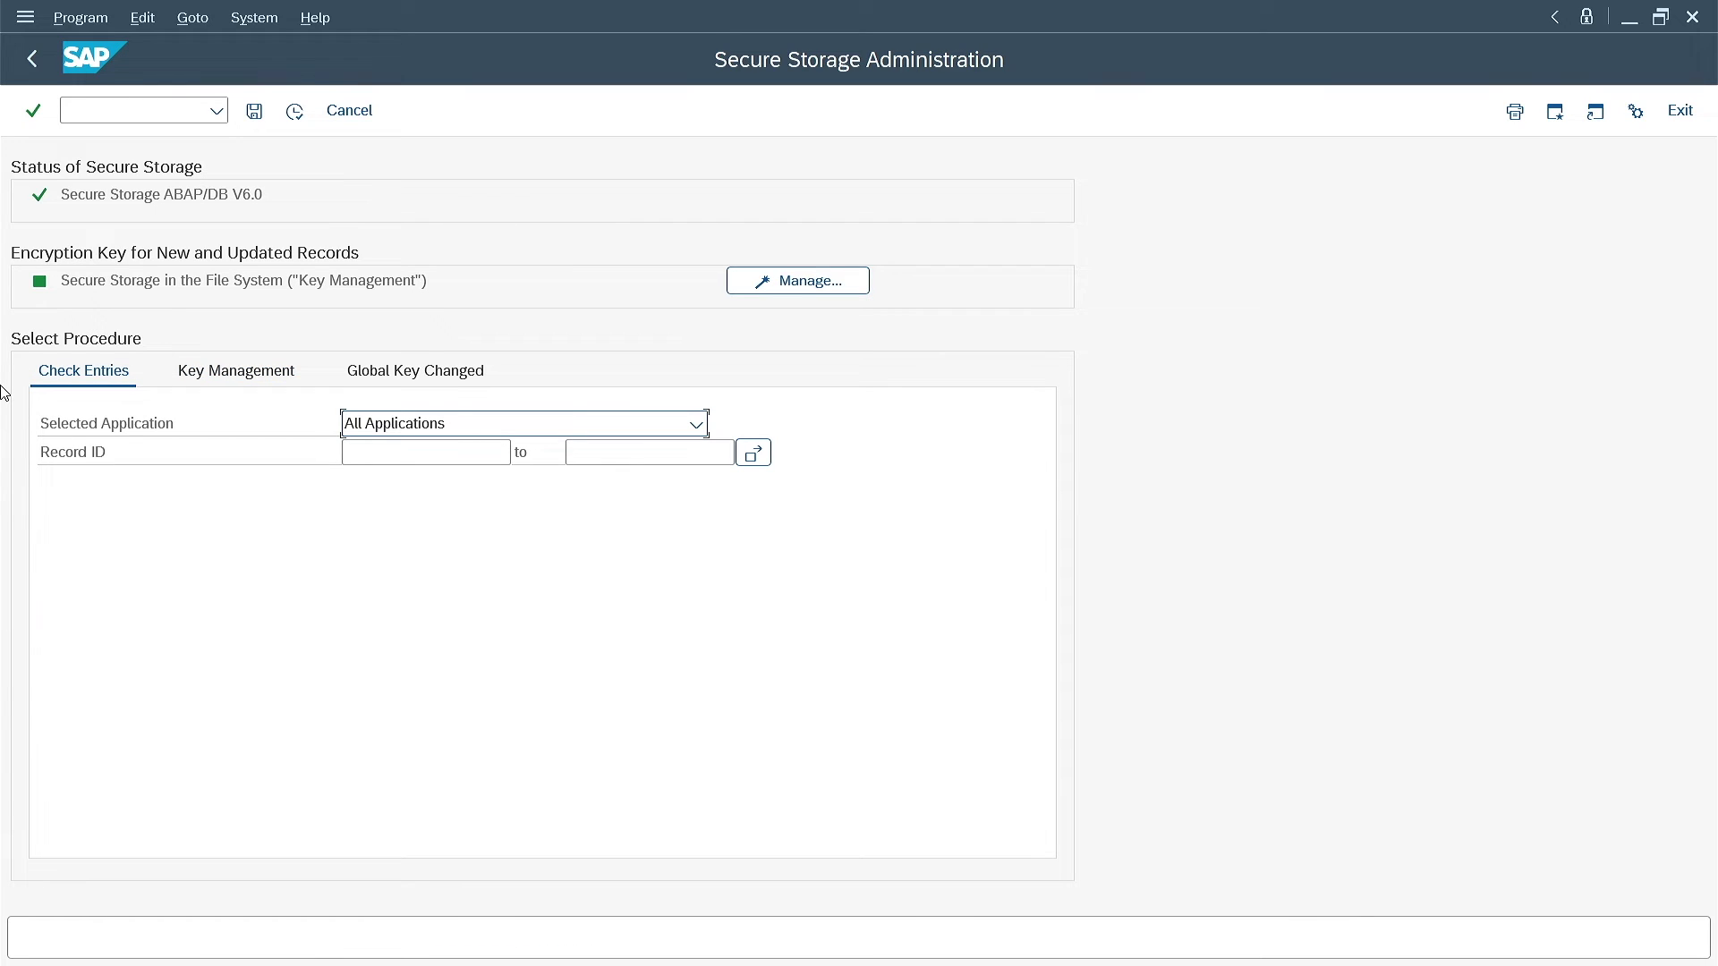
Run sapcontrol -nr 77 -function StopSystem in PuTTY and get the OK response
mouse_move(897, 959)
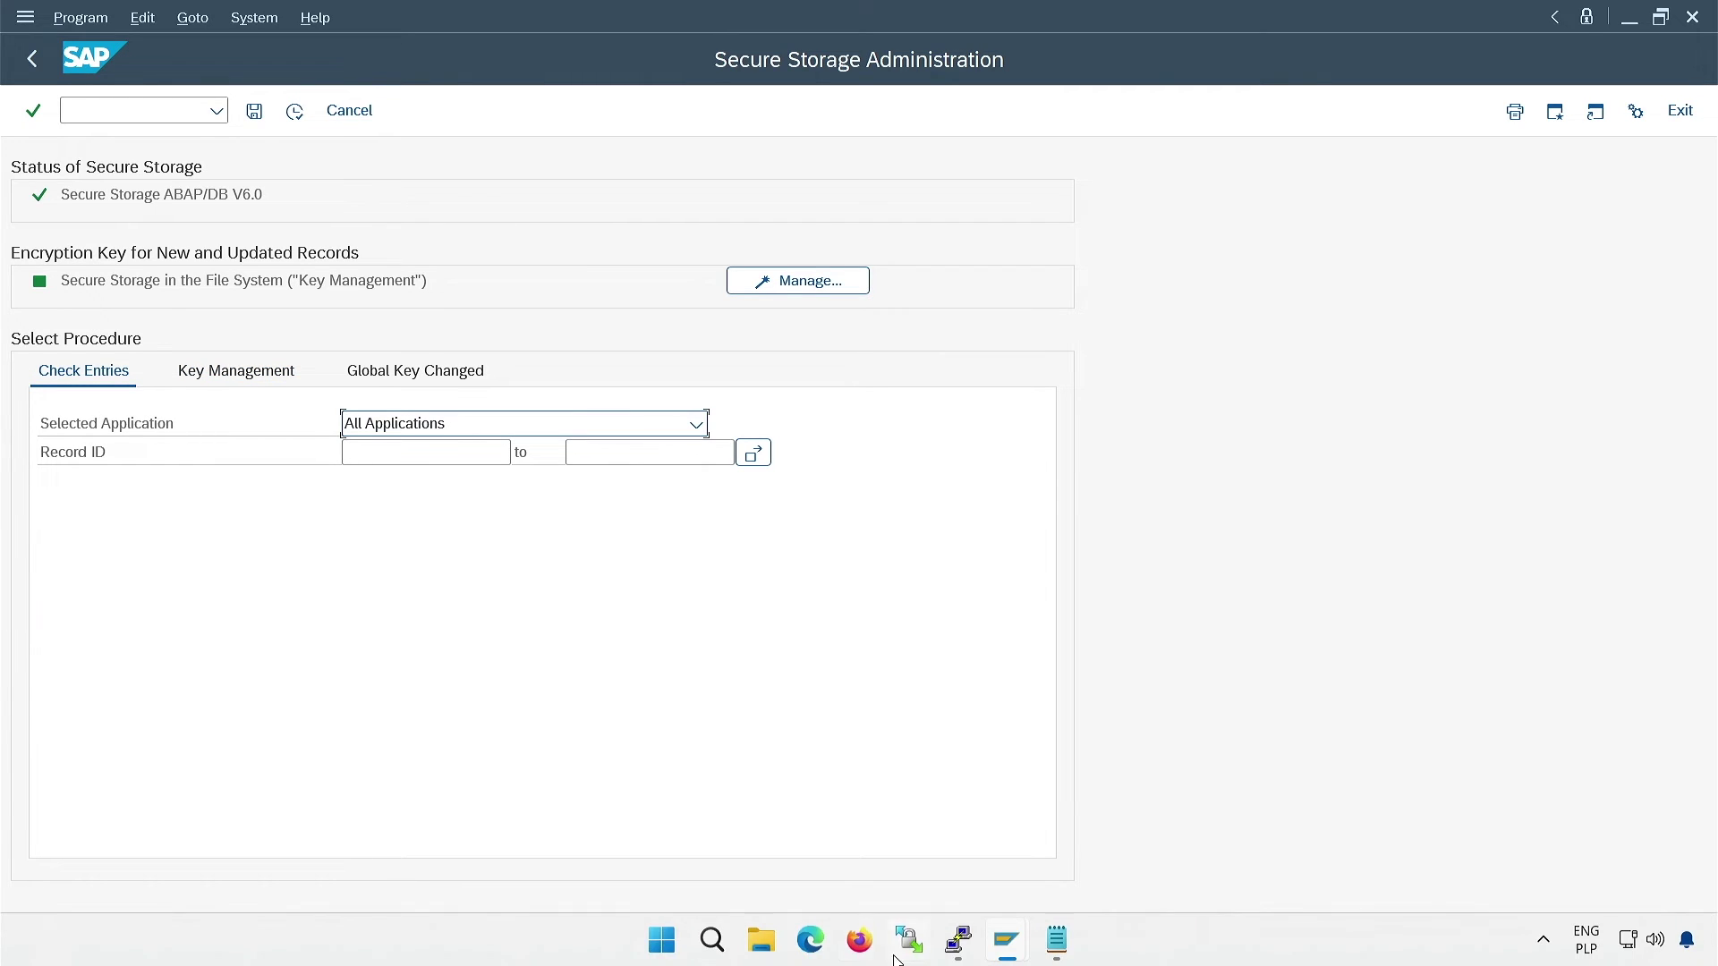
click(950, 959)
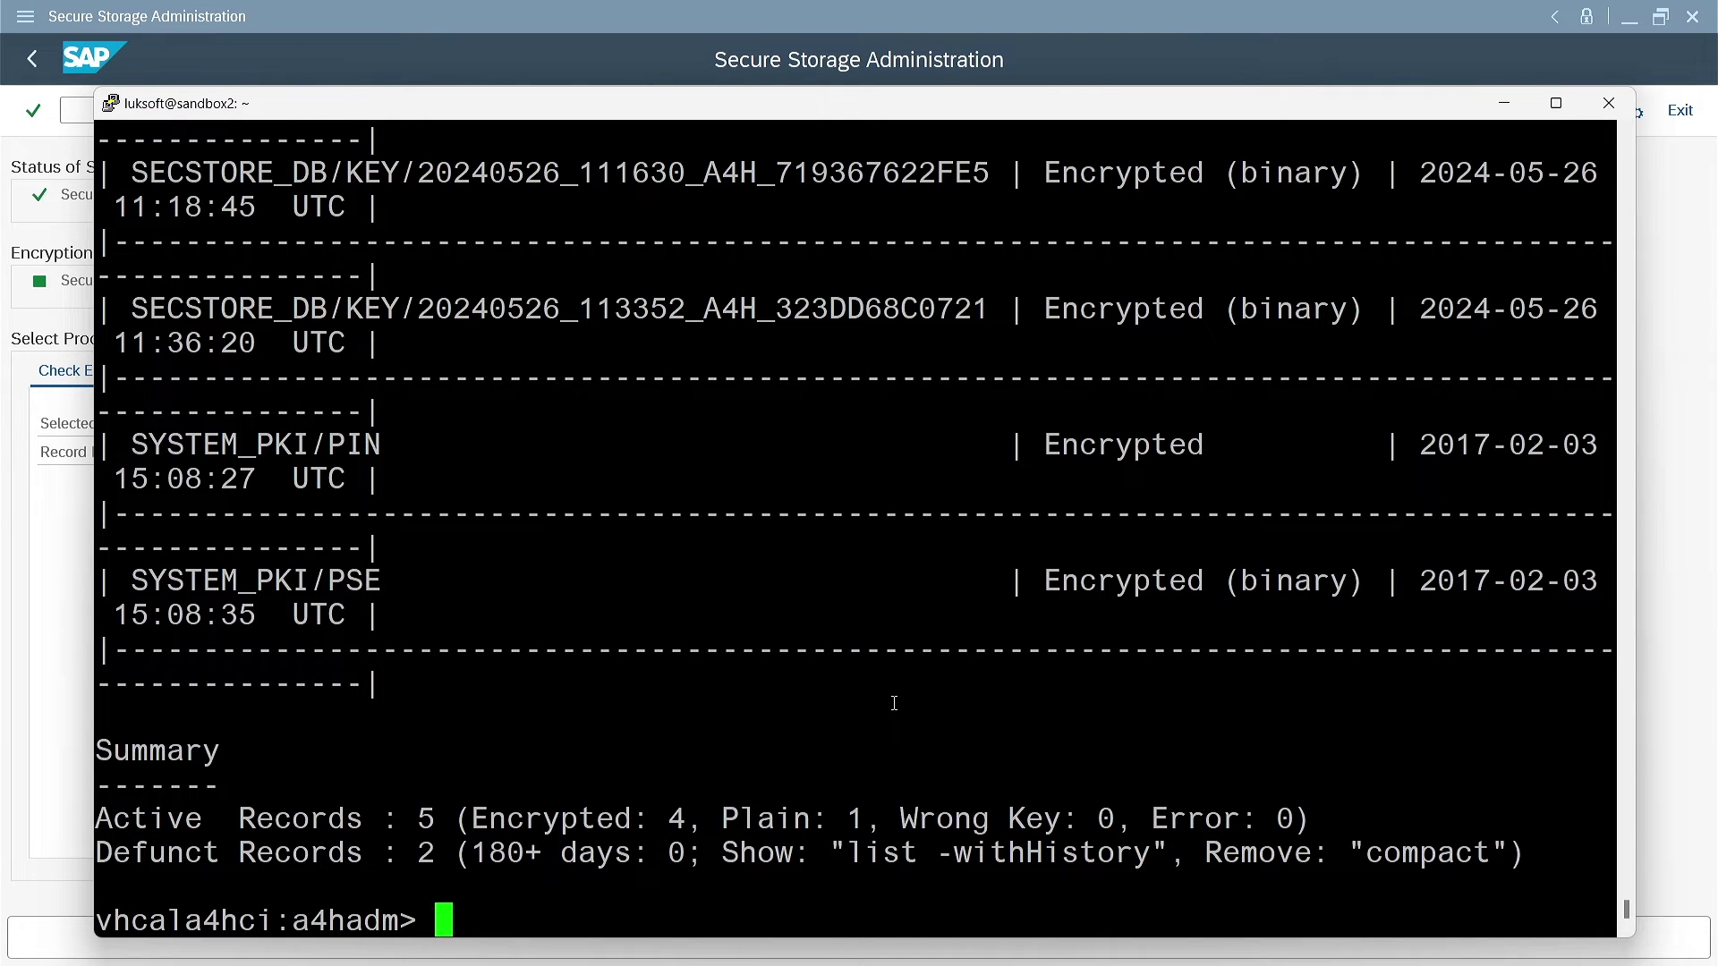
text(sapcontrol -nr )
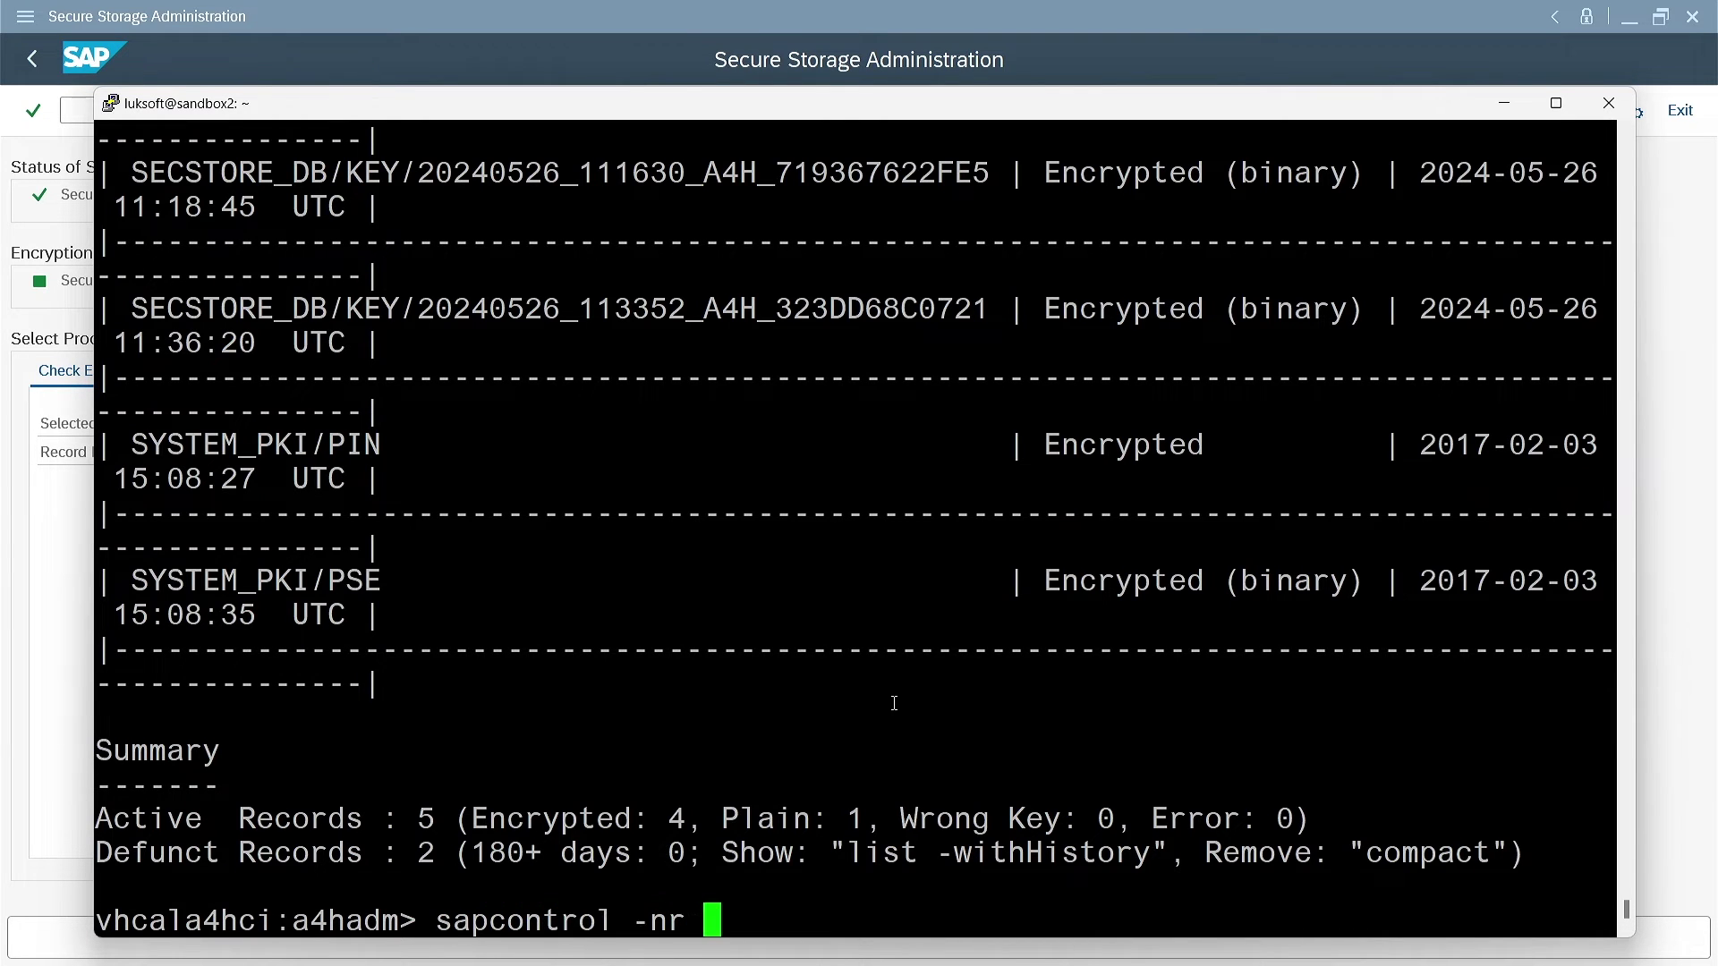
text(77 -function)
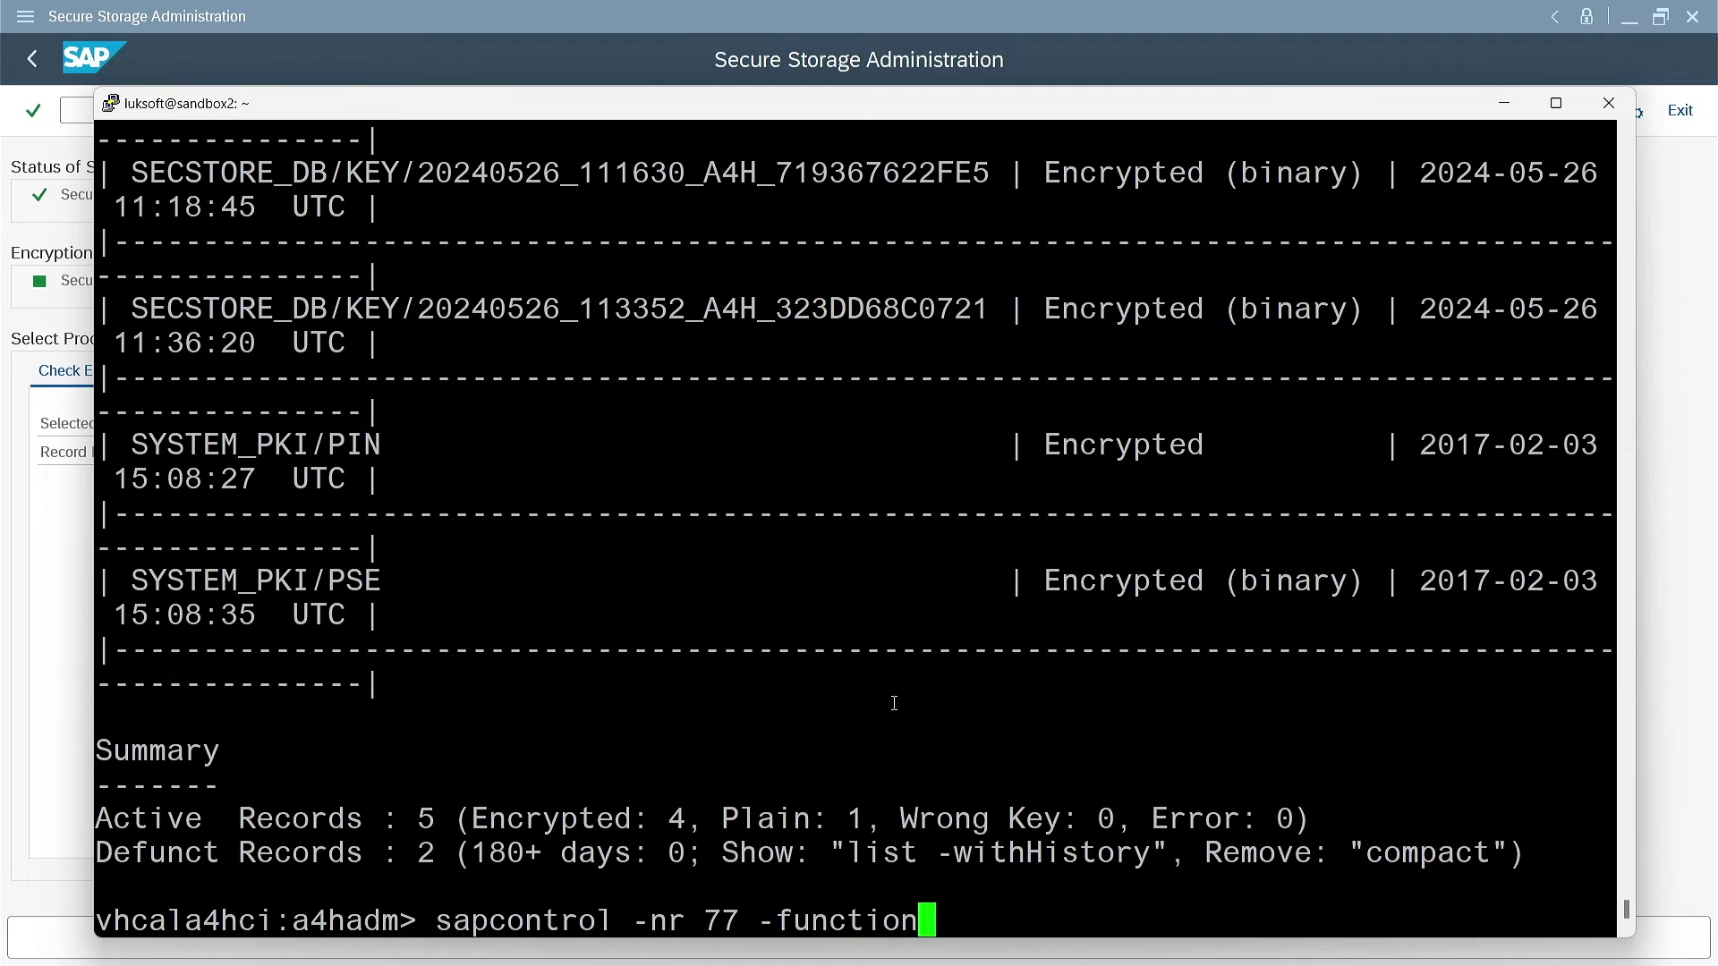
text( StopSystem)
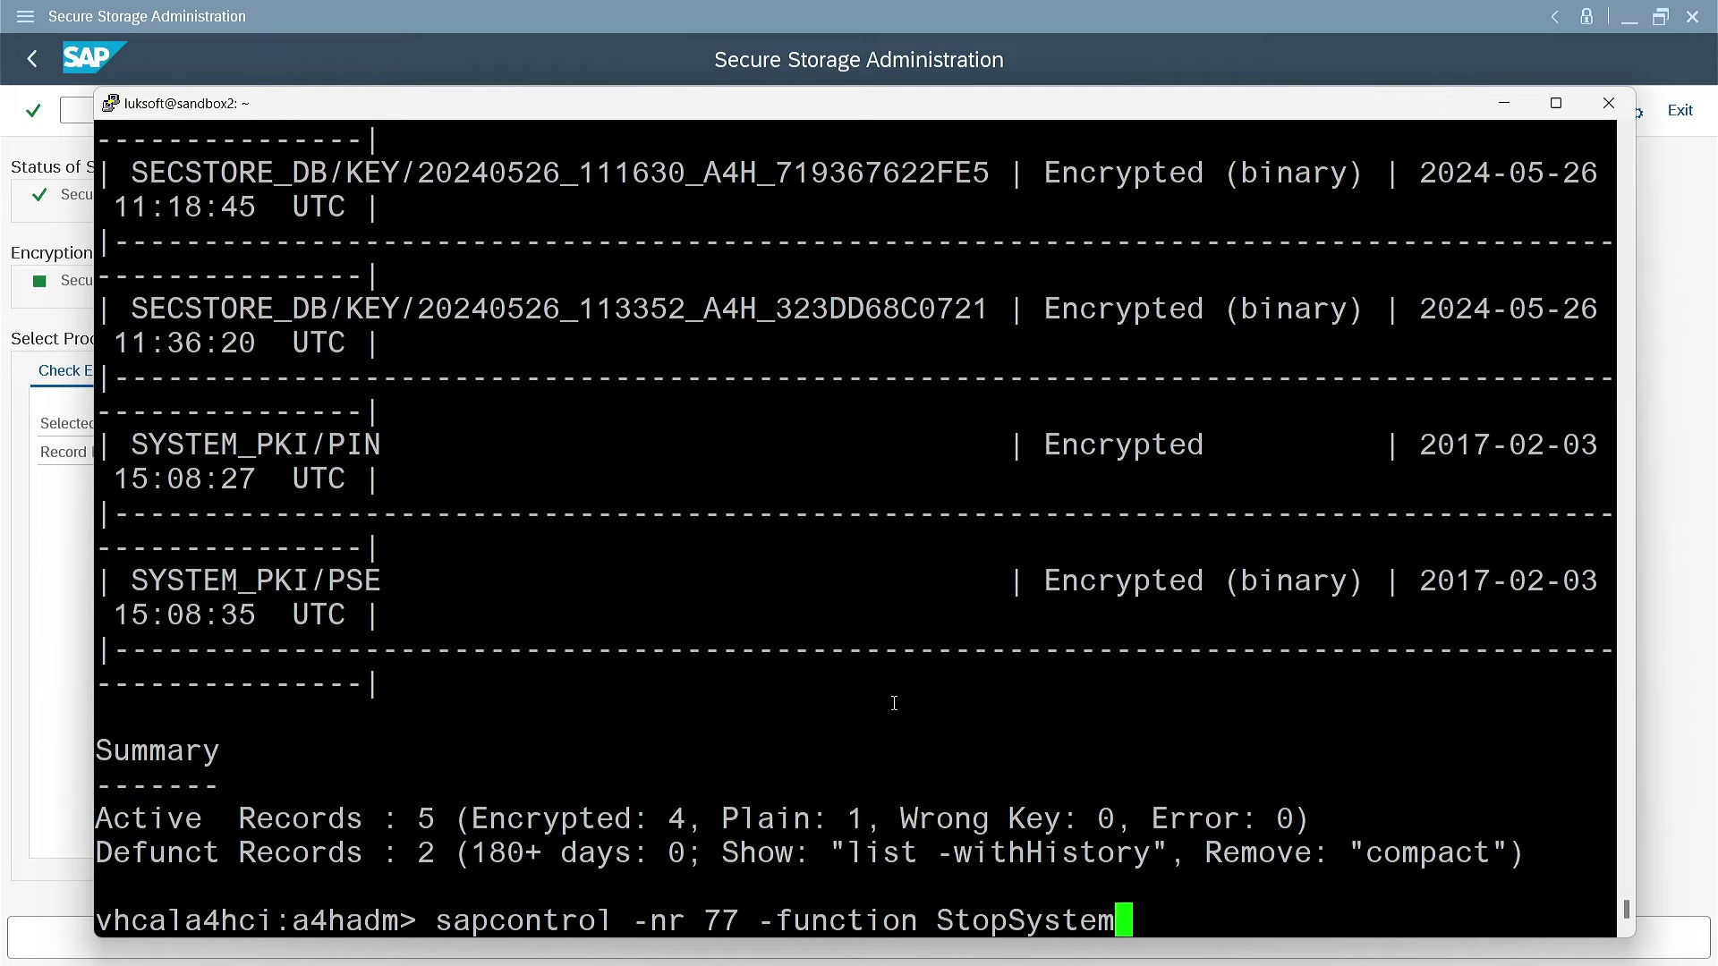
key(Return)
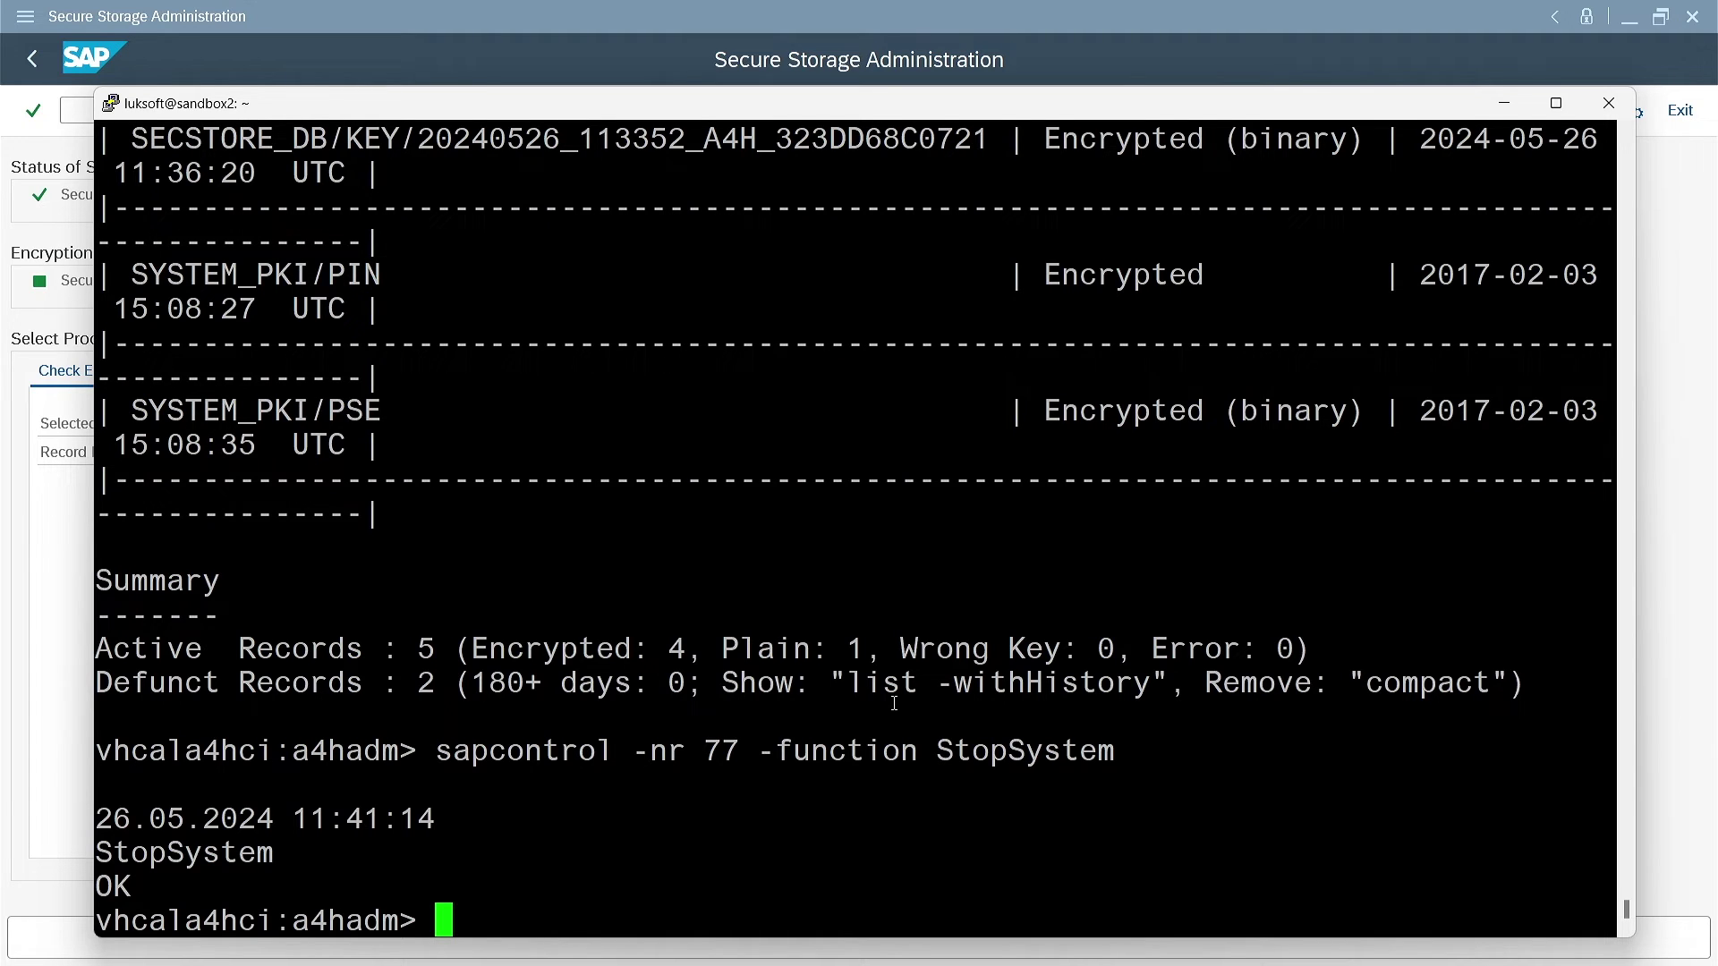
Check the working directory with pwd and change into the data/ folder
text(pwd)
key(Return)
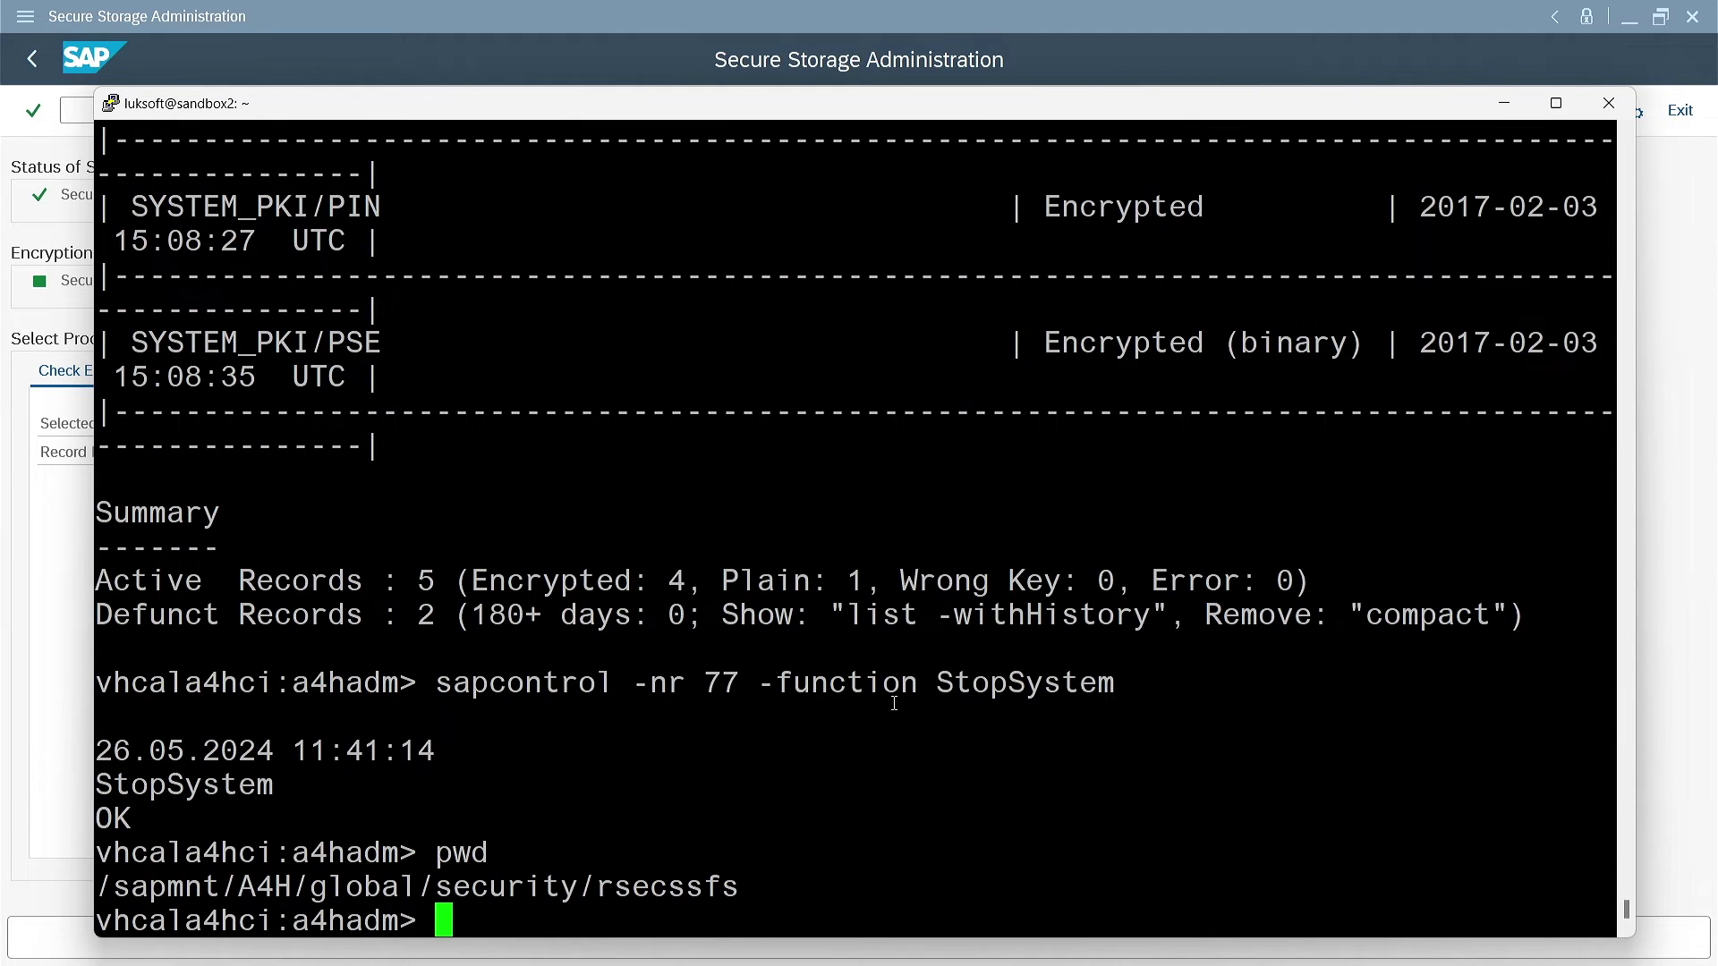
text(cd rs)
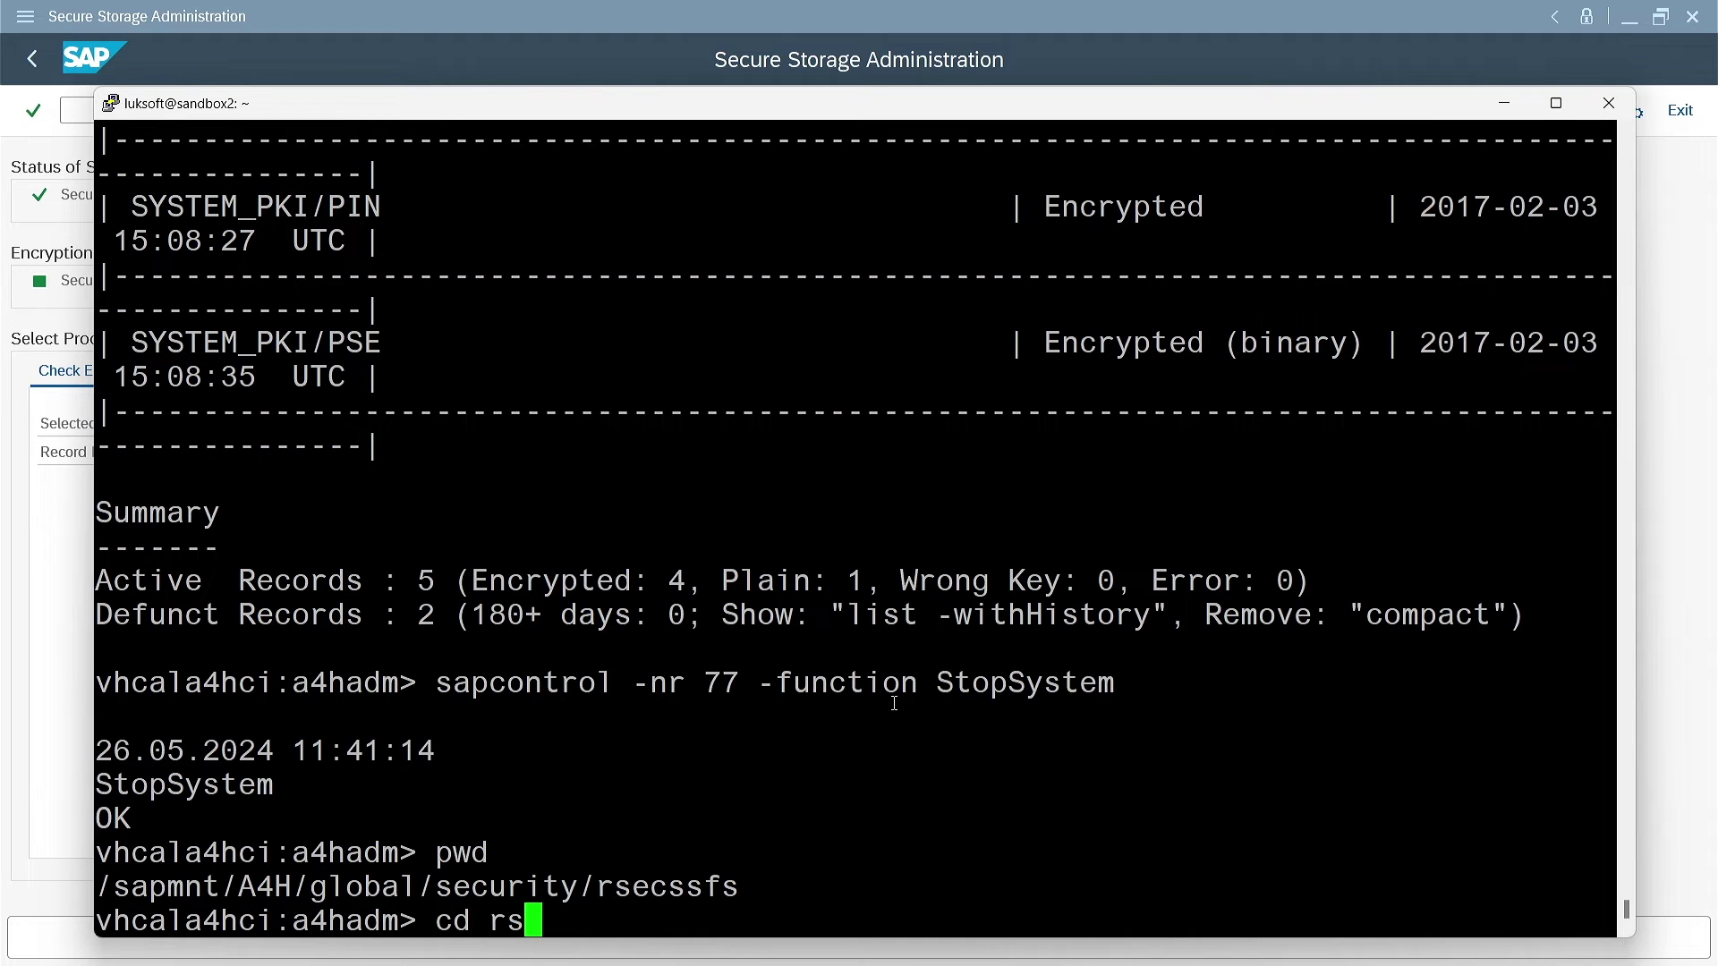
key(BackSpace)
key(BackSpace)
text(data/)
key(Return)
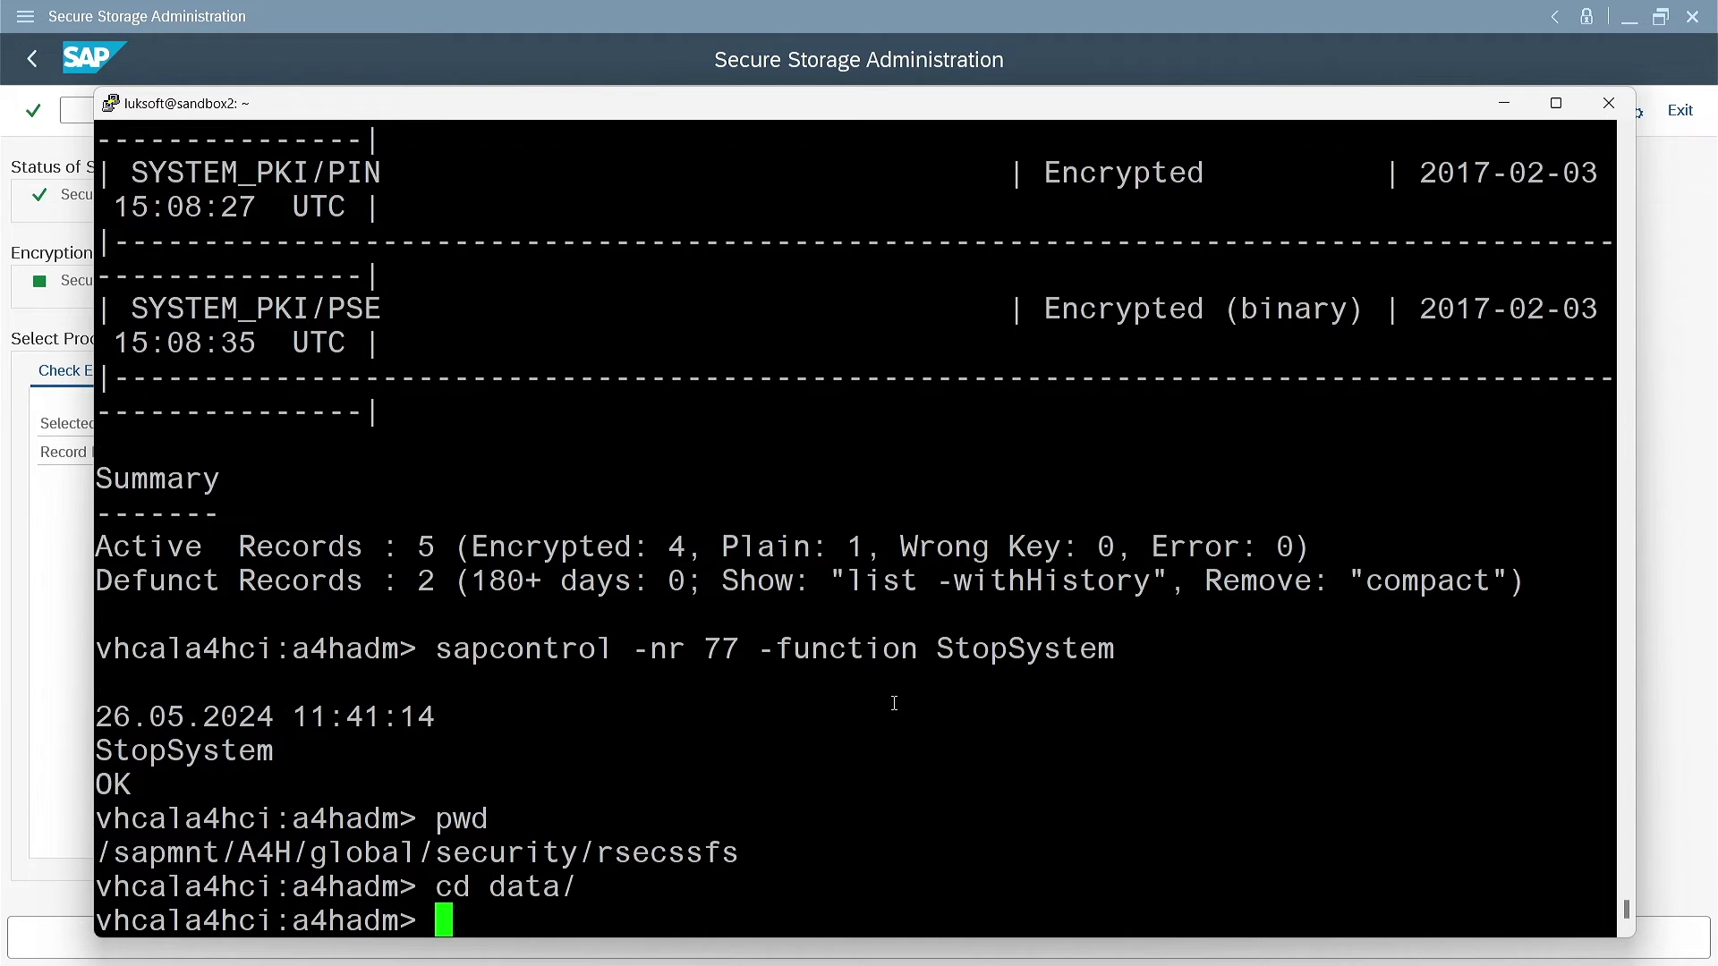
Start typing cp SSFS_A4H.DAT with Tab completion and dismiss the SAP GUI shutdown error with No
text(cp)
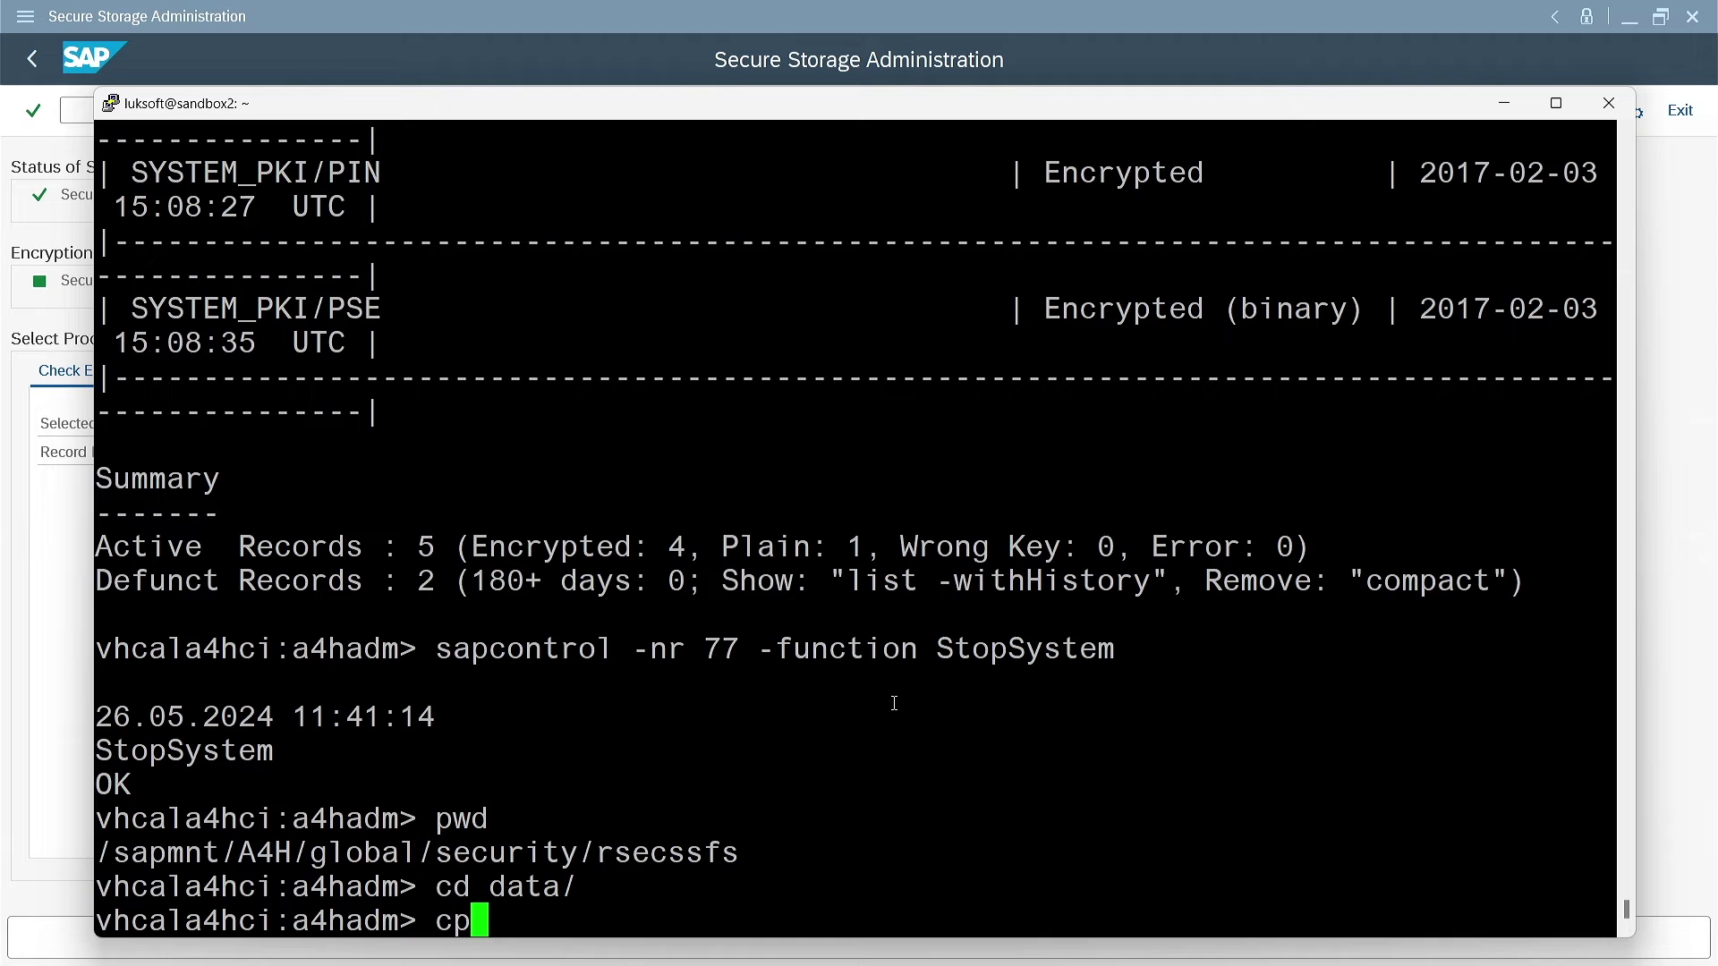
text( S)
key(Tab)
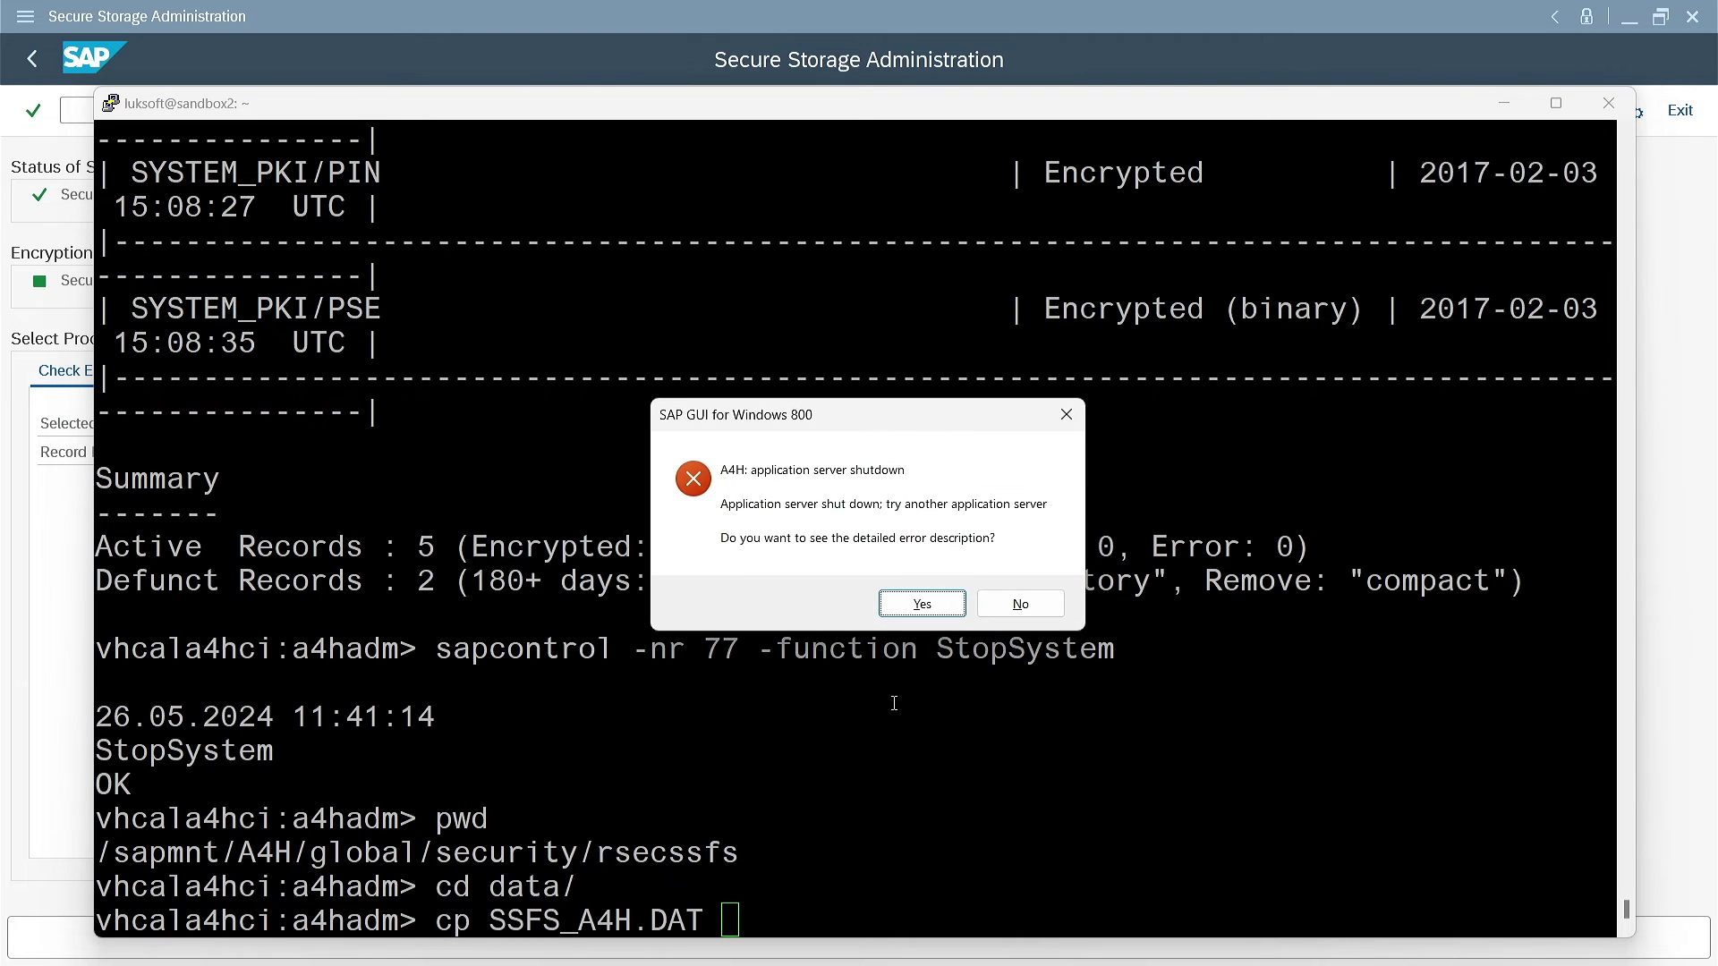
key(Tab)
key(Return)
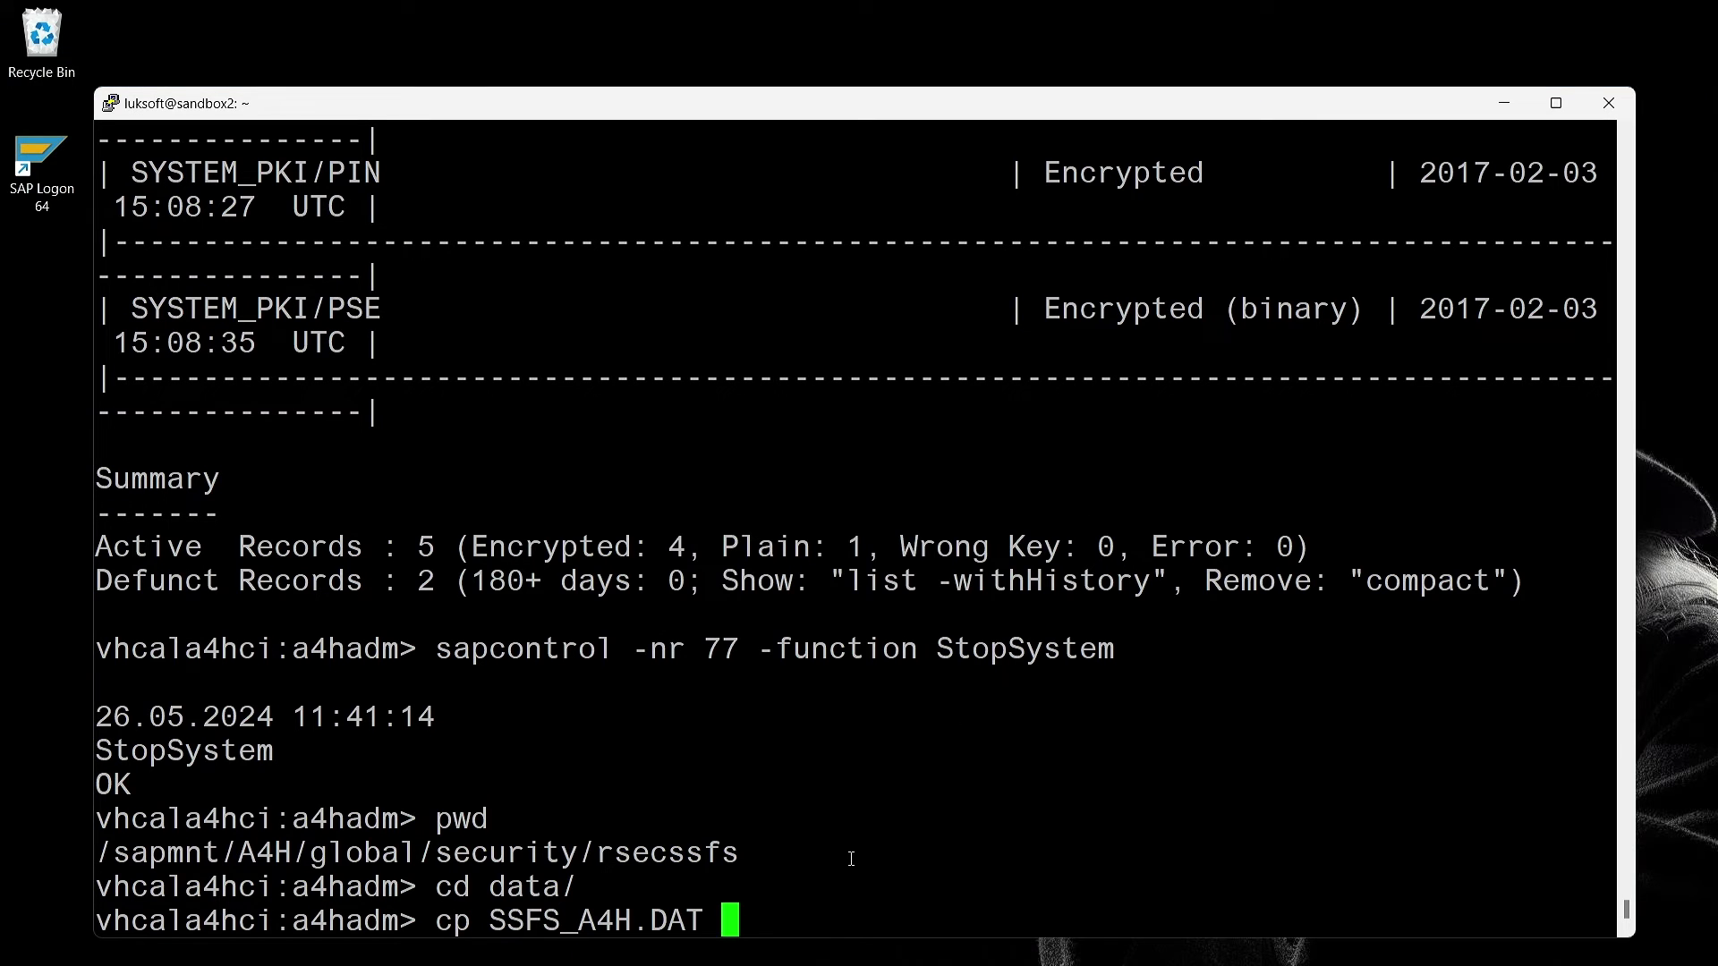
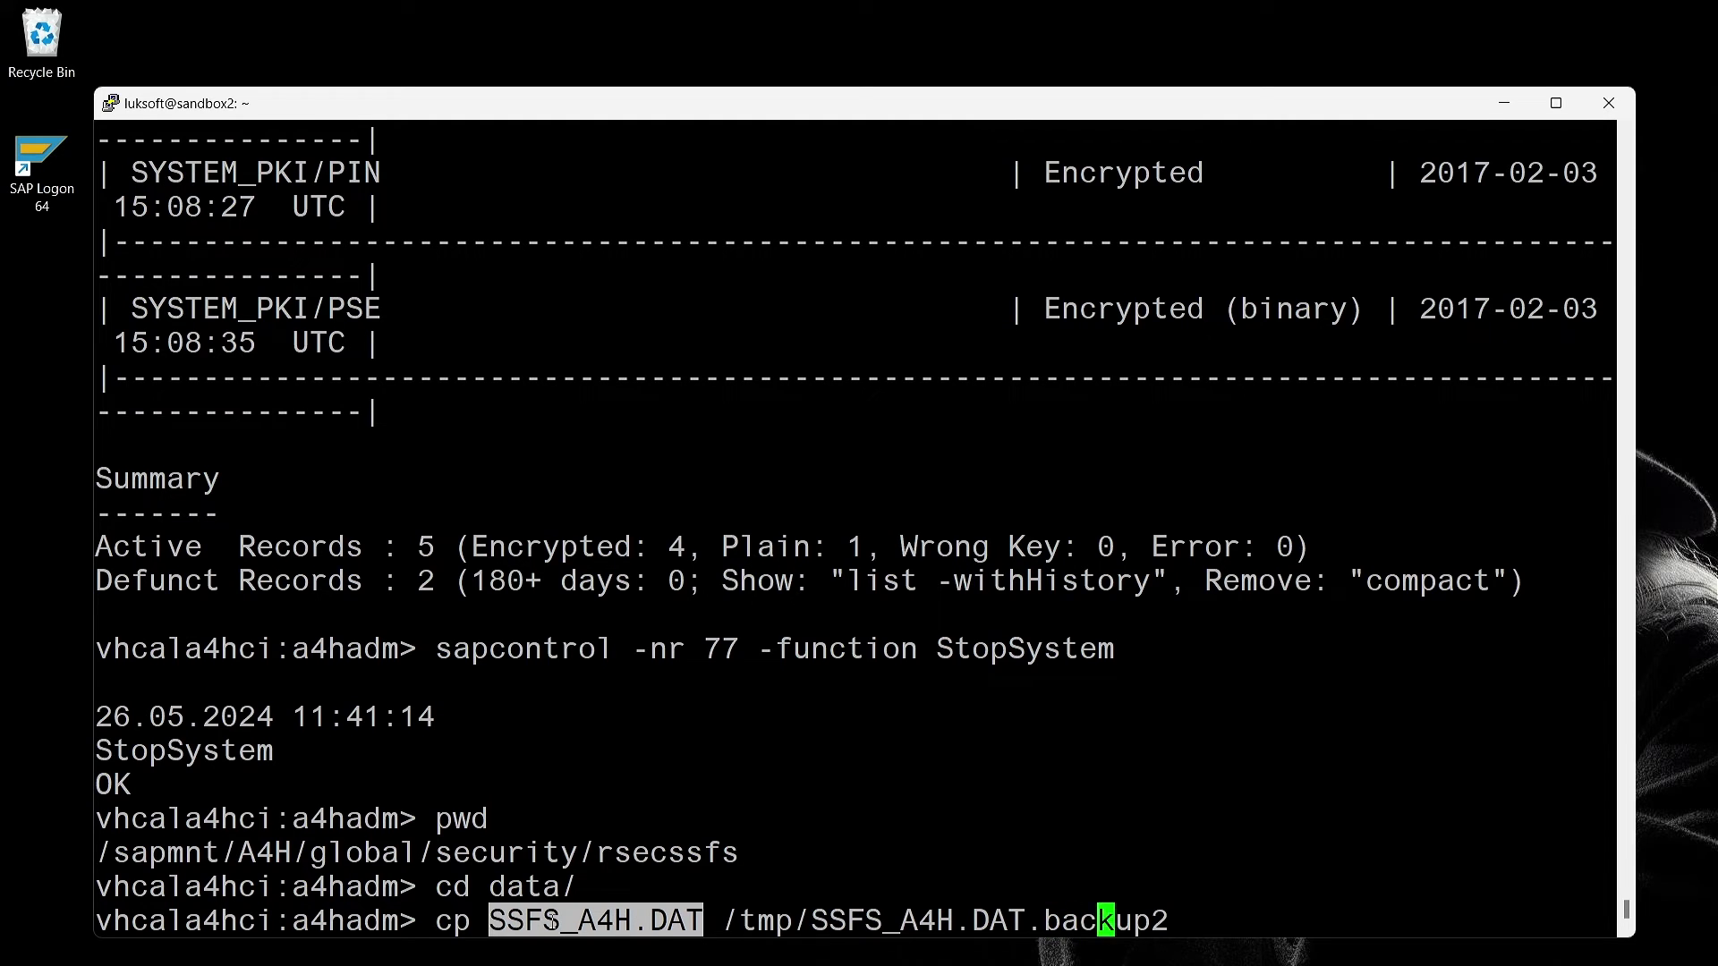
Back up SSFS_A4H.DAT to /tmp/SSFS_A4H.DAT.backup2 and restore it from /tmp/SSFS_A4H.DAT.backup
key(Return)
text(cp /)
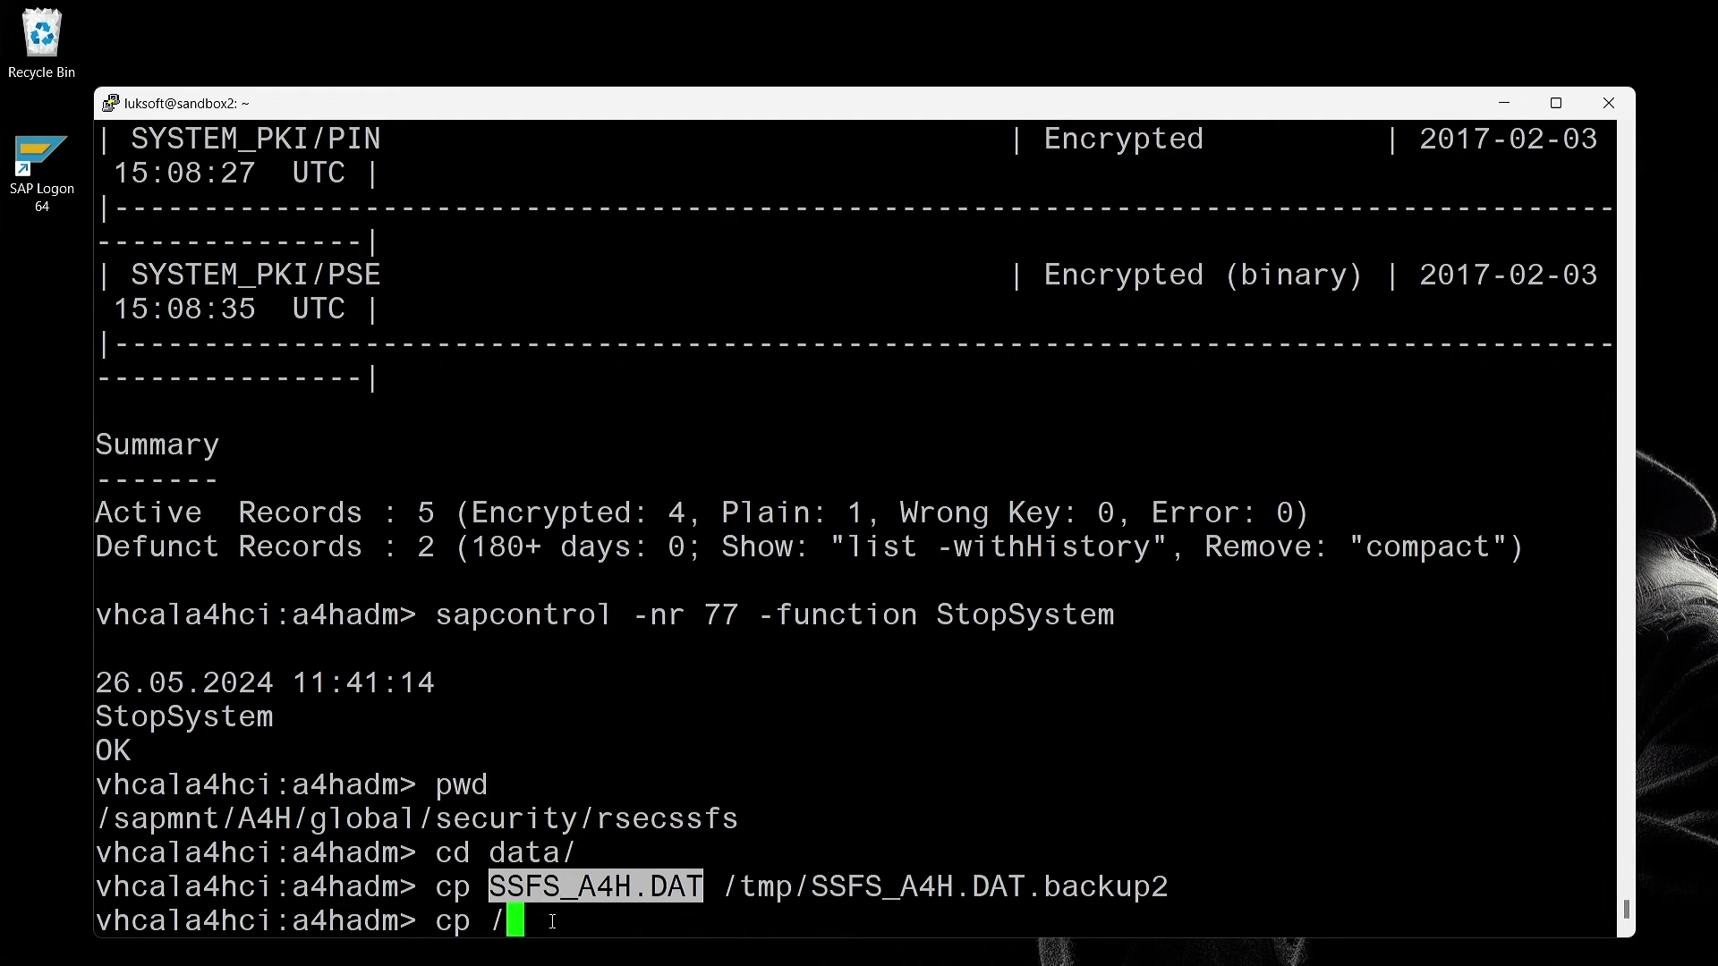
text(tmp/SSFS)
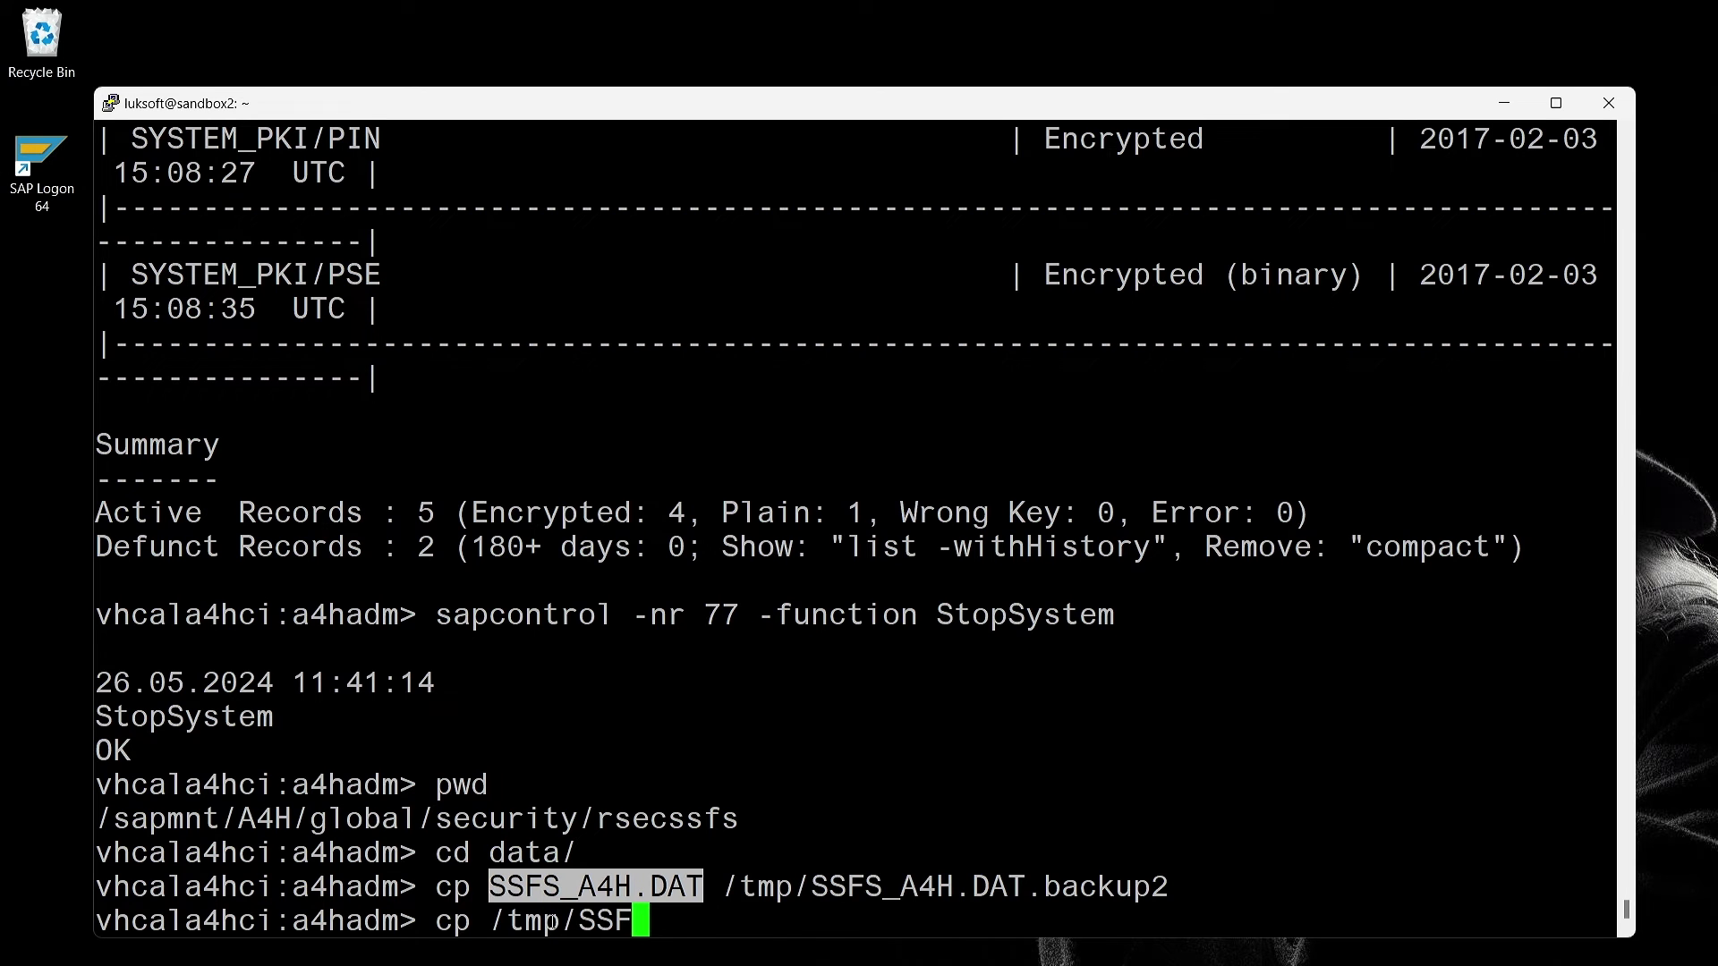
key(Tab)
key(Tab)
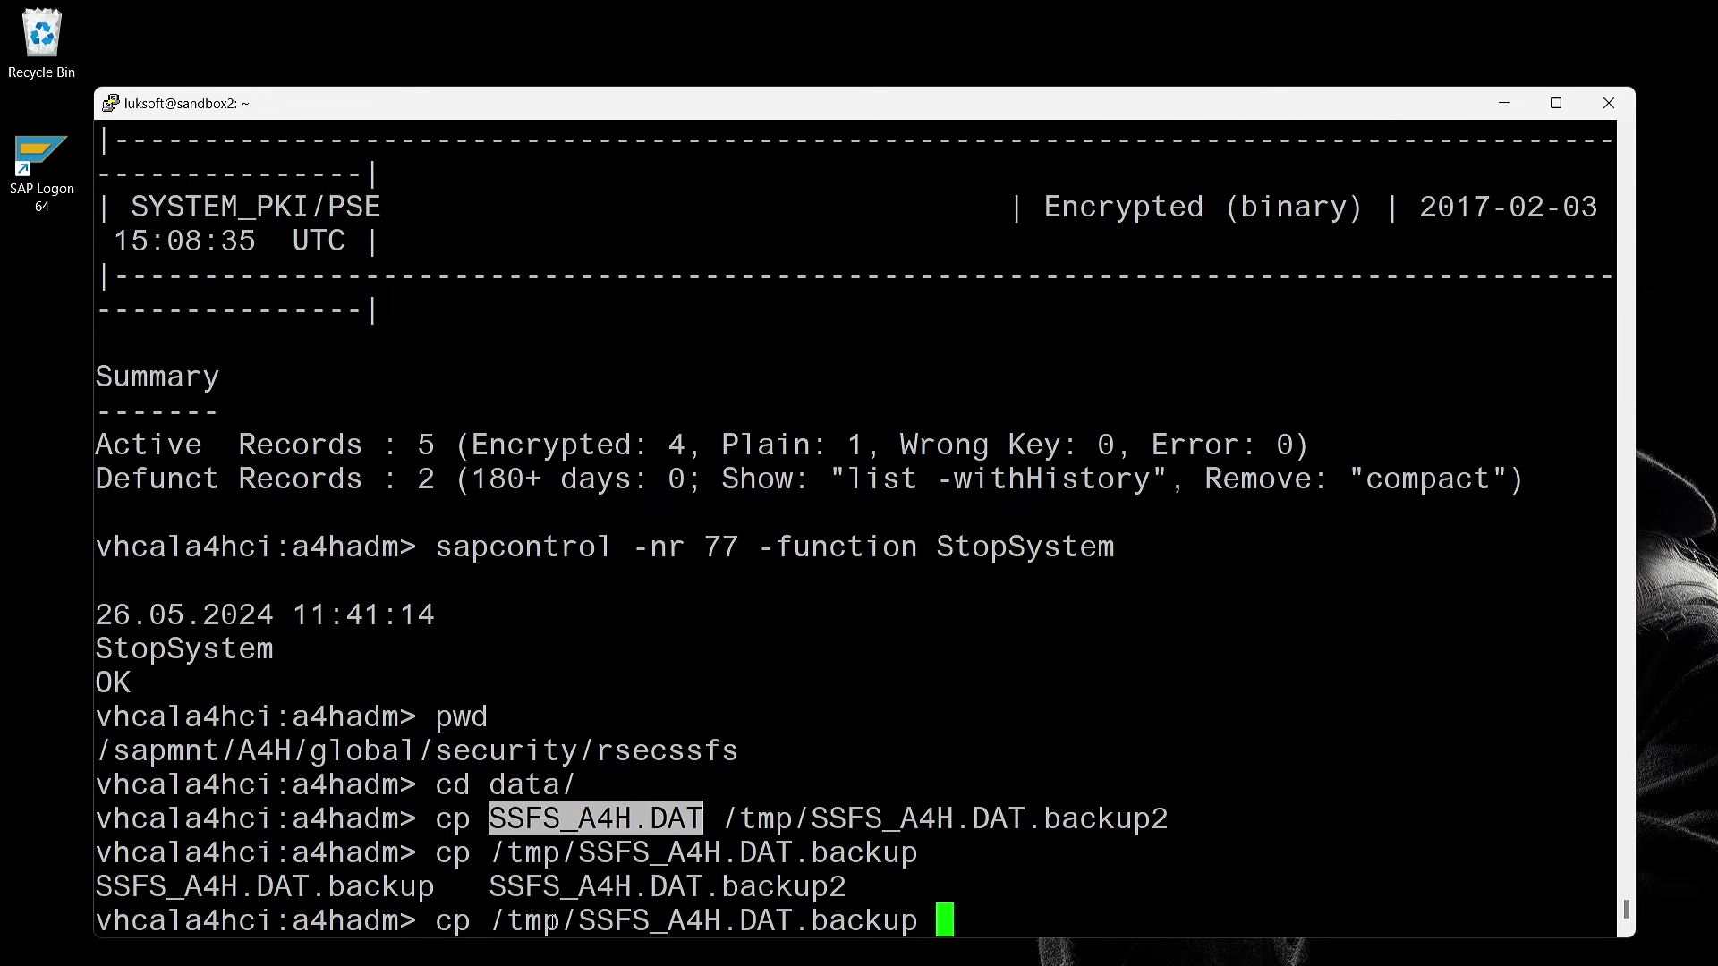
double_click(615, 816)
right_click(615, 816)
key(Return)
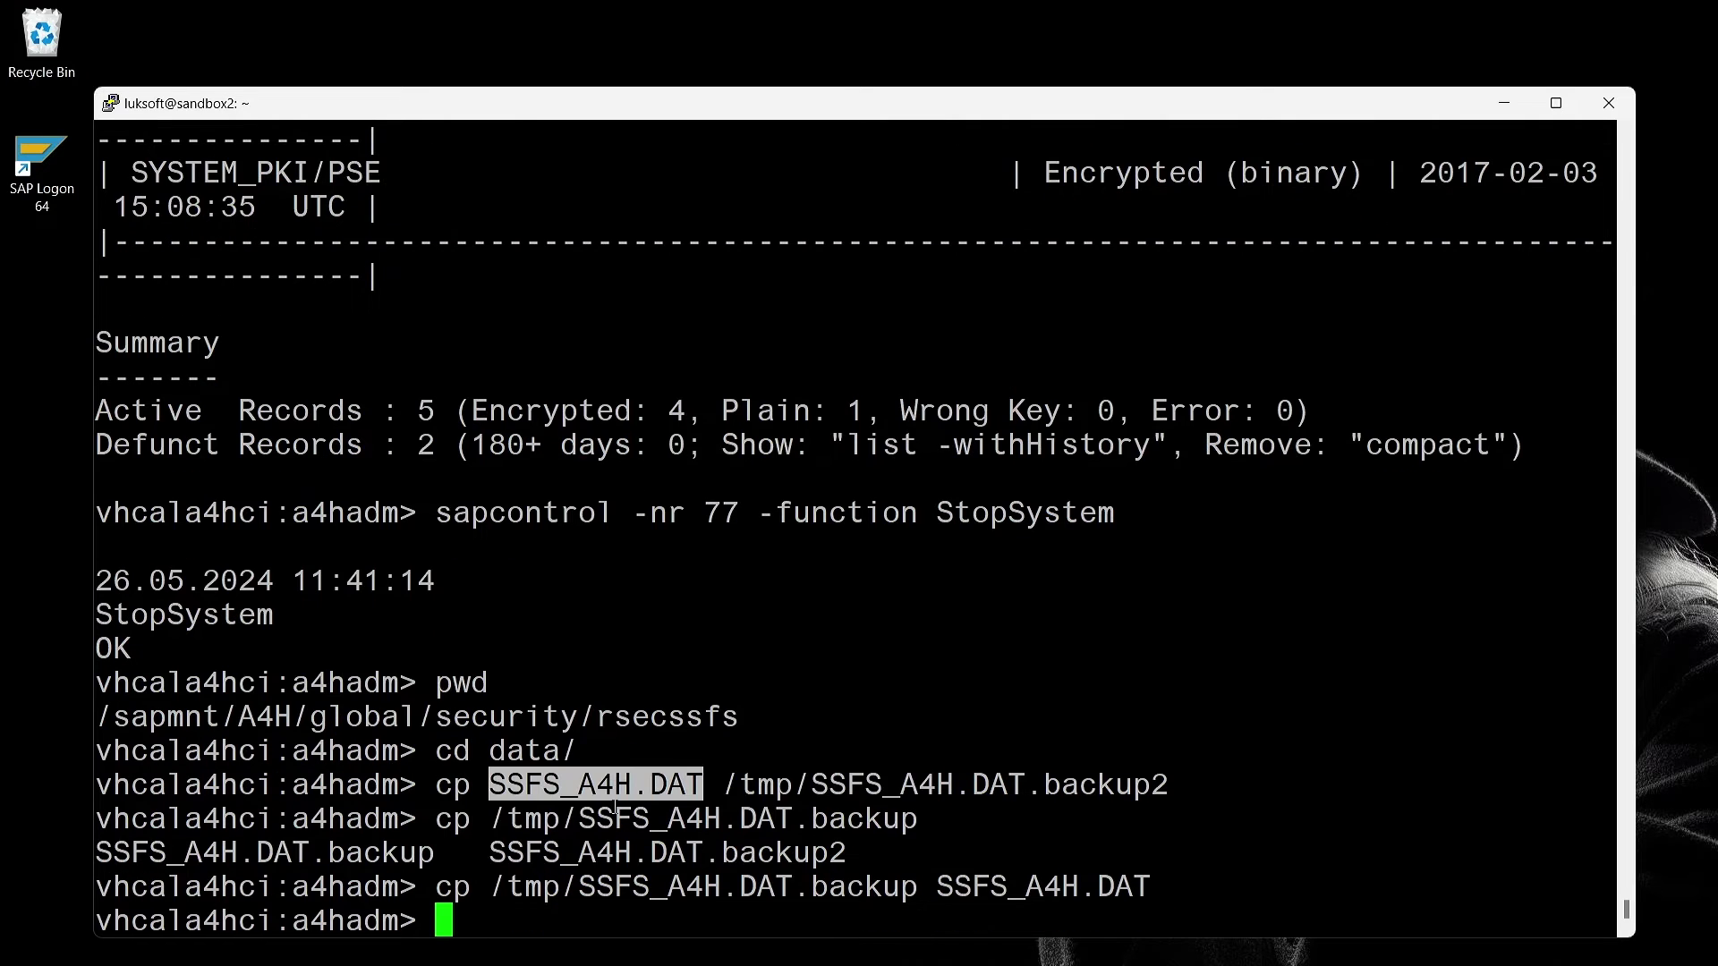
List the data folder, start SAP instance 77 with sapcontrol StartSystem, and clear the terminal
text(ls -l)
key(Return)
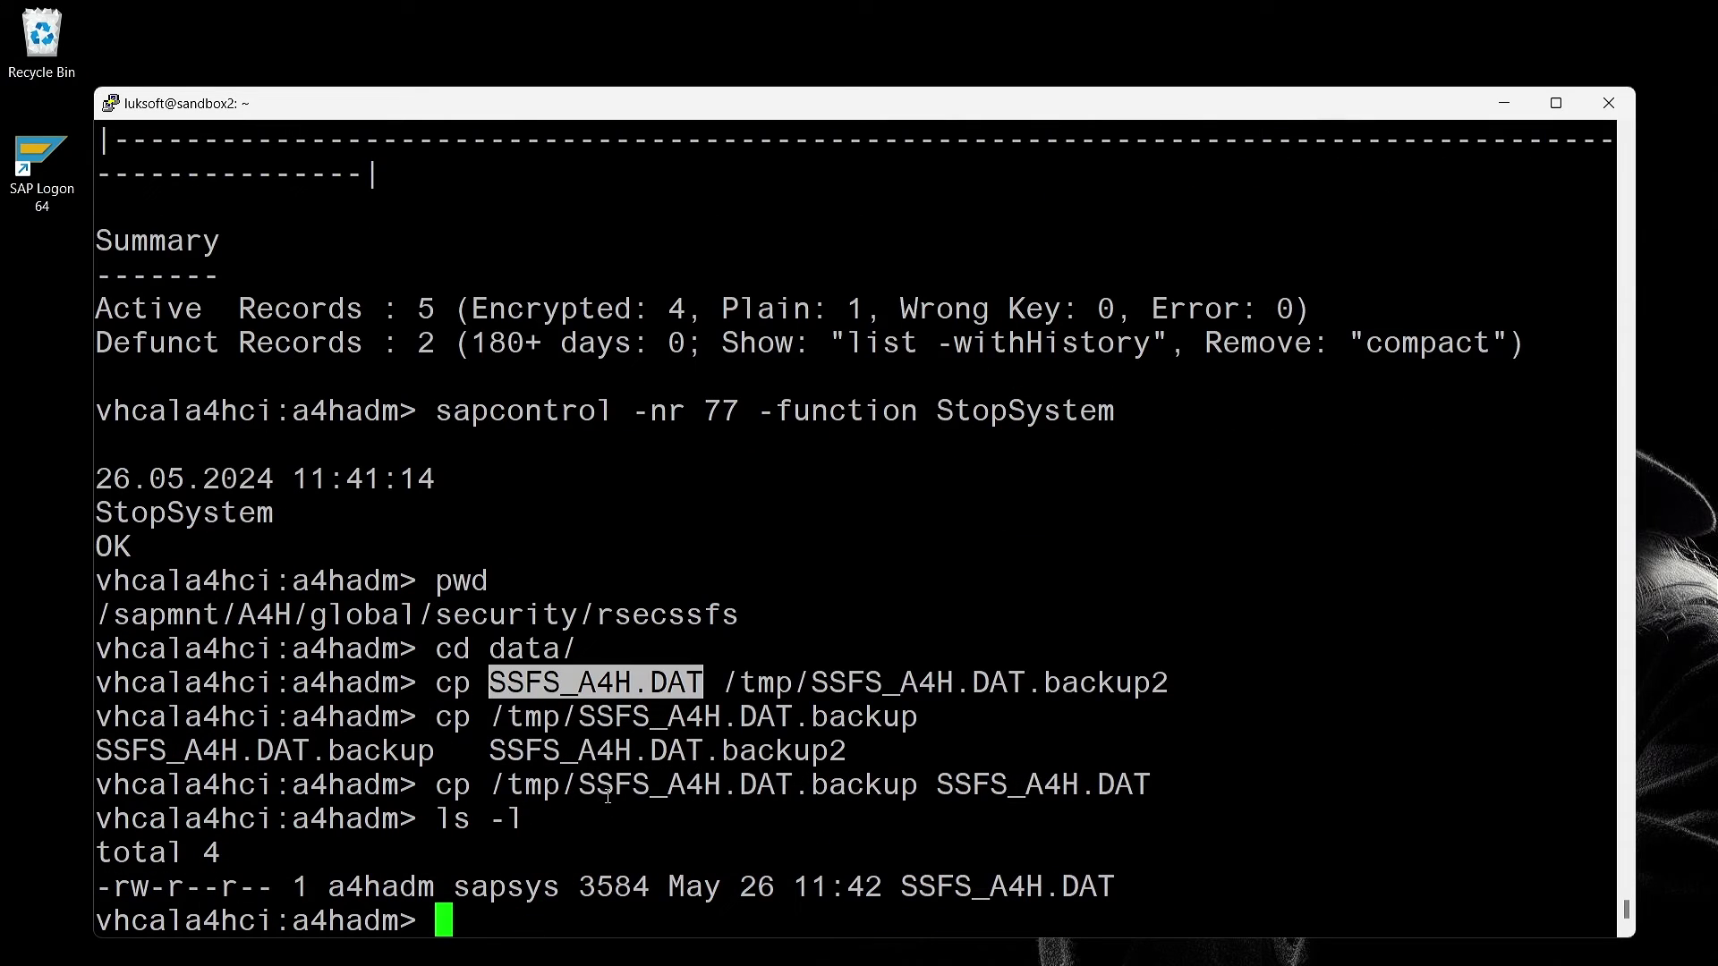
text(sapcont)
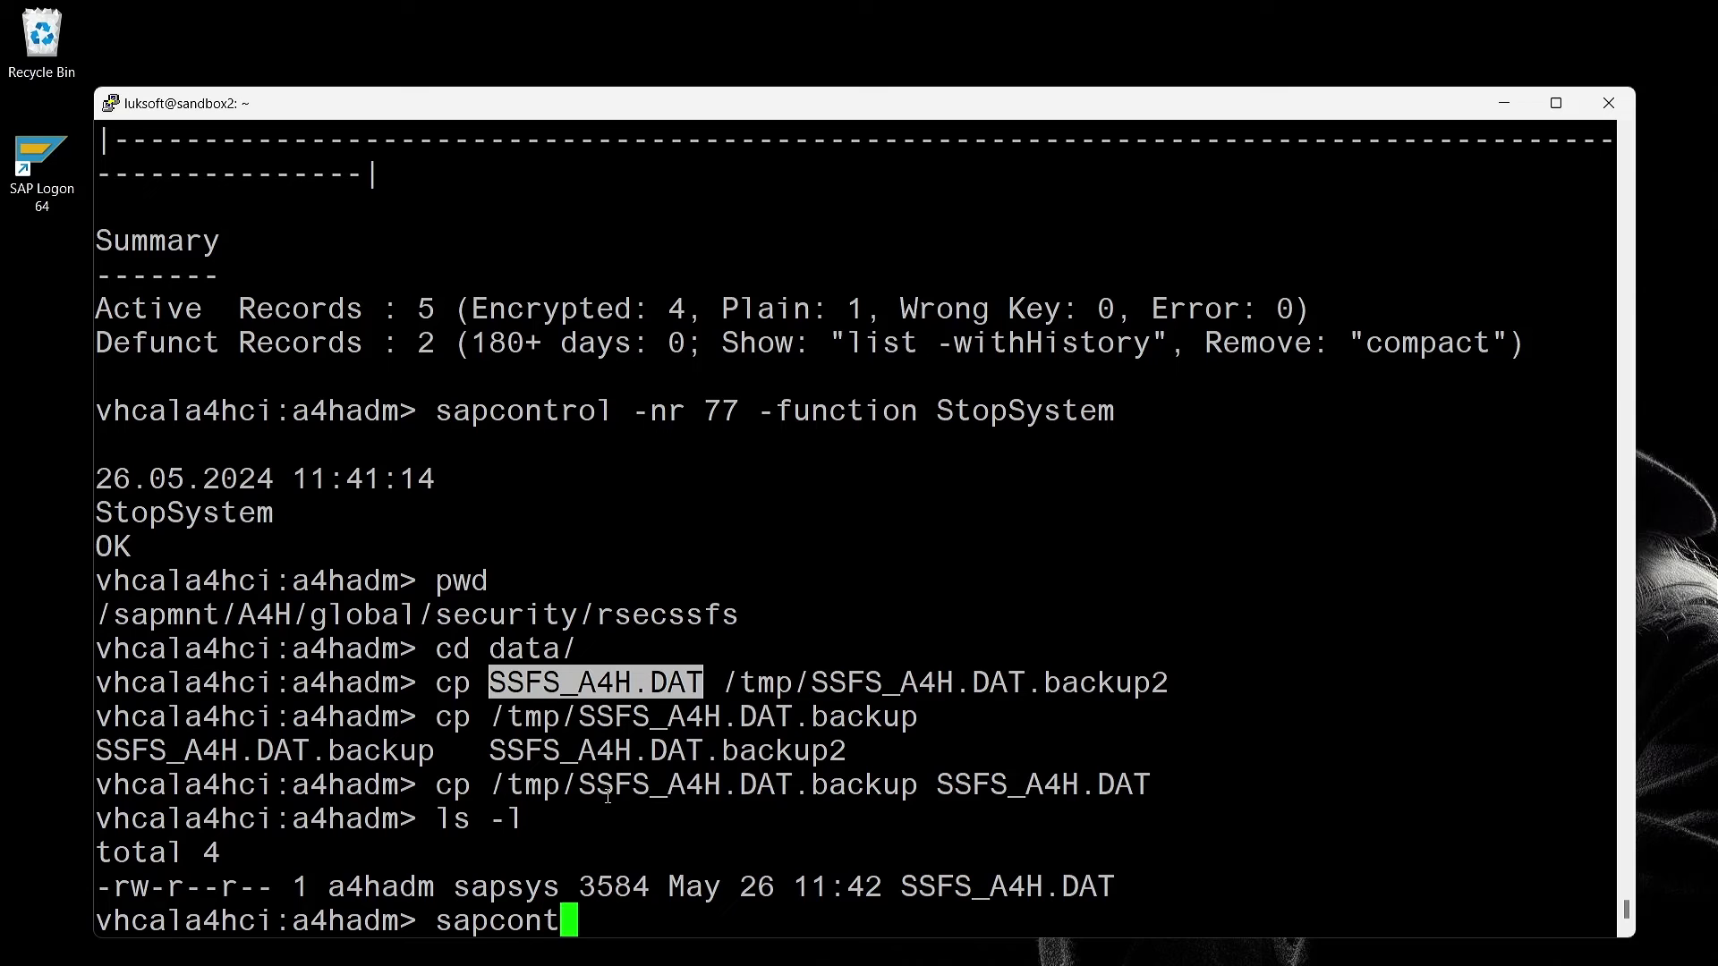
text(rol -nr 77 -fu)
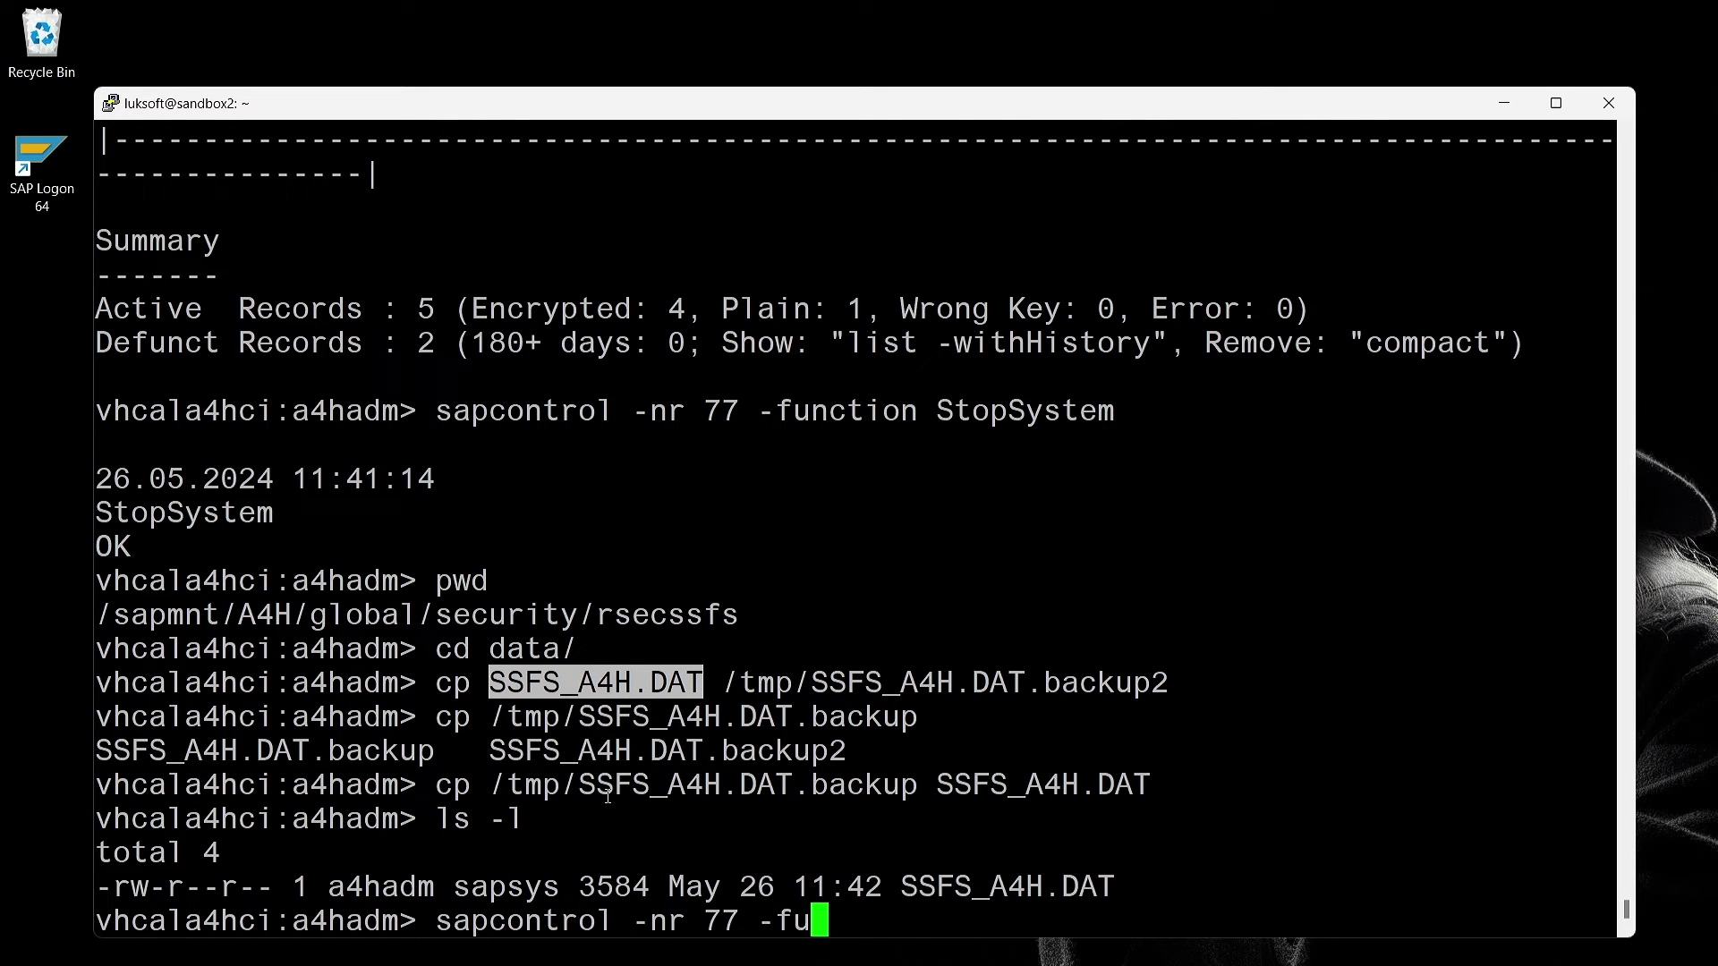
text(nction StartSystem)
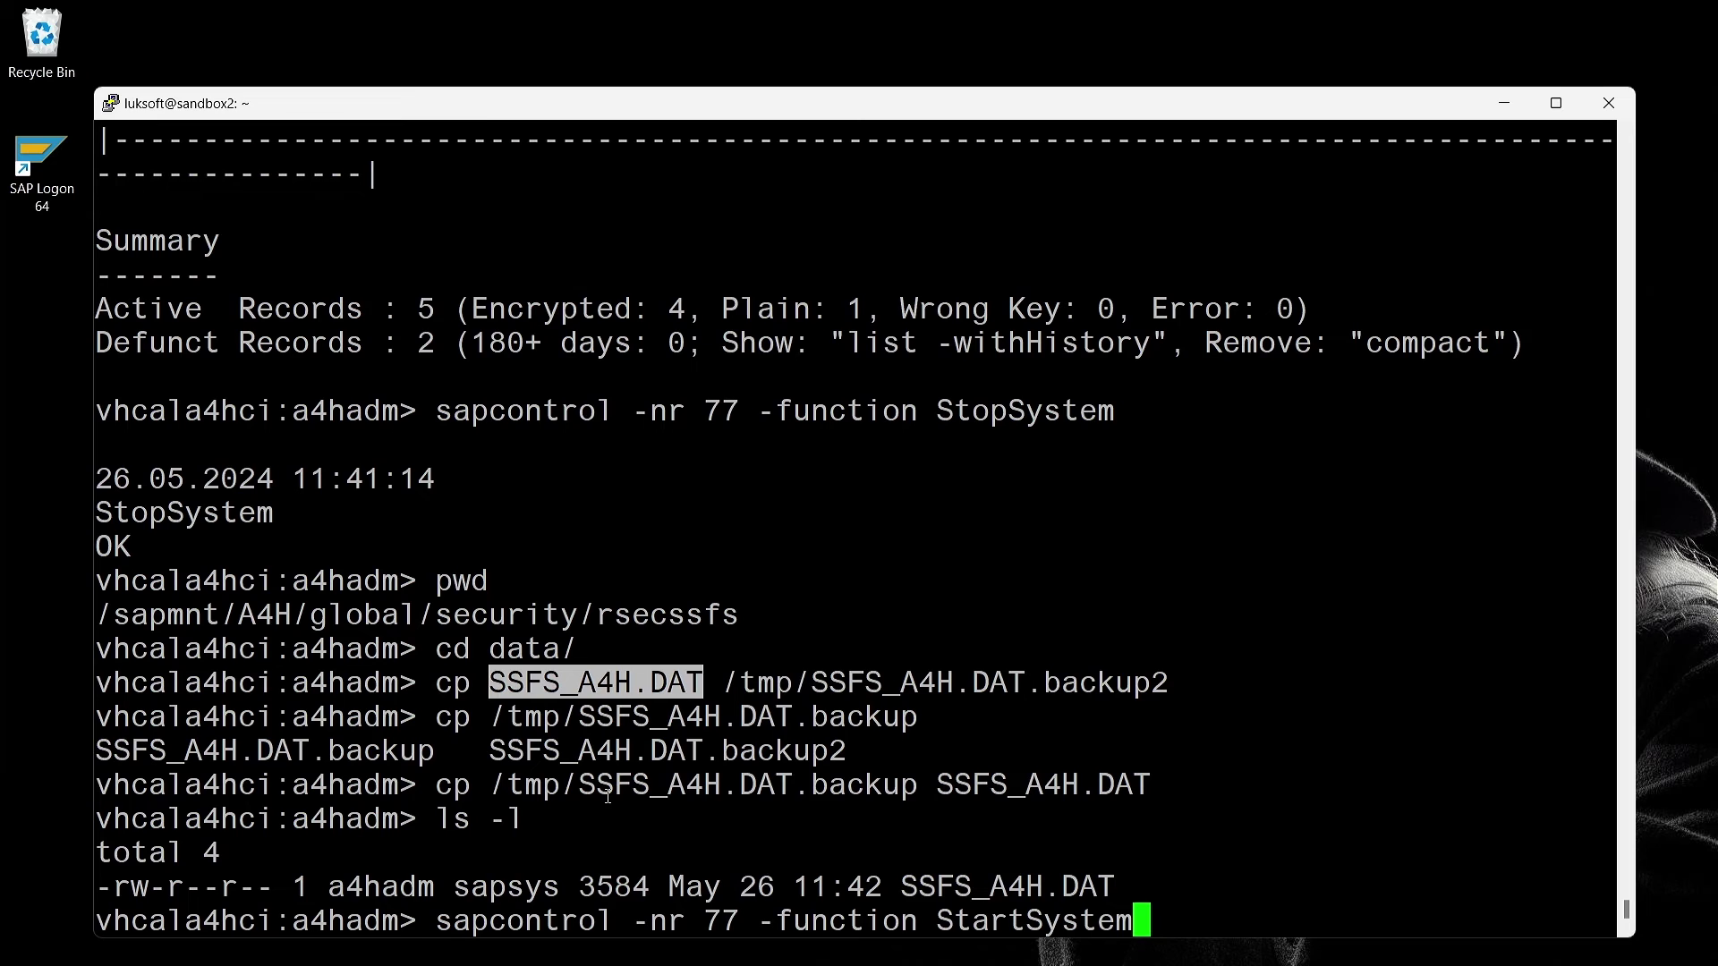
key(Return)
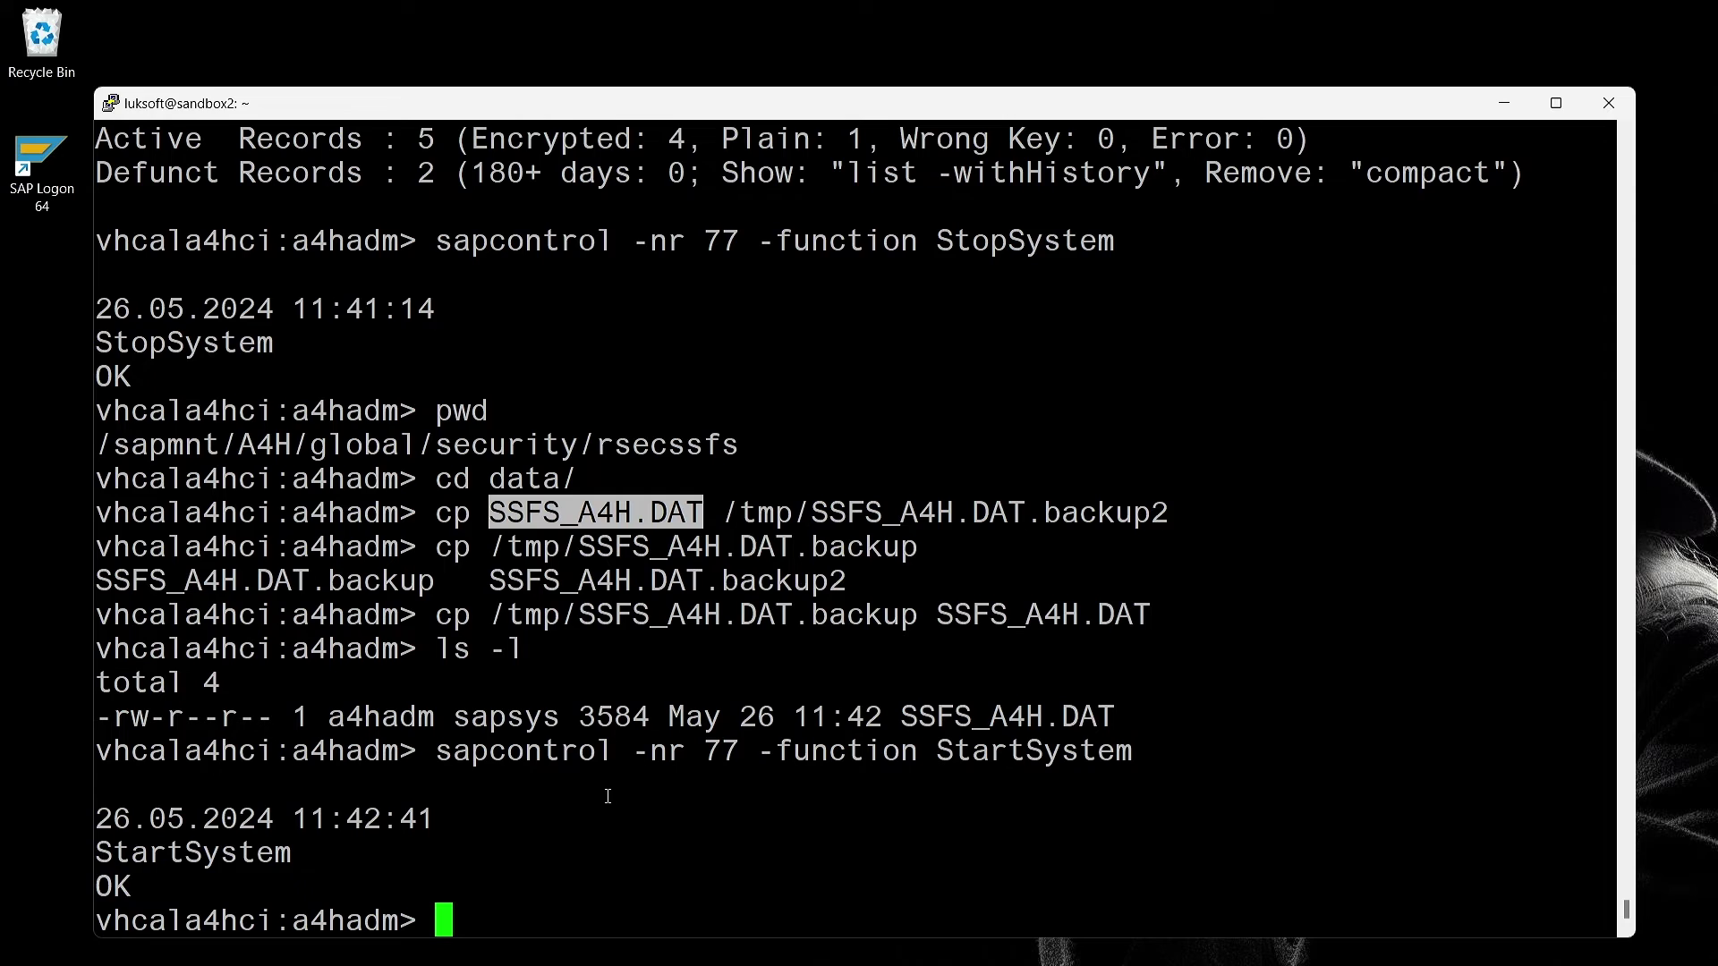
key(ctrl+l)
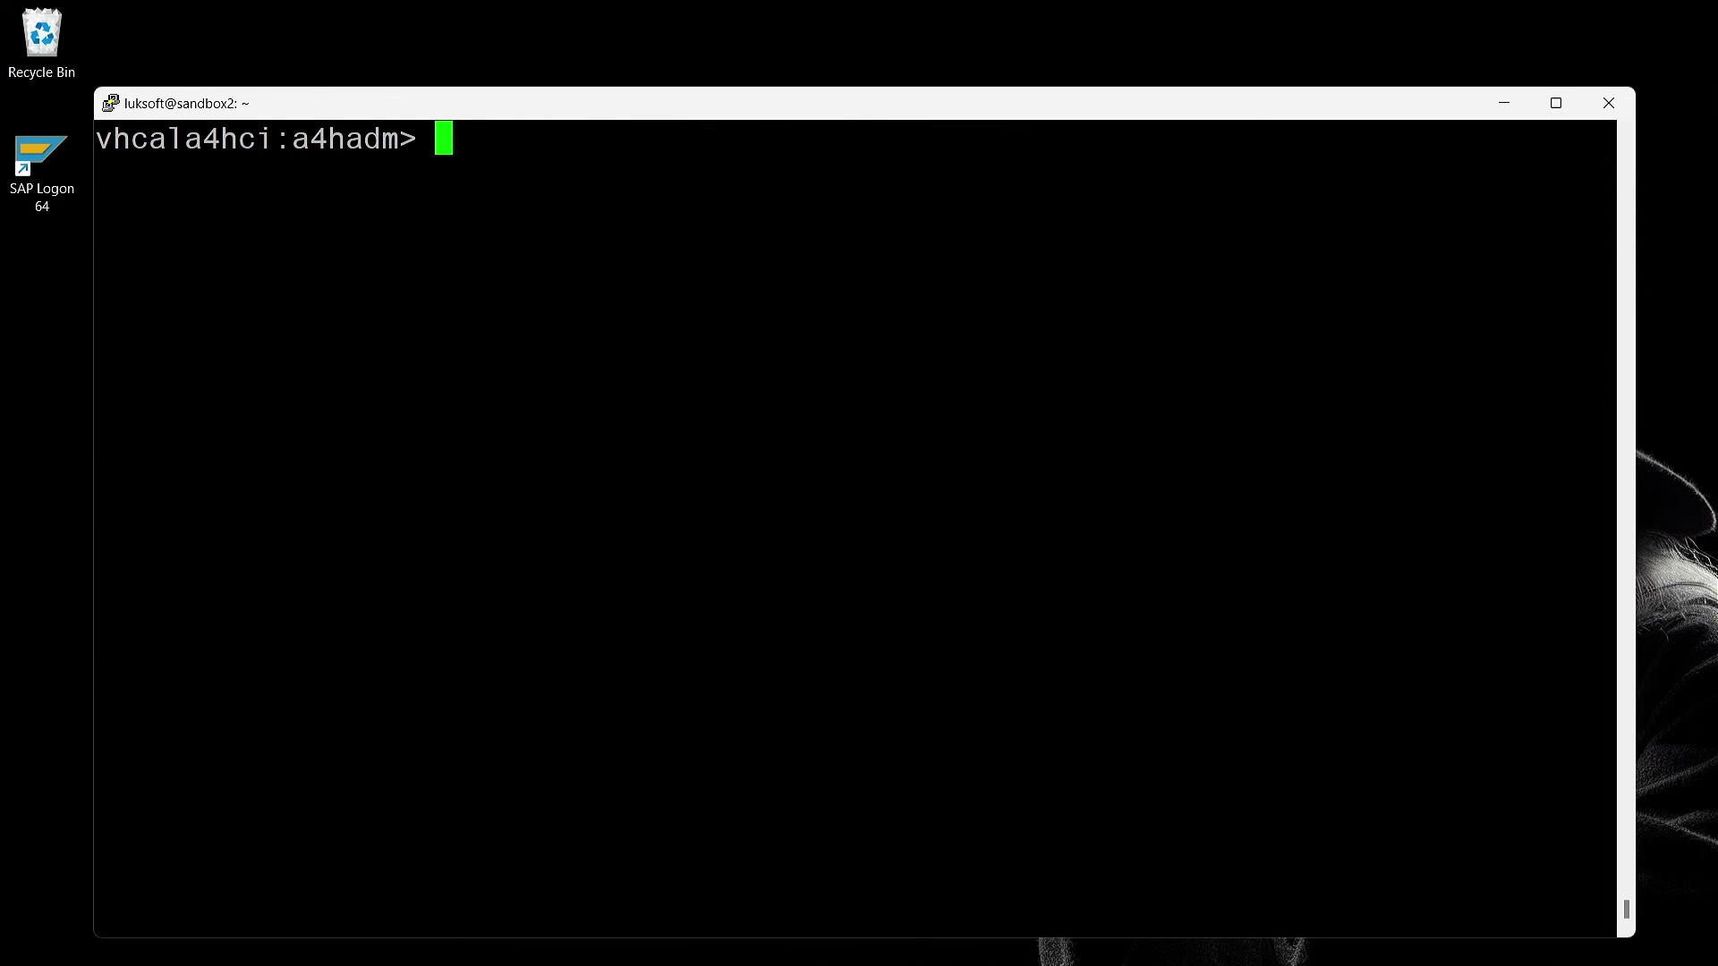
Log on to the A4H Sandbox connection from SAP Logon and enter /nsm59
click(1019, 954)
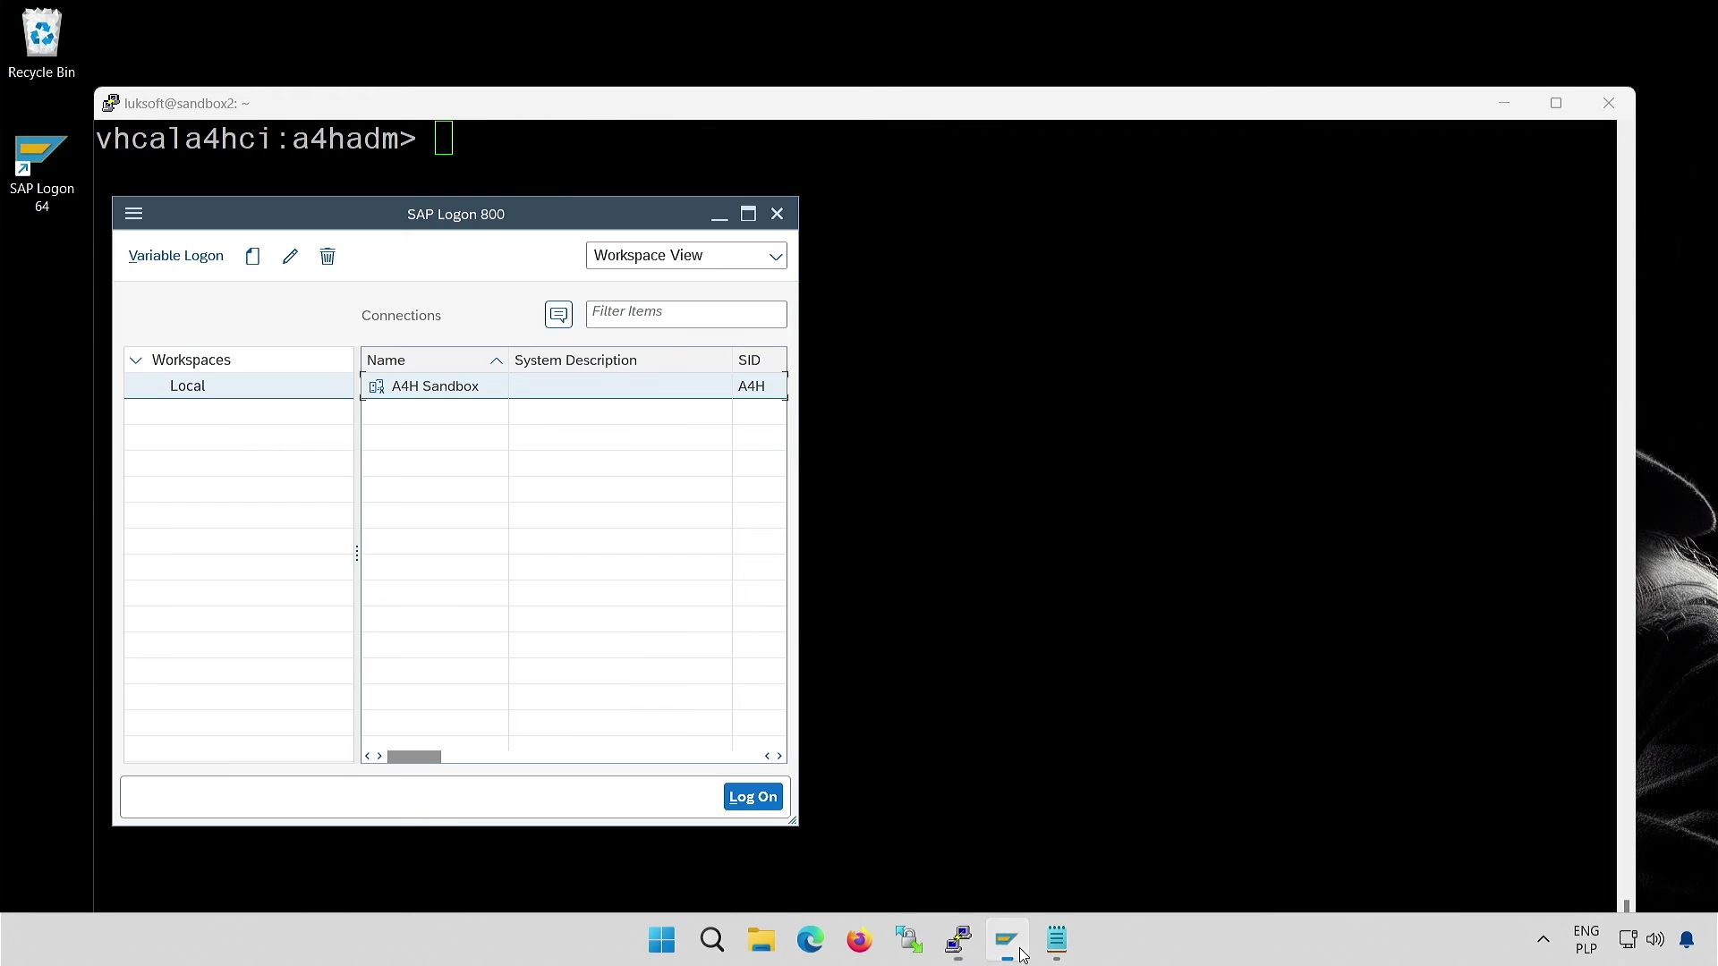
double_click(458, 387)
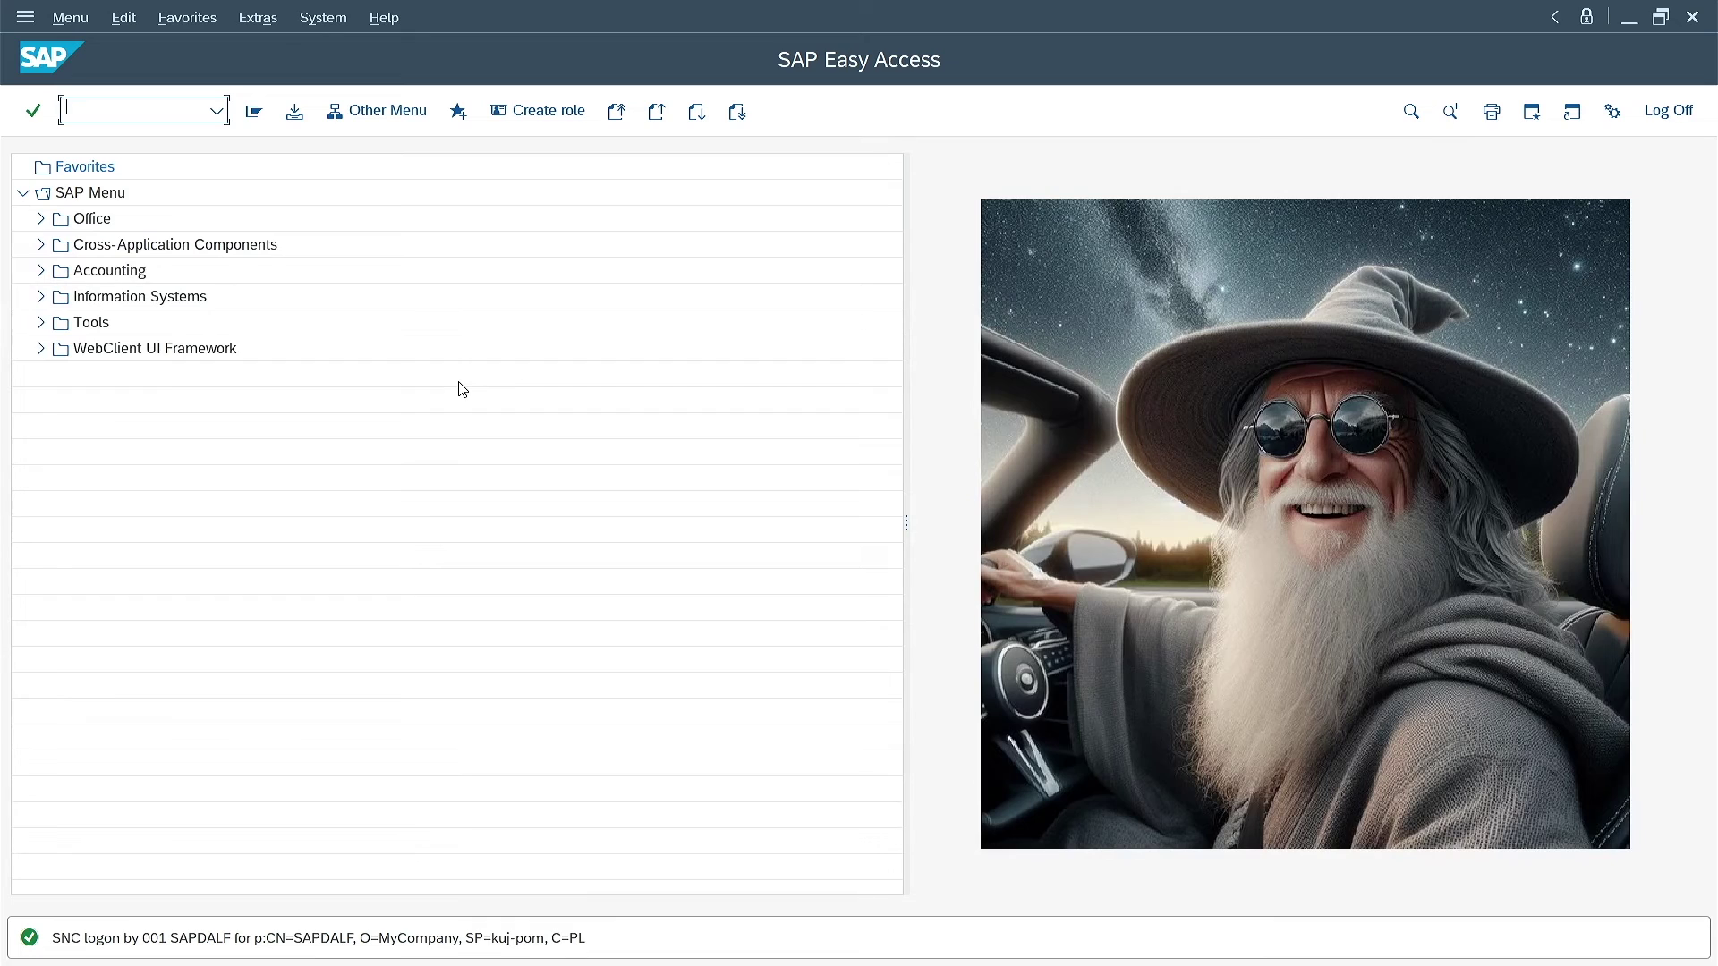
text(/nsm59)
Open RFC connections and confirm ABAP destination TEST shows an invalid password
key(Return)
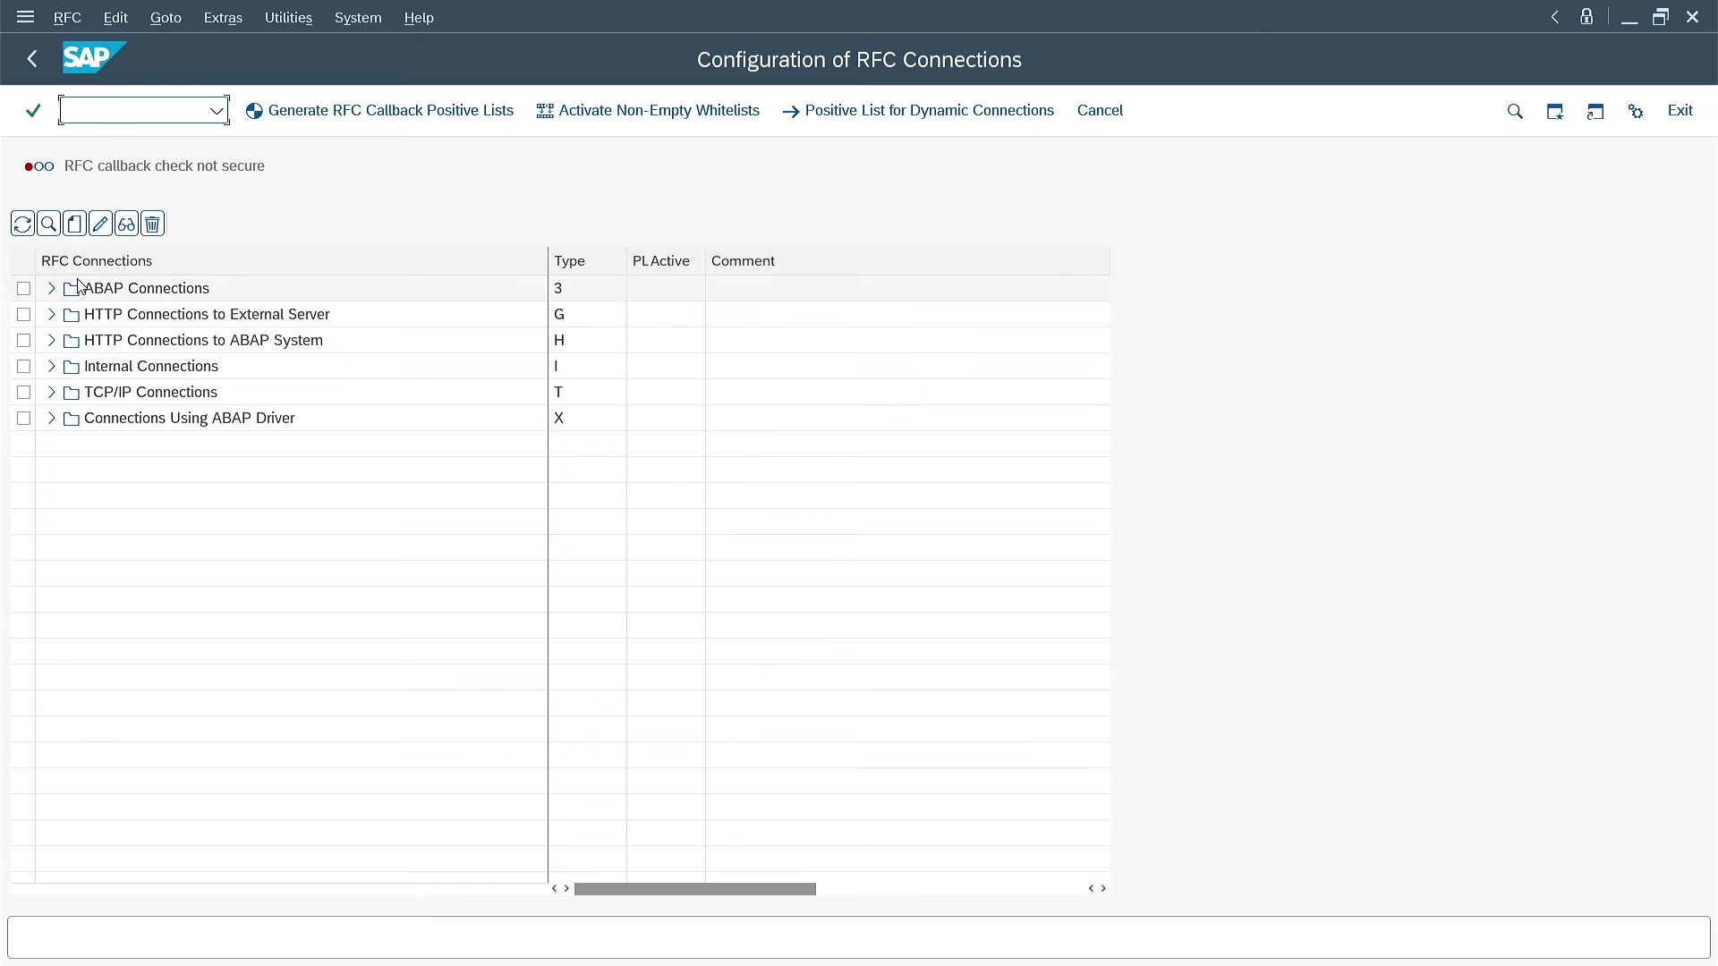
click(50, 288)
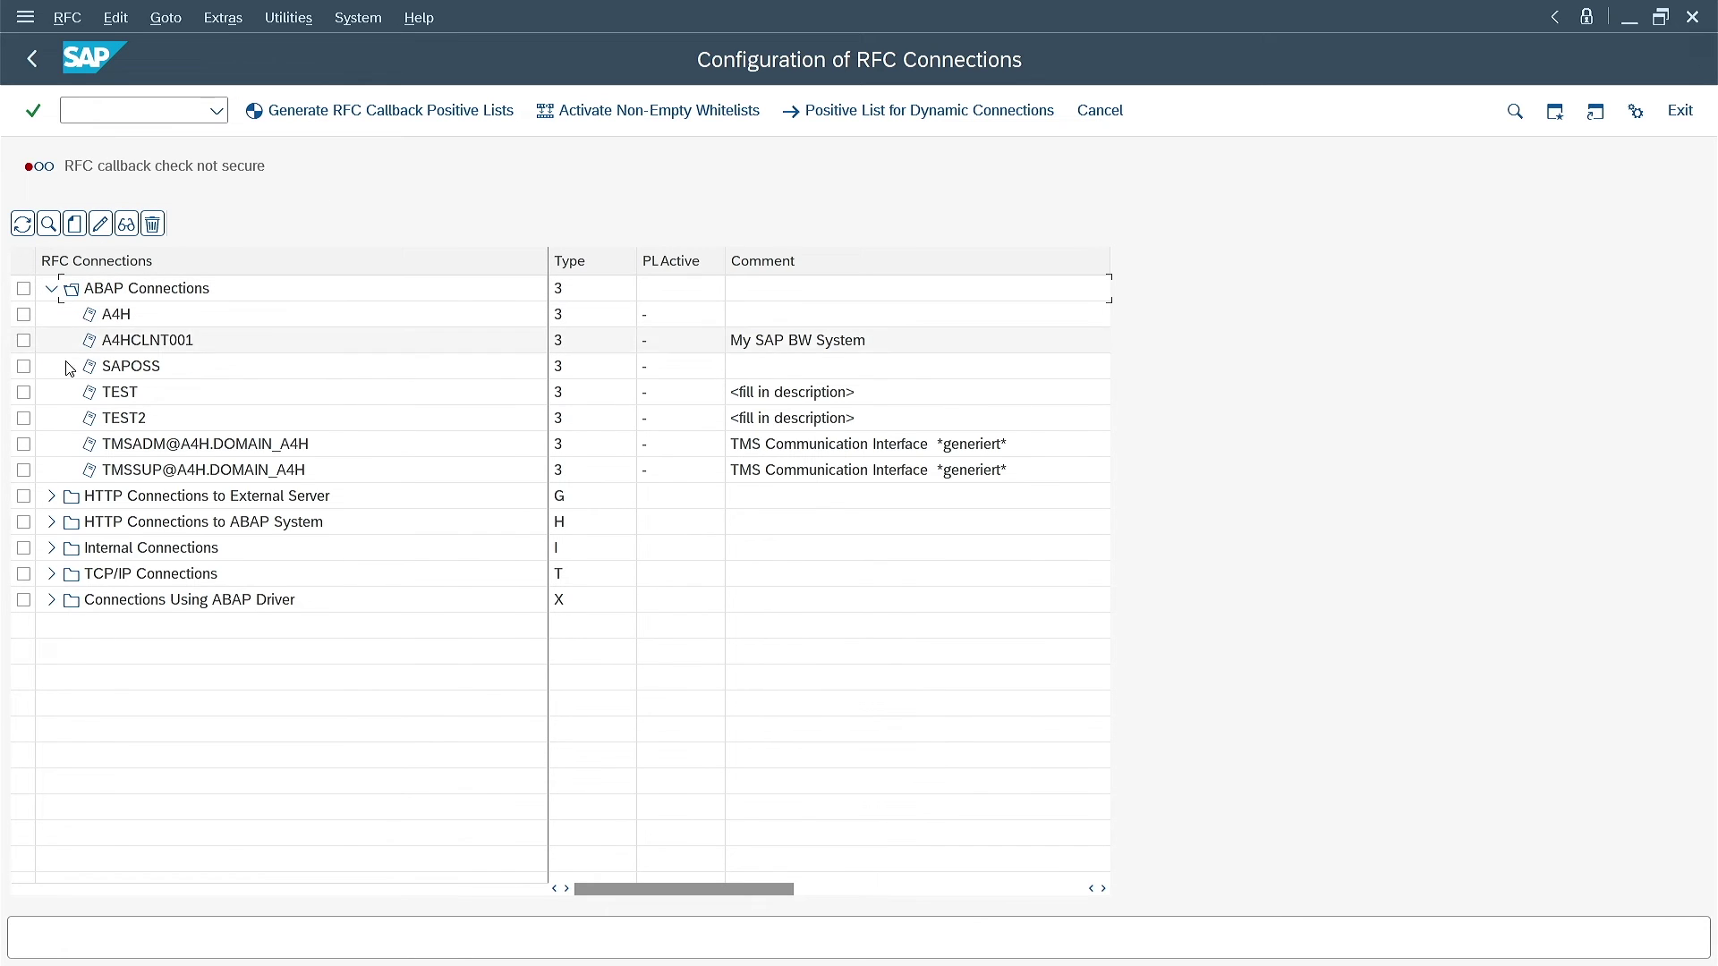
double_click(120, 392)
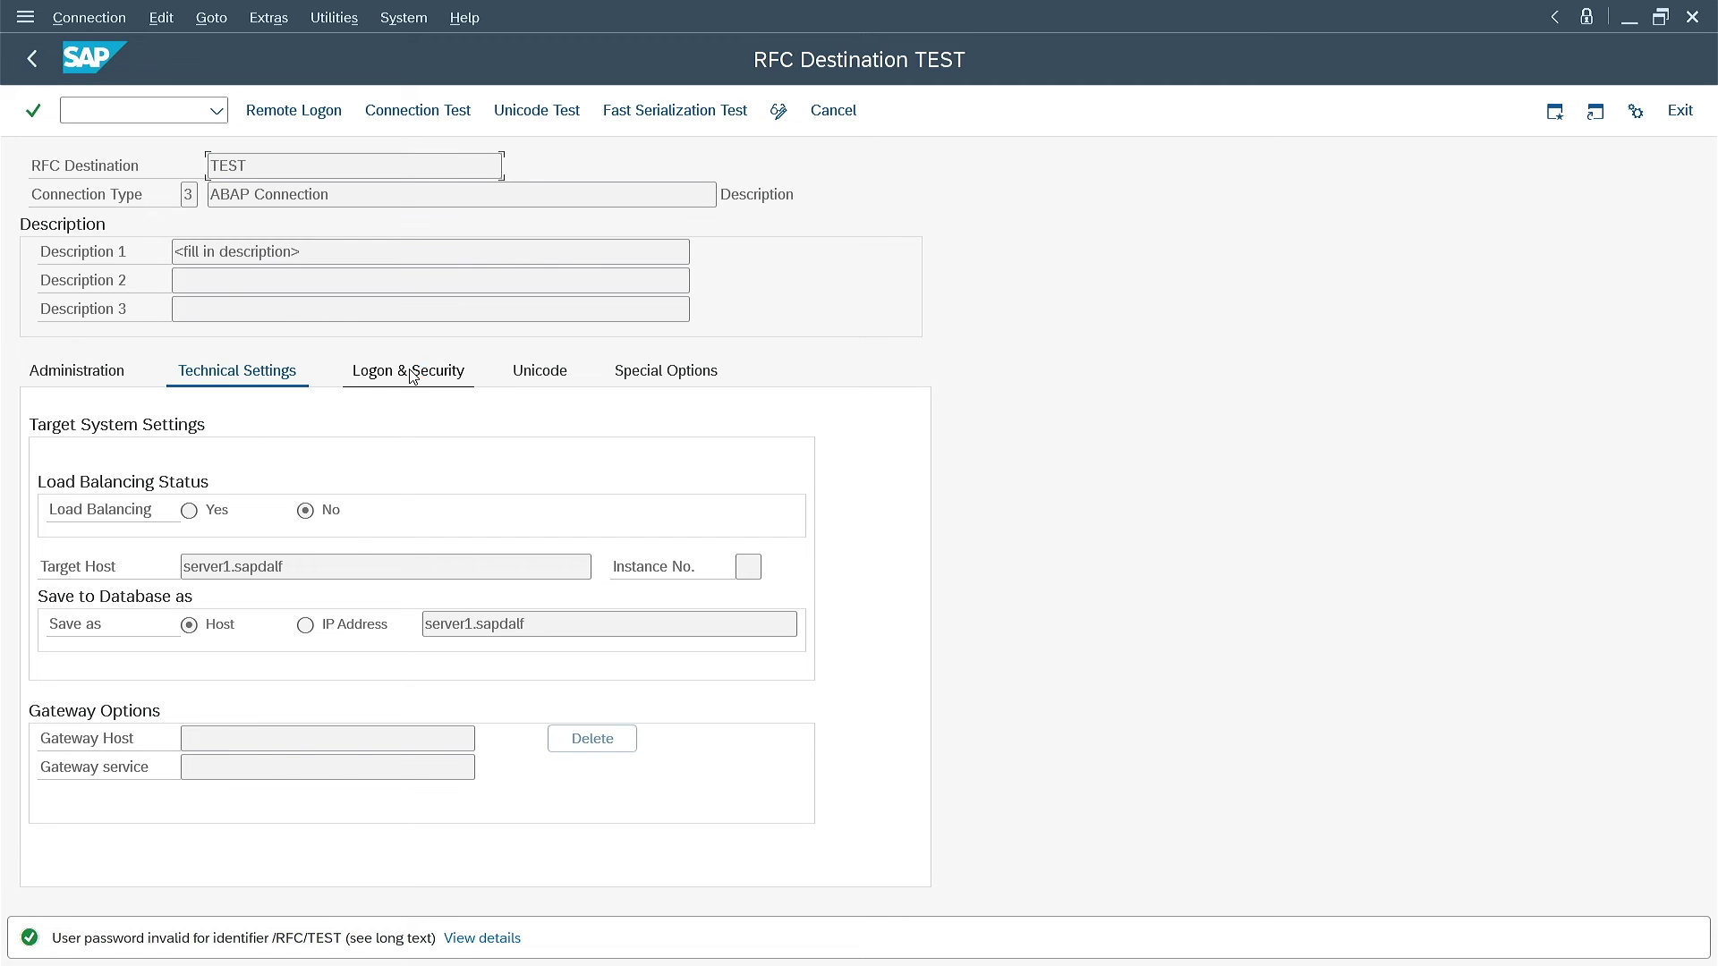
click(412, 374)
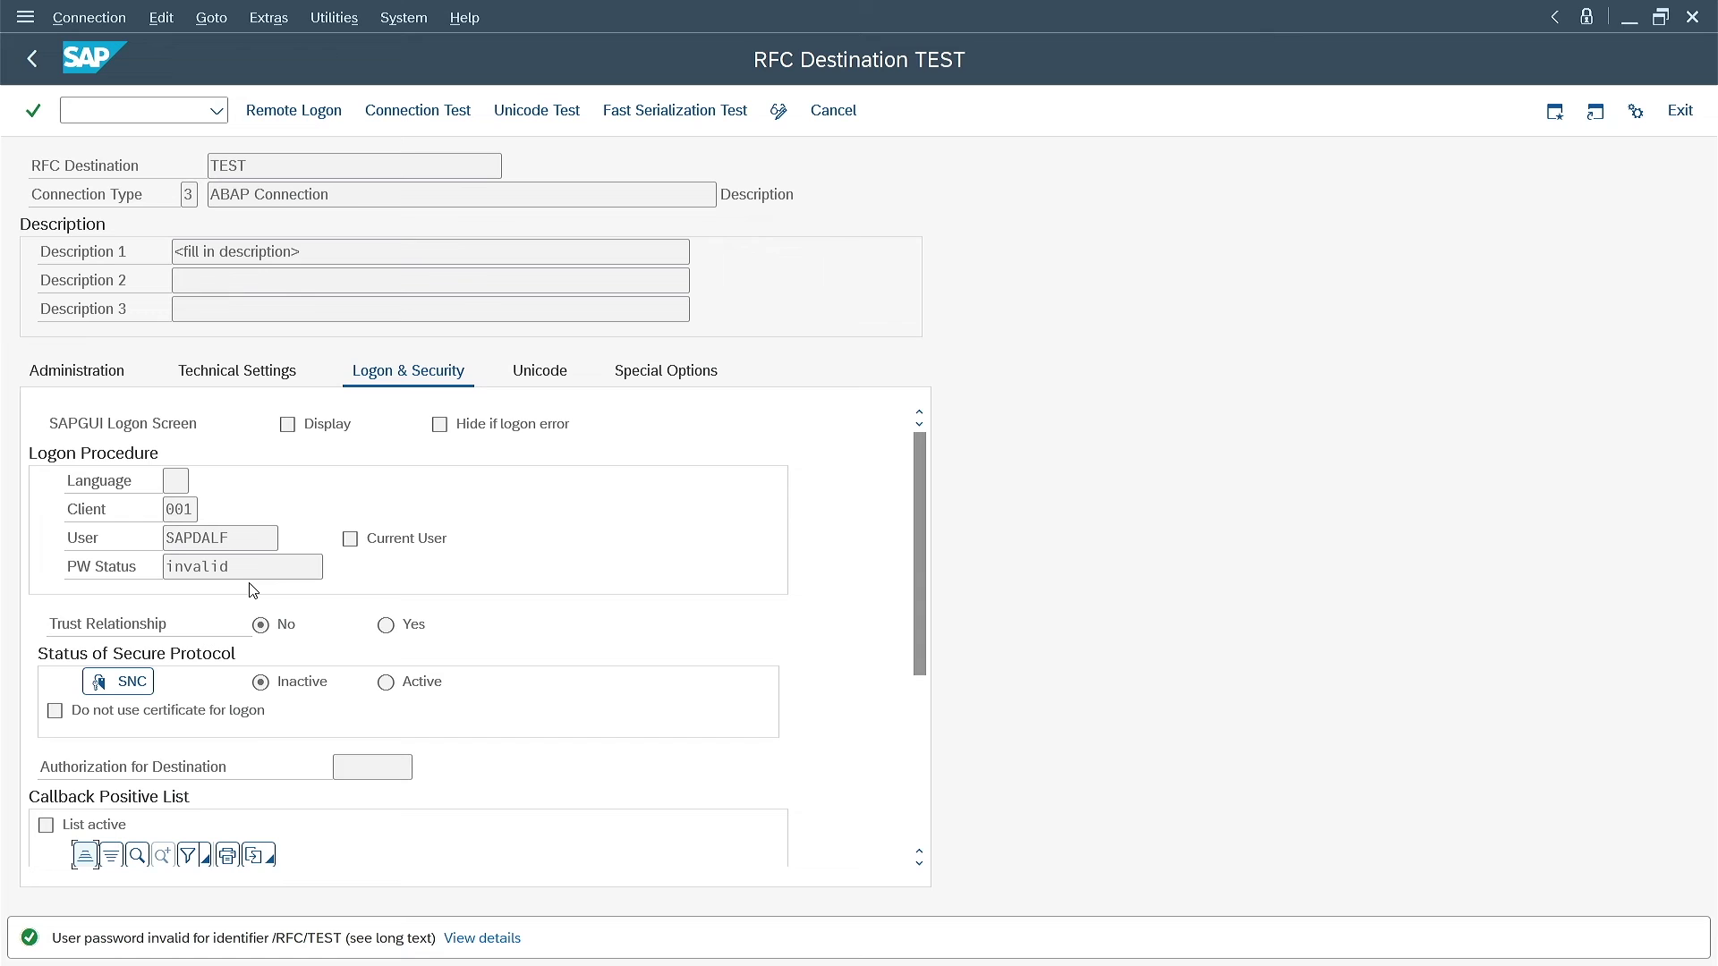
click(31, 59)
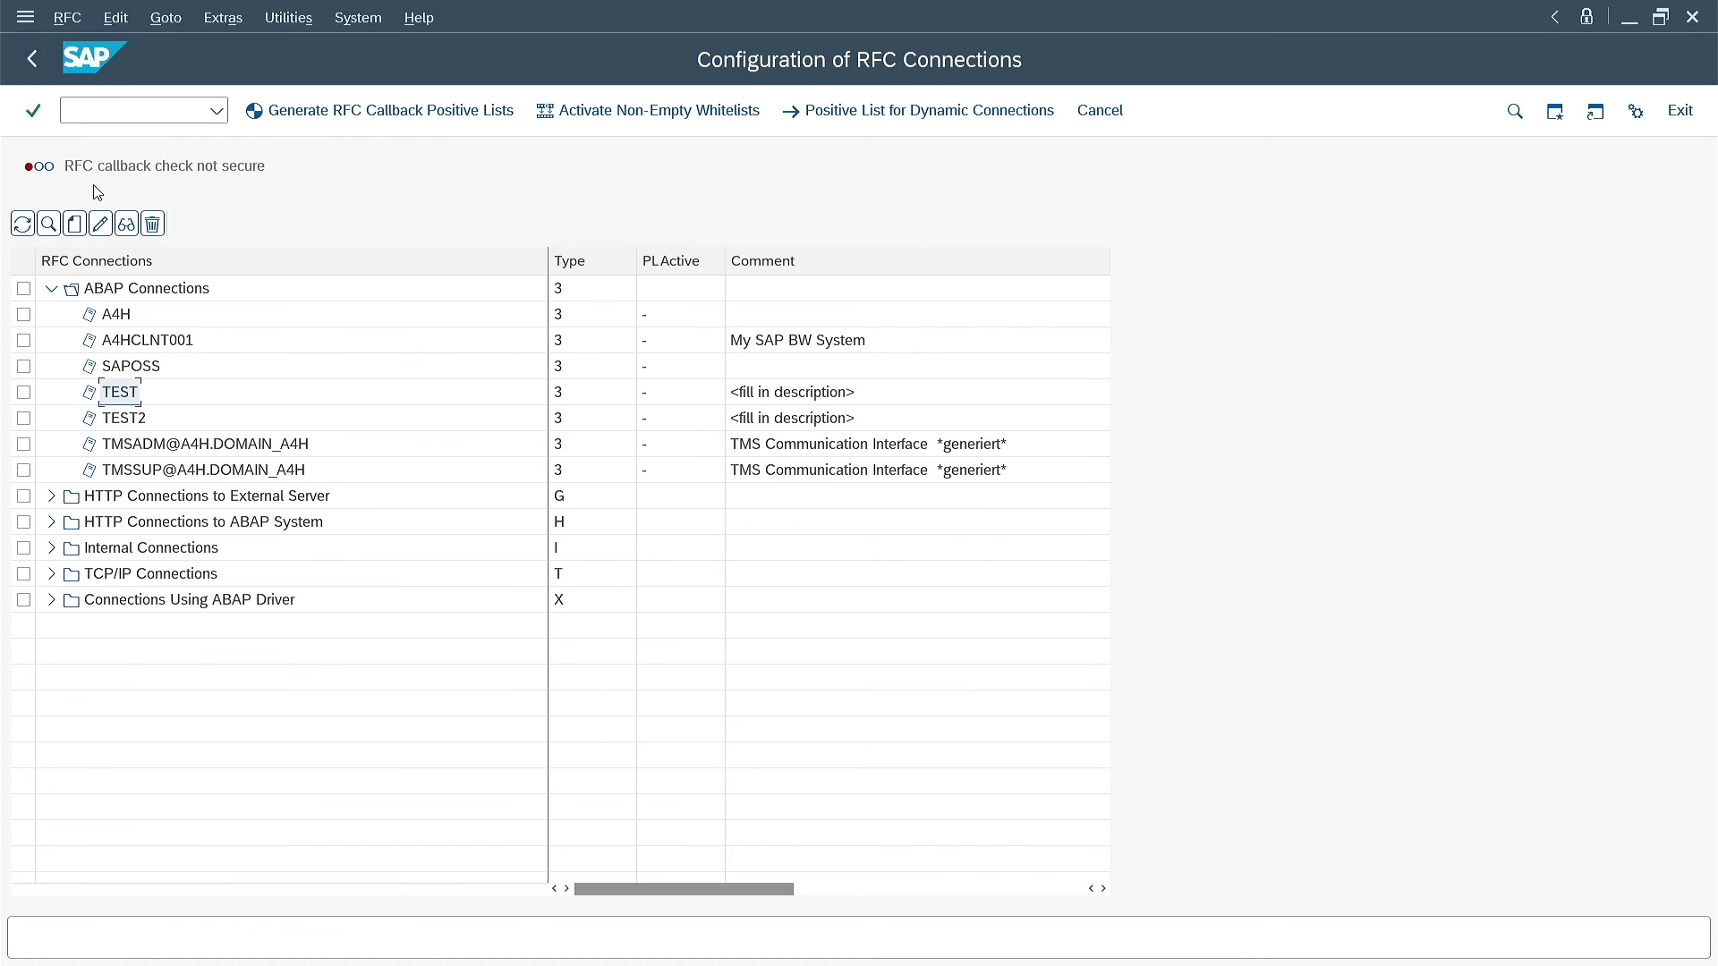
Confirm destination TEST2 also shows an invalid password, then enter /nsecstore
double_click(142, 425)
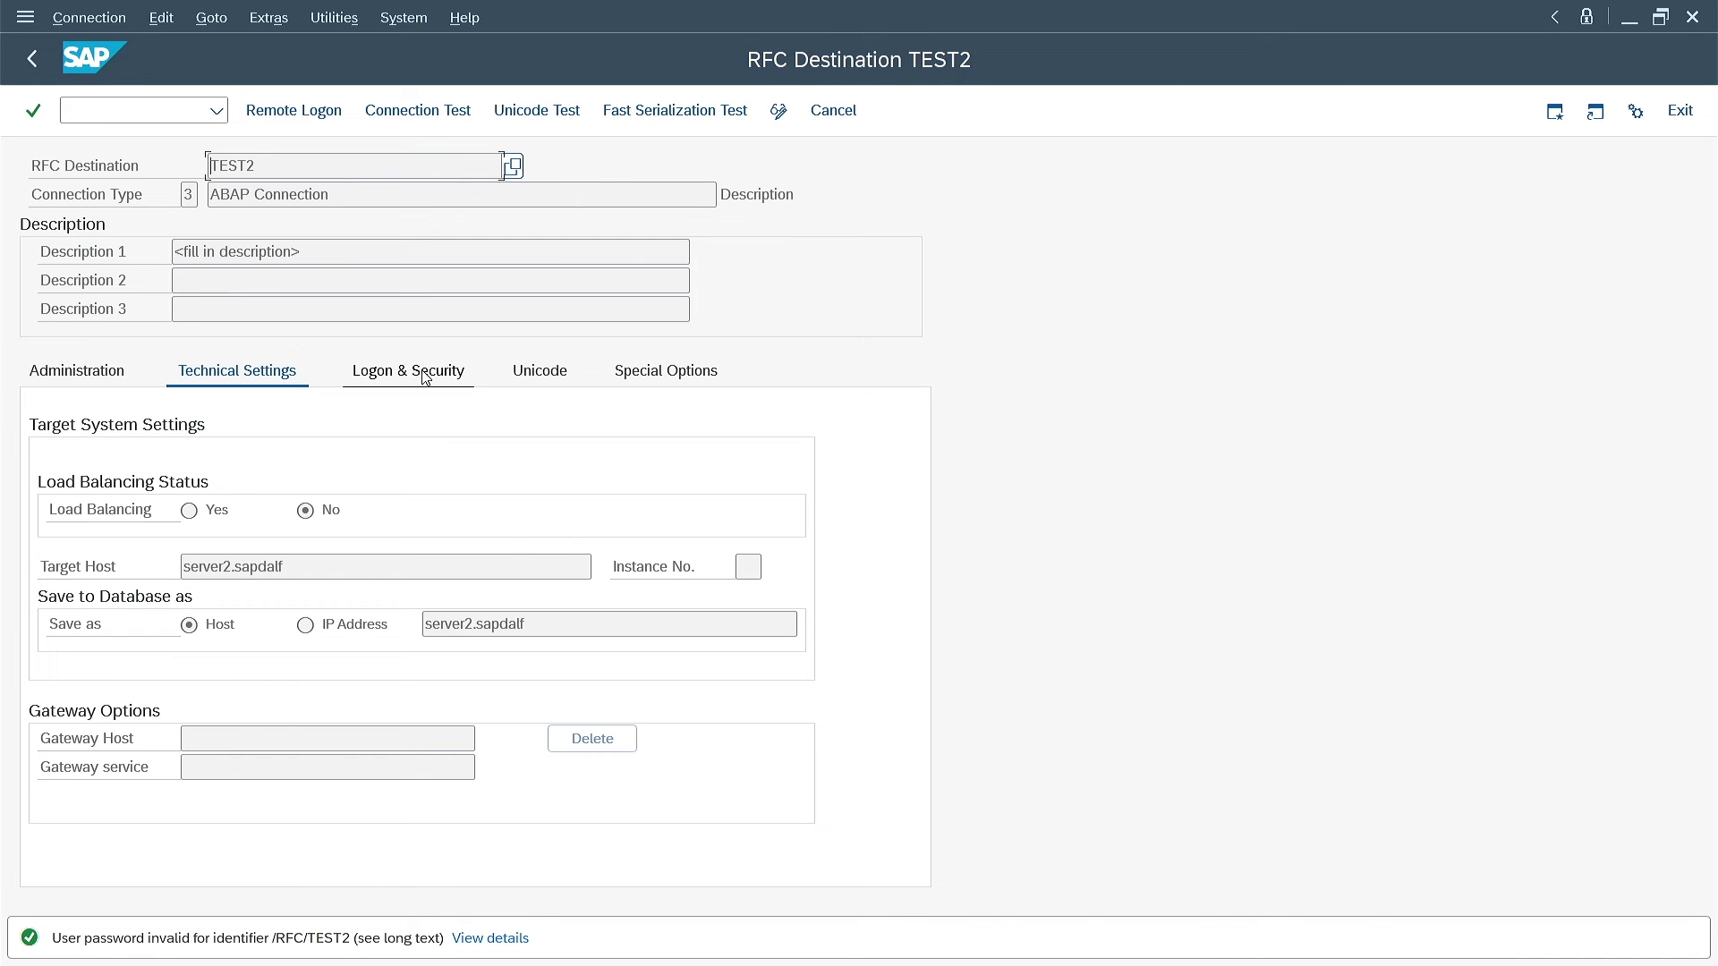
click(424, 375)
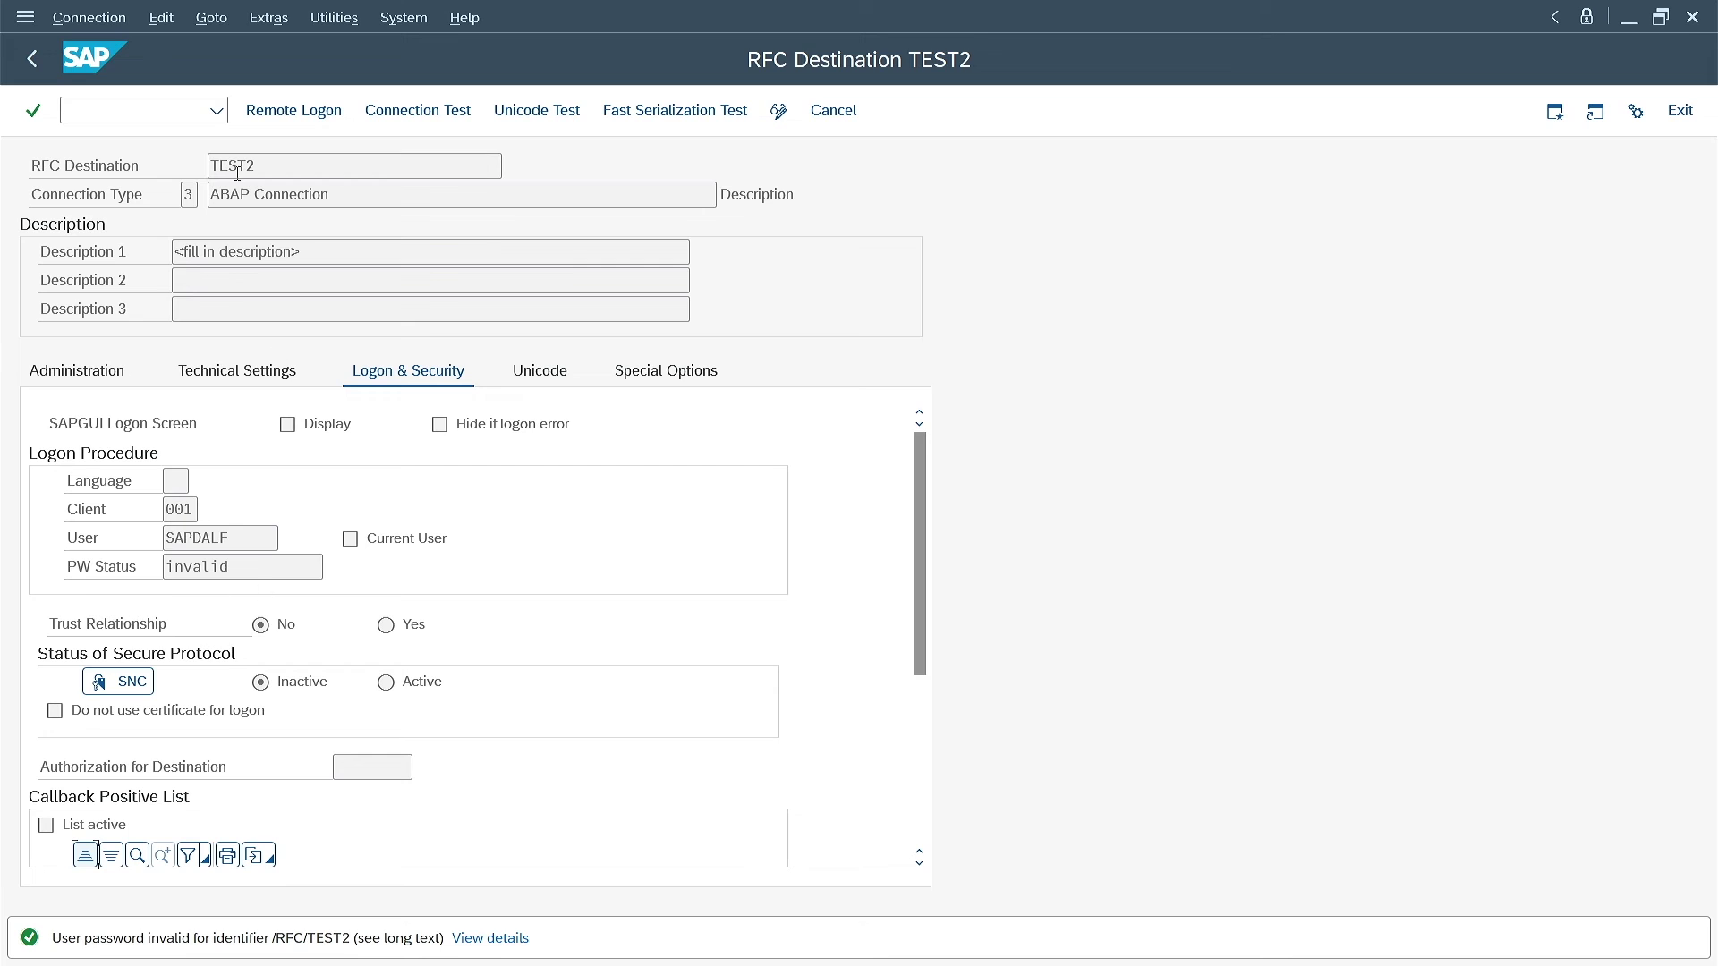
click(32, 58)
click(115, 108)
text(/)
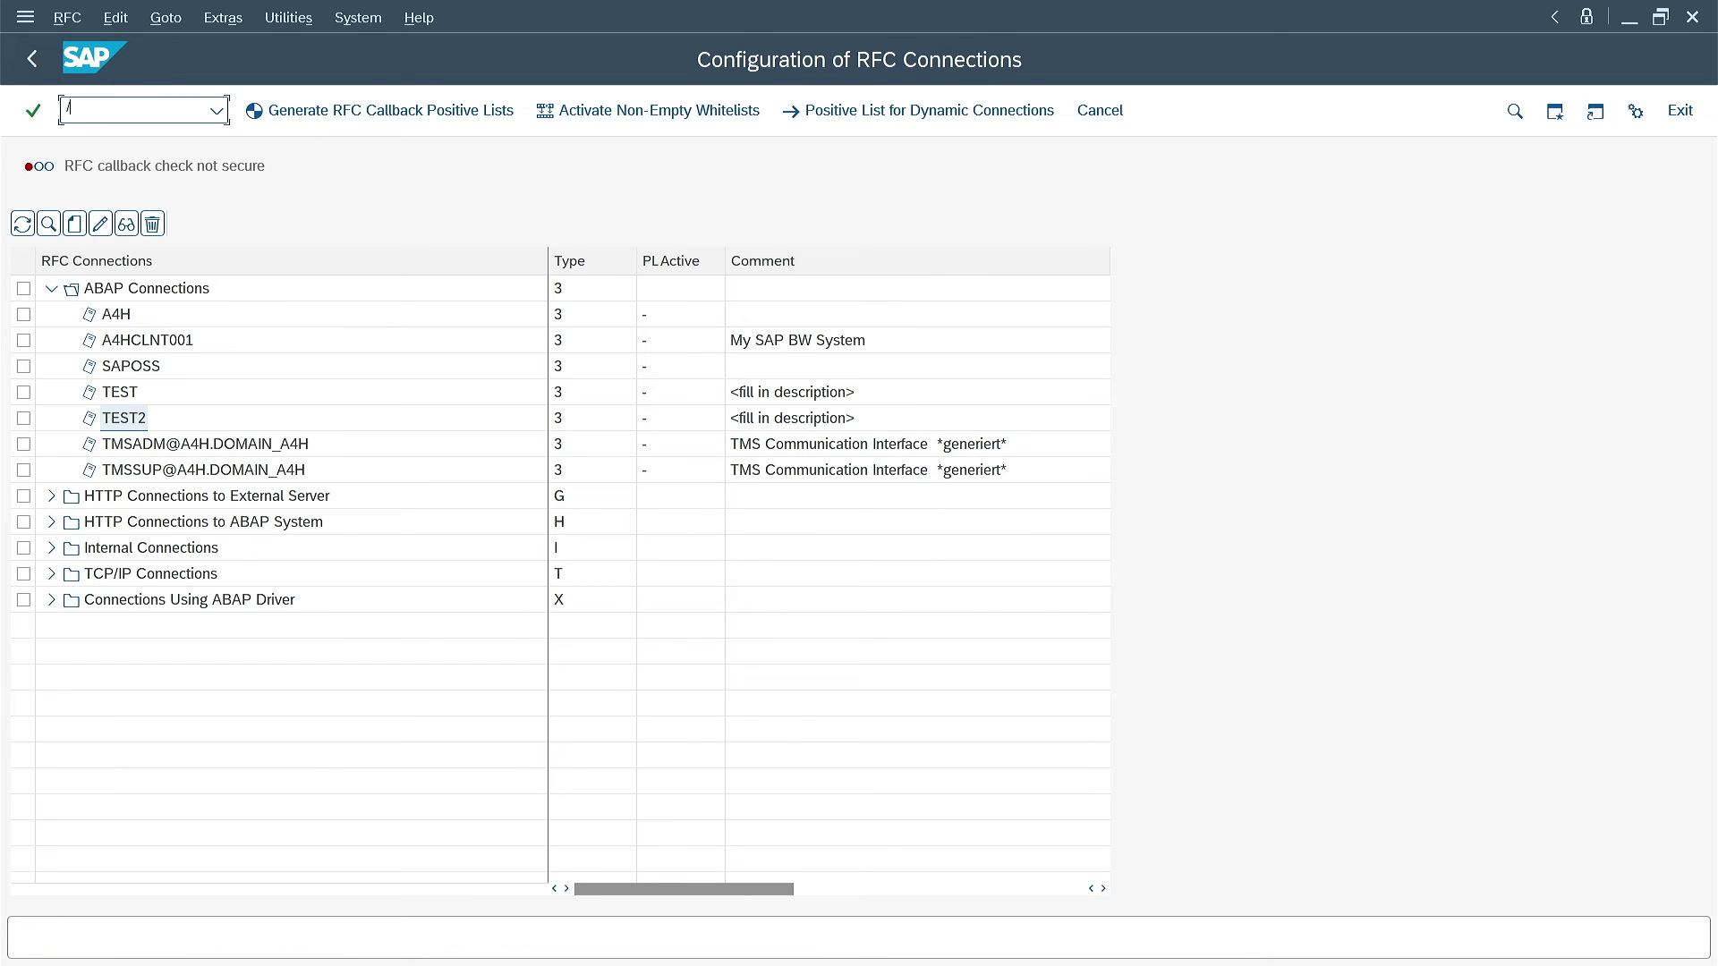
text(nsecstore)
key(Return)
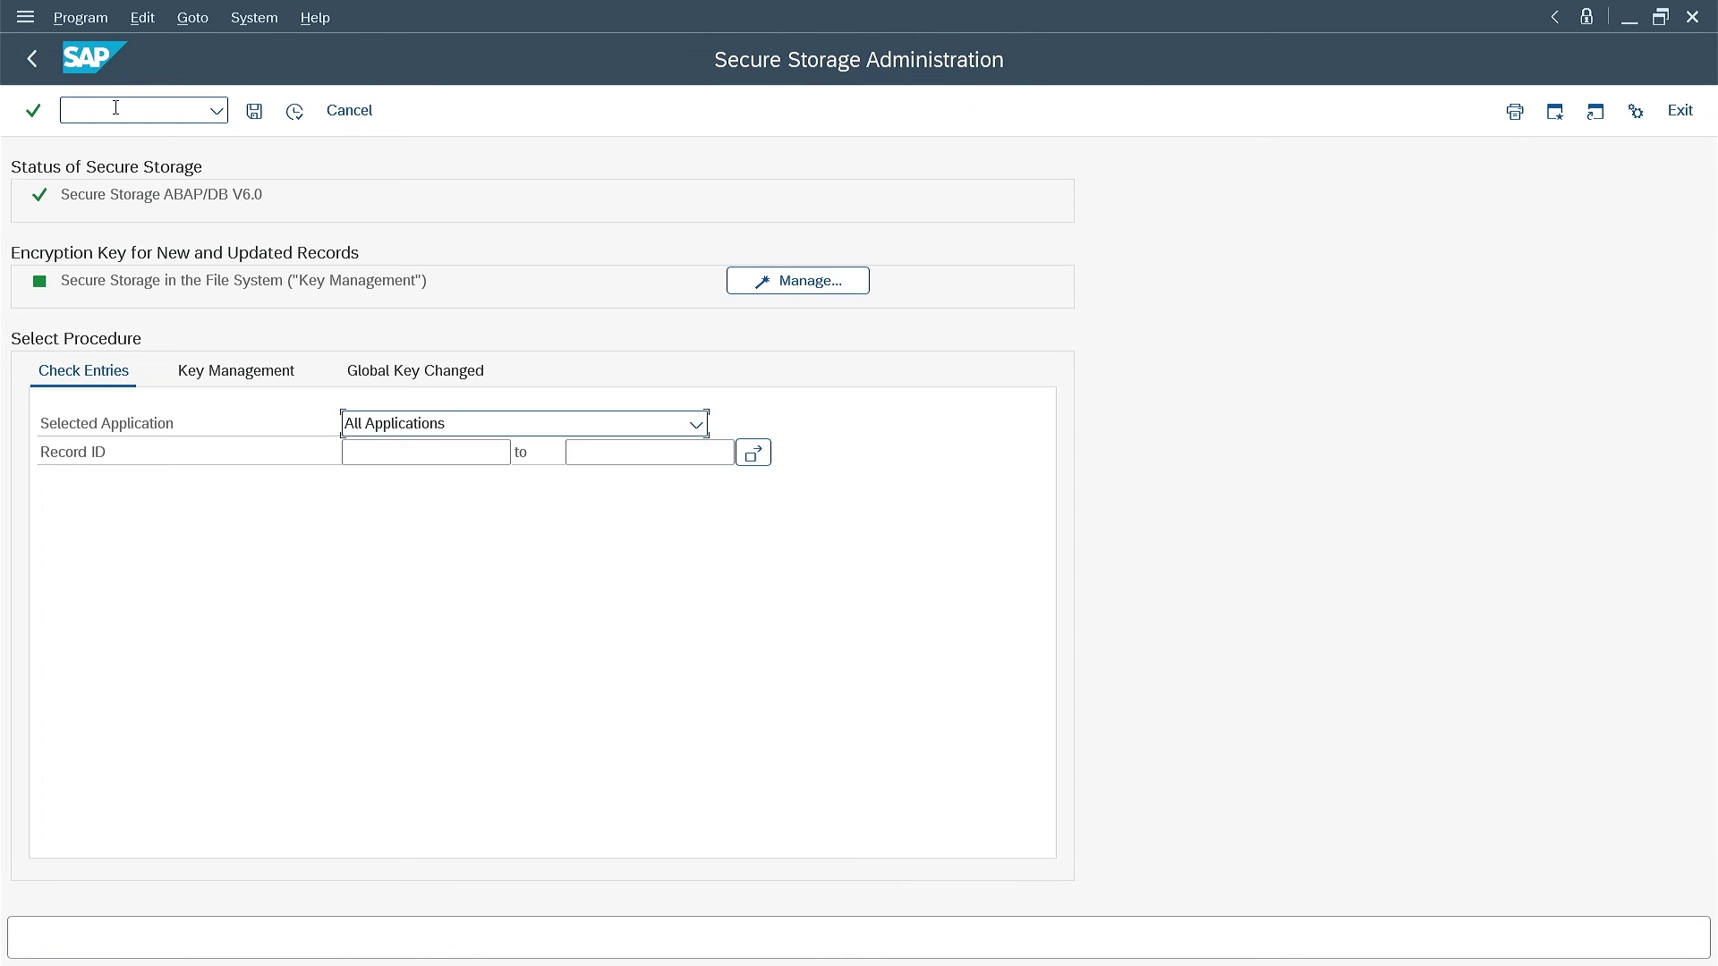
click(247, 373)
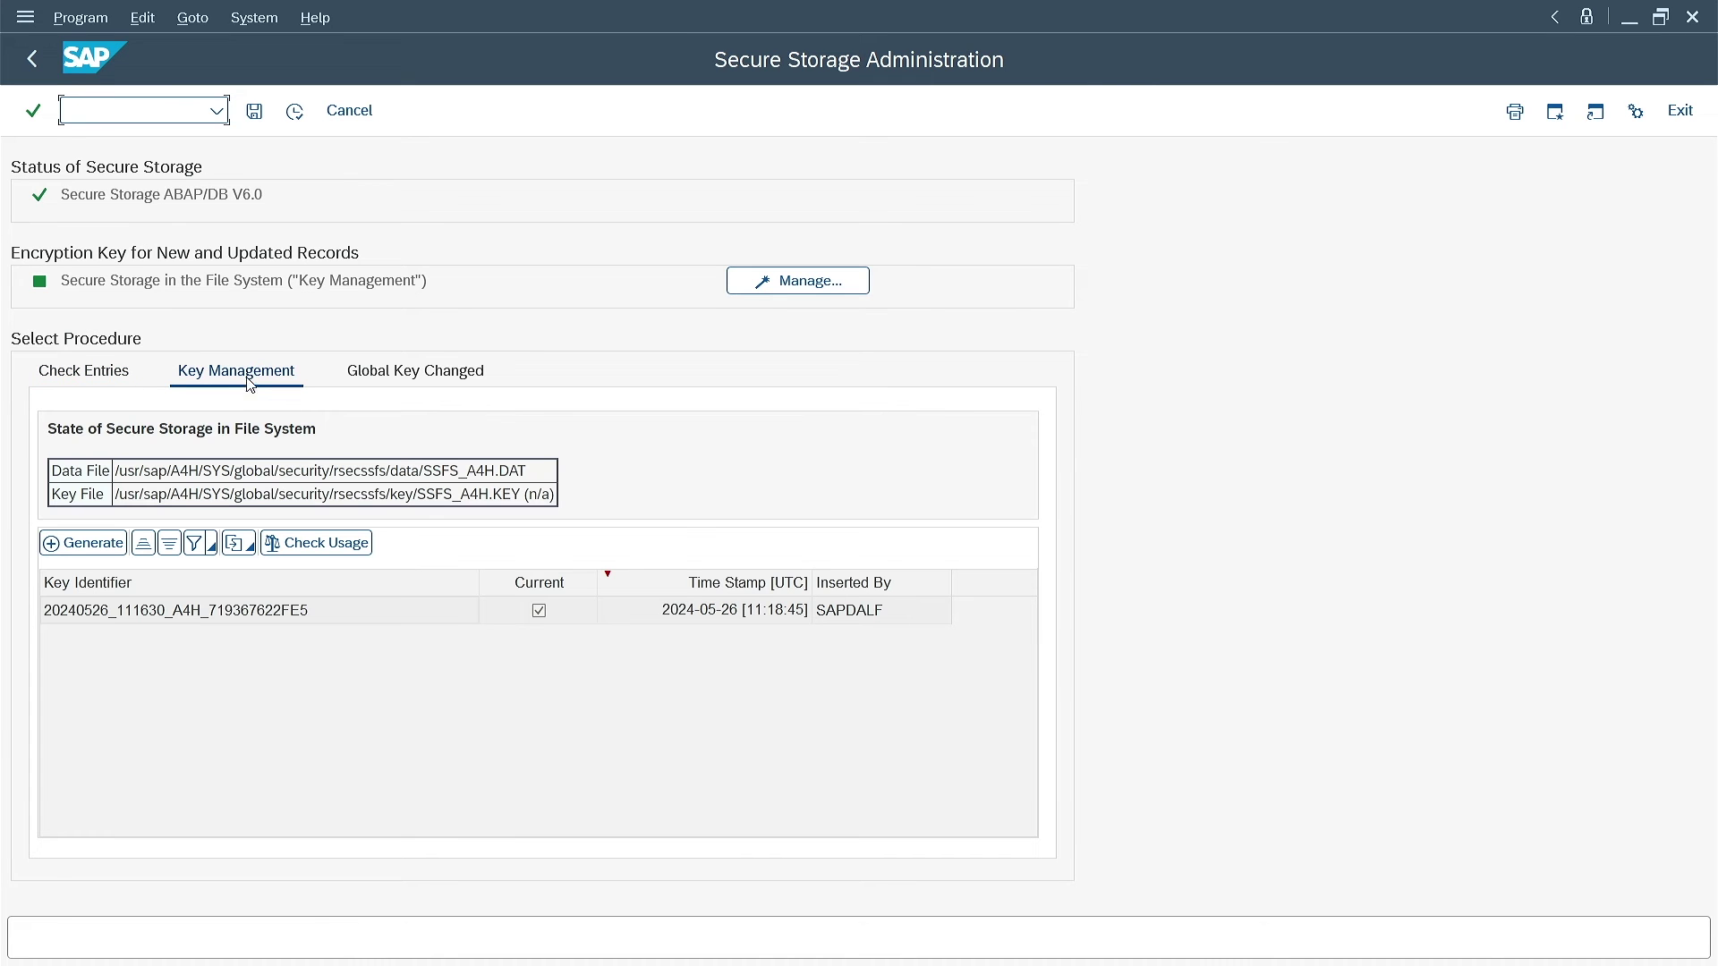
click(345, 548)
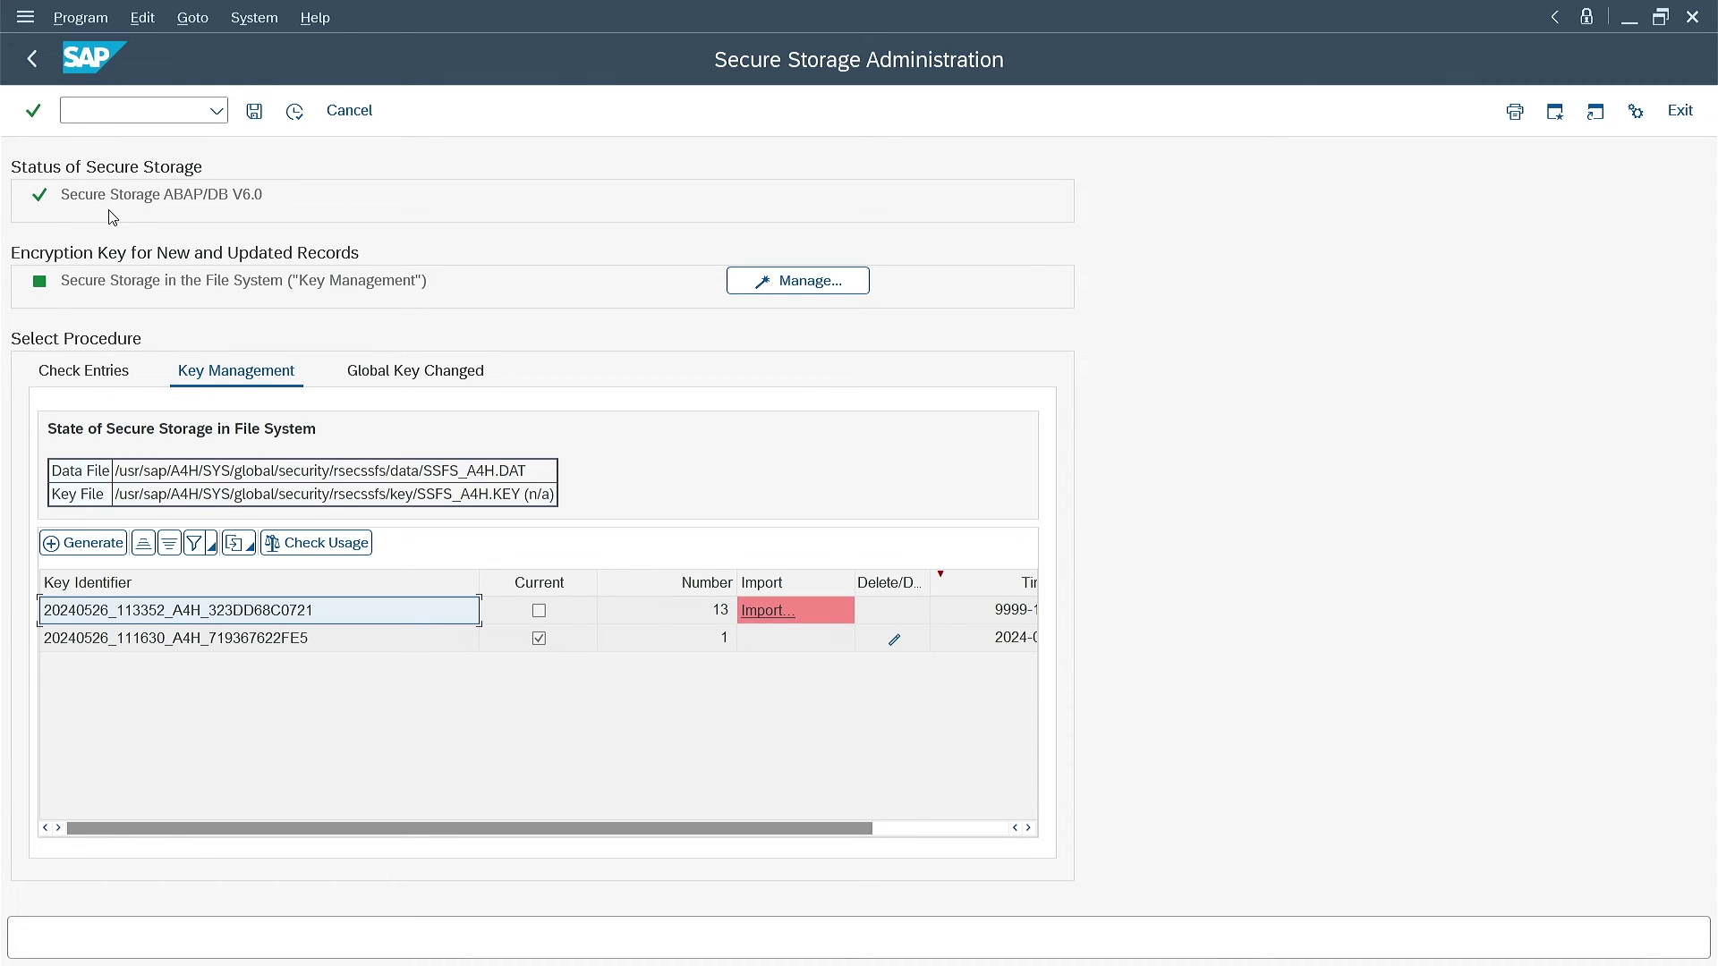
click(67, 376)
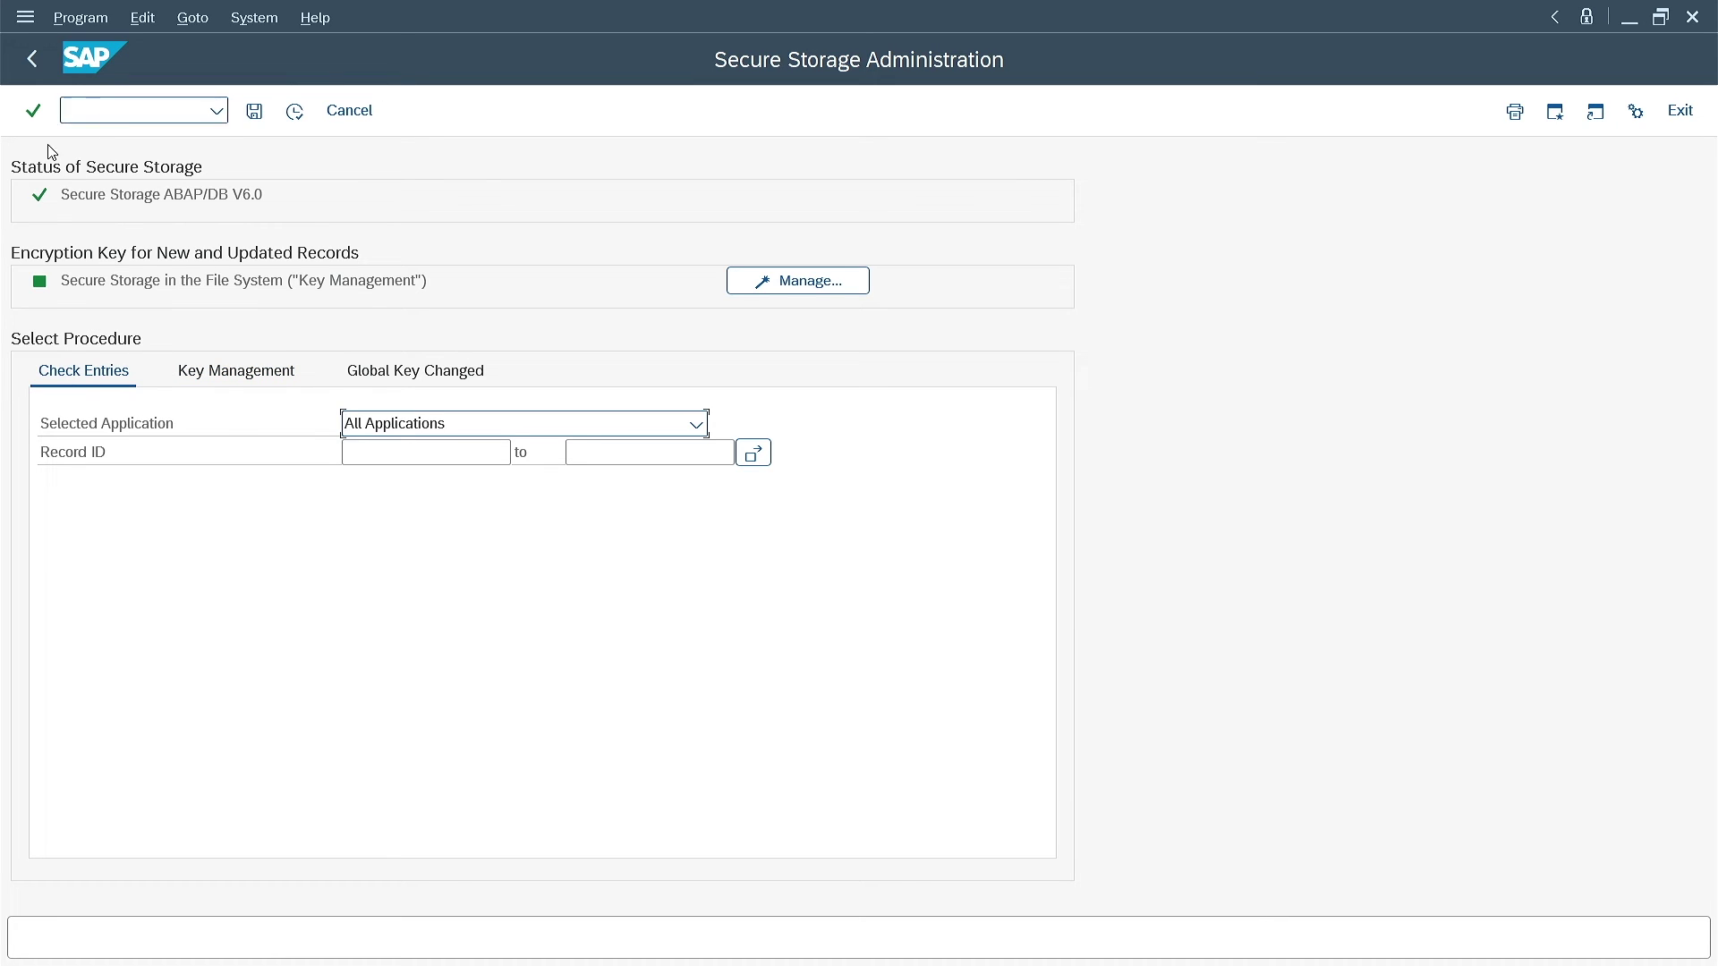
click(304, 120)
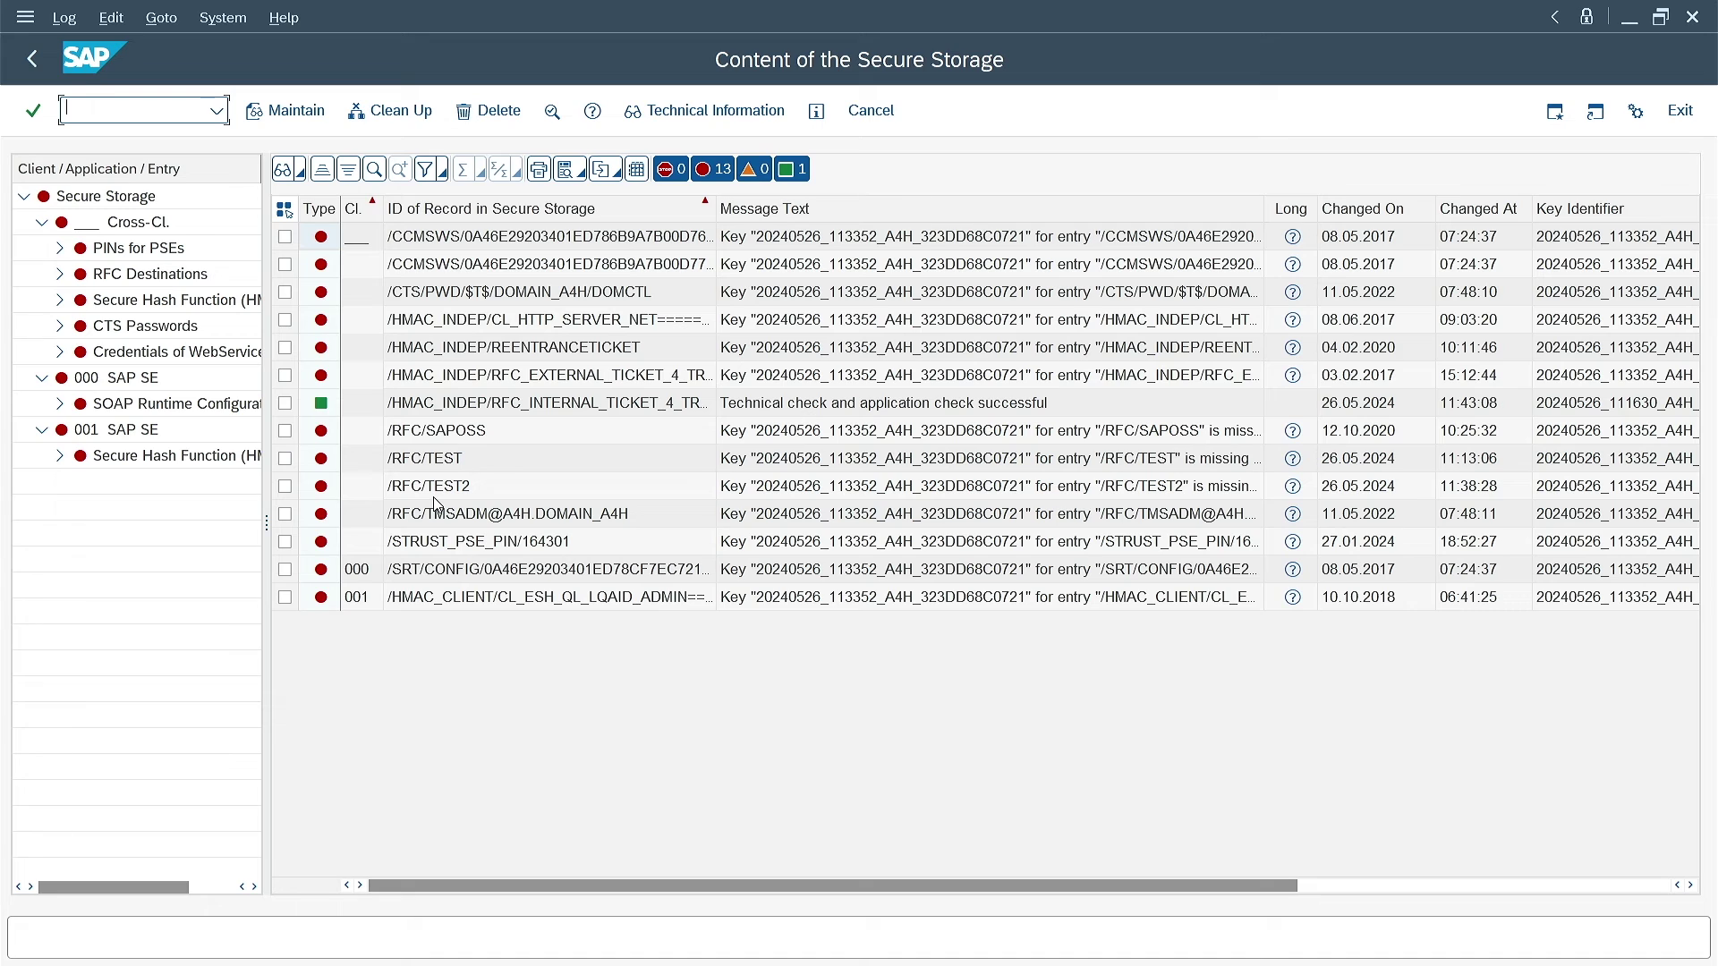
click(43, 57)
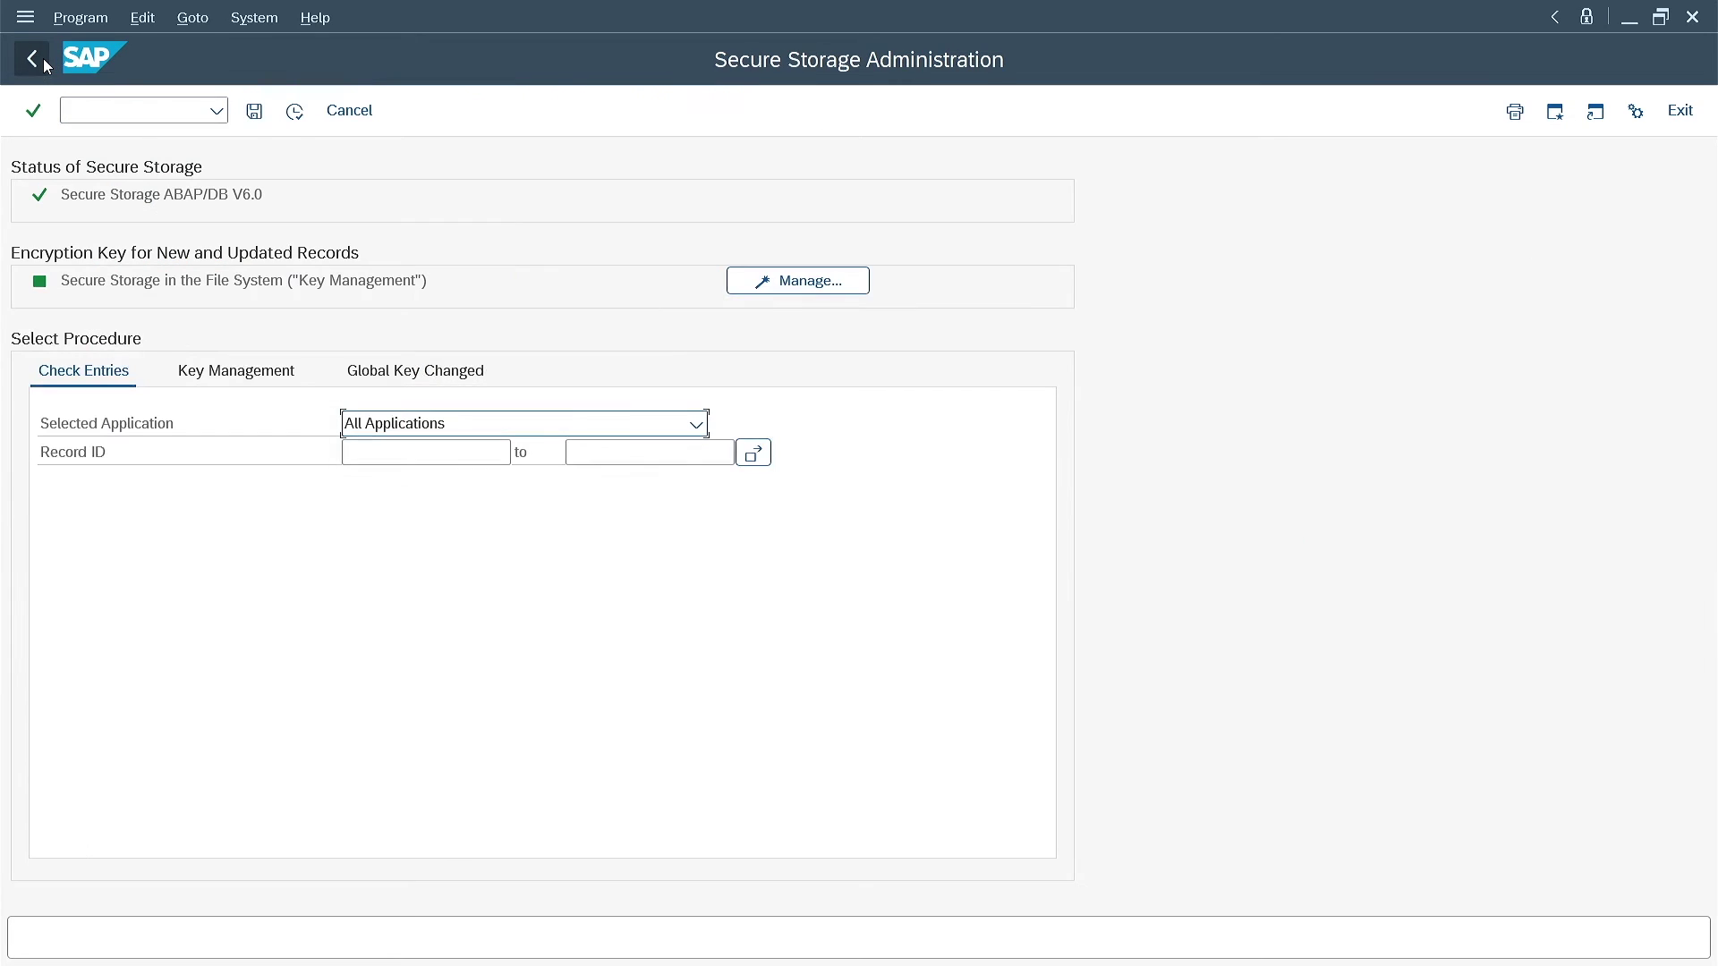
Check key usage and choose Import for missing key 20240526_113352_A4H_323DD68C0721
click(229, 367)
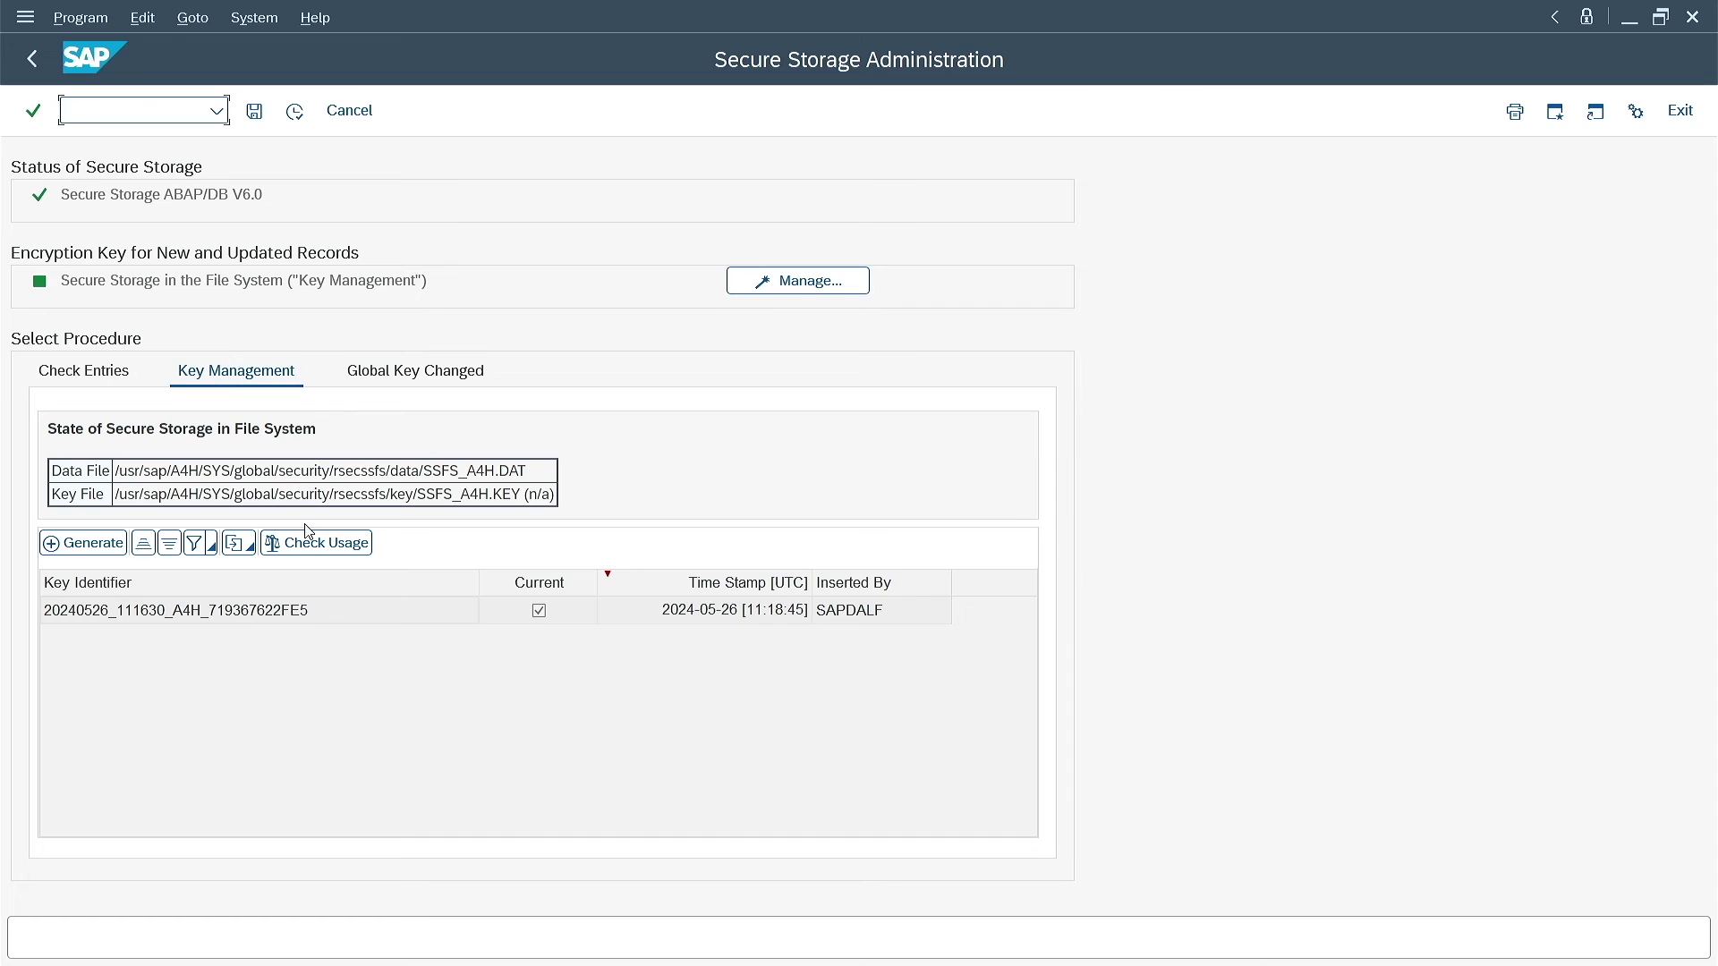
click(318, 549)
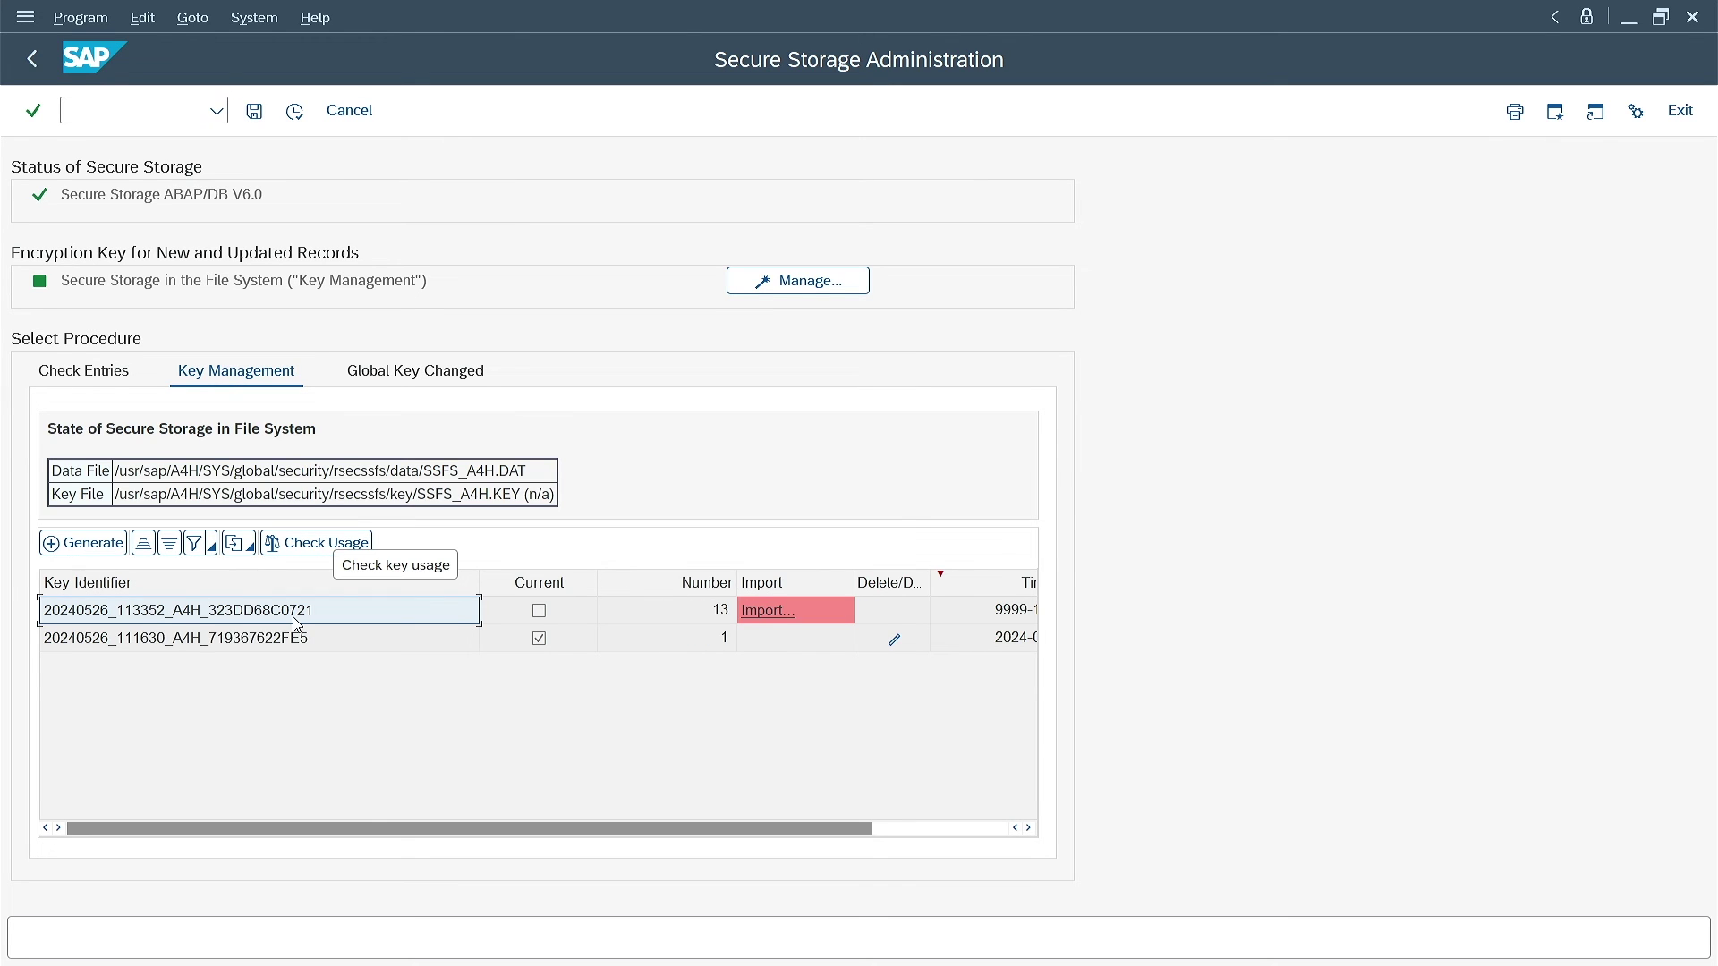
click(787, 612)
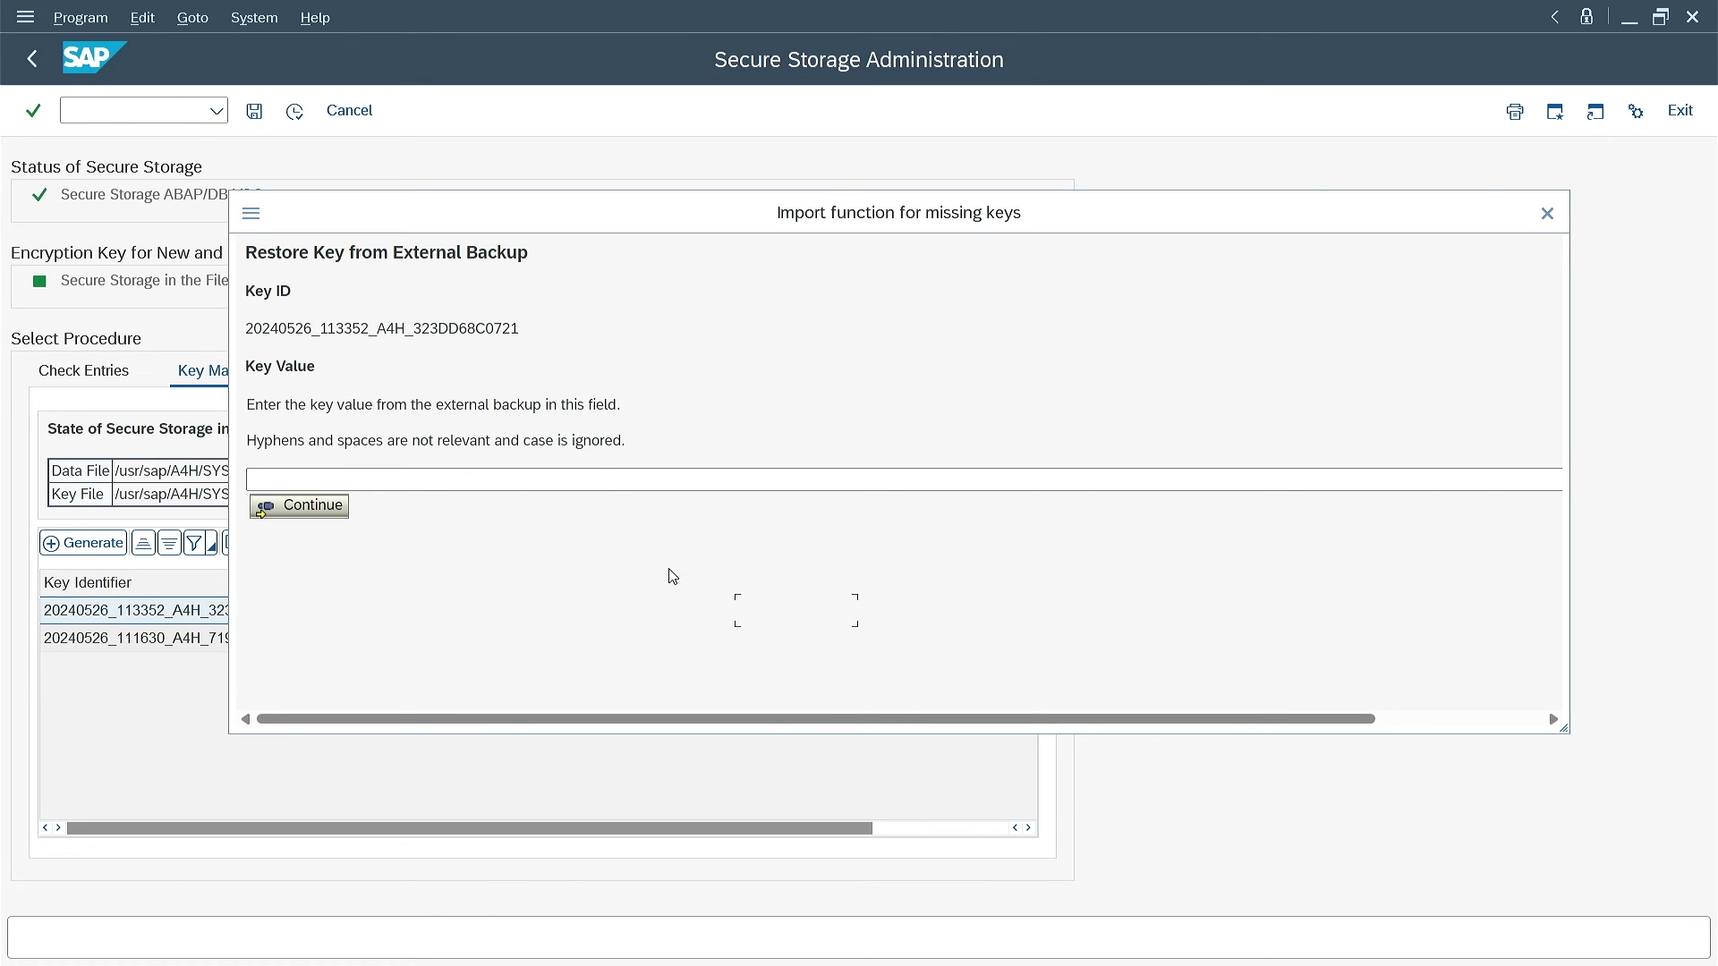
Paste the backed-up key value from Notepad into the SAP import form and confirm it
click(1047, 950)
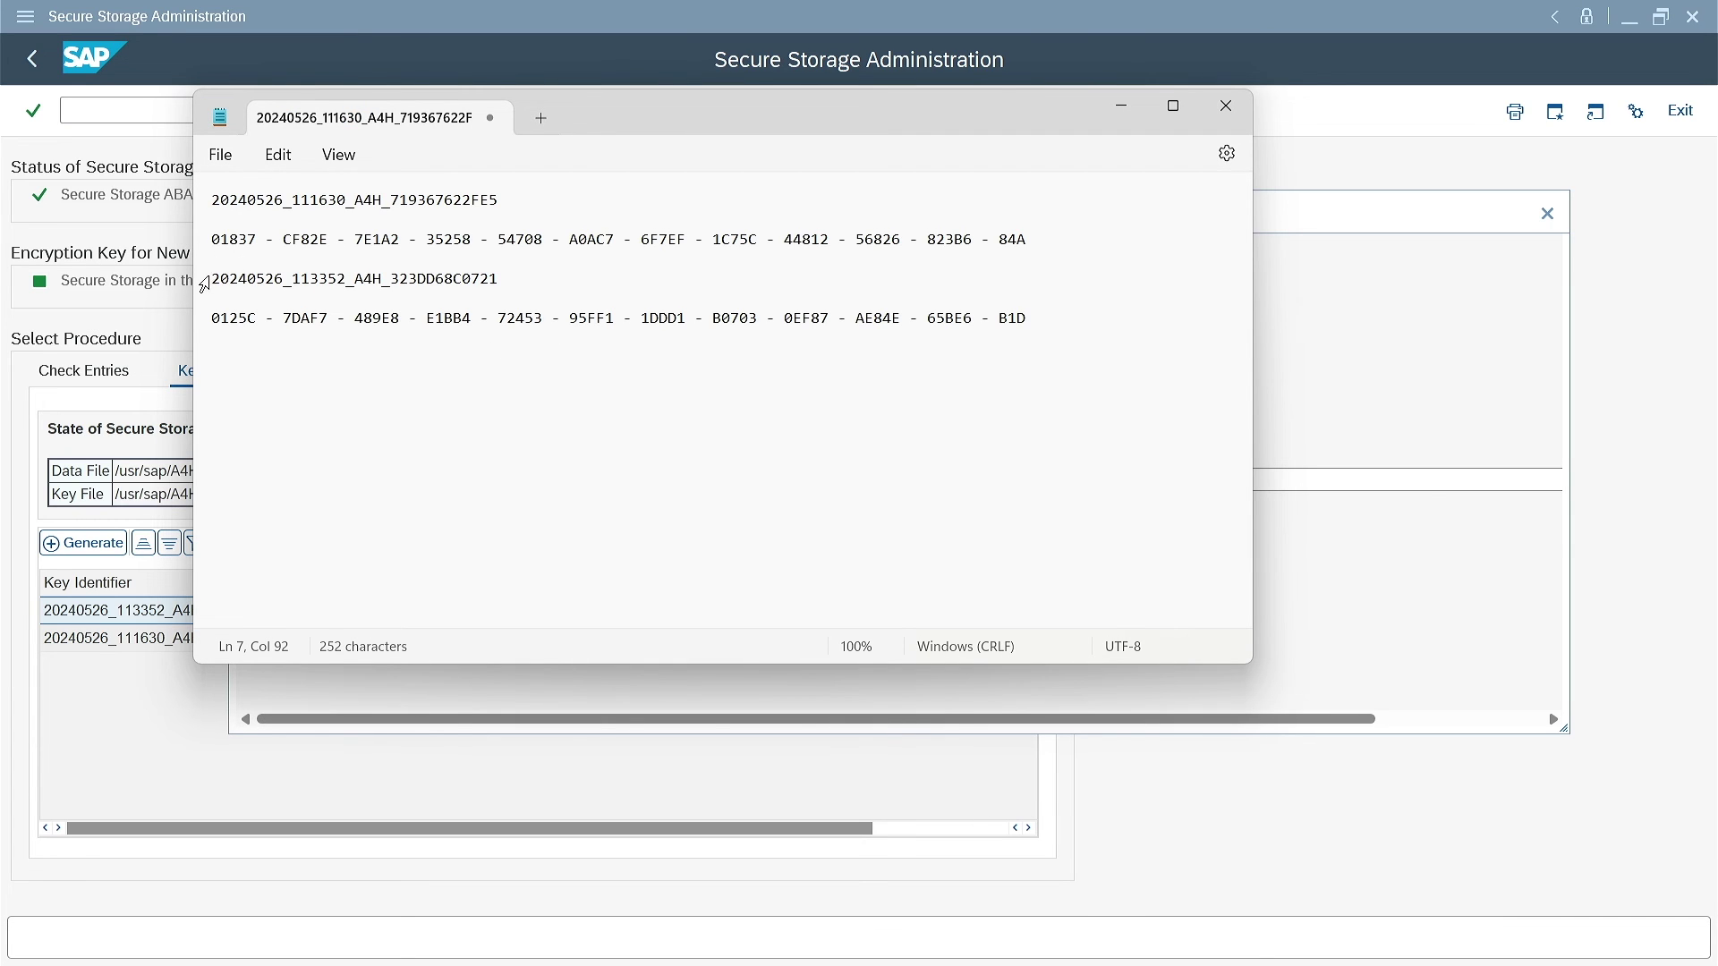
triple_click(213, 279)
click(1038, 317)
triple_click(1038, 318)
key(ctrl+c)
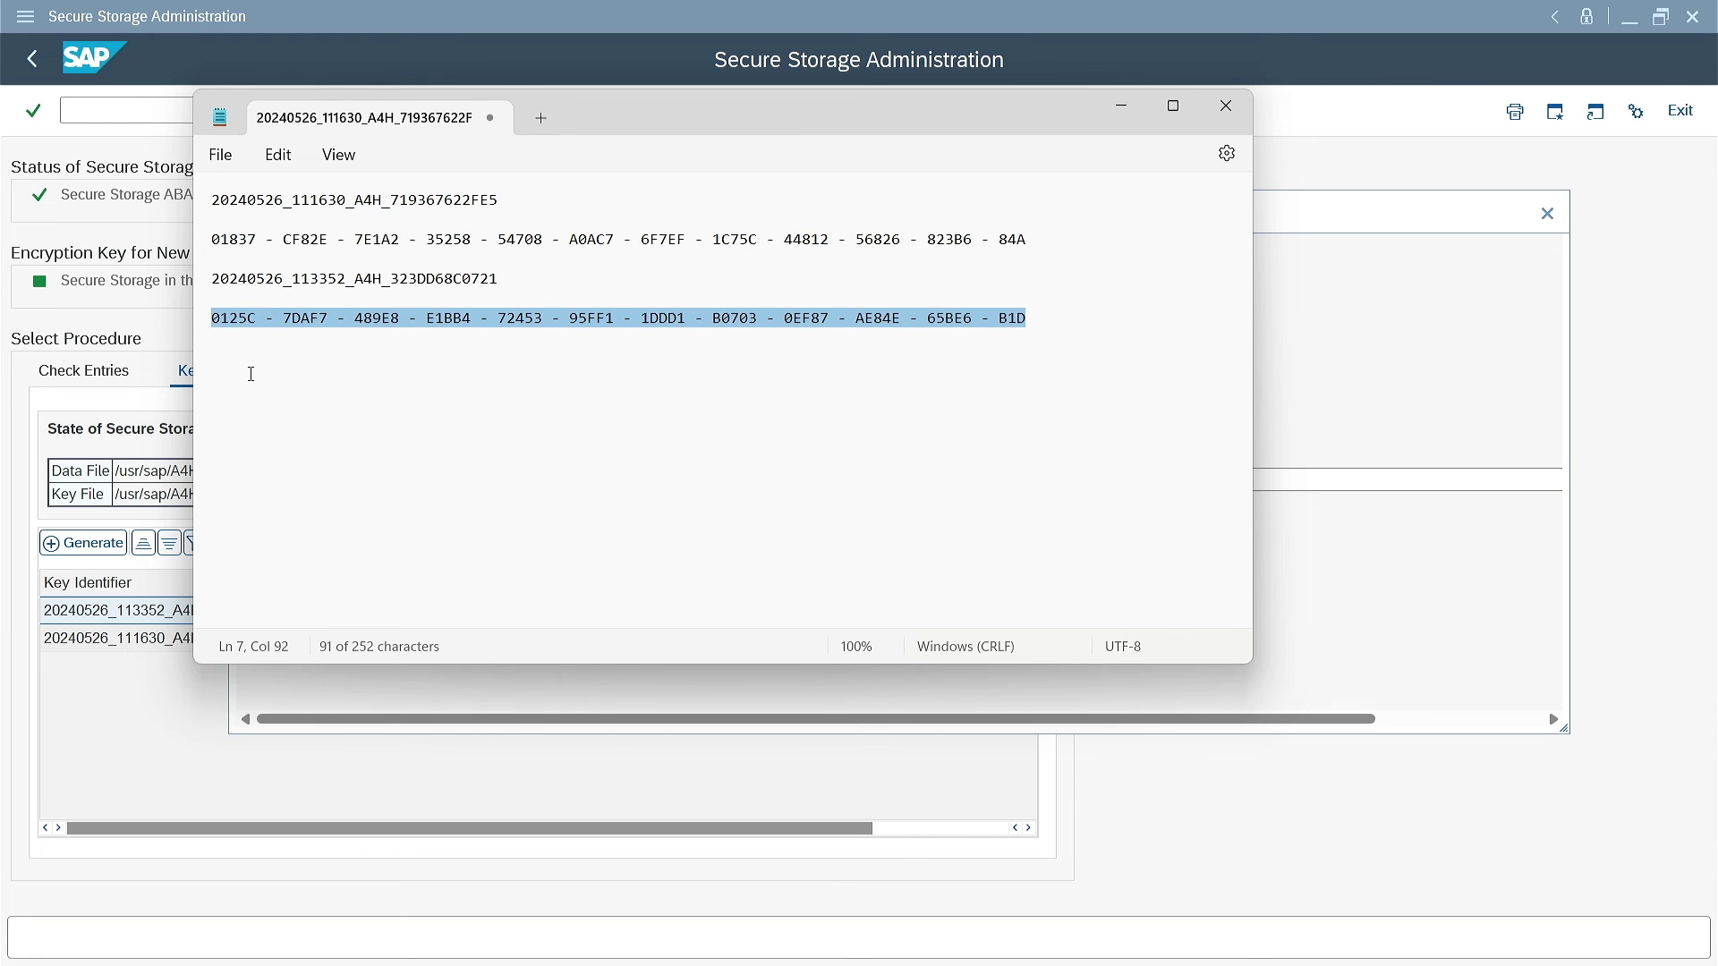
click(368, 696)
click(456, 477)
key(ctrl+v)
key(Return)
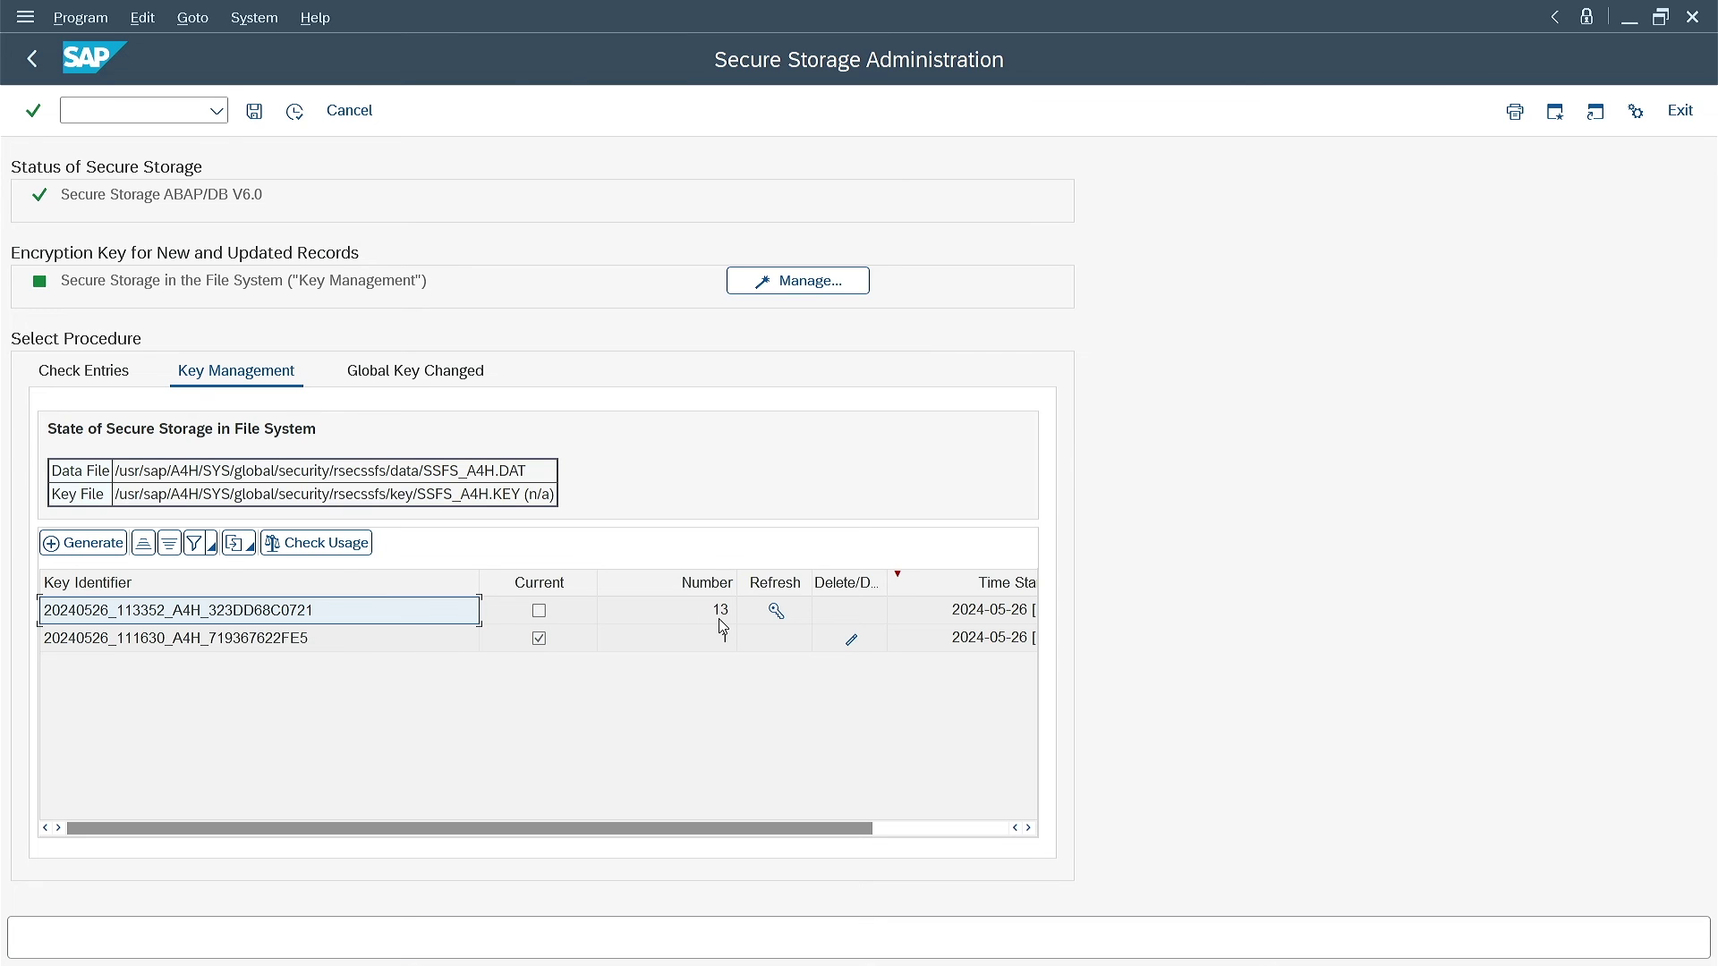
Run Check Entries, then Check Usage showing 13 entries on the old key and 1 on current
click(132, 374)
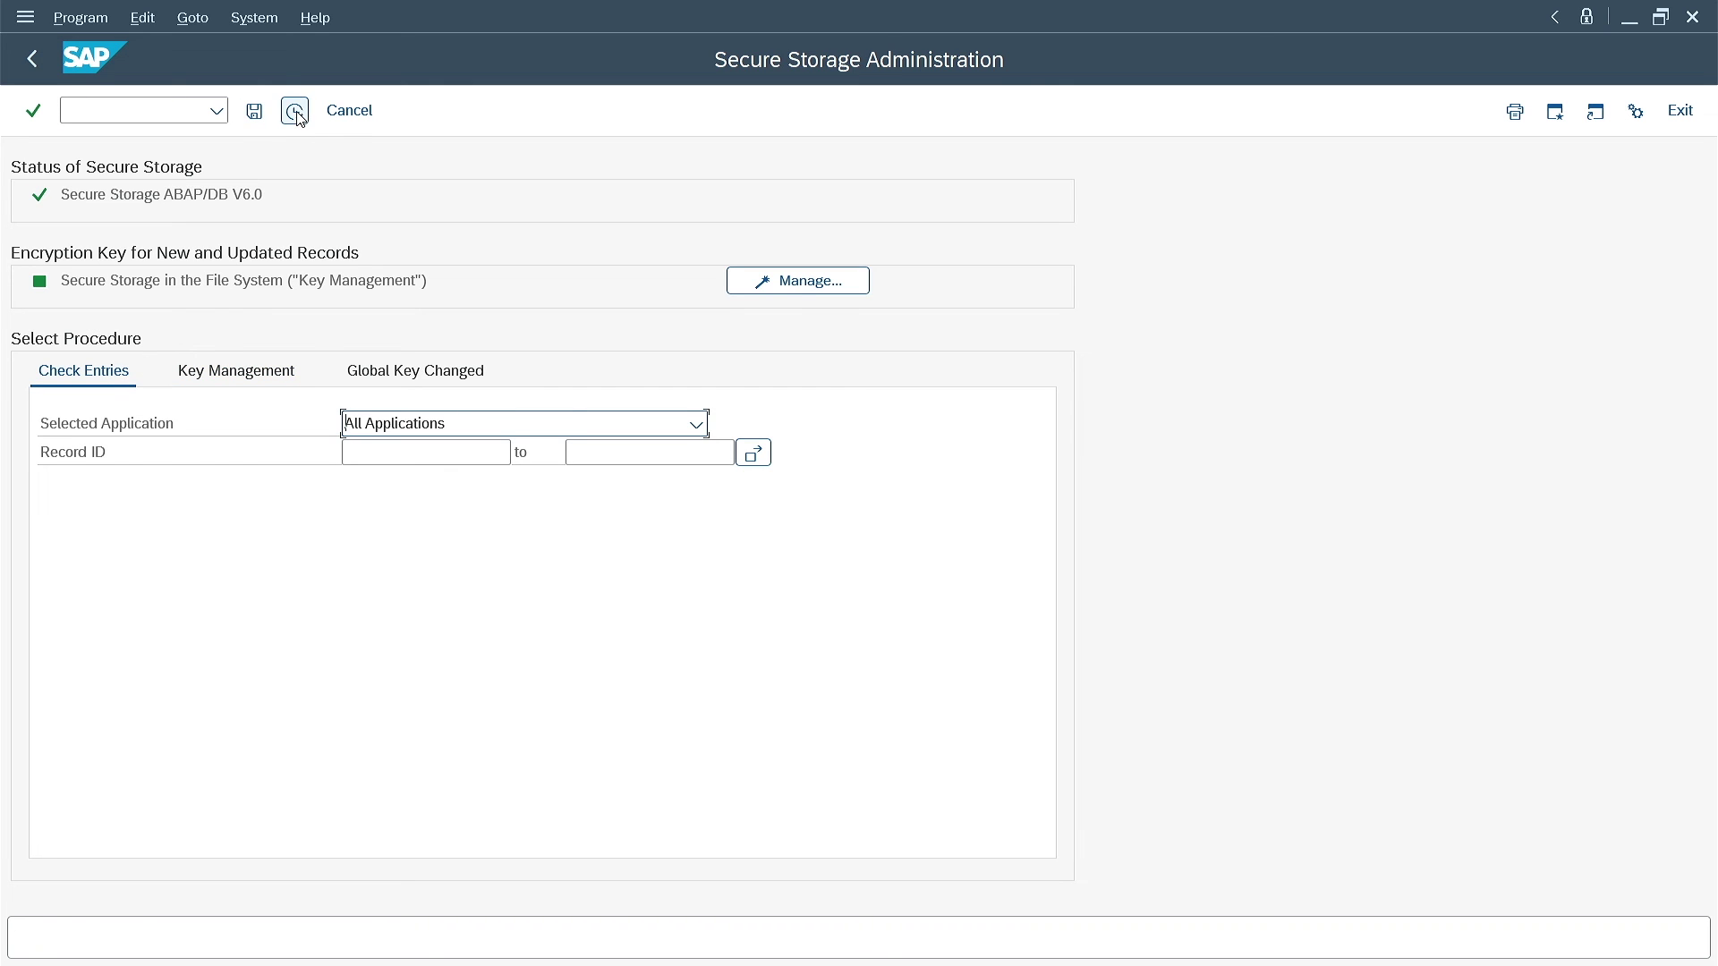
click(294, 111)
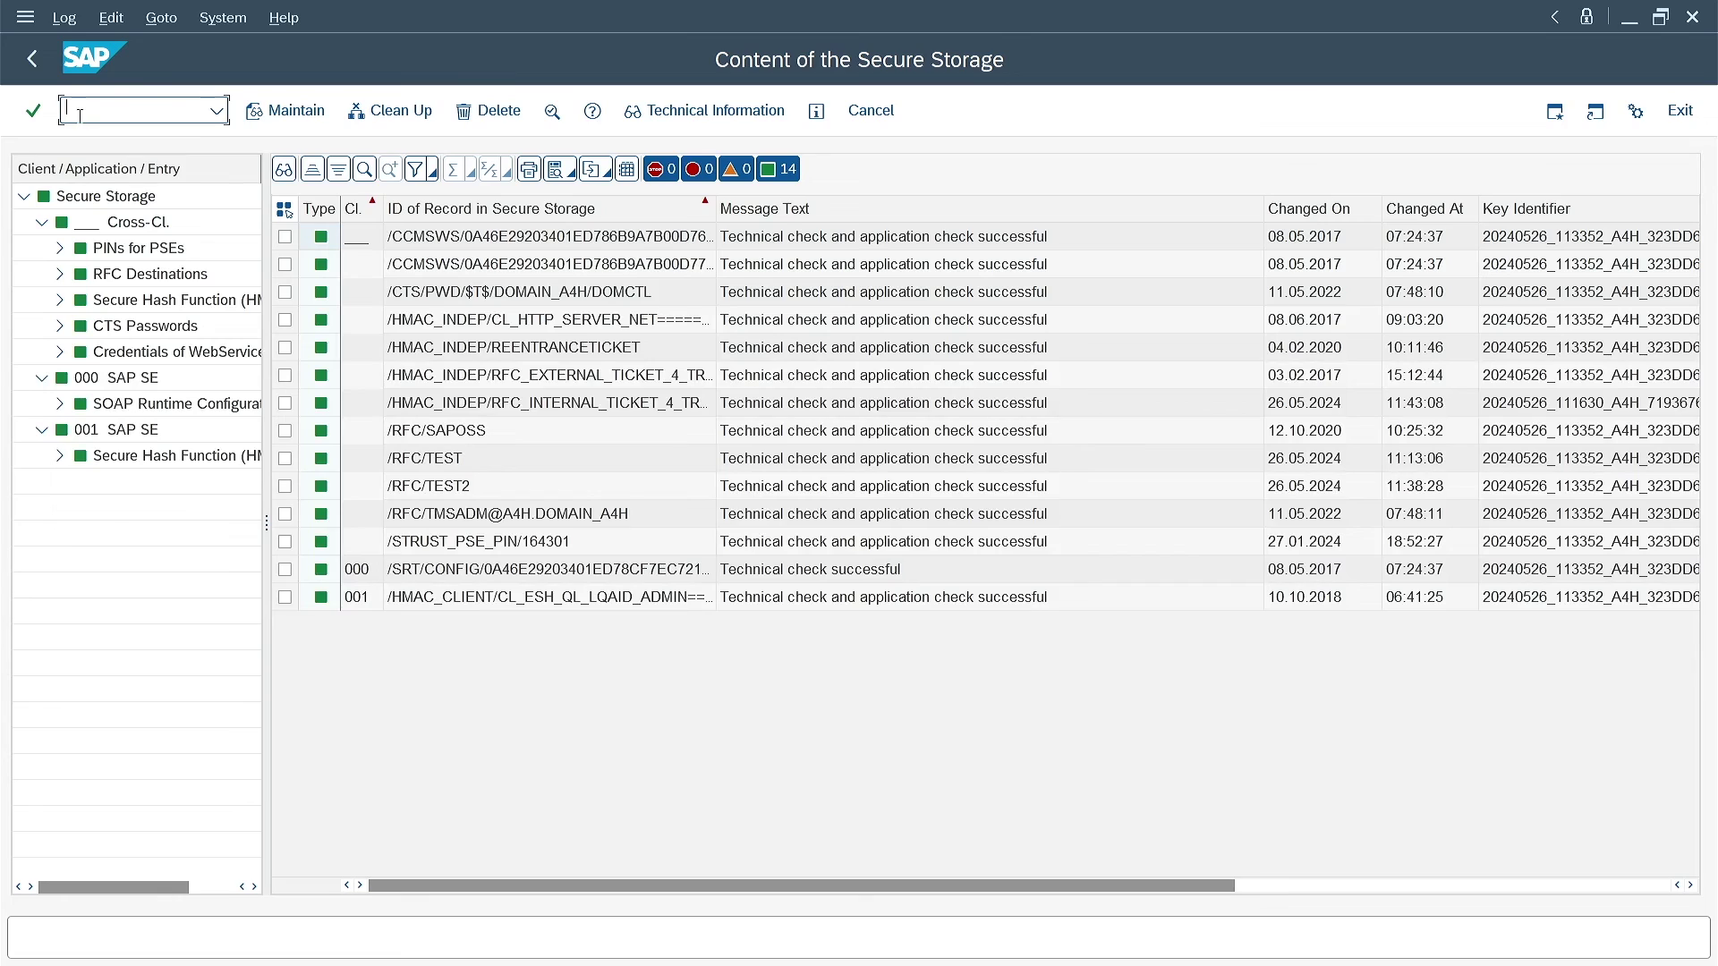
click(31, 67)
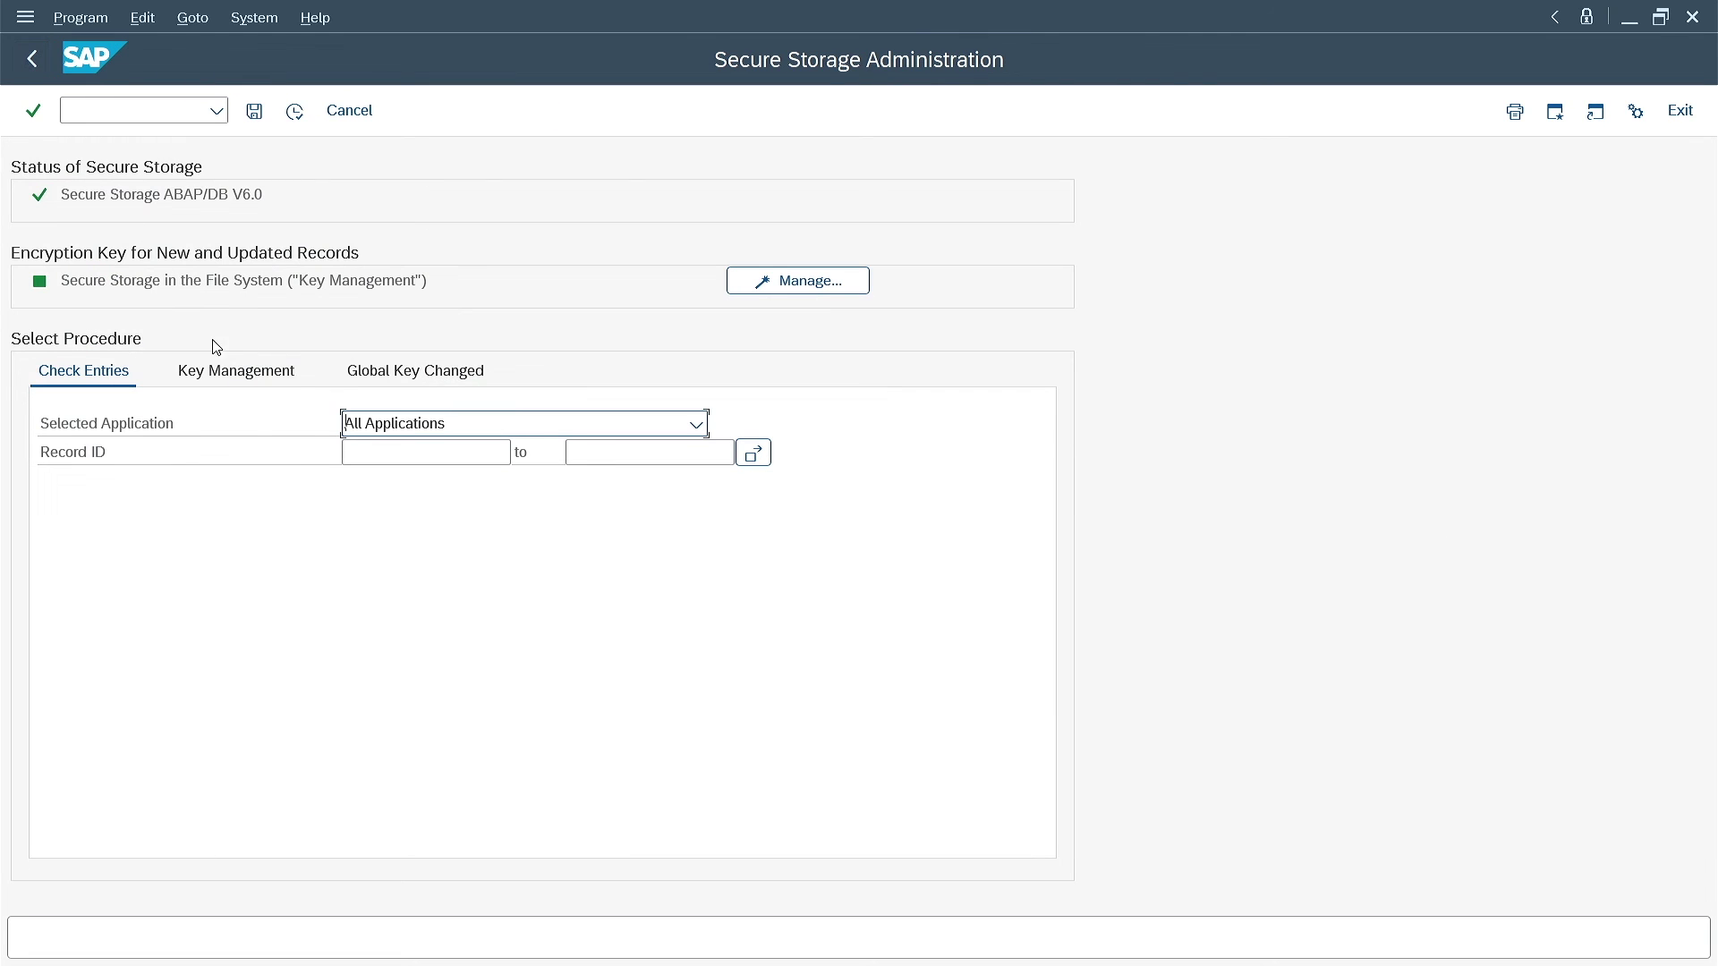
click(234, 373)
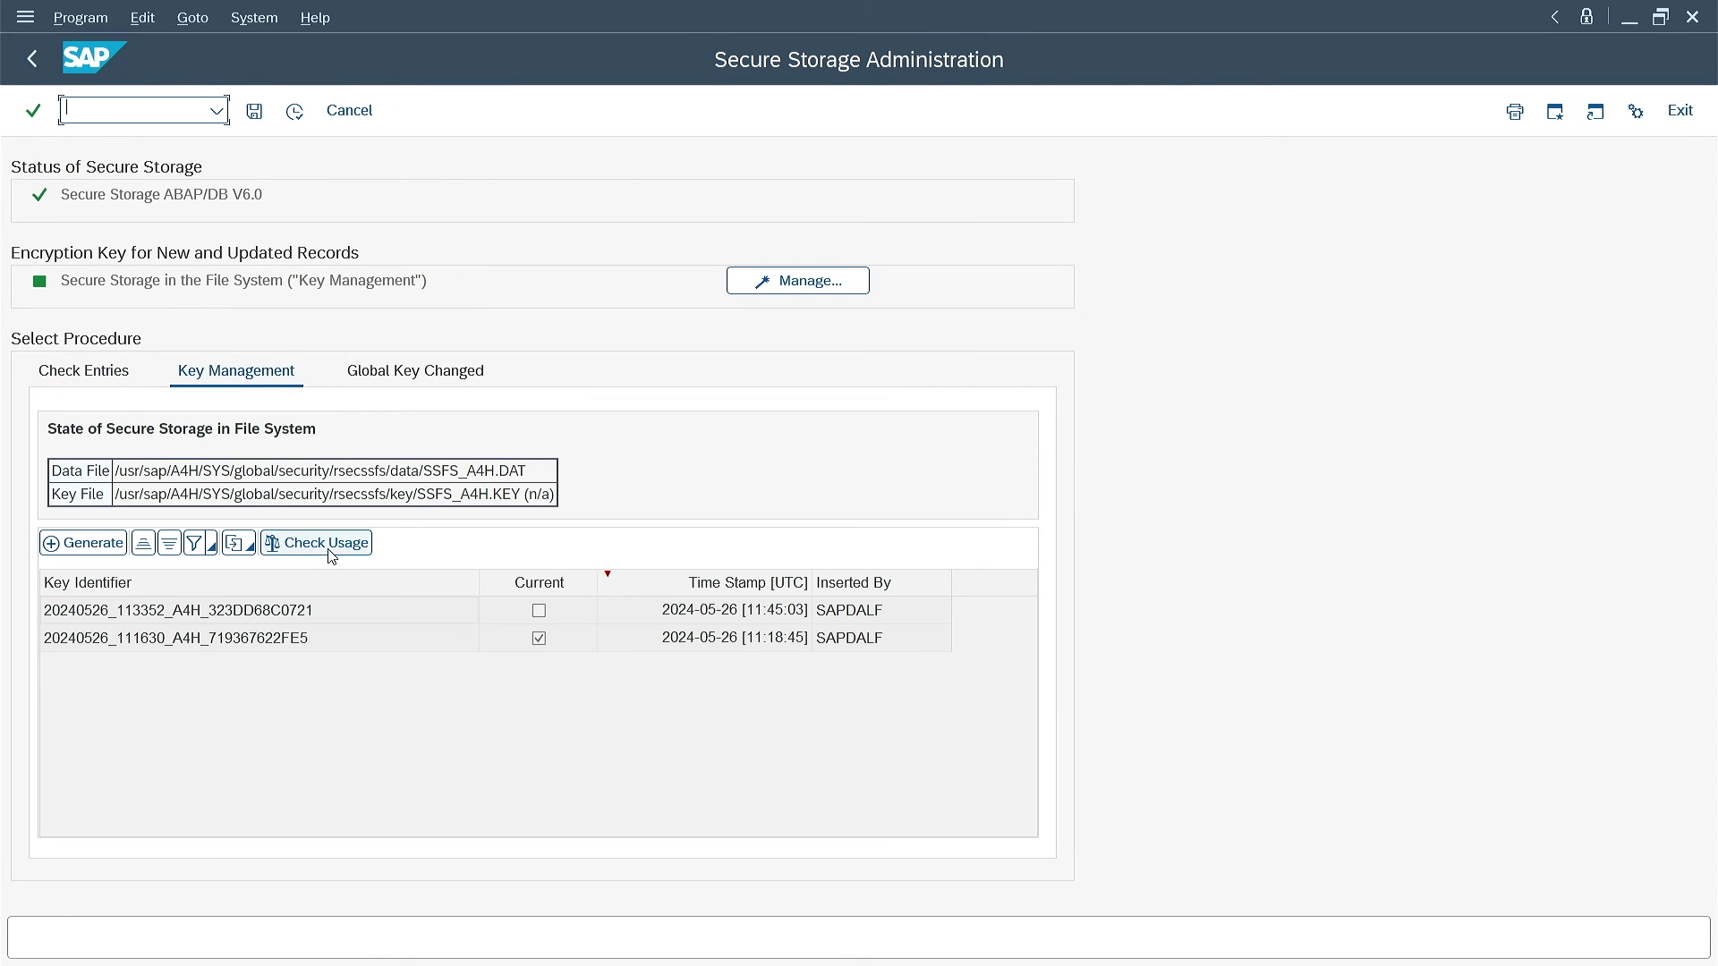
click(331, 550)
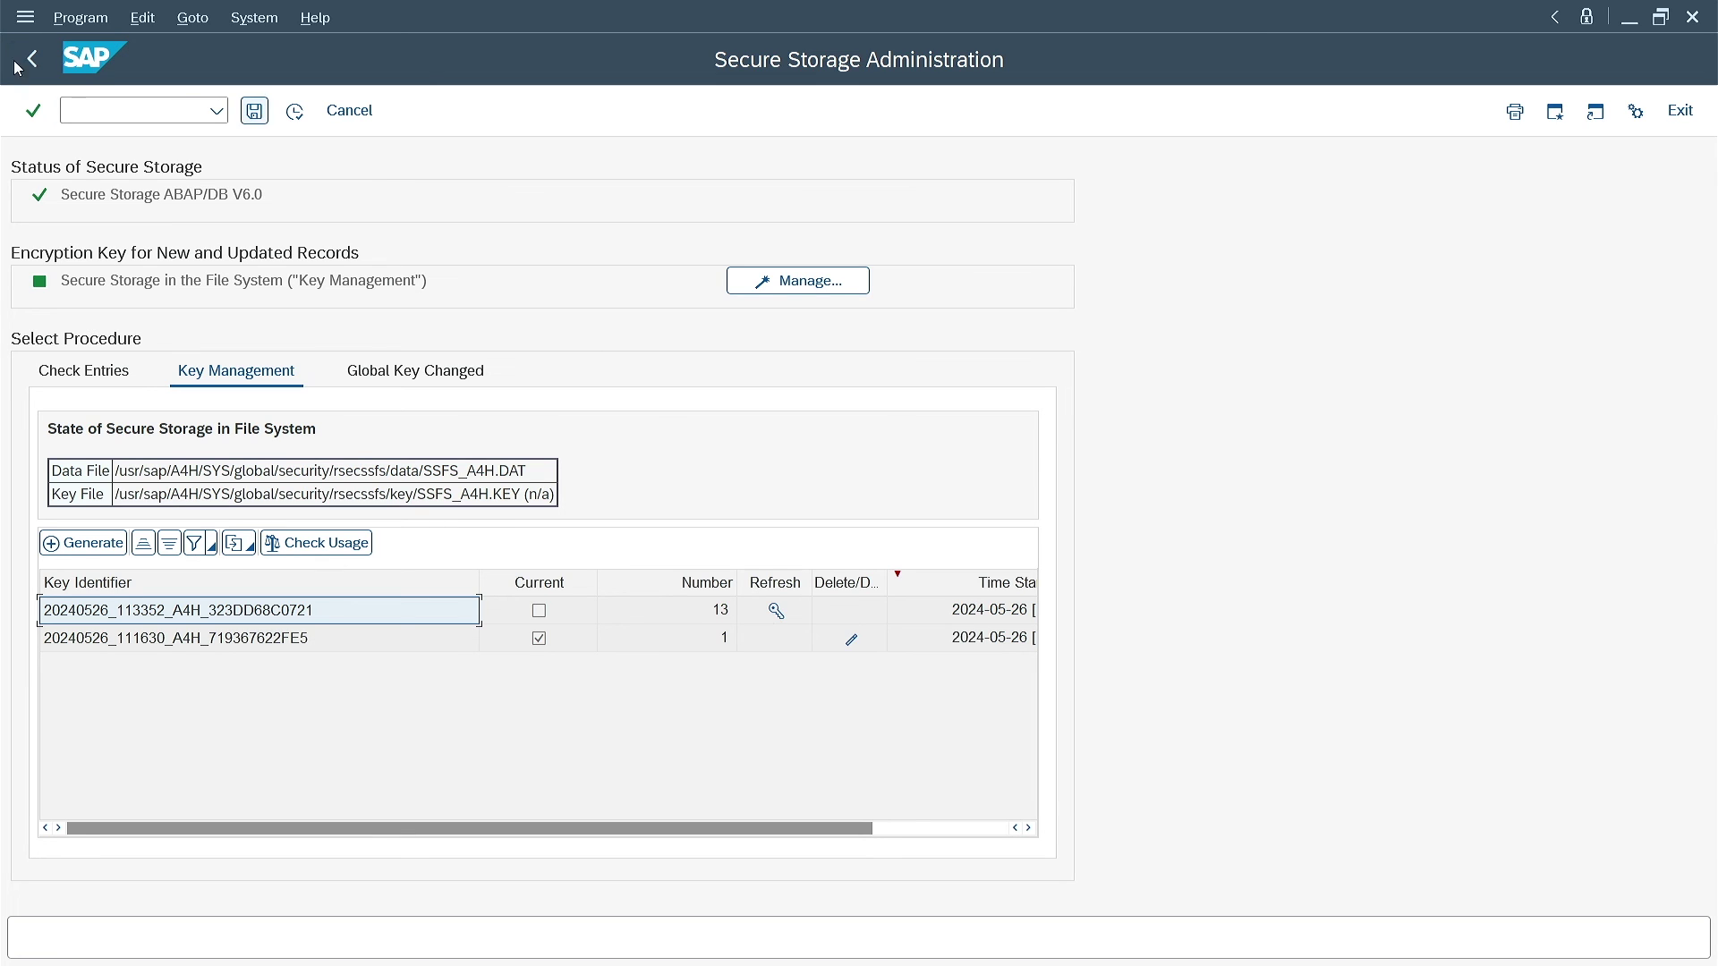
Open RFC connection configuration with the /nsm command
click(130, 104)
text(/)
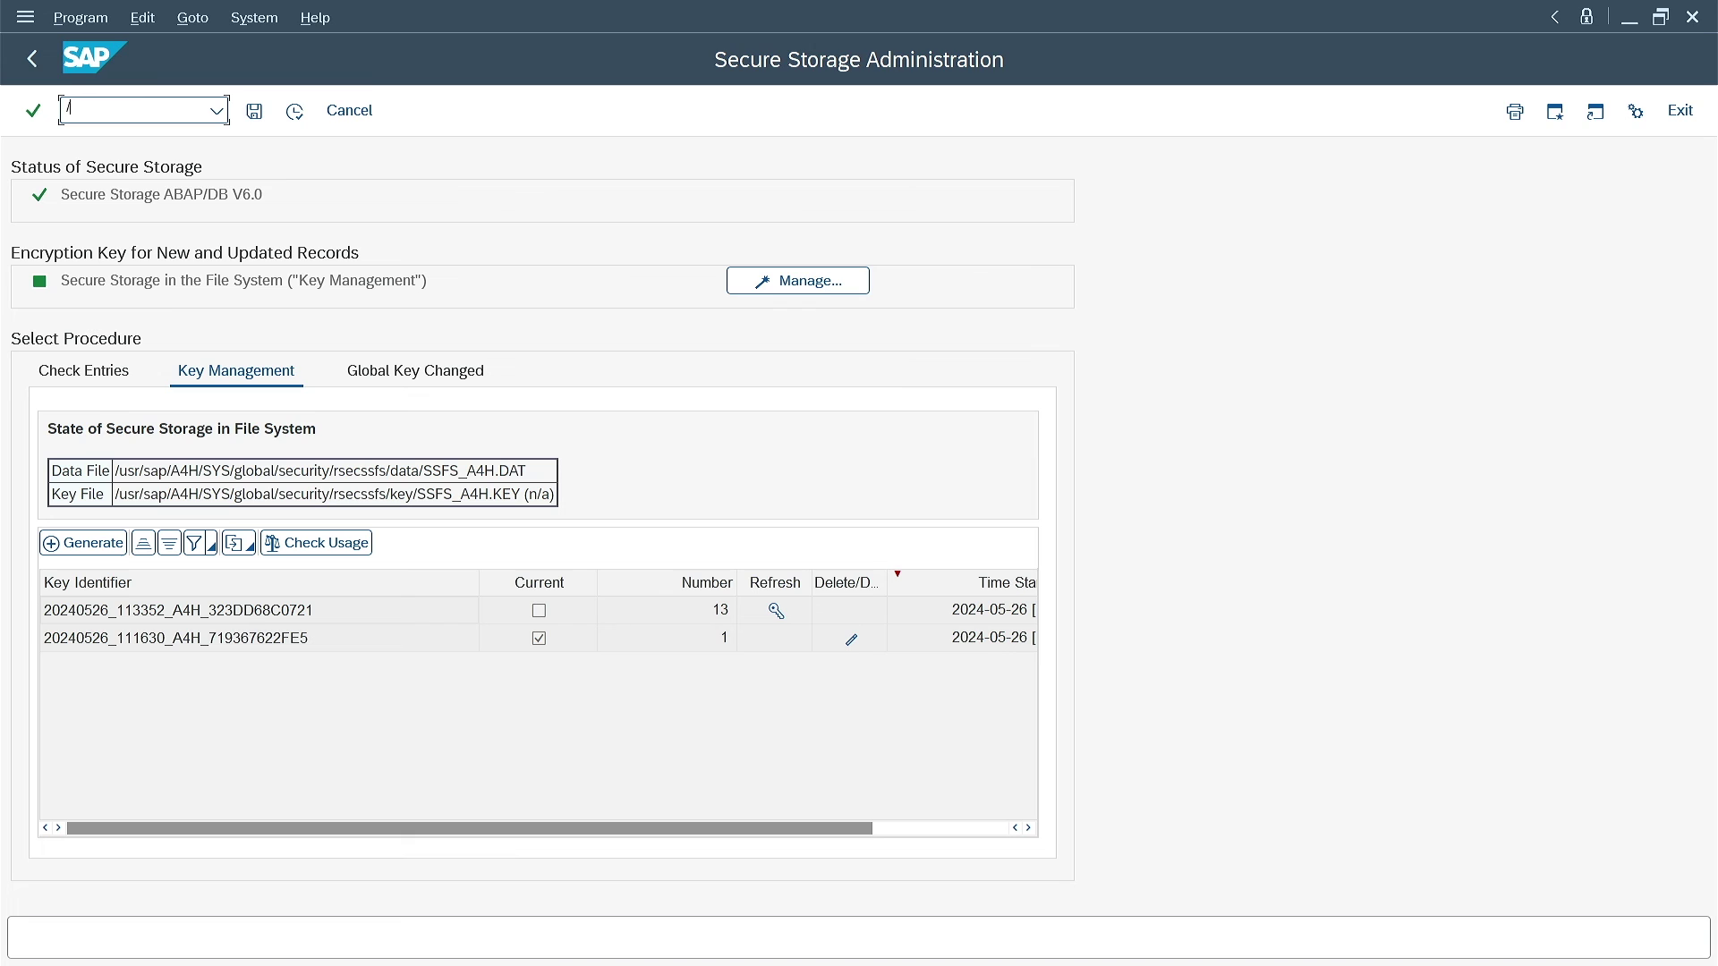
text(nsm59)
key(Return)
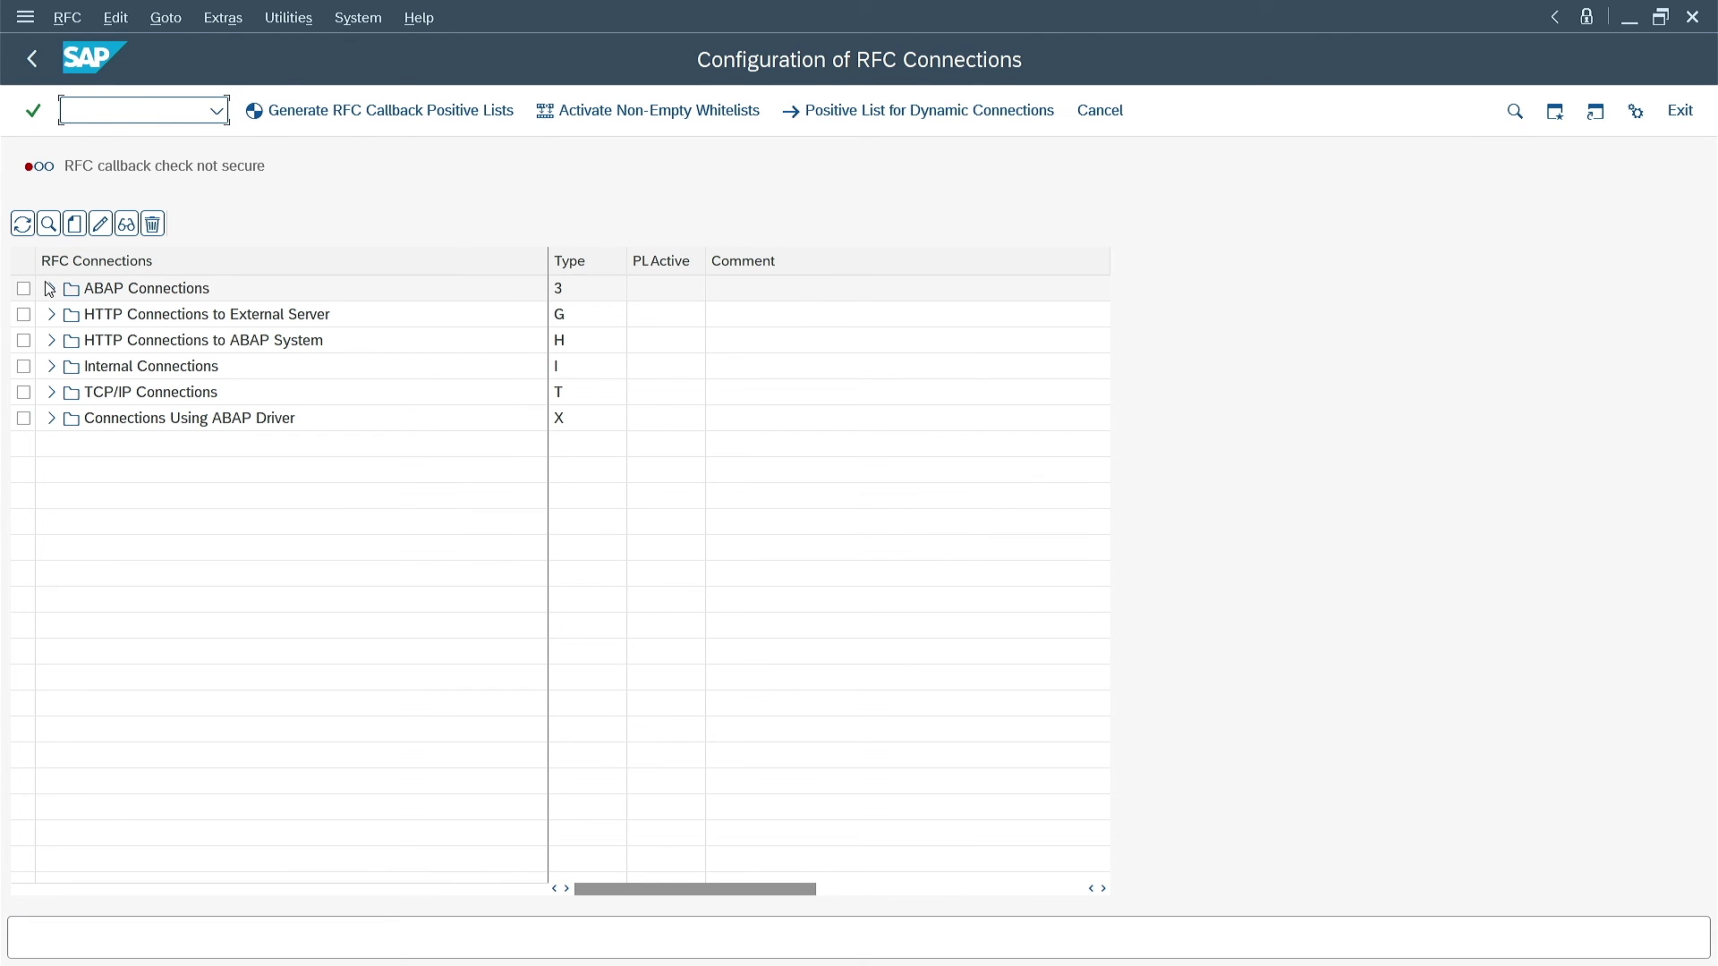
Re-enter the logon password of RFC destination TEST in Change mode and save it
click(51, 288)
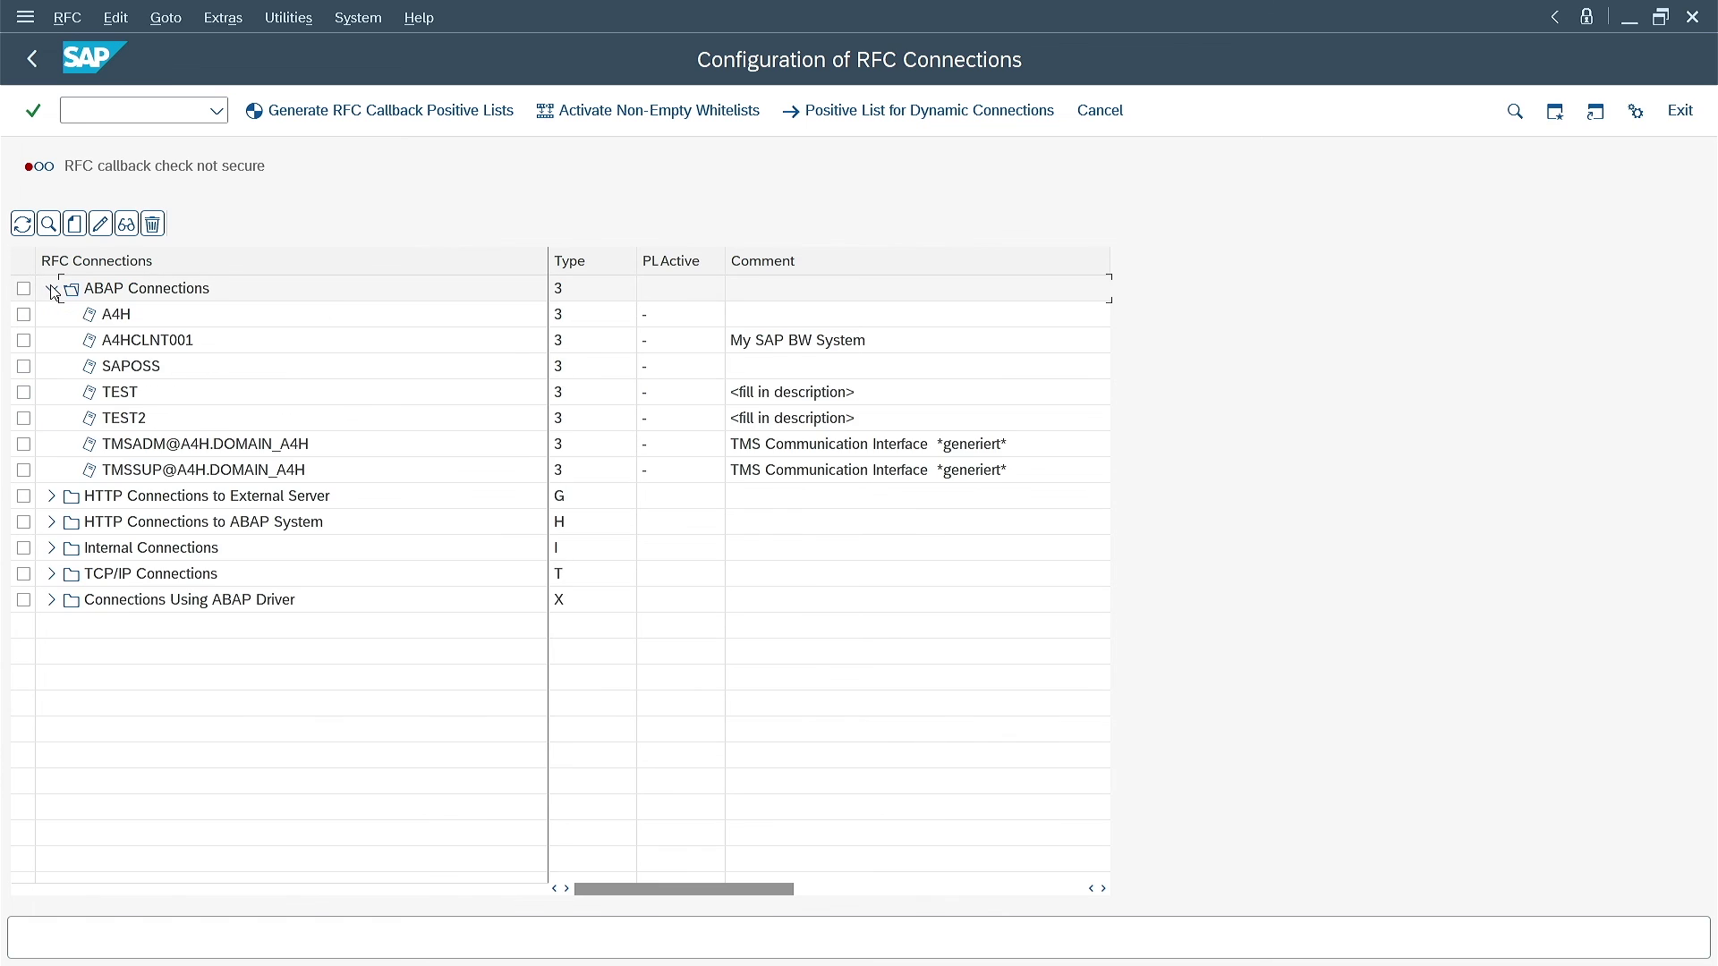
double_click(108, 392)
click(408, 371)
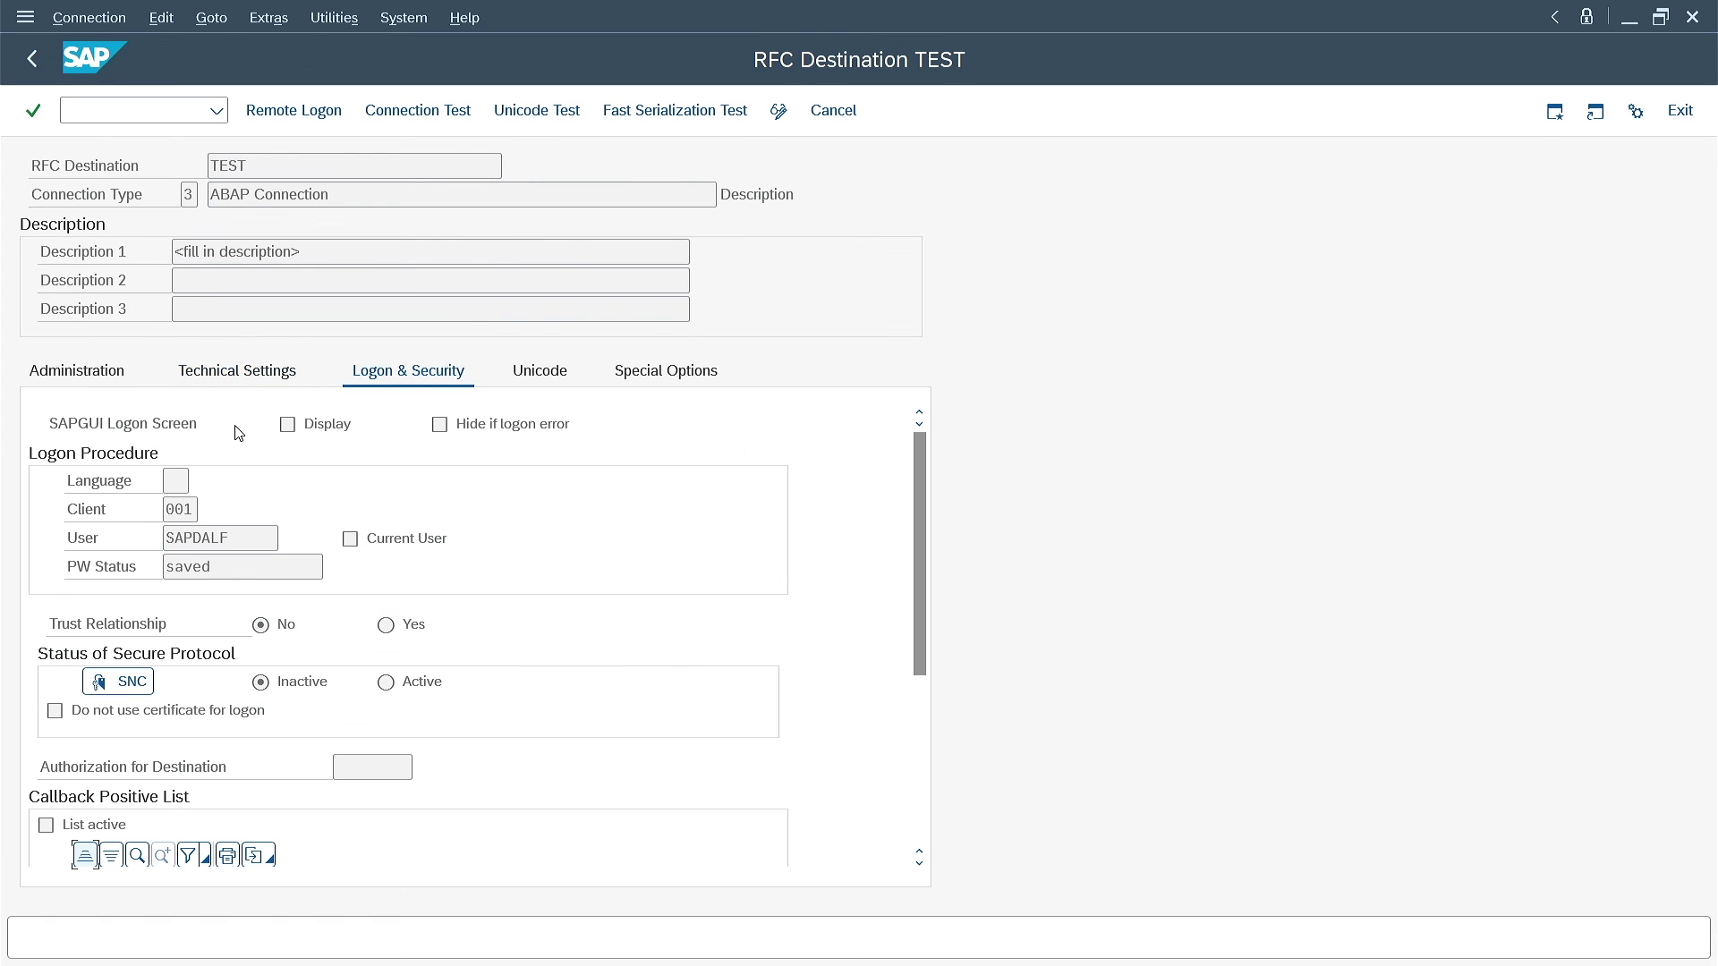
click(778, 110)
click(231, 509)
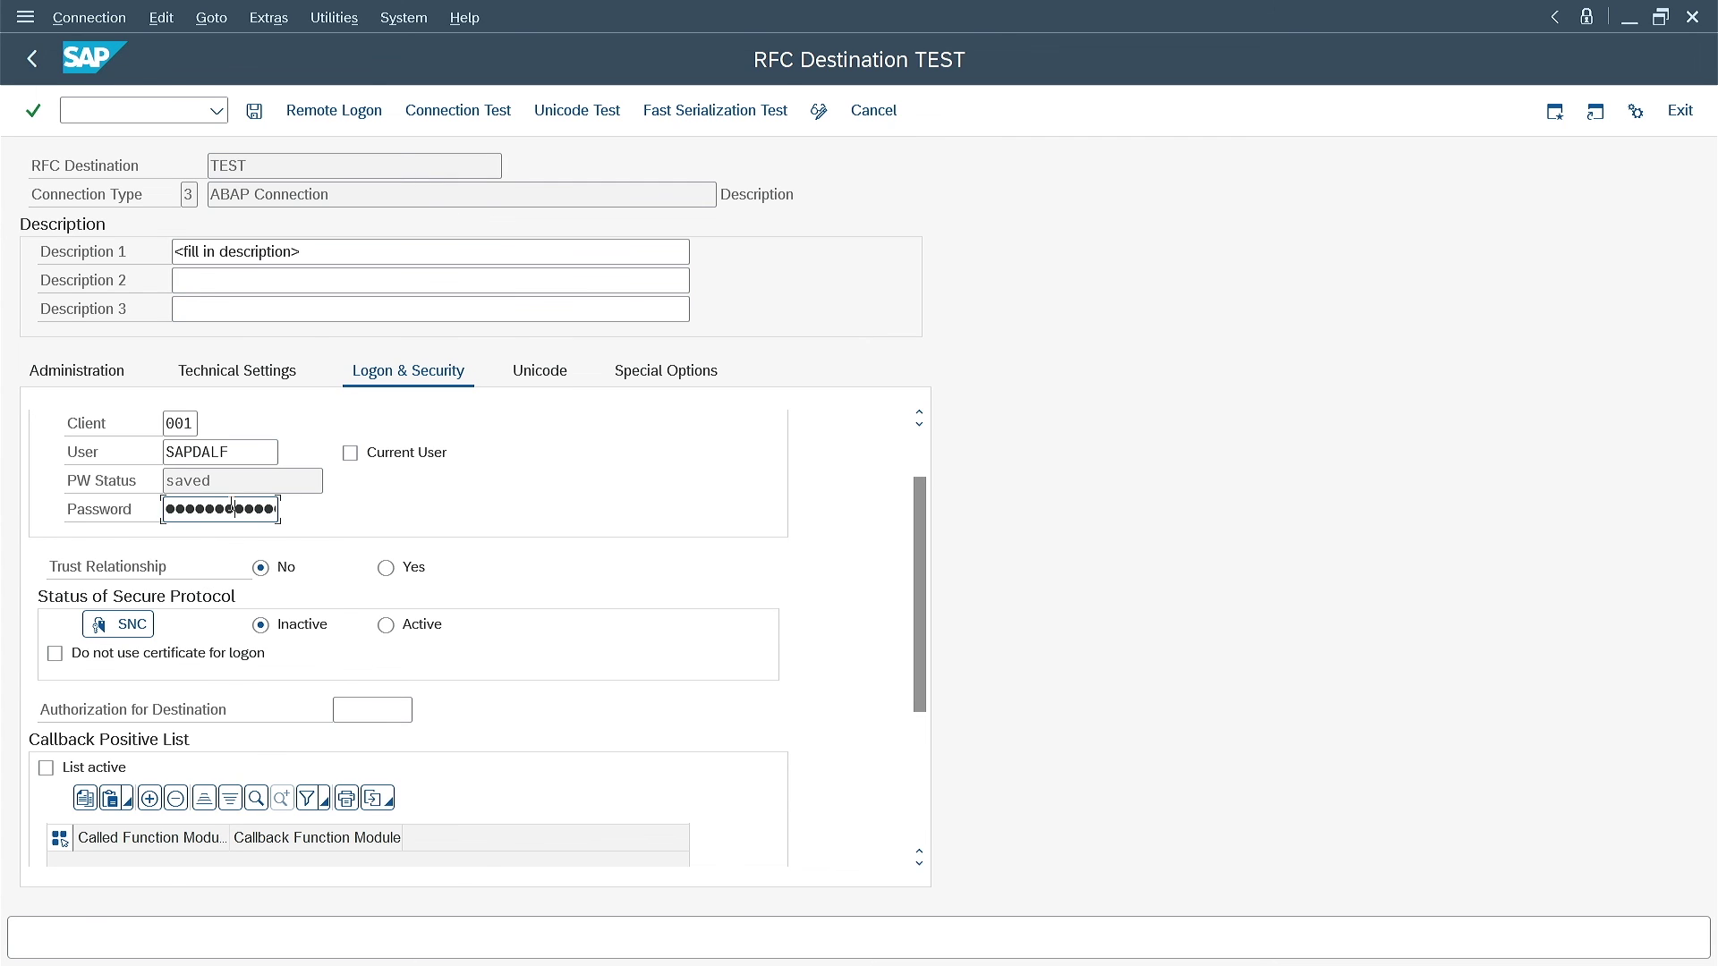
click(255, 110)
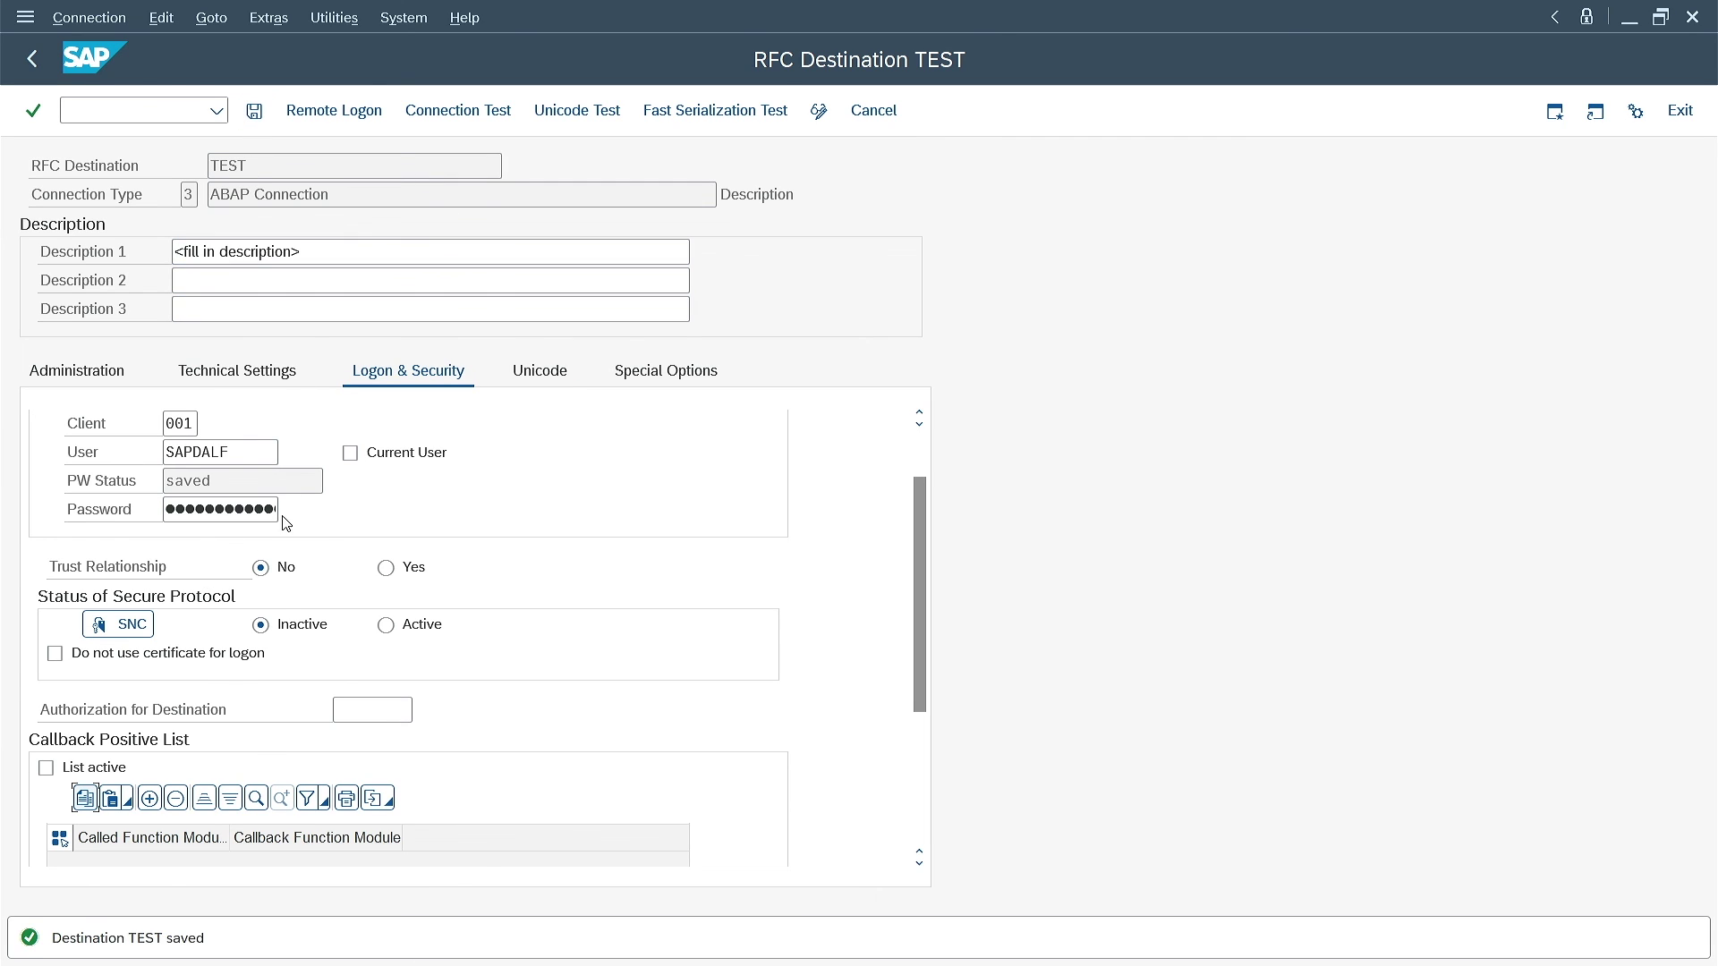
click(129, 111)
Re-encrypt the old key's entries so all 14 now use the current key
text(/nsecstore)
key(Return)
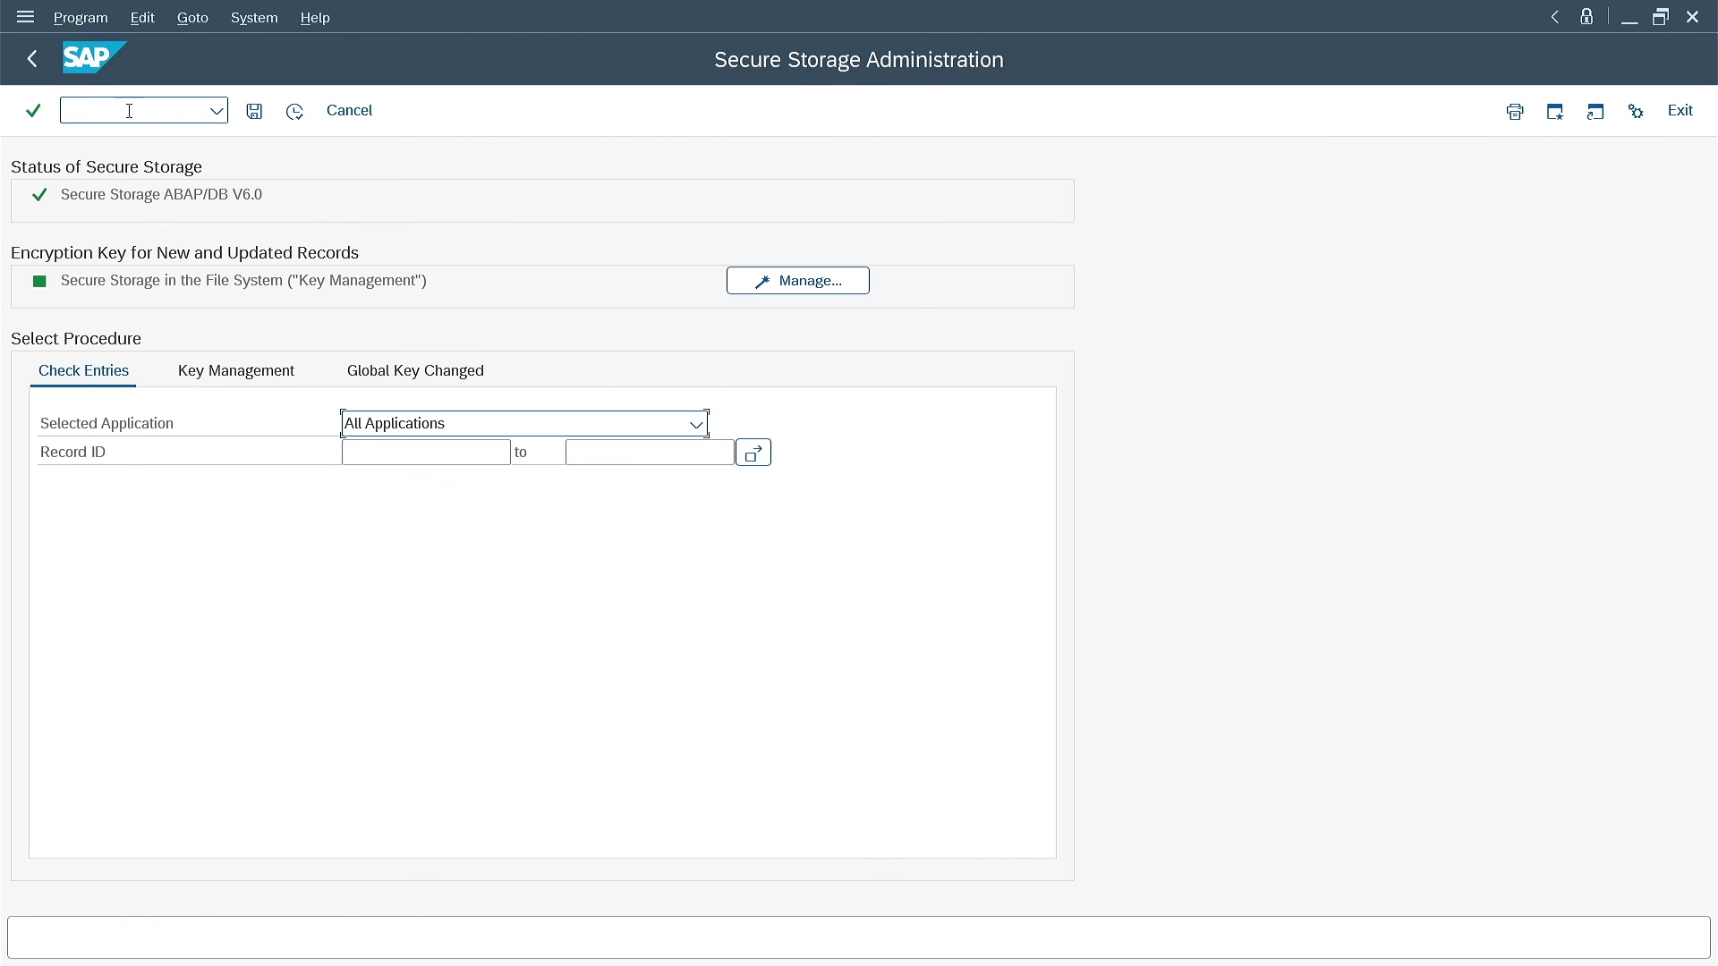
click(256, 377)
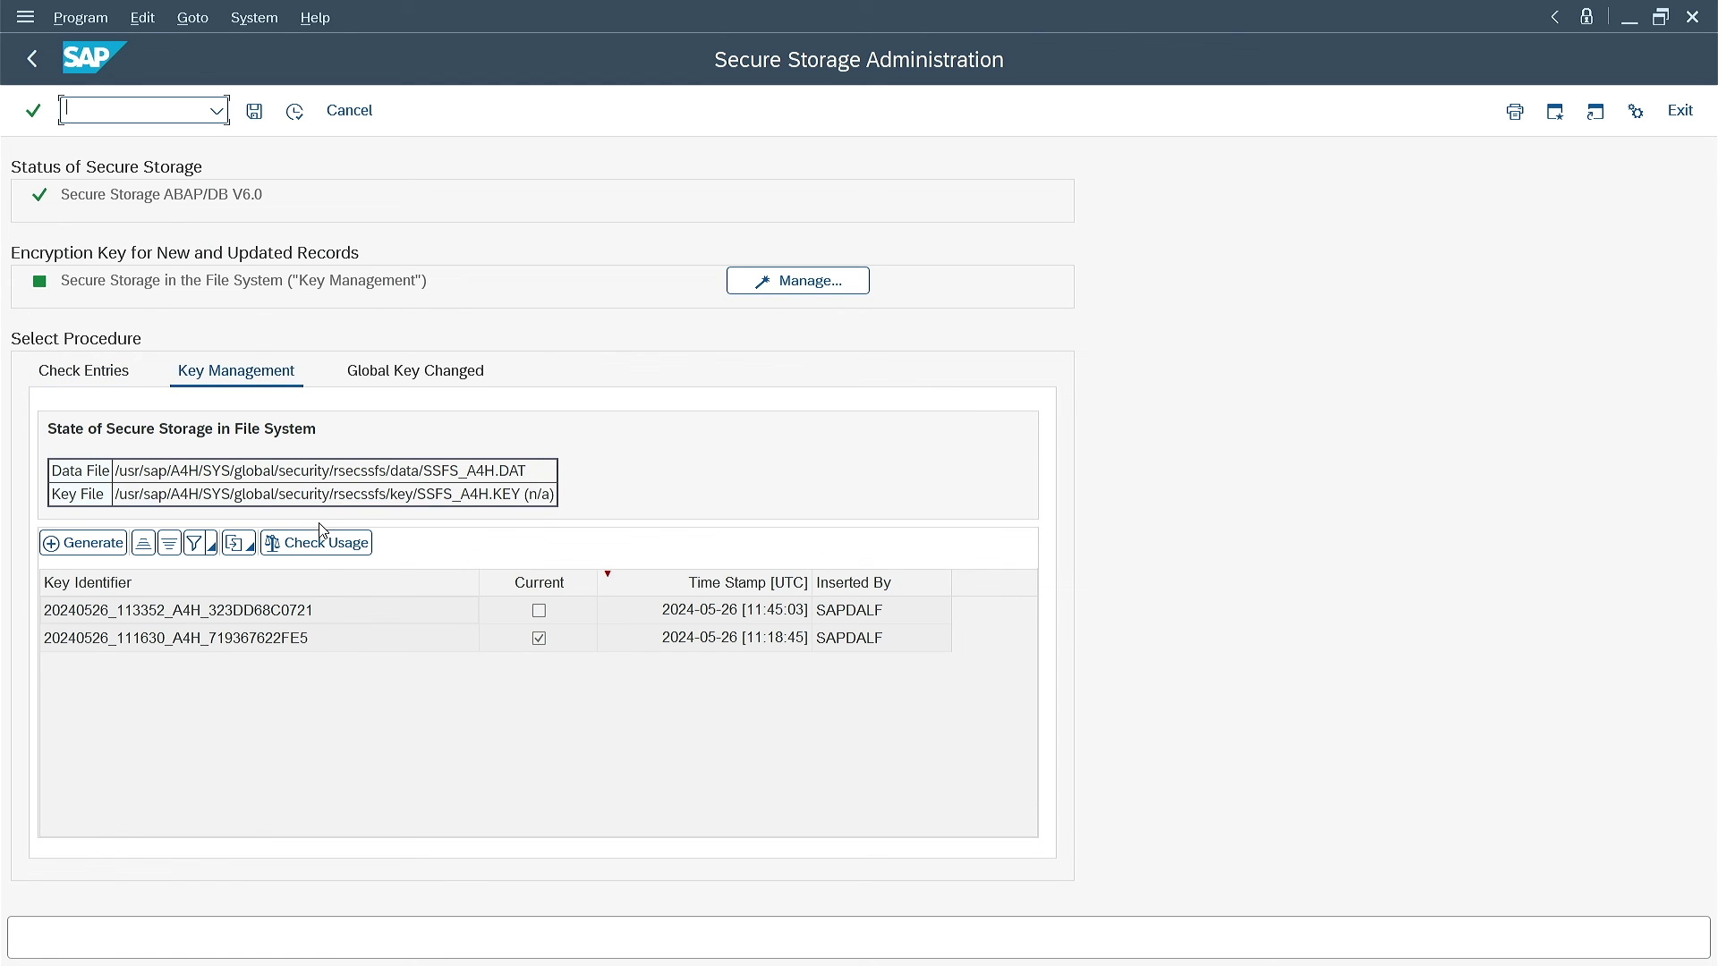
click(327, 546)
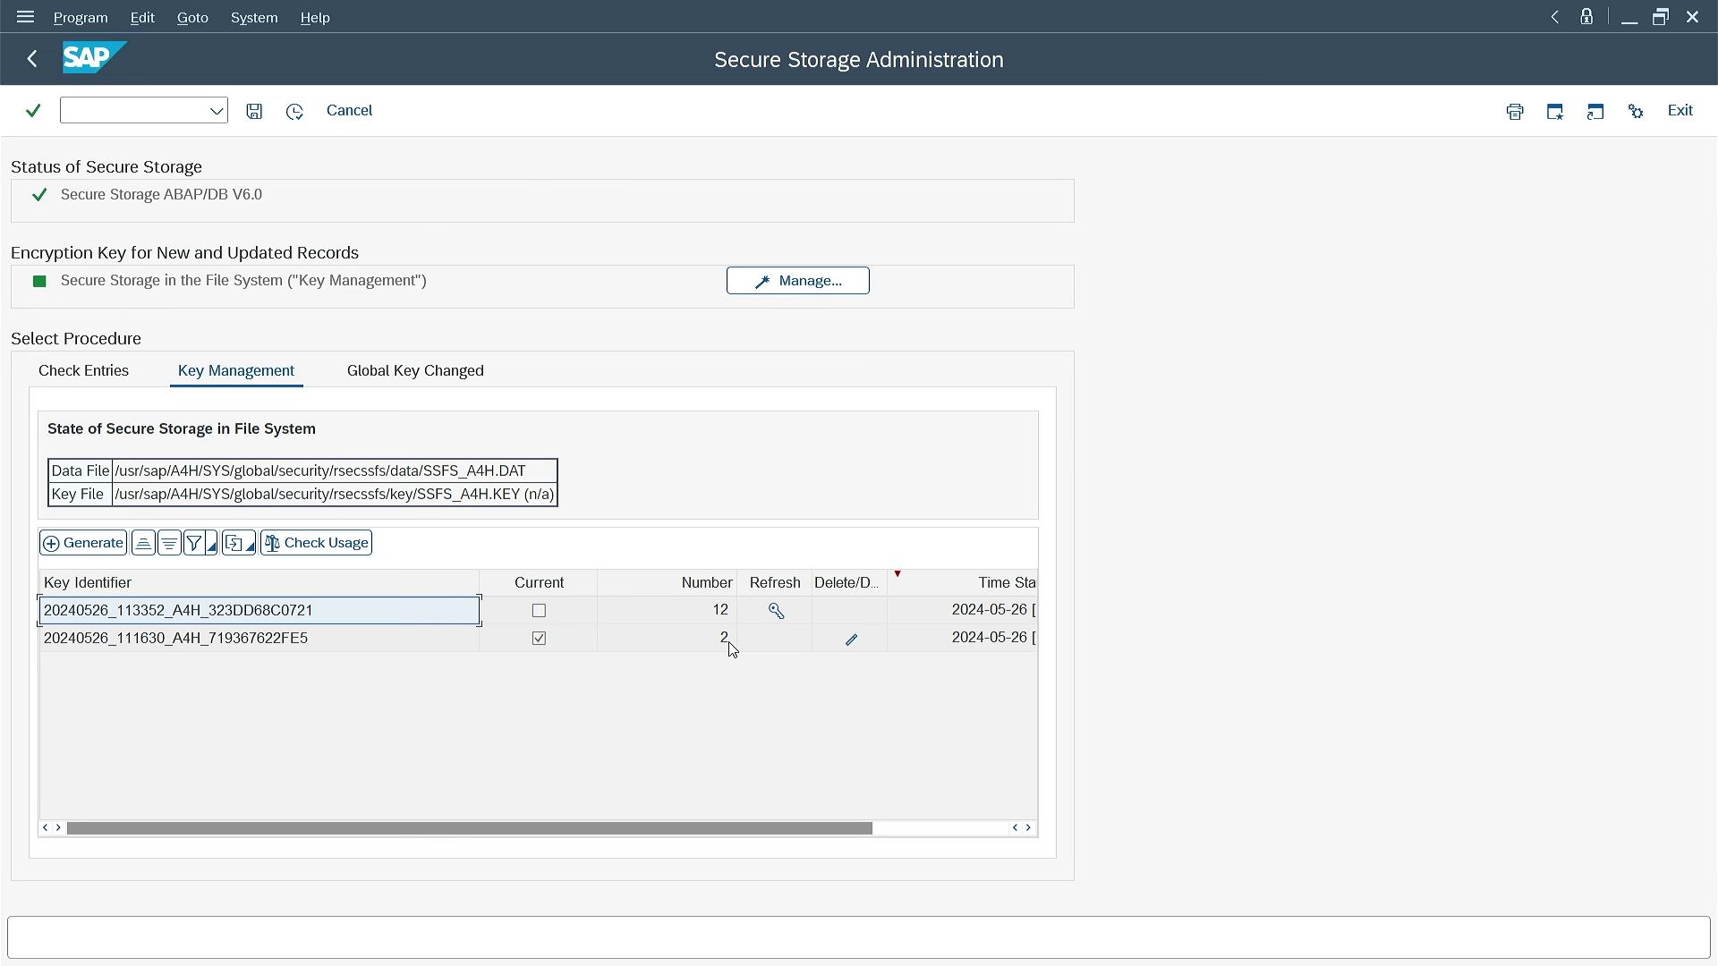
click(776, 609)
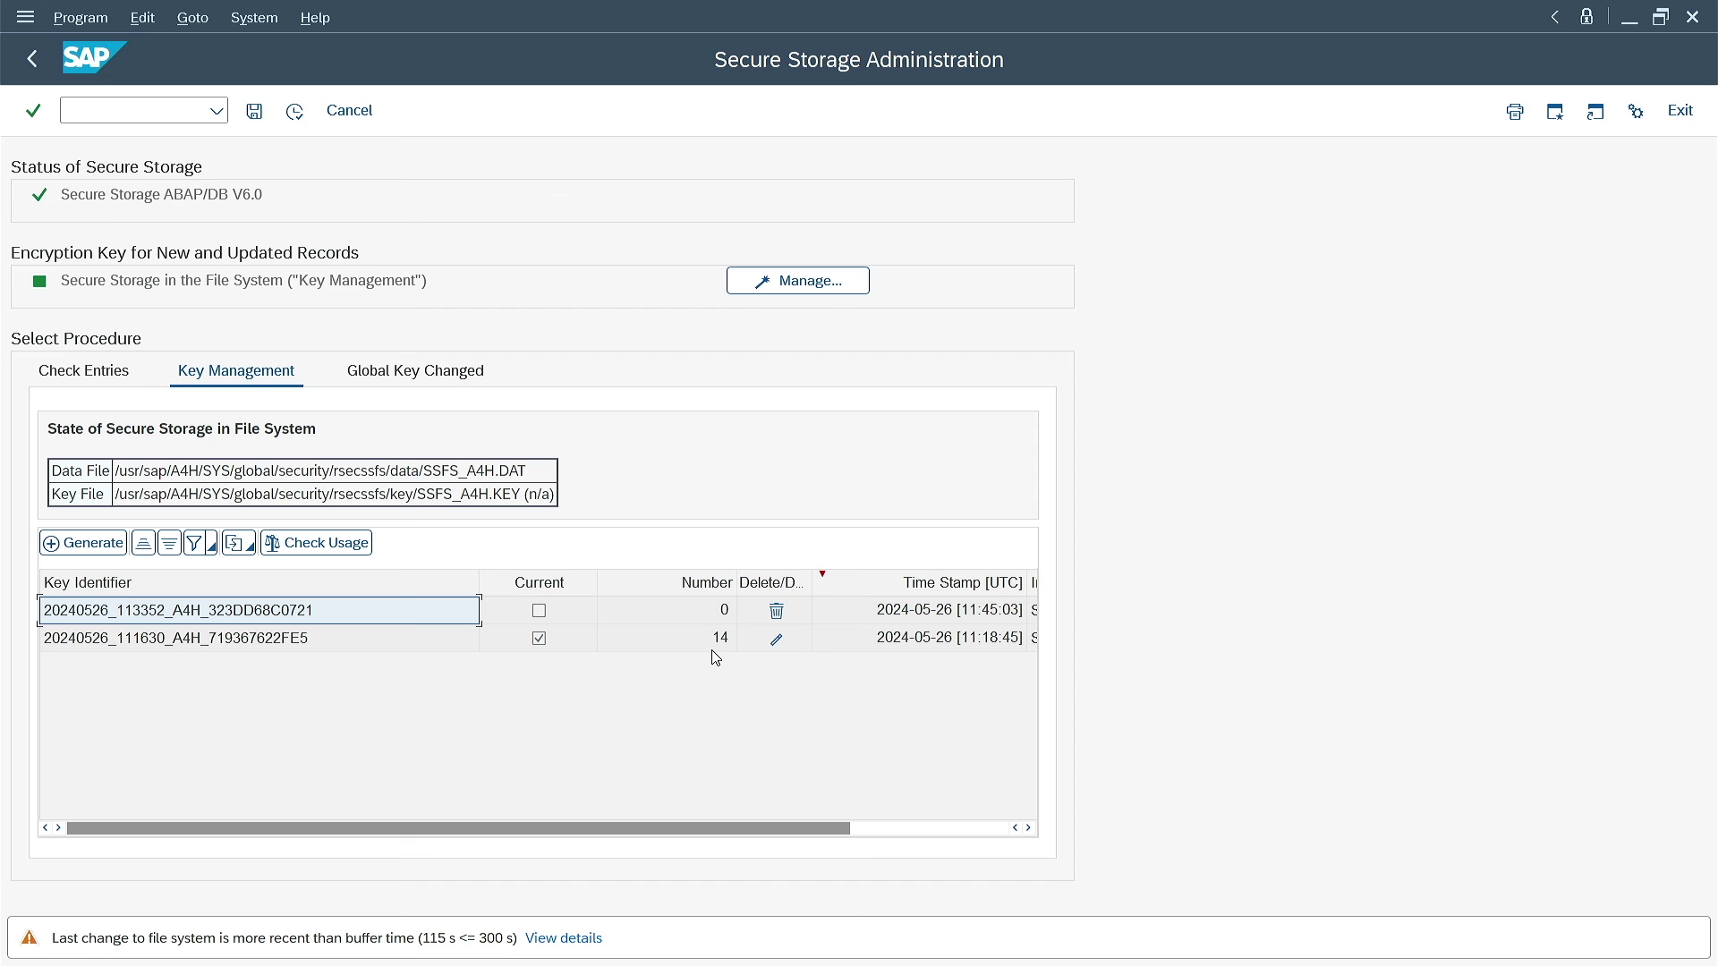
Run Check Entries to confirm all 14 secure storage entries are fine
click(88, 368)
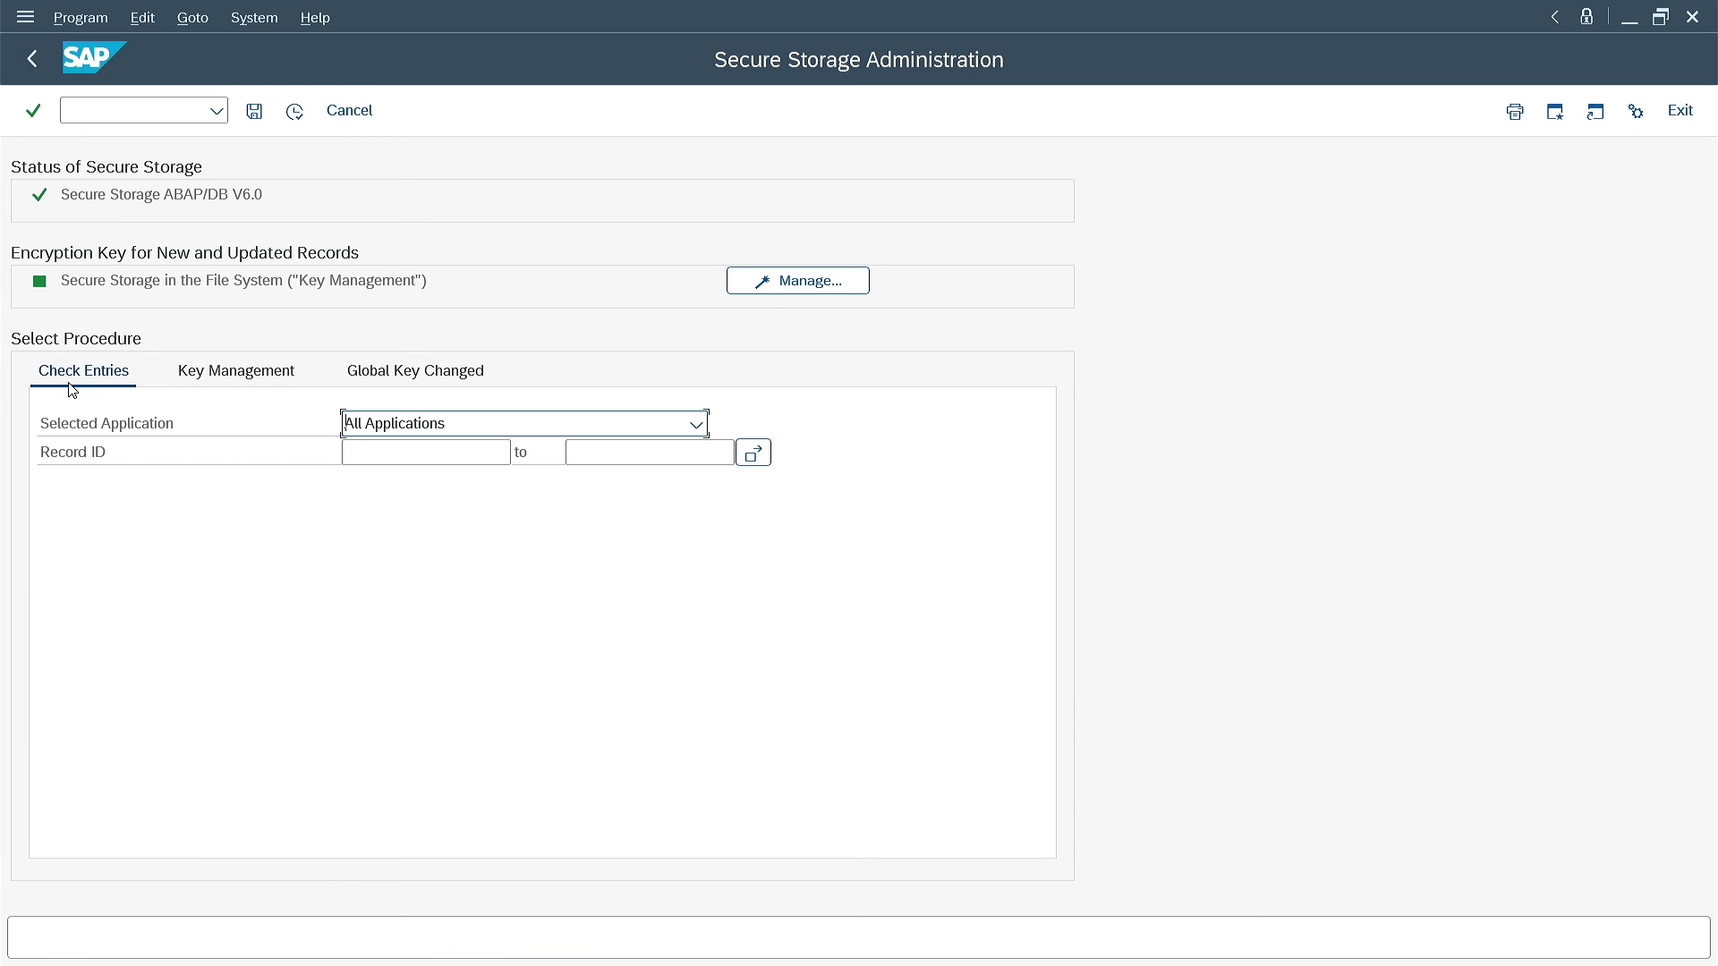
click(295, 111)
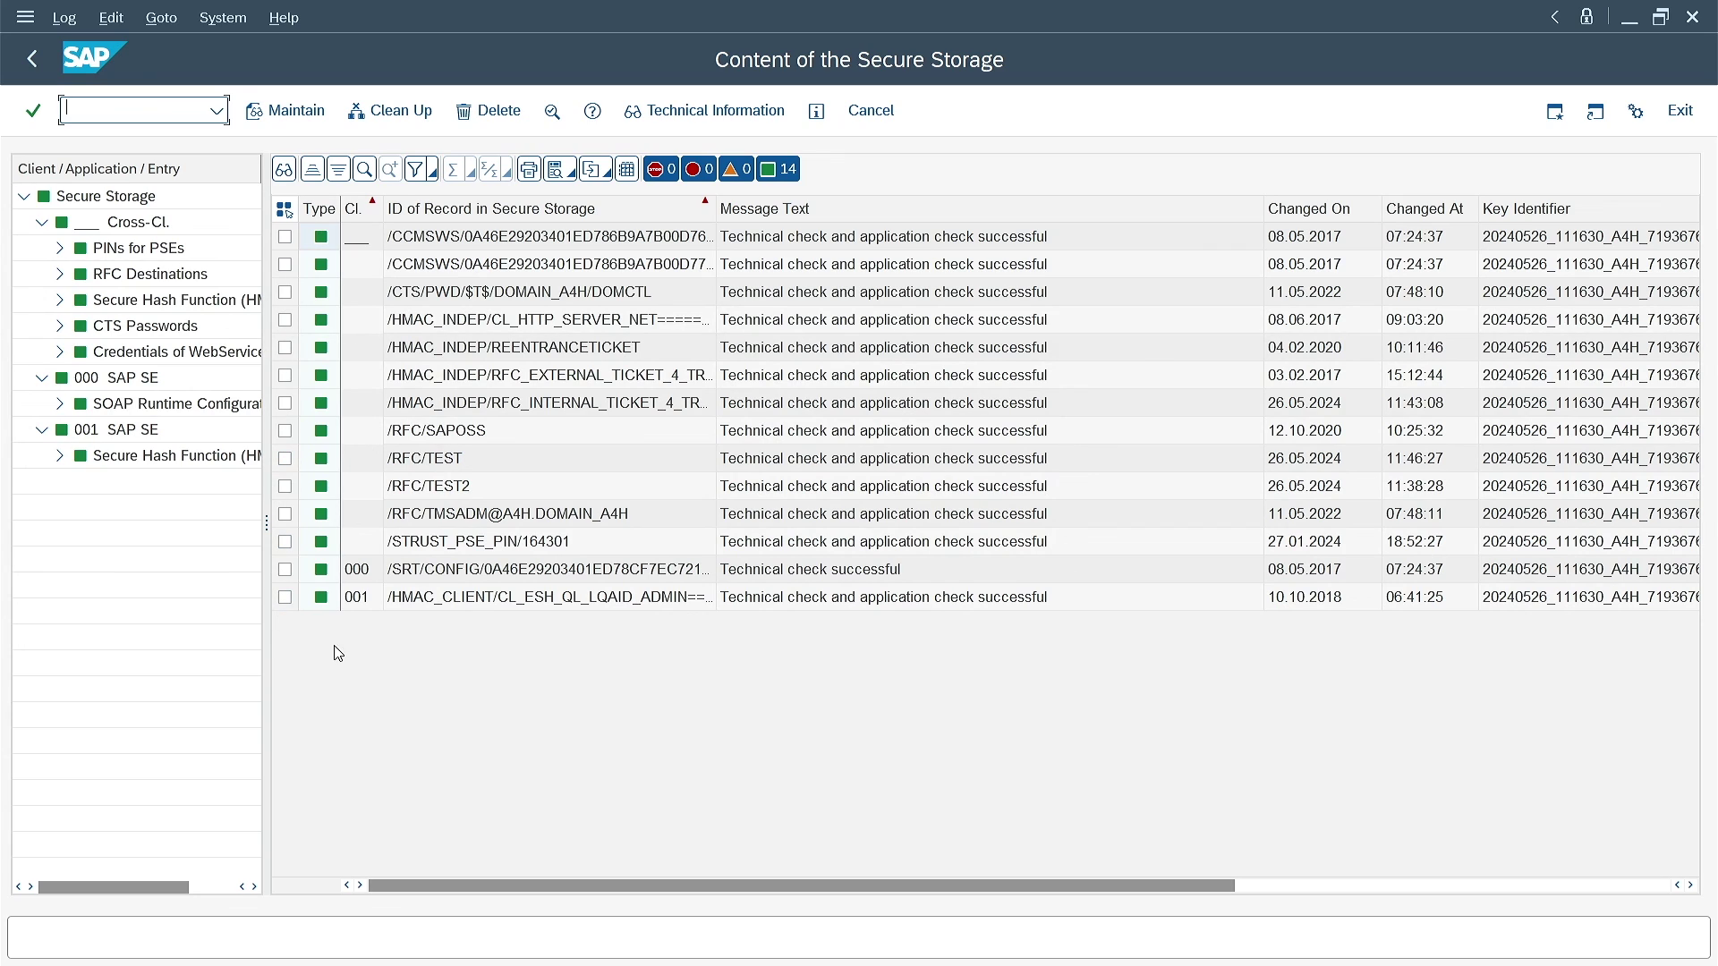
click(32, 60)
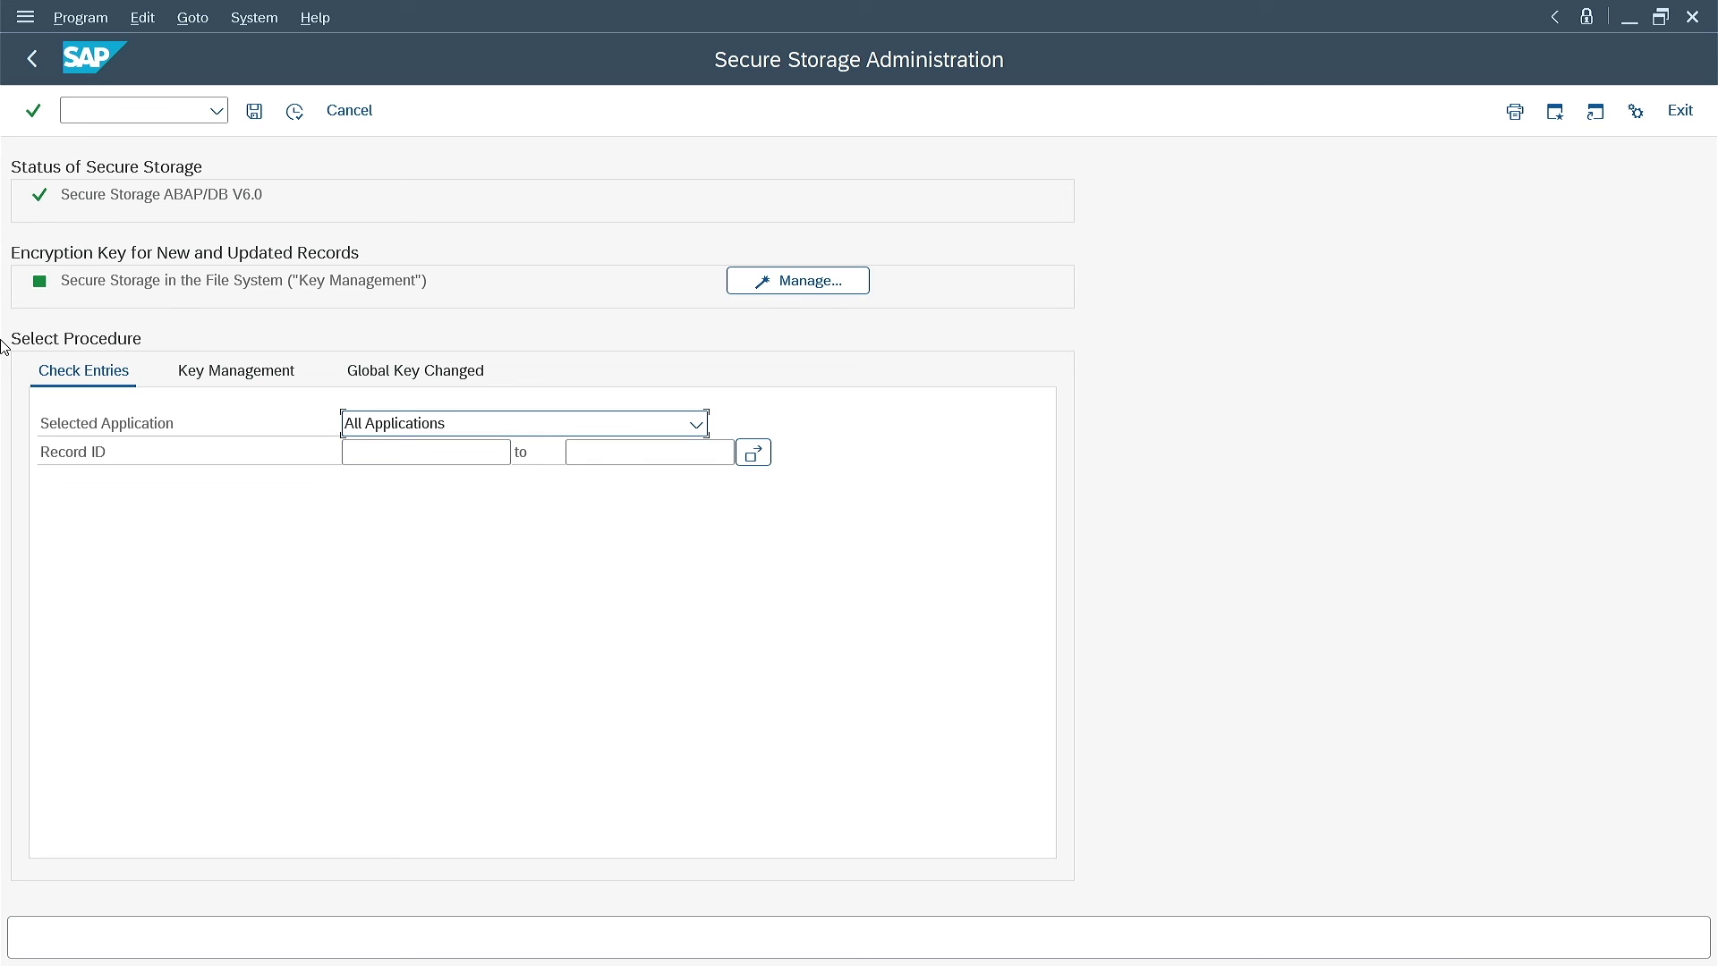
Delete the unused key 20240526_113352_A4H_323DD68C0721 after confirming it has zero entries
click(232, 372)
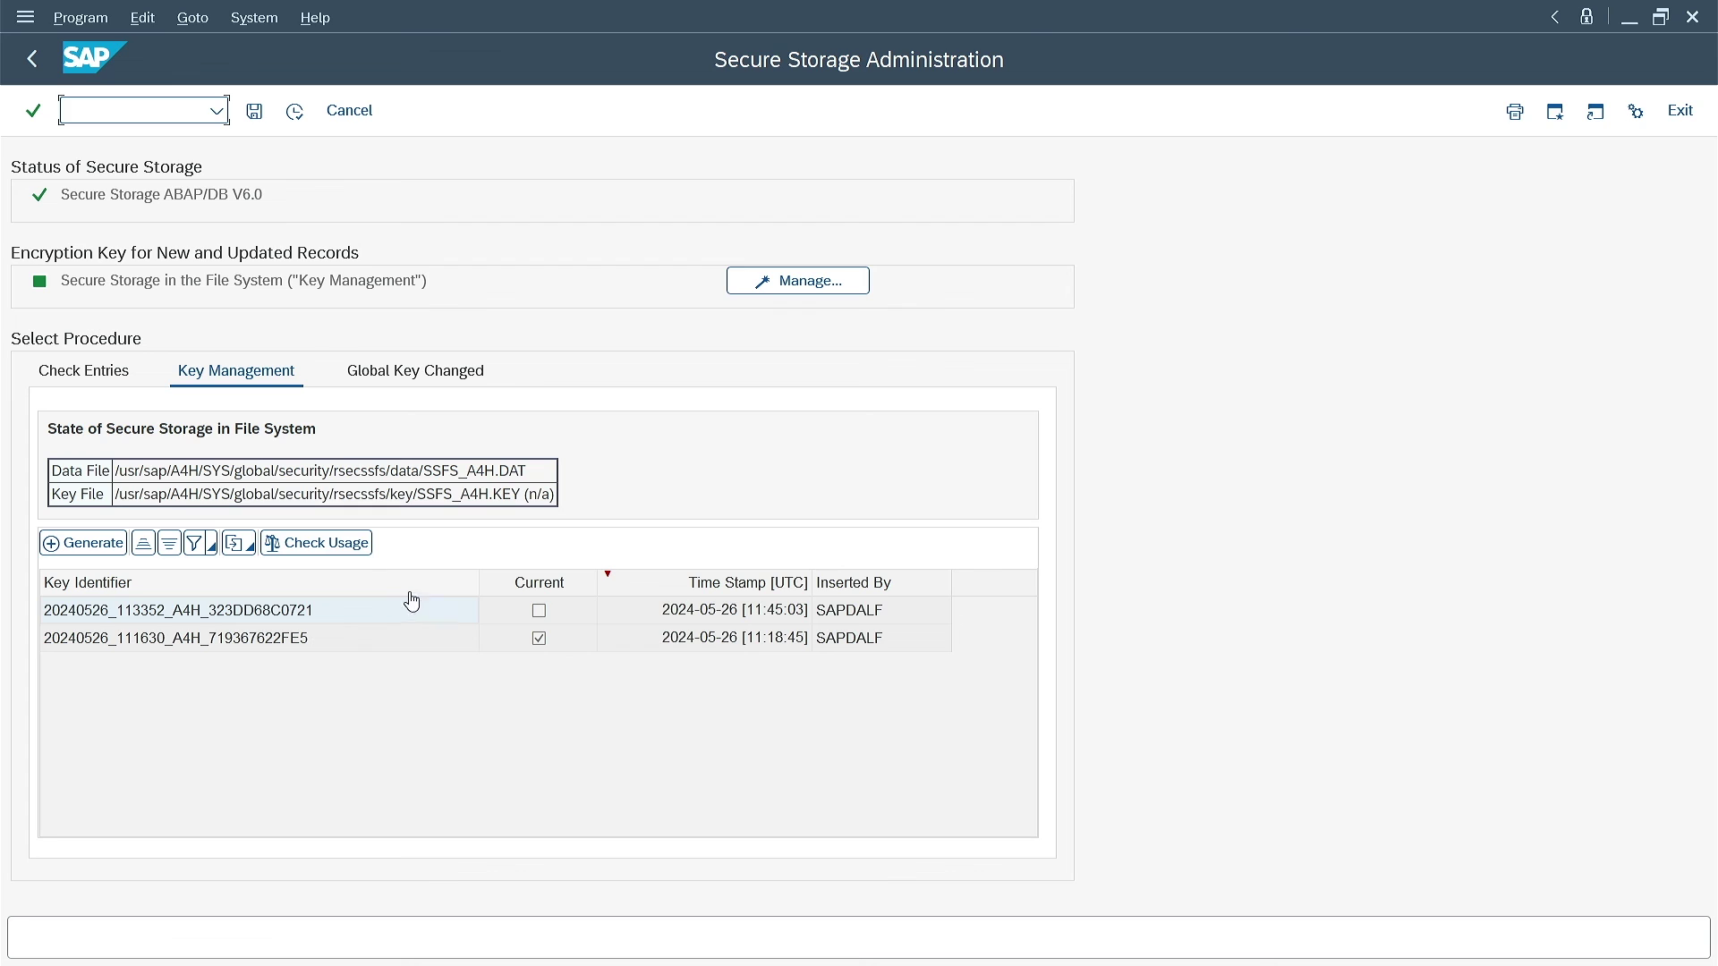
click(363, 546)
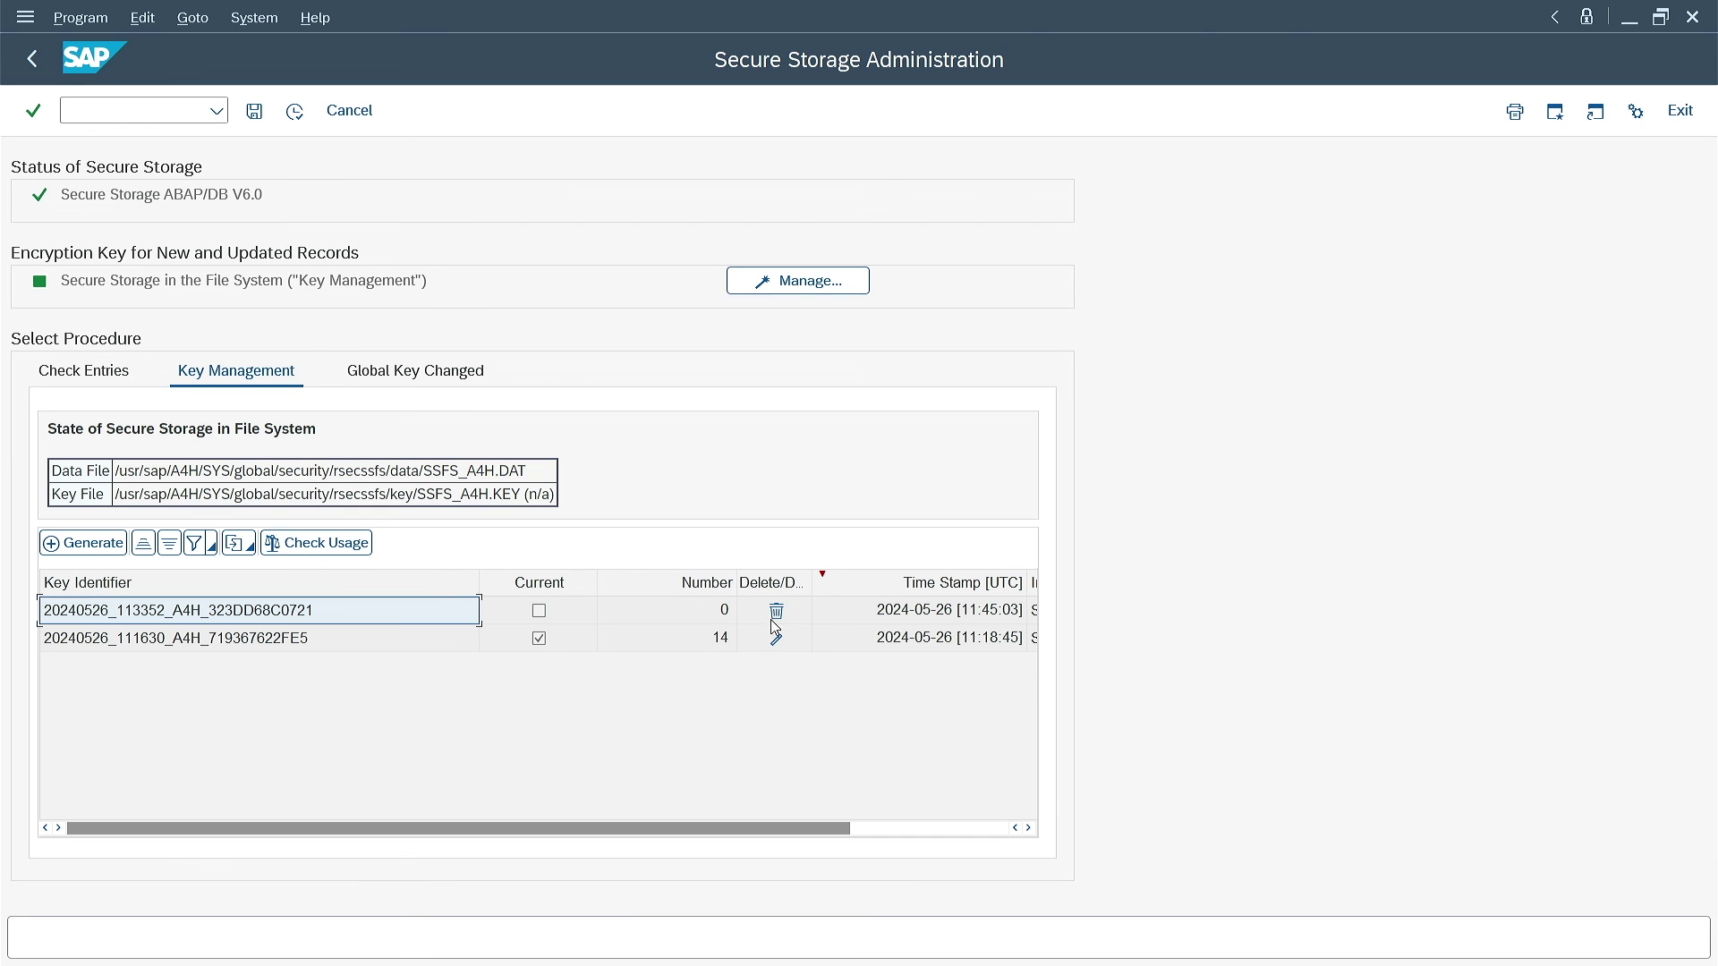
click(778, 611)
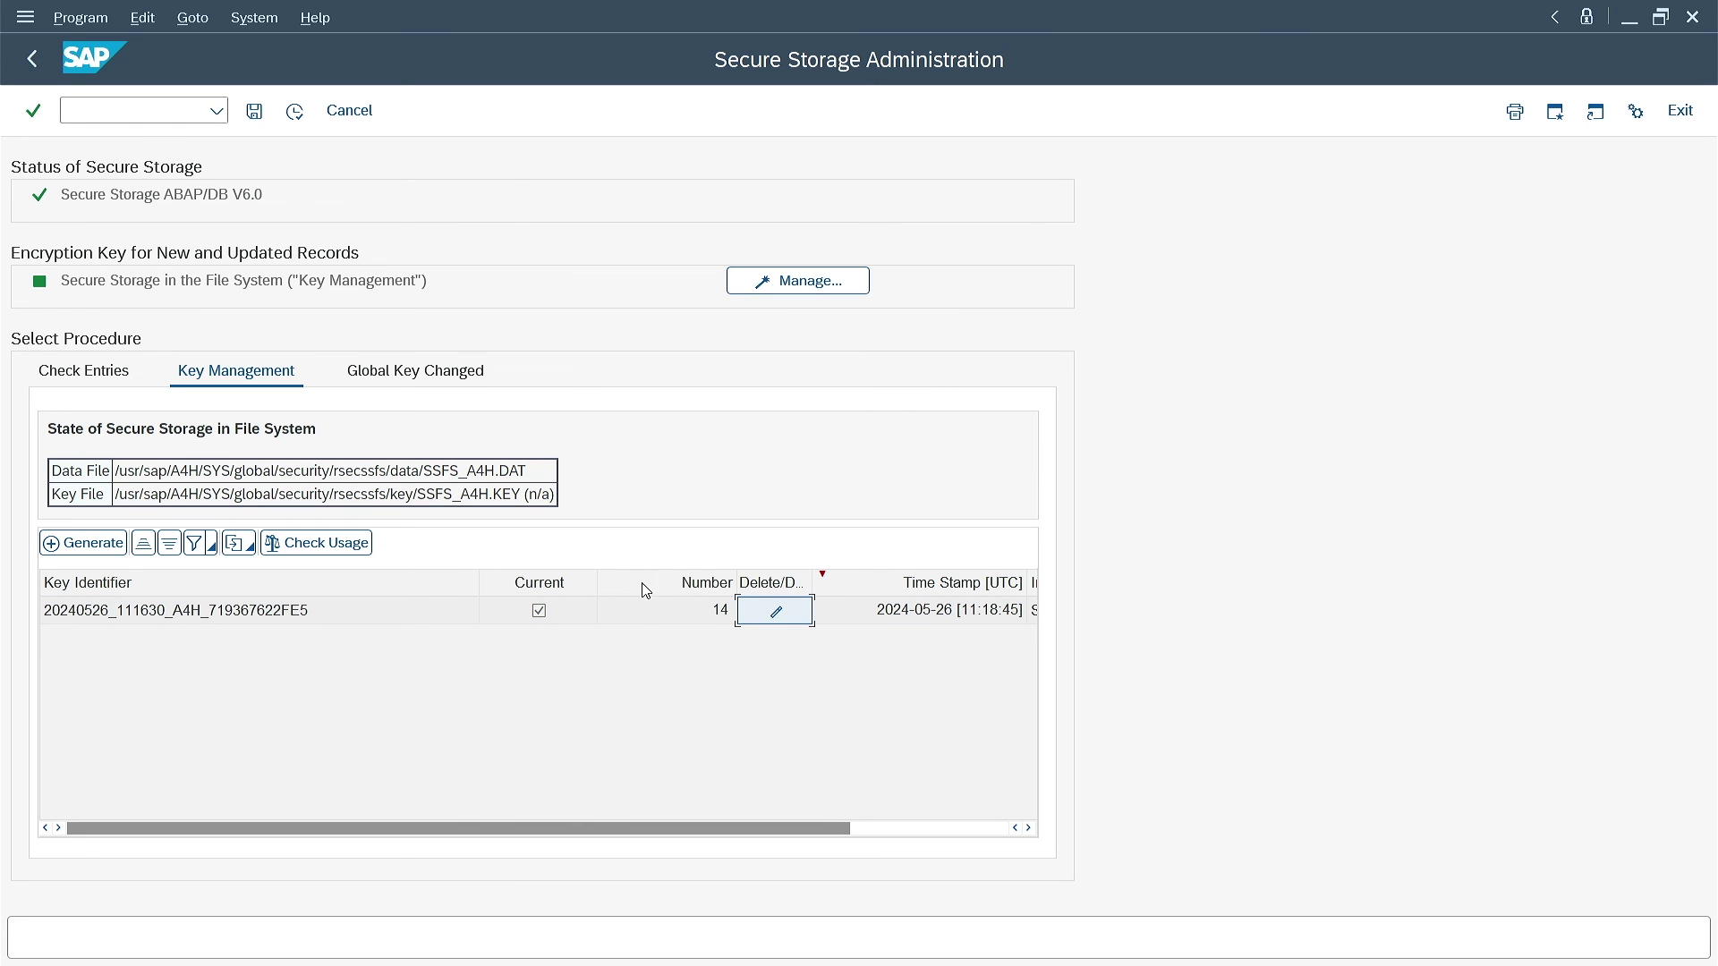
Go back, close the SAP window and confirm logging off
click(32, 59)
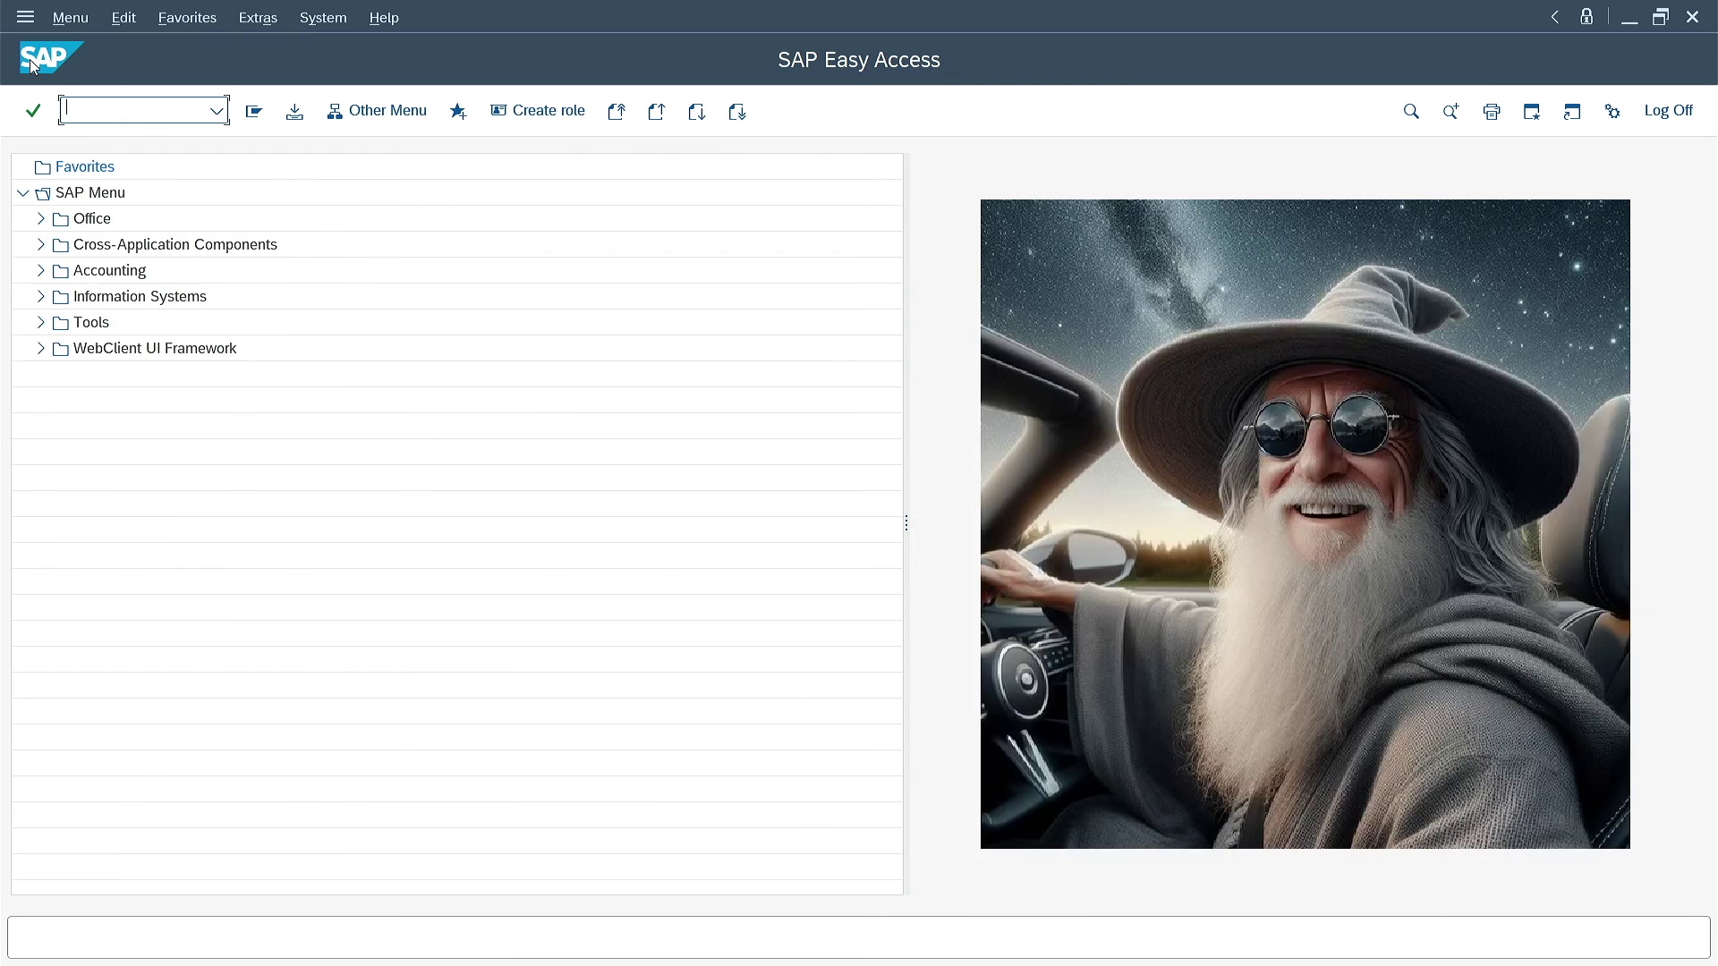
click(1695, 18)
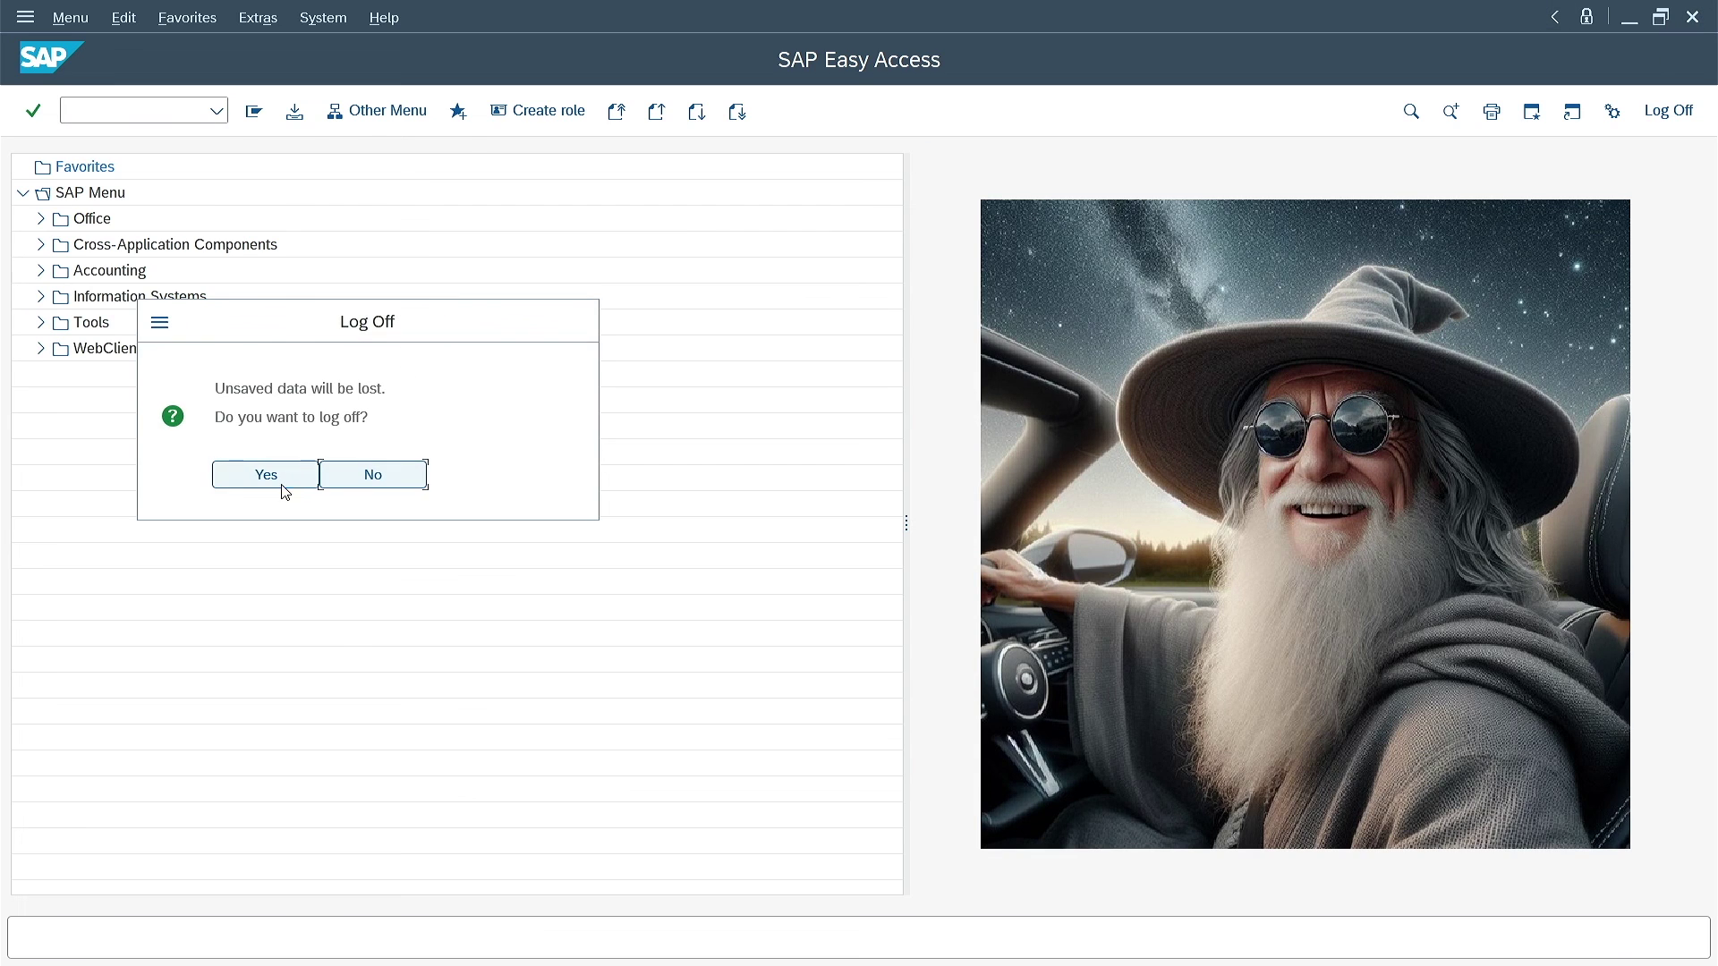
click(277, 483)
Close Notepad and run rsecssfx list in the PuTTY terminal
click(1224, 106)
click(1090, 336)
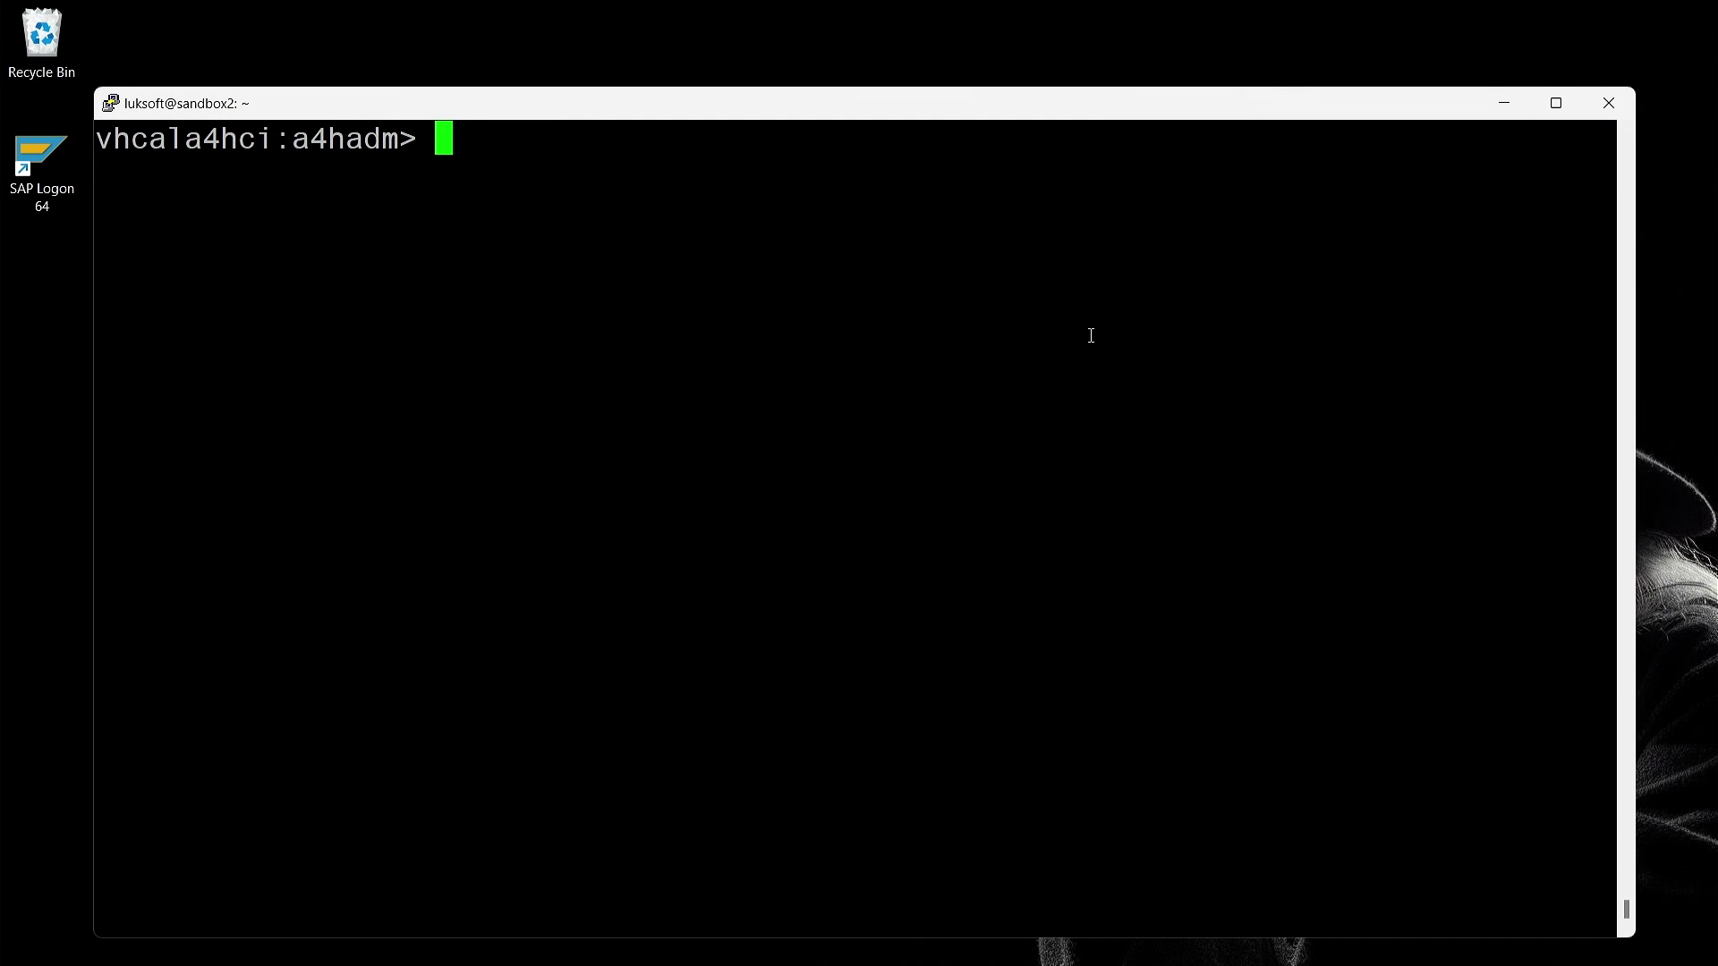
text(rsecssfx list)
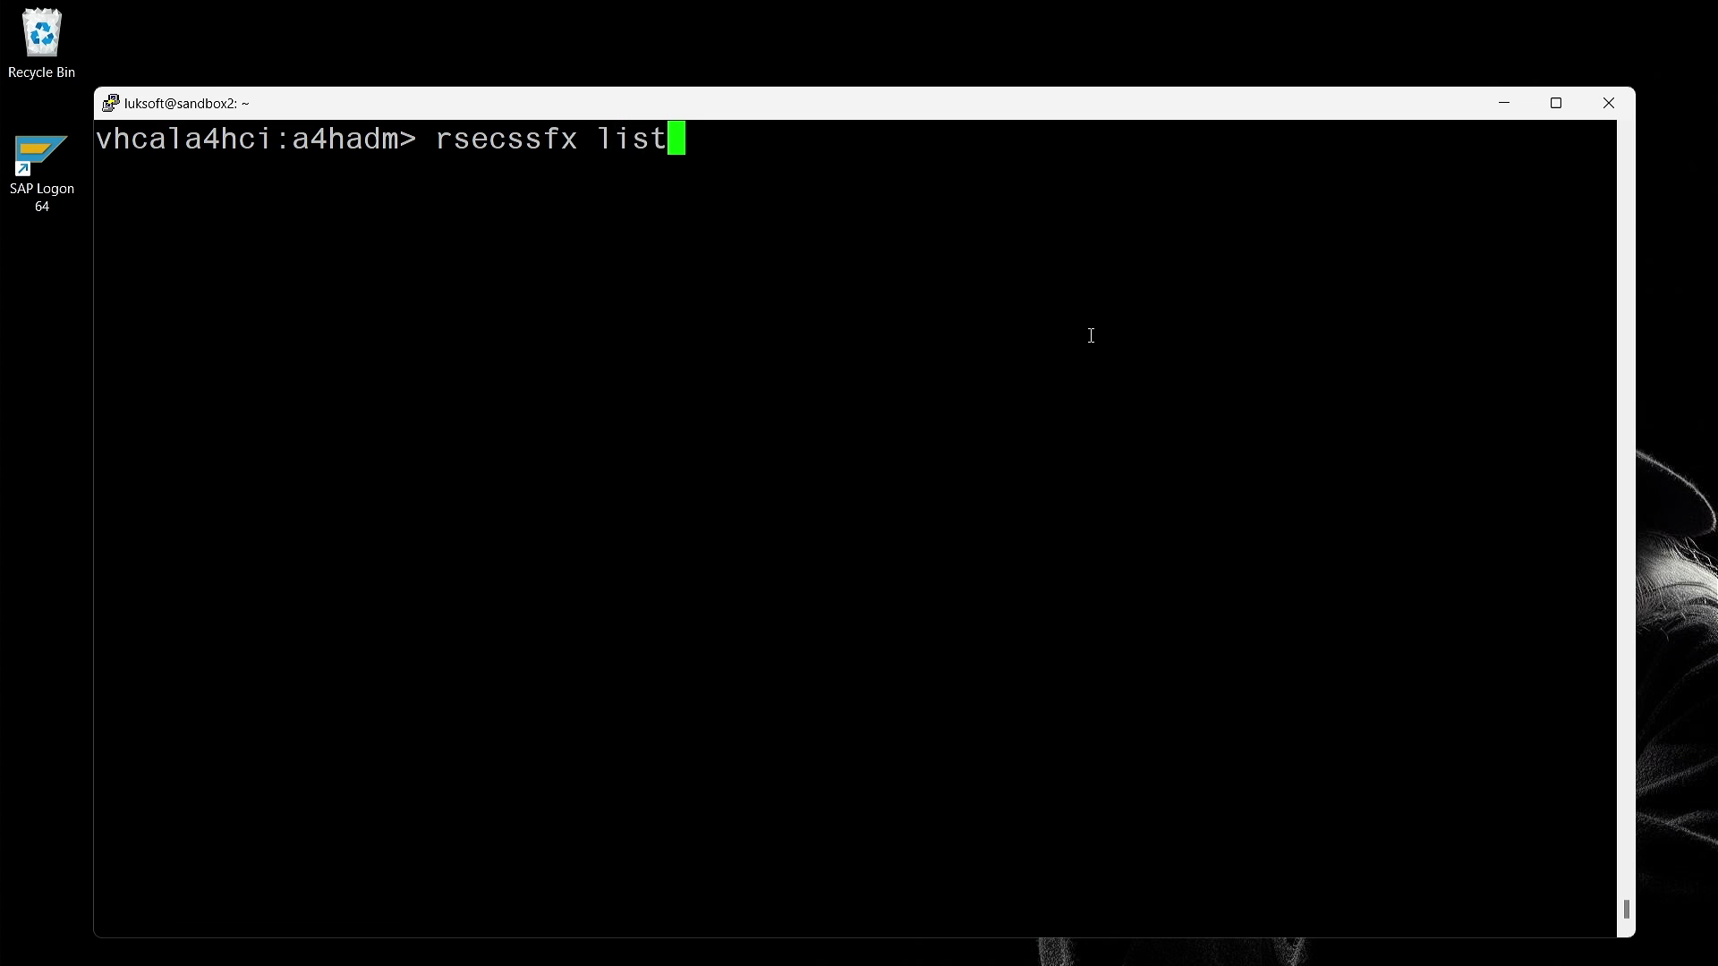
key(Return)
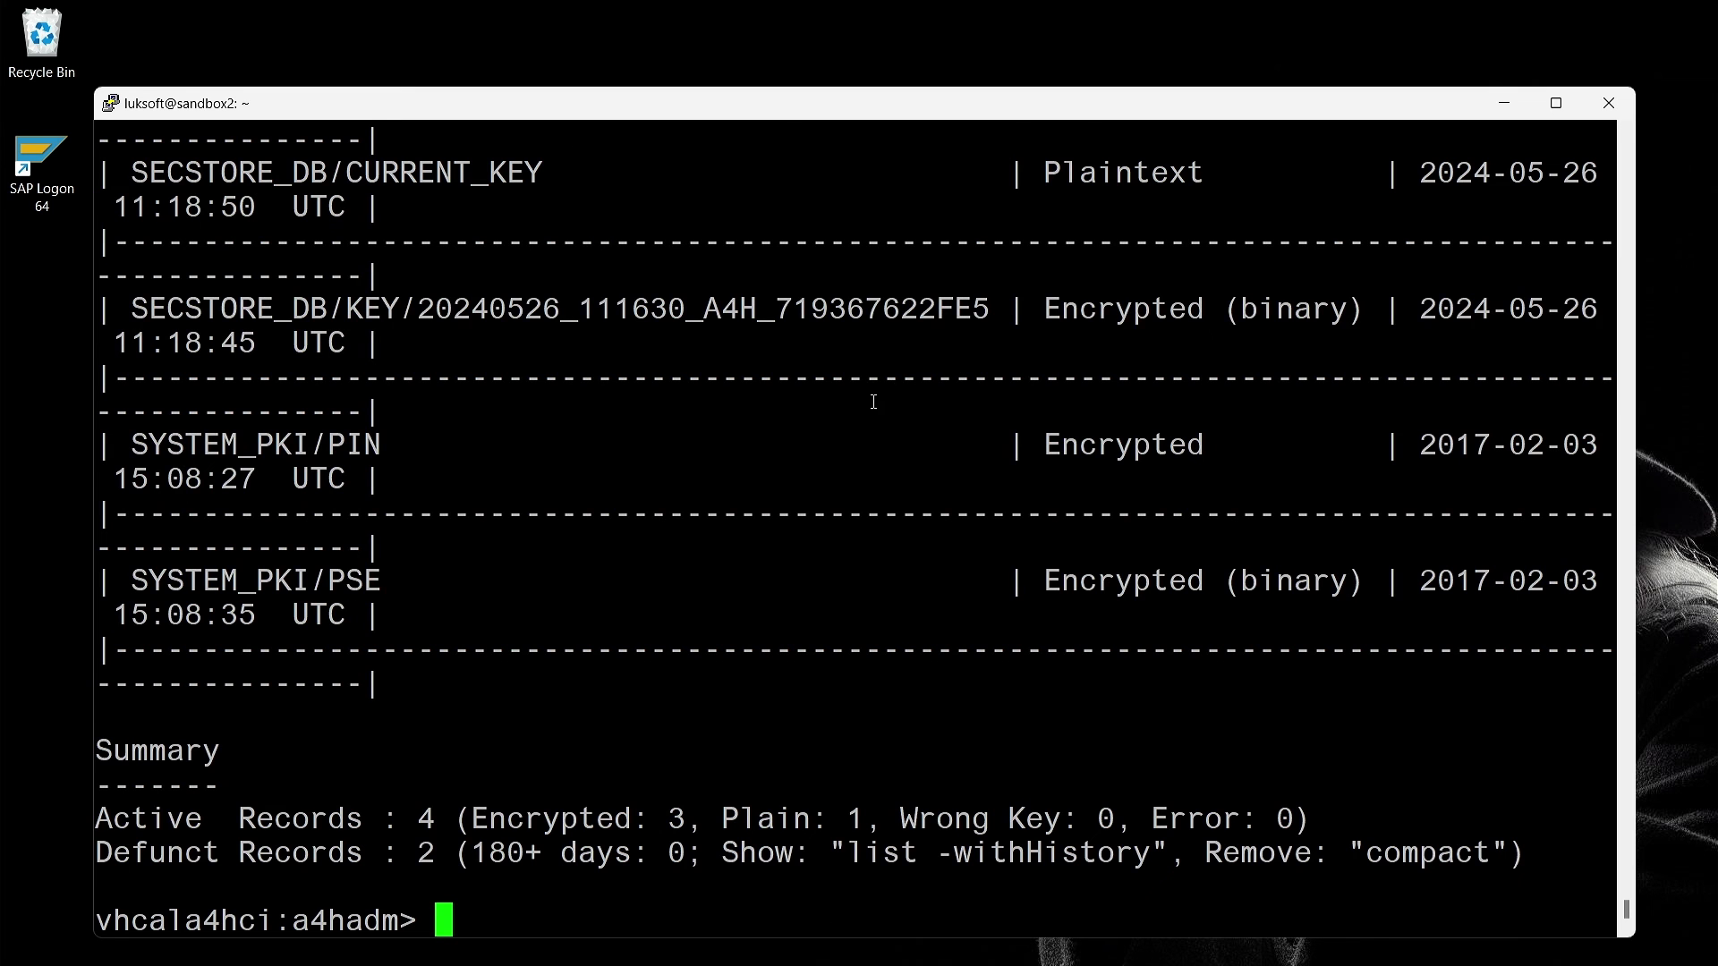
Review the 4 active records with no wrong-key errors, then minimize PuTTY and close SAP Logon
scroll(873, 401, up, 4)
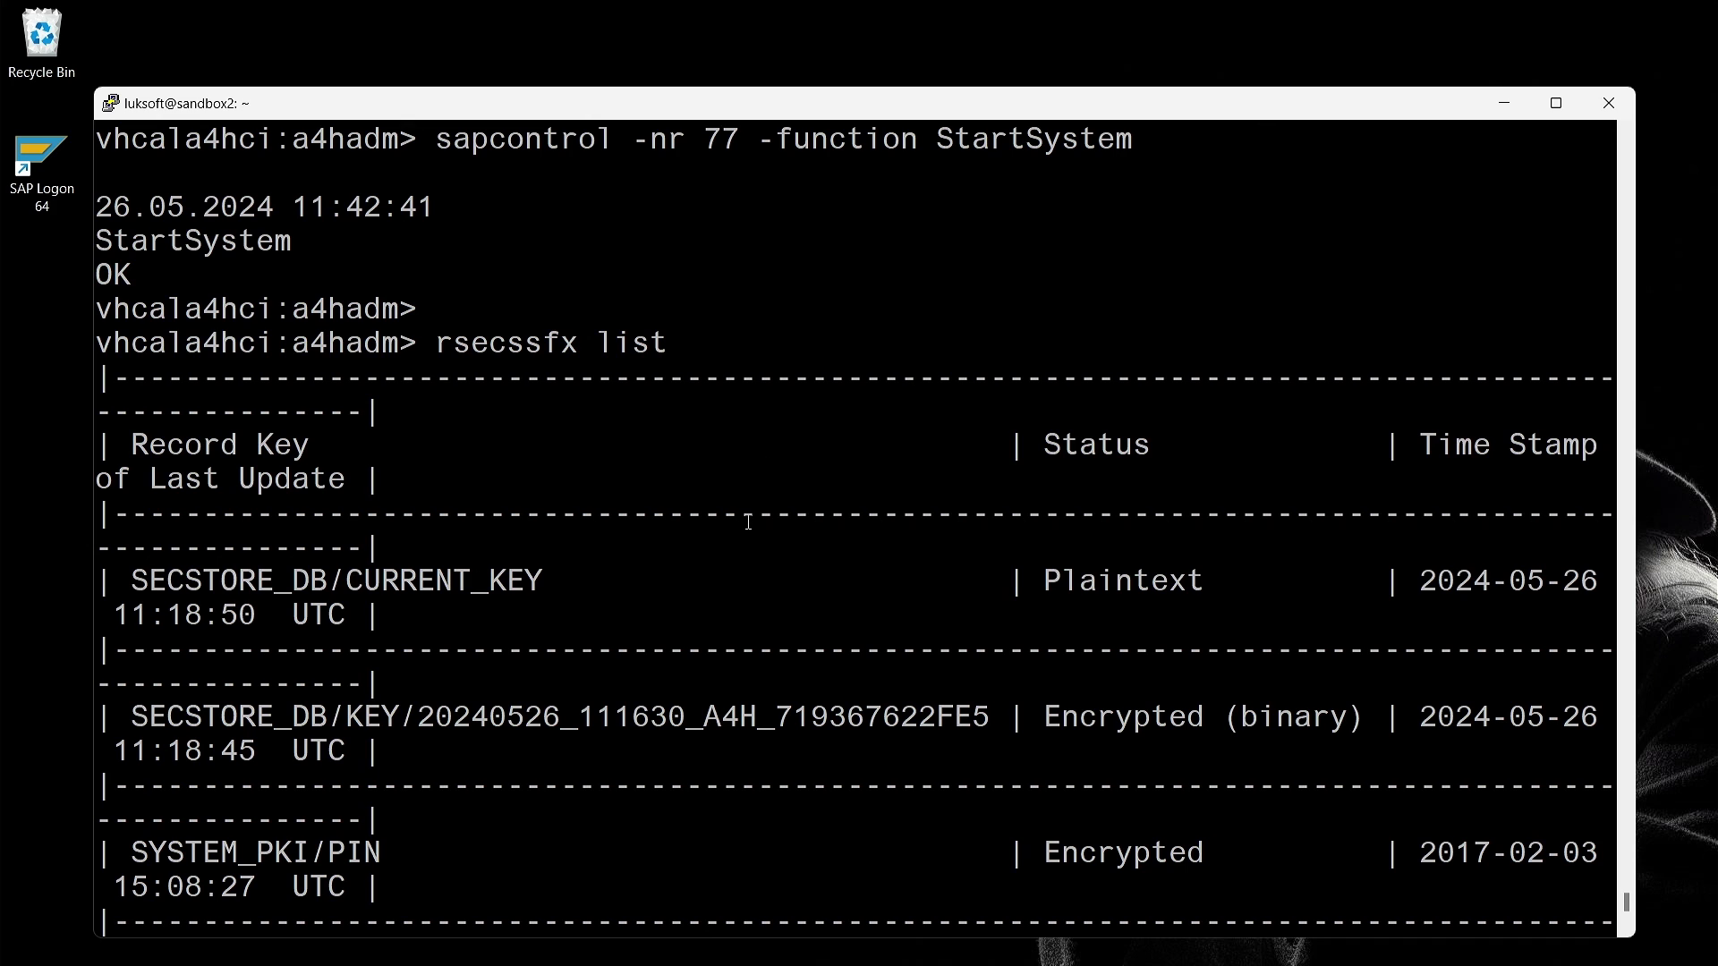
scroll(748, 522, down, 4)
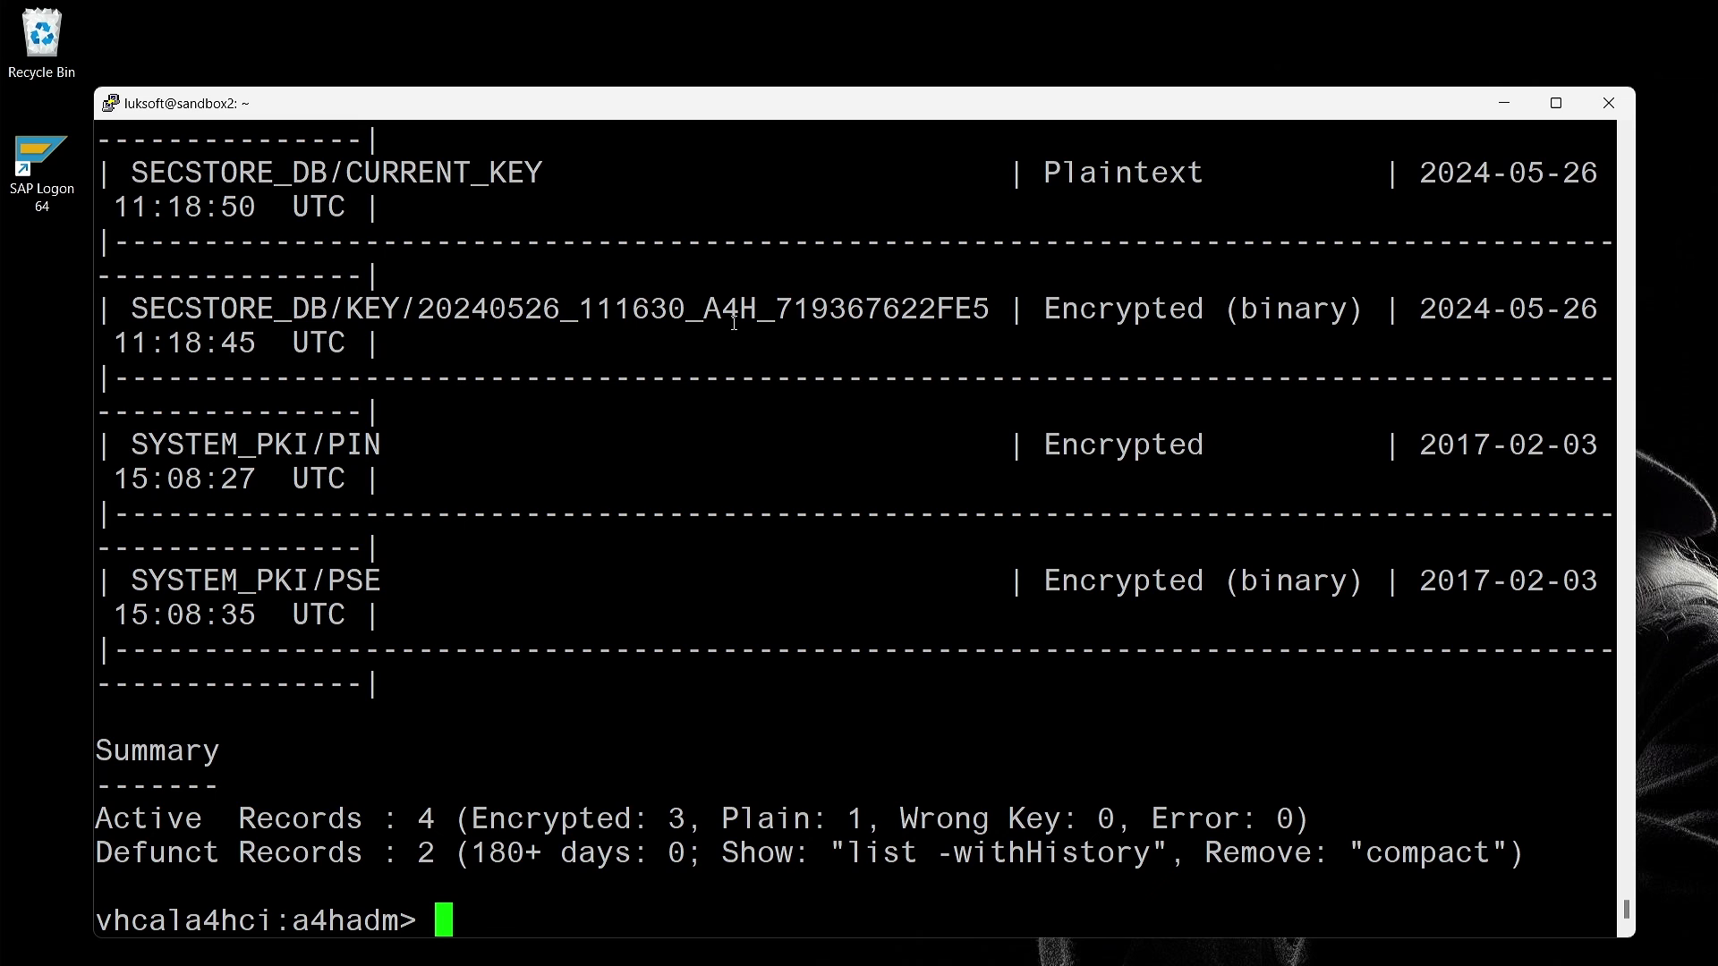
scroll(735, 320, up, 4)
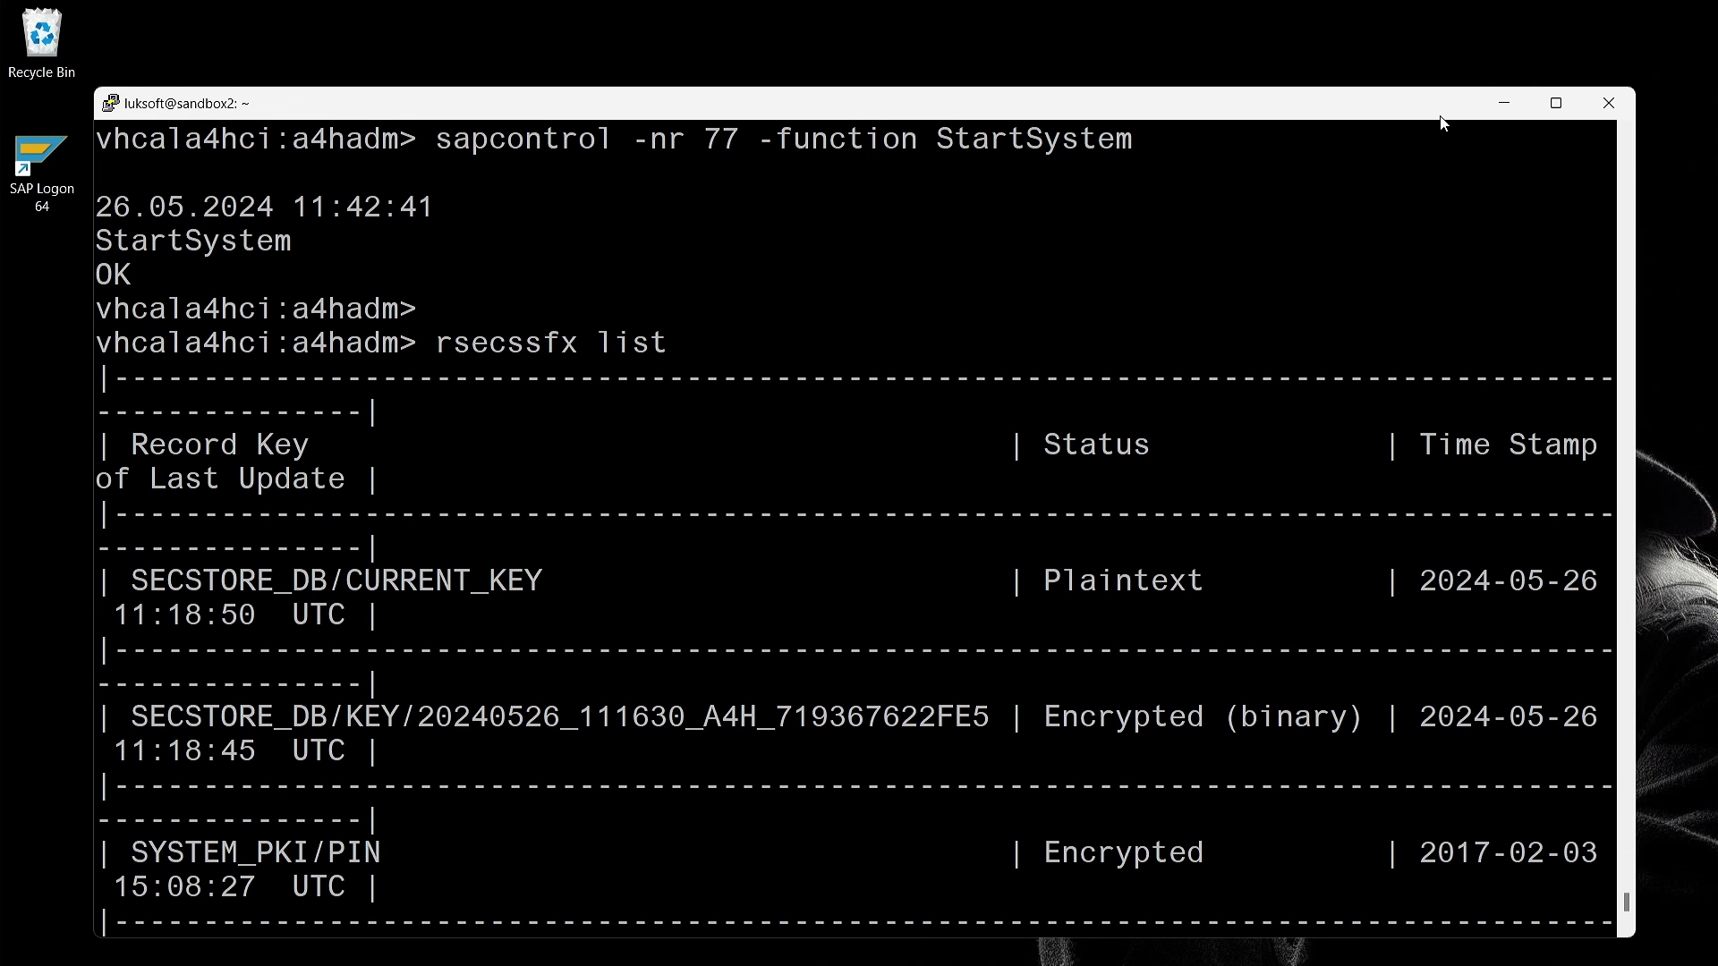
click(1503, 103)
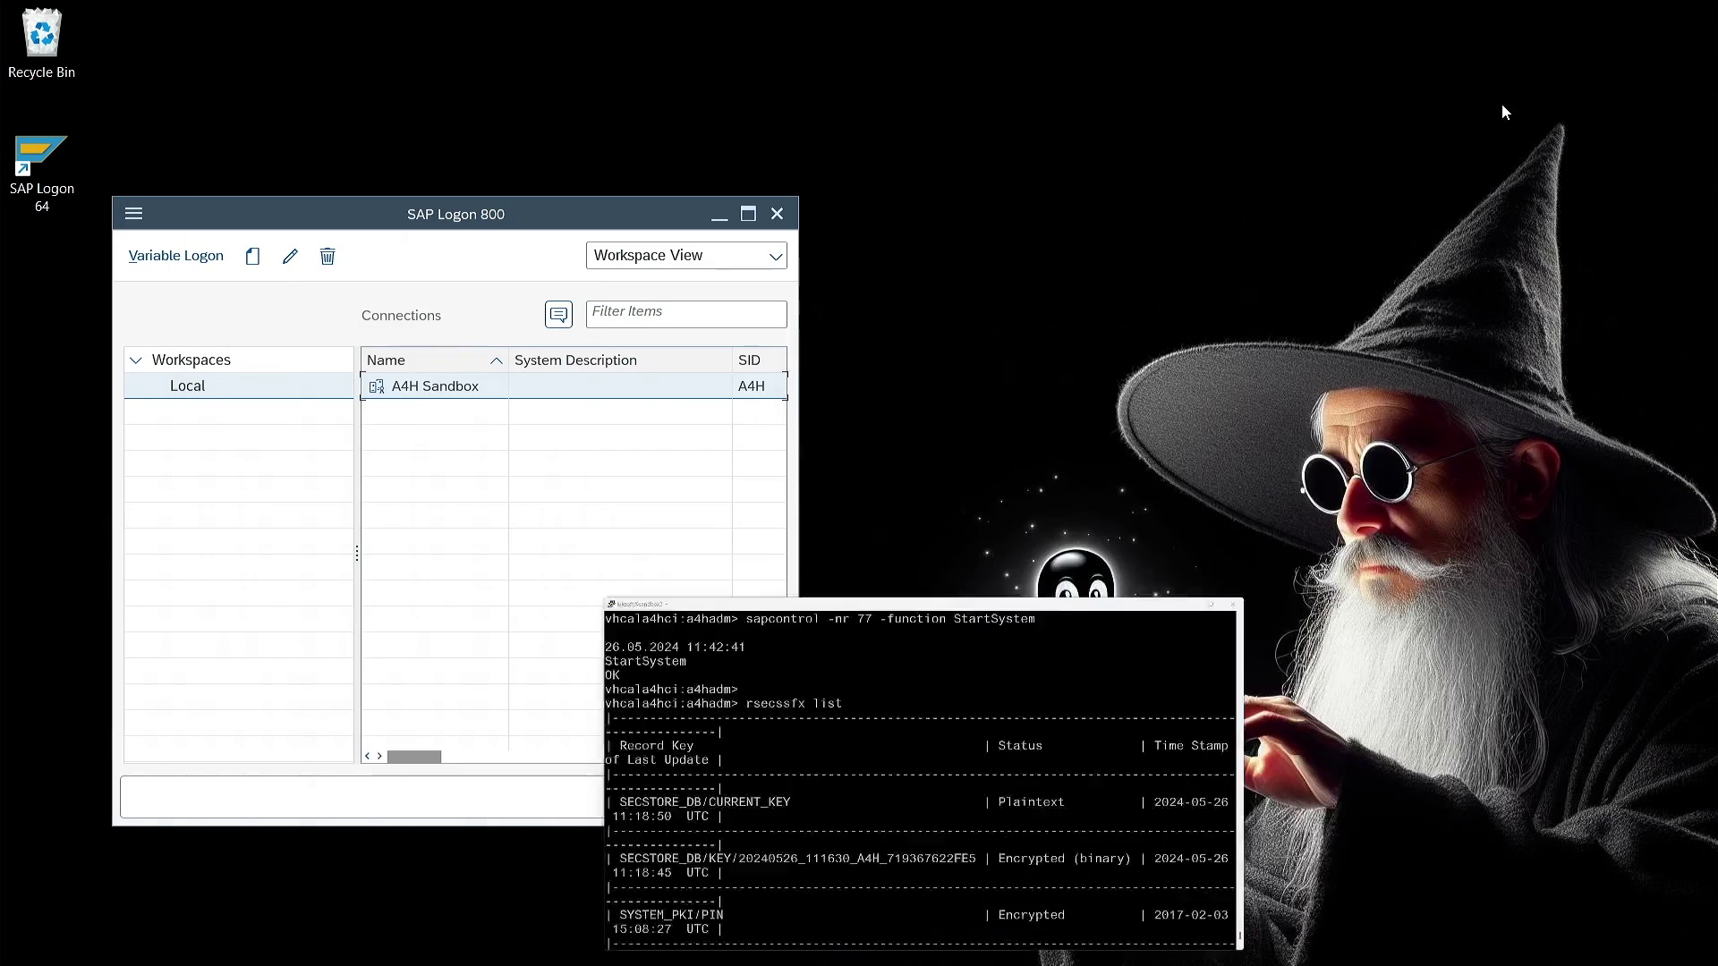
click(774, 214)
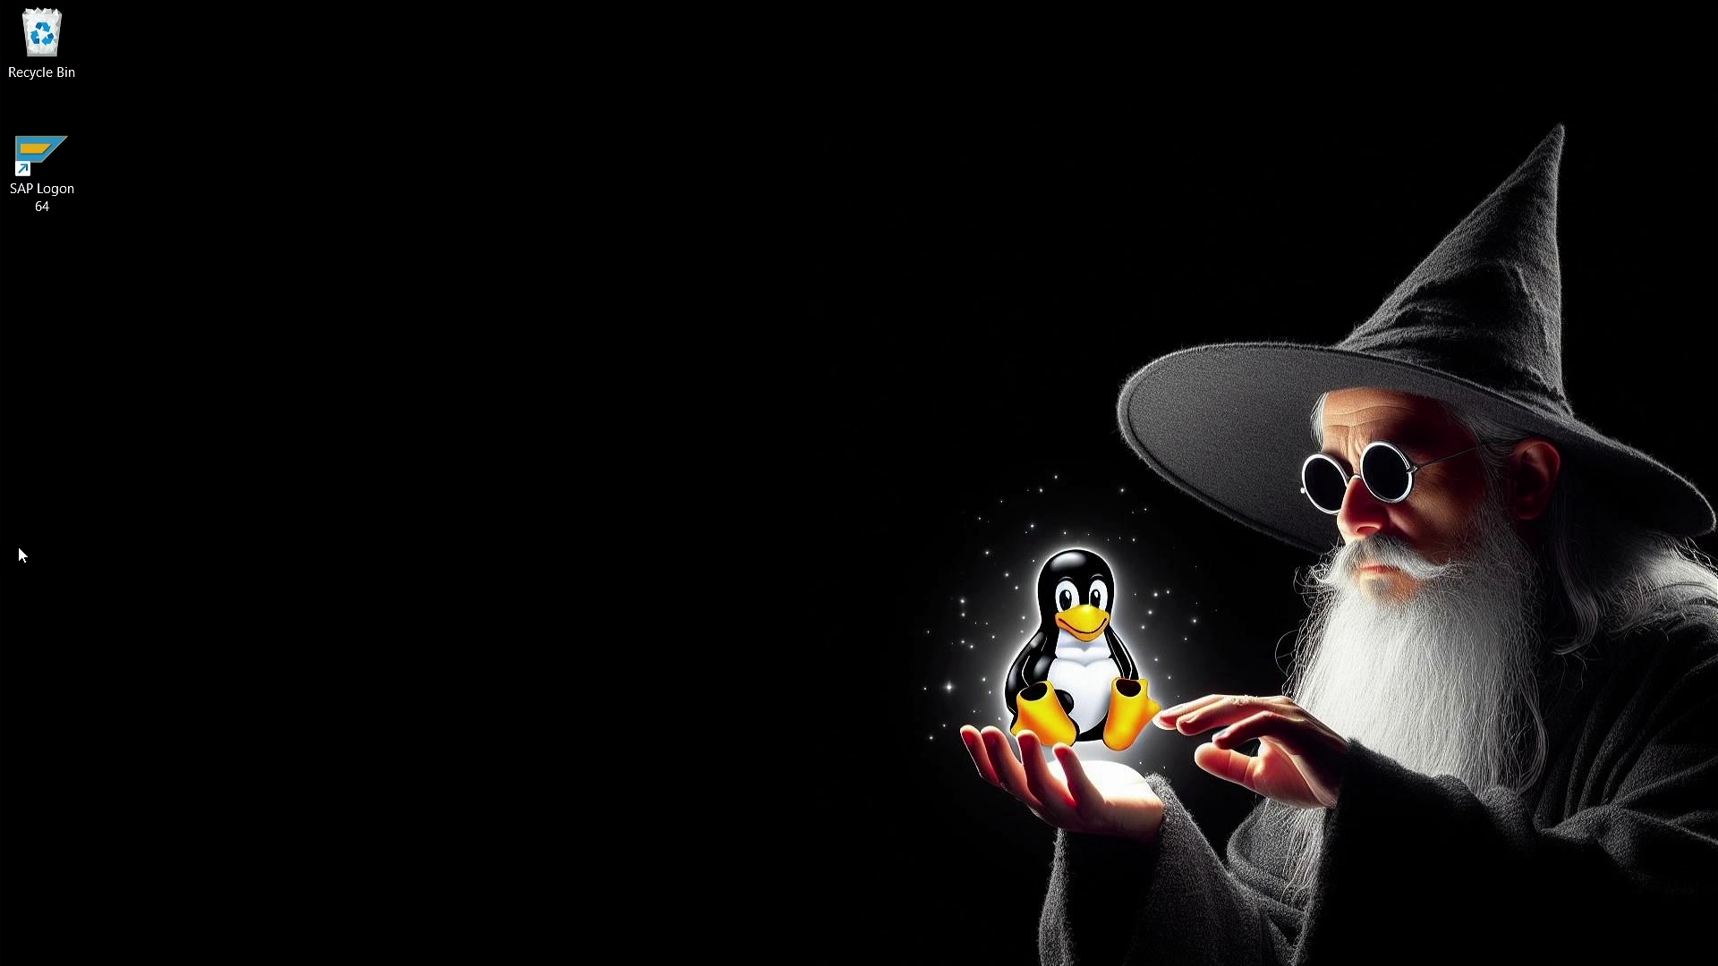